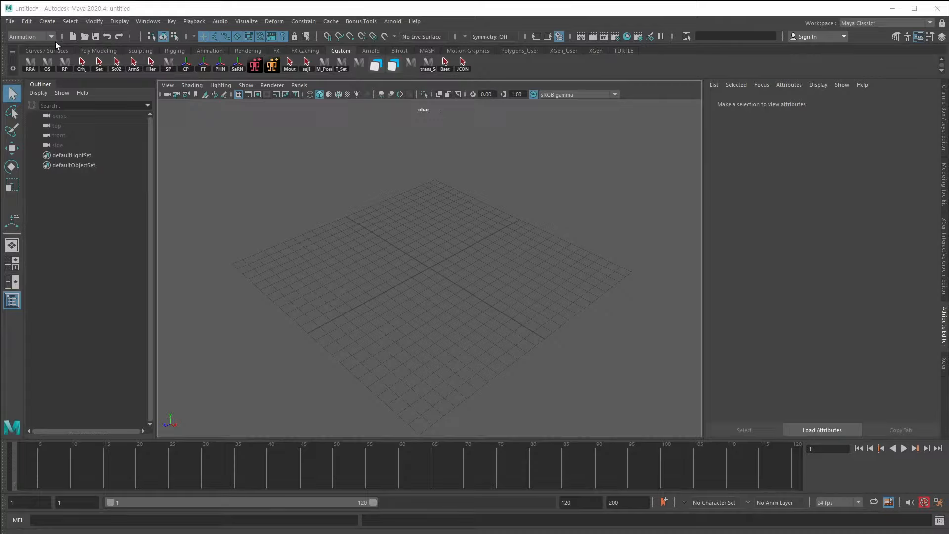
Cycle through the Modeling, Rigging, Animation and FX menu sets, ending on Modeling.
left_click(52, 37)
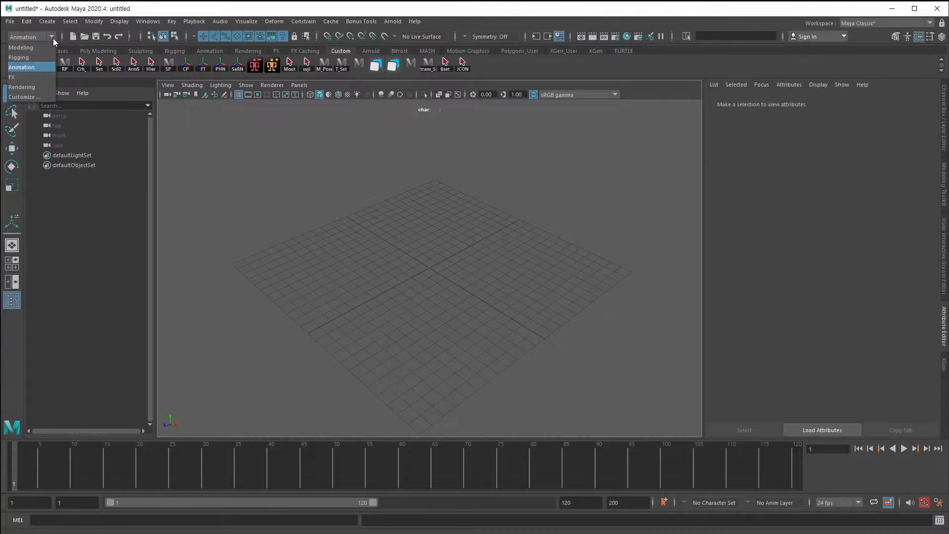
left_click(42, 47)
left_click(43, 35)
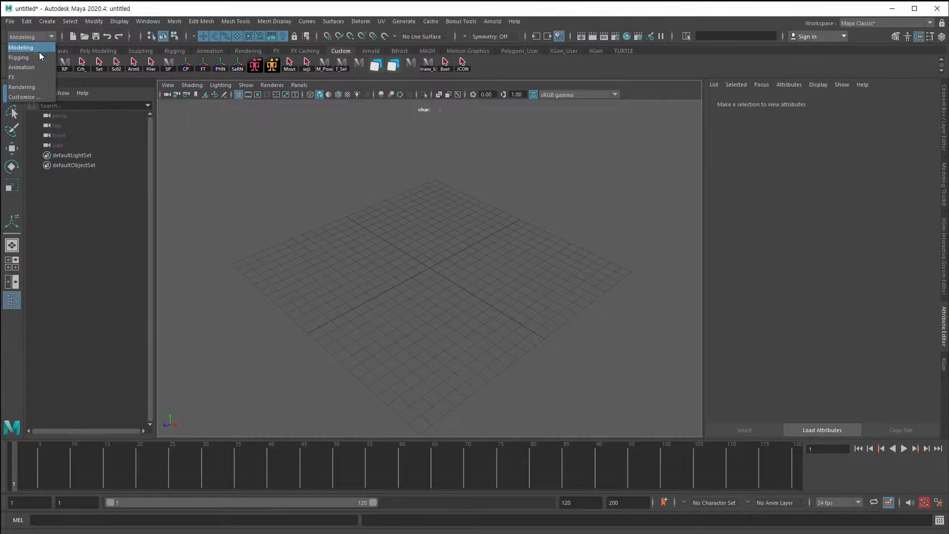
left_click(40, 57)
left_click(39, 39)
left_click(39, 57)
left_click(38, 40)
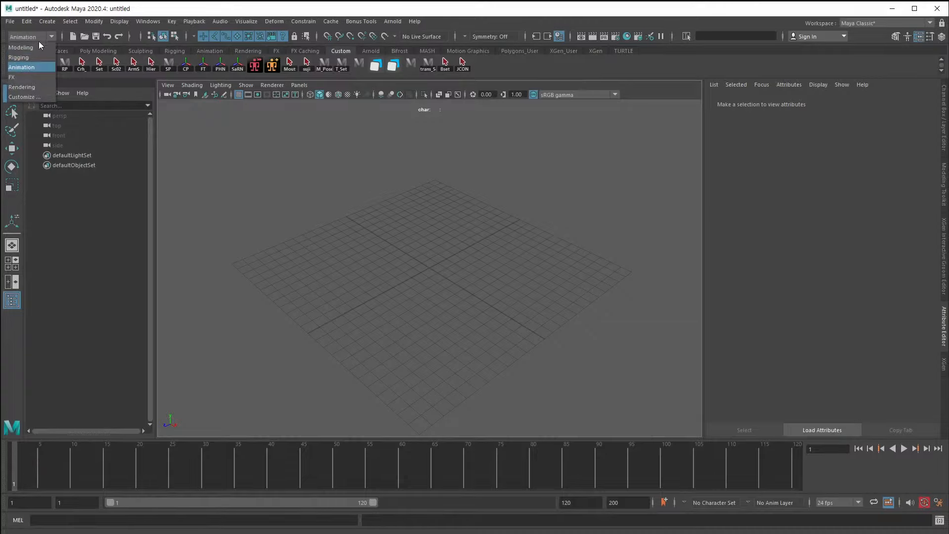
left_click(32, 77)
left_click(32, 35)
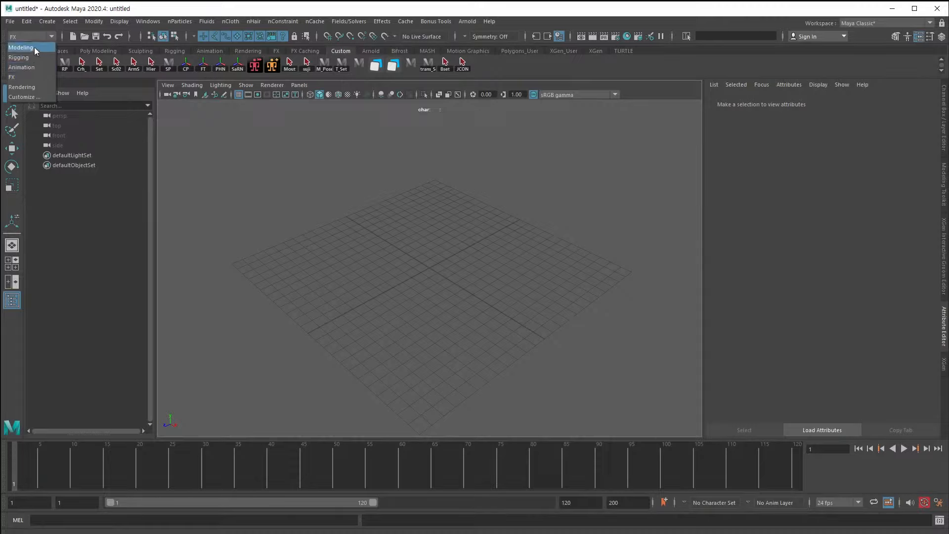
left_click(34, 47)
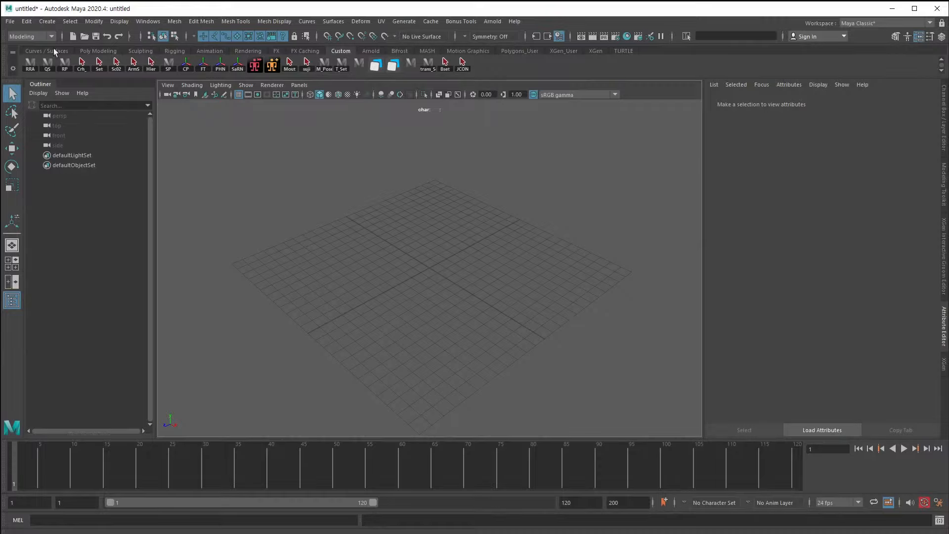
Examine the commands offered by the Rigging and Animation menu sets, and return to the Modeling set.
left_click(17, 36)
left_click(17, 58)
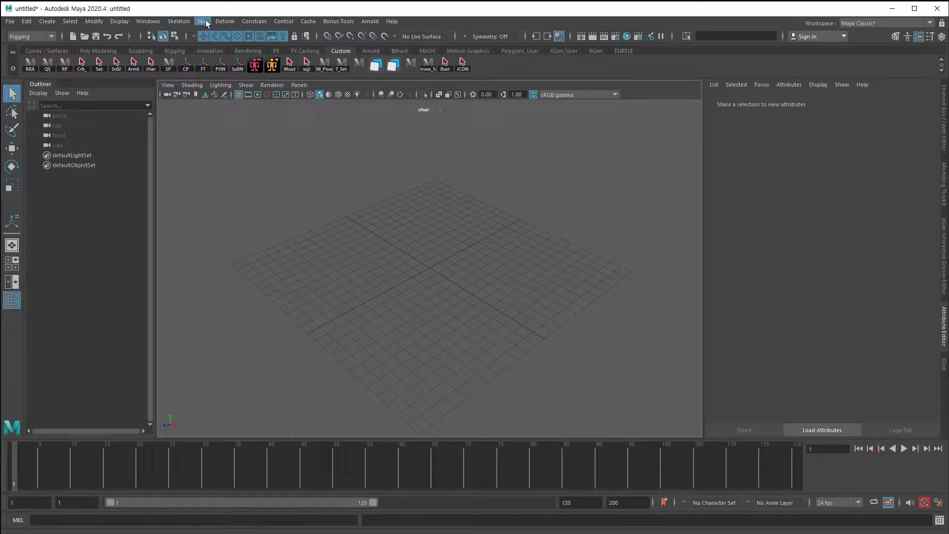
left_click(33, 36)
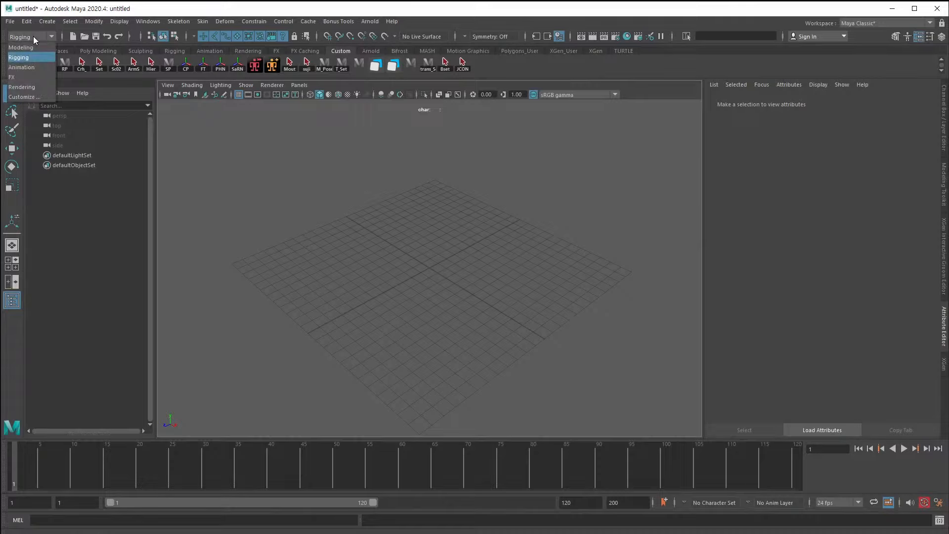
left_click(33, 69)
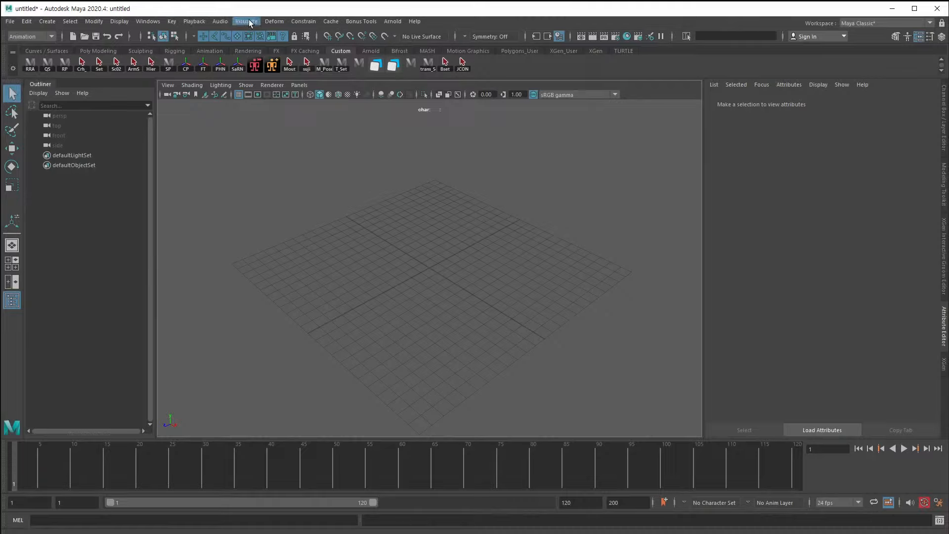
left_click(20, 36)
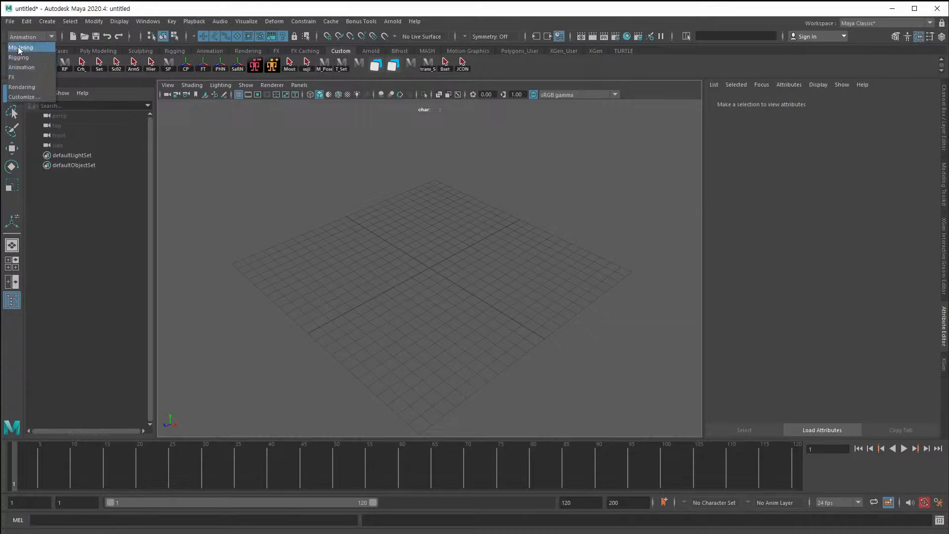
left_click(18, 47)
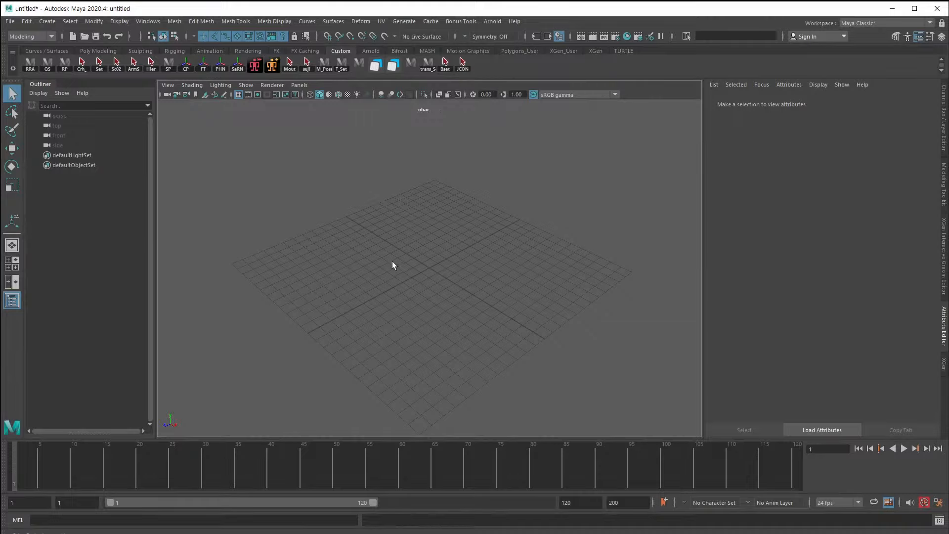
View the four-view layout and return to the single perspective view.
key("space")
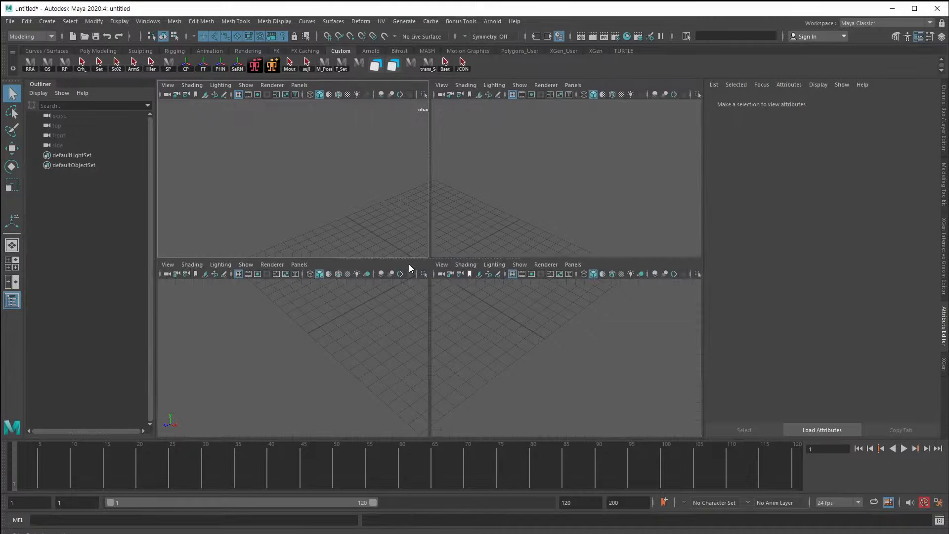
key("space")
key("space")
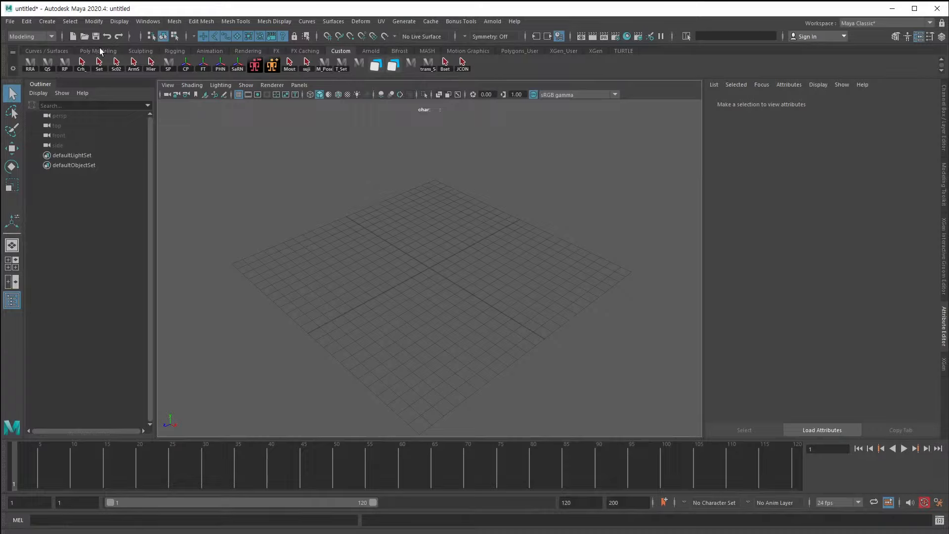
left_click(11, 23)
mouse_move(50, 22)
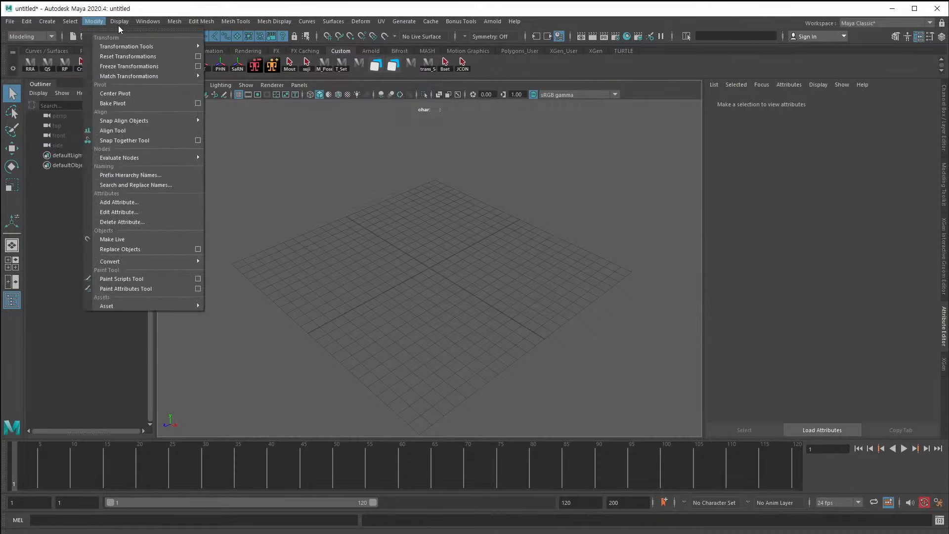
mouse_move(189, 24)
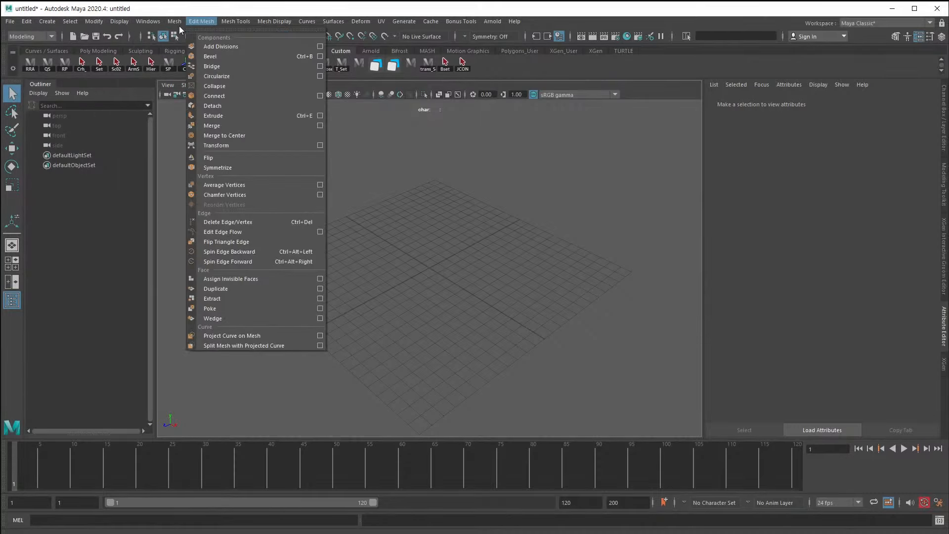
left_click(140, 11)
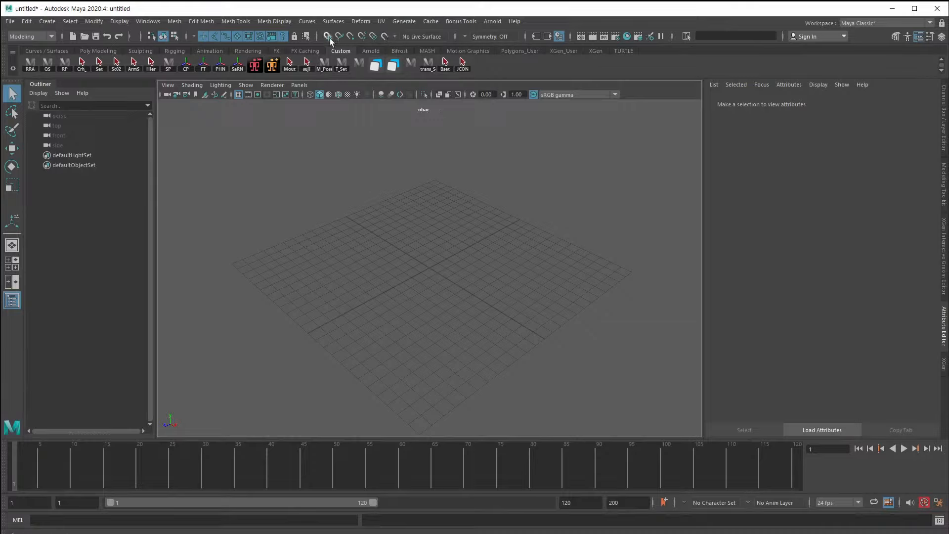
left_click(467, 38)
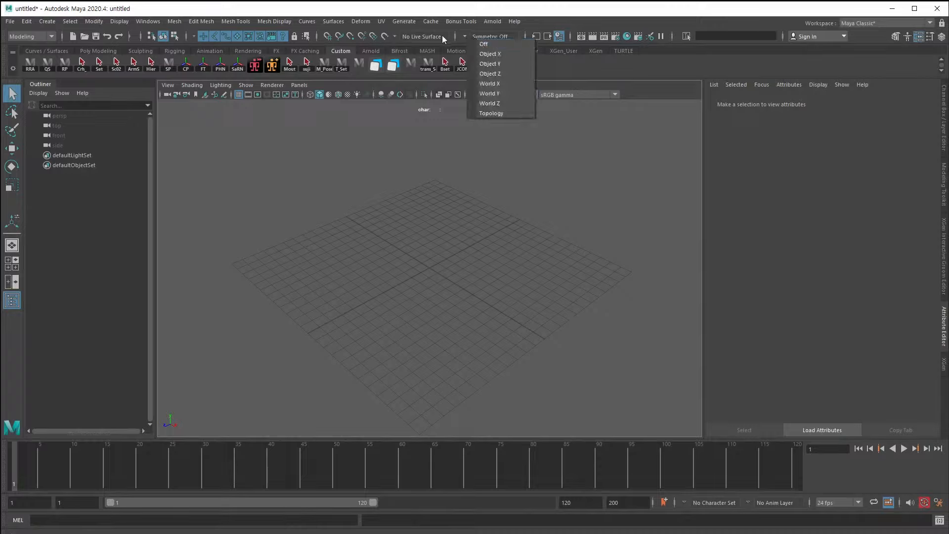
left_click(459, 9)
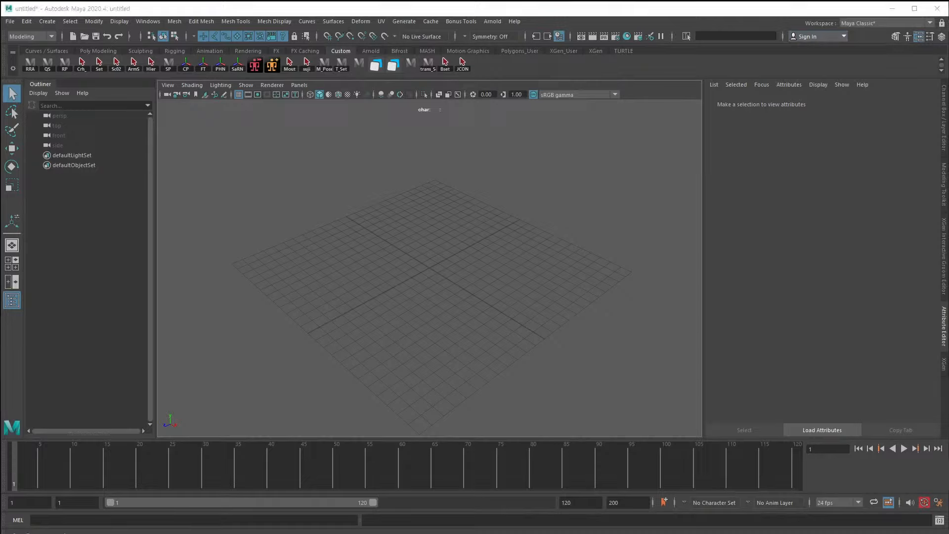
Activate the Rigging menu set and display the Rigging shelf.
left_click(37, 38)
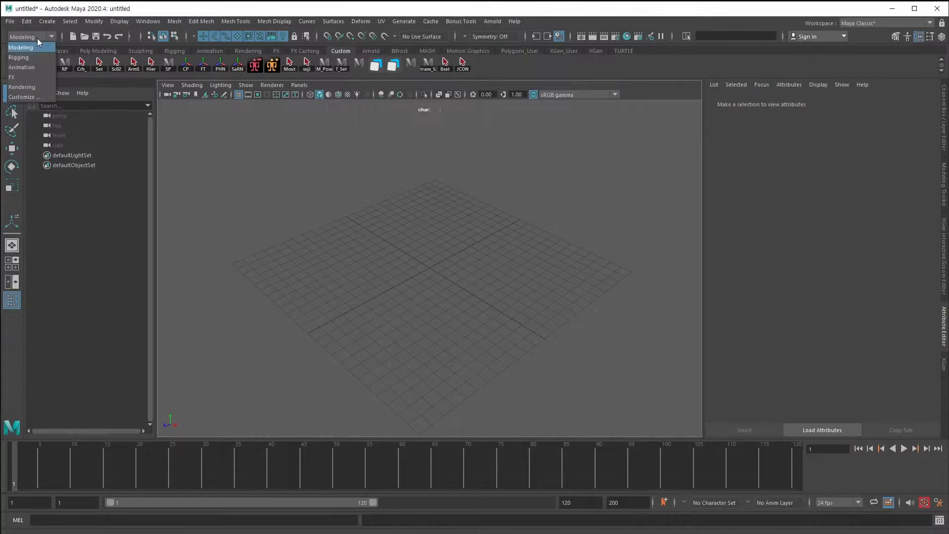
left_click(19, 58)
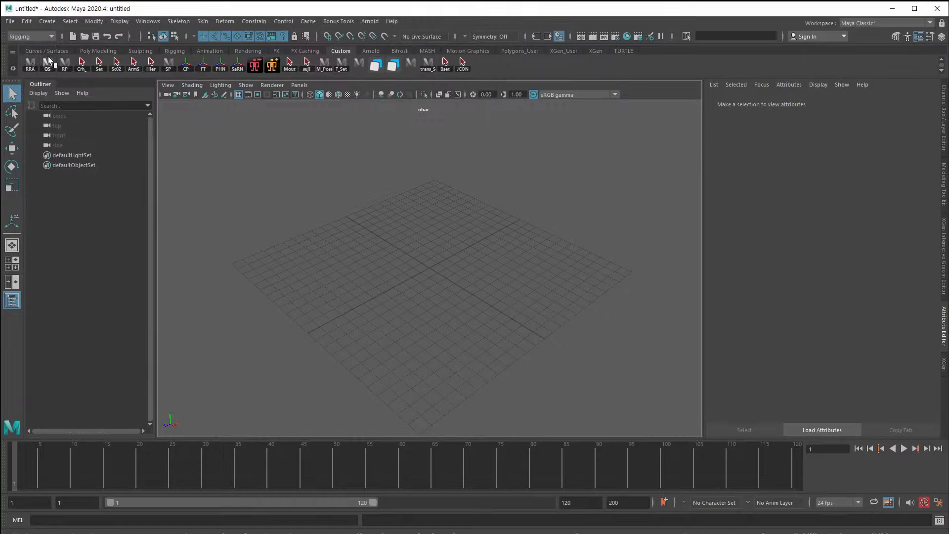
left_click(101, 52)
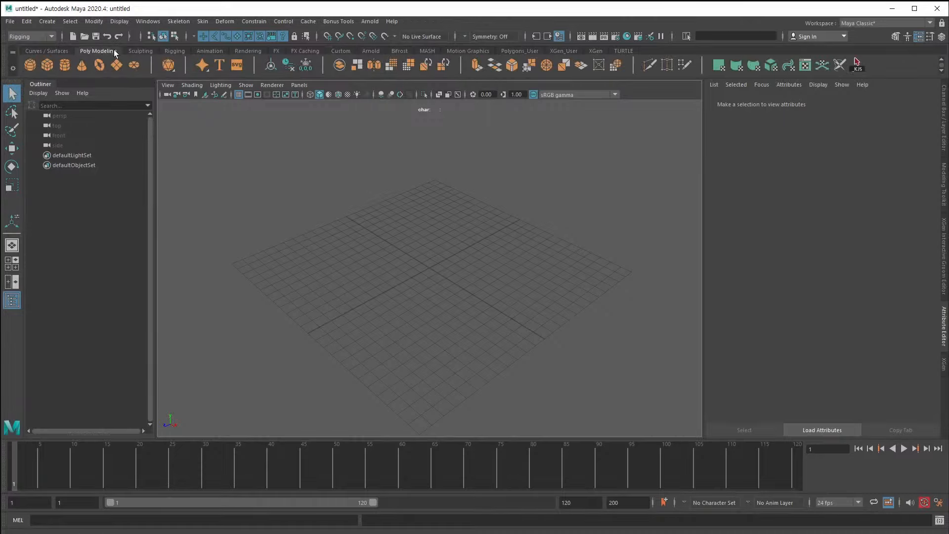
left_click(151, 51)
left_click(174, 51)
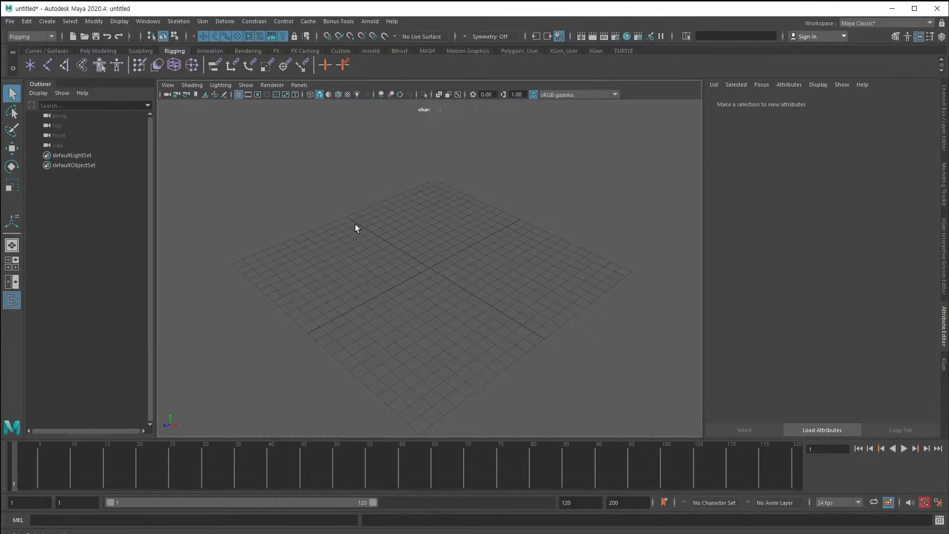
Switch the viewport from the single perspective view to the four-view layout.
key("space")
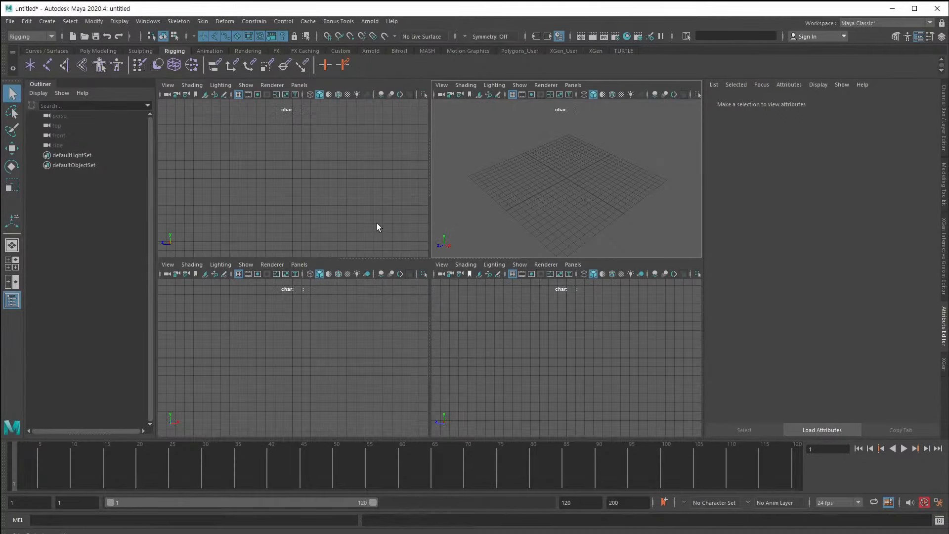
key("space")
key("space")
Toggle the film gate in the perspective view on and off.
left_click(521, 95)
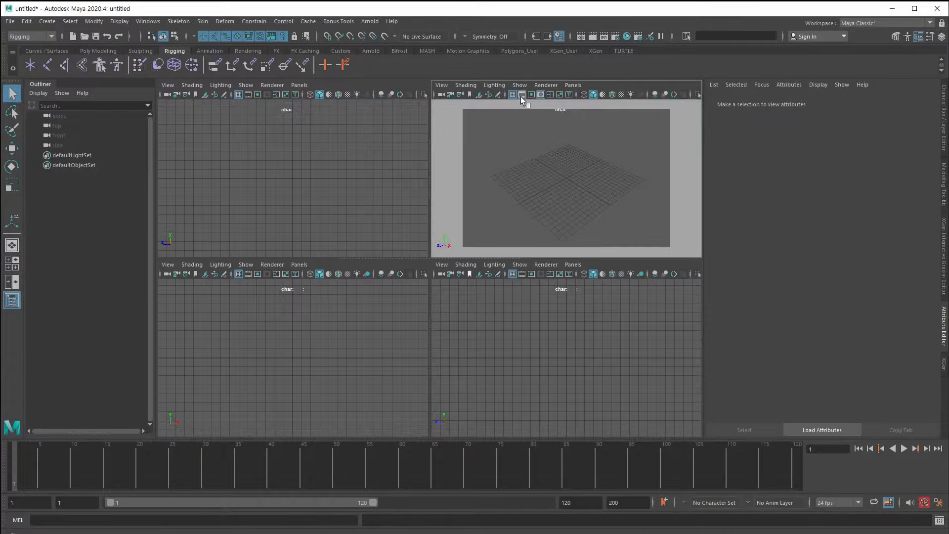
left_click(523, 95)
left_click(522, 95)
left_click(522, 96)
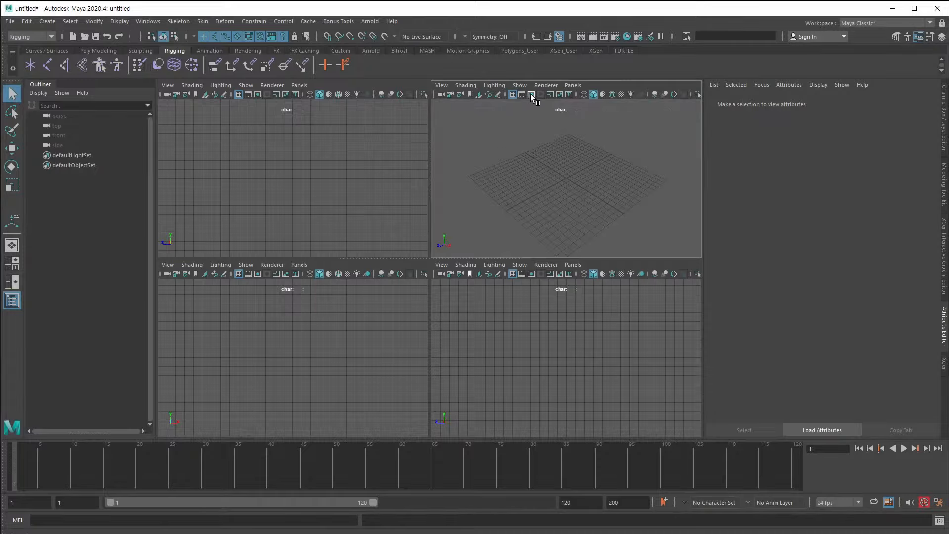
Enable the resolution gate in the perspective view, and try the field chart before turning it off.
left_click(532, 94)
left_click(550, 95)
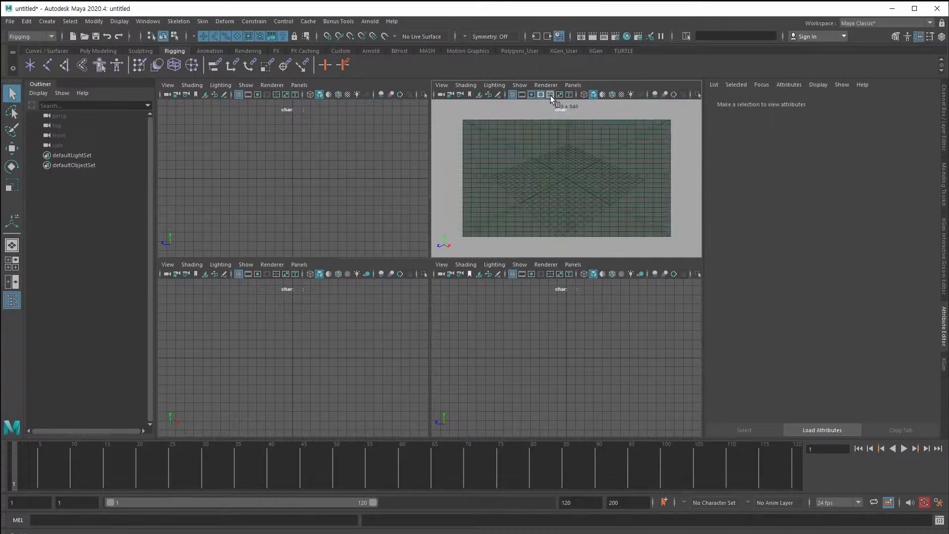
left_click(551, 96)
left_click(550, 95)
left_click(551, 95)
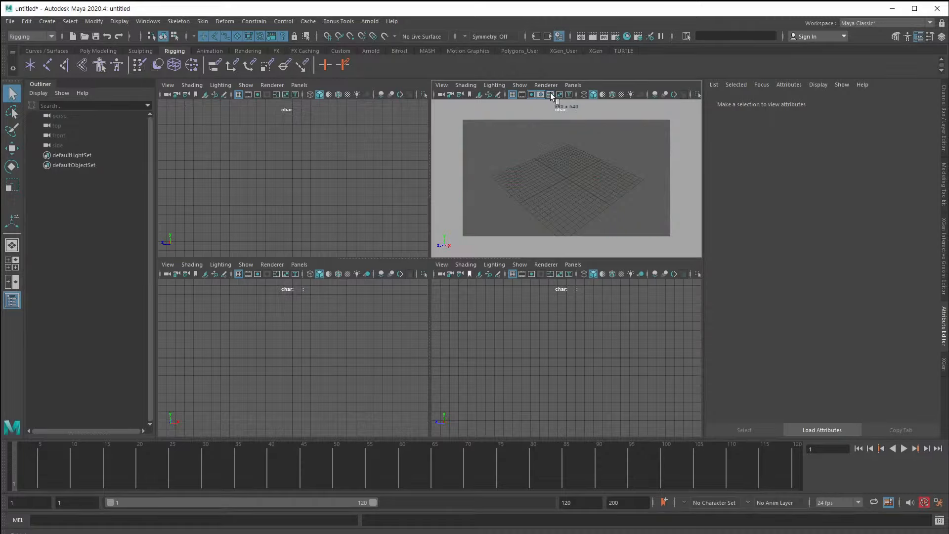
Create a polygon sphere with radius 1, 20 axis divisions, 20 height divisions and the Y axis.
left_click(44, 23)
mouse_move(92, 56)
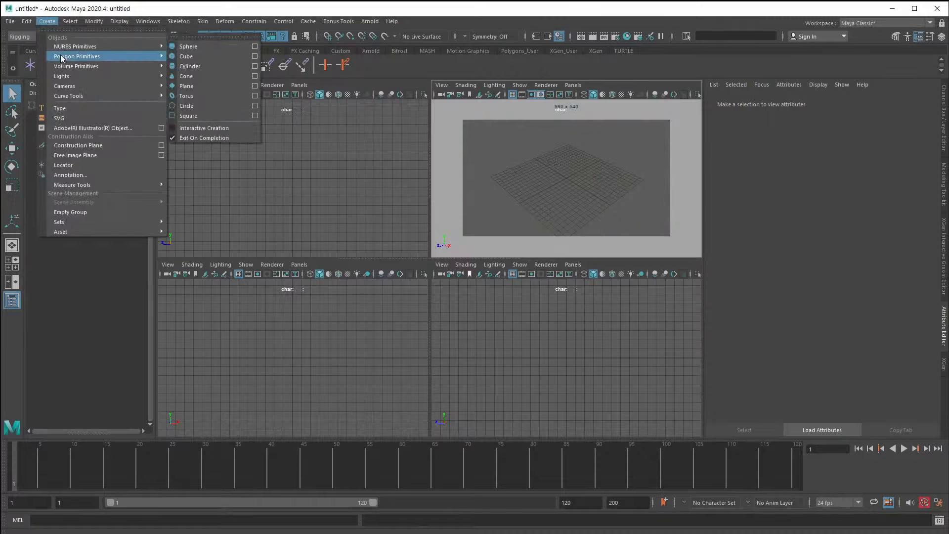
left_click(265, 56)
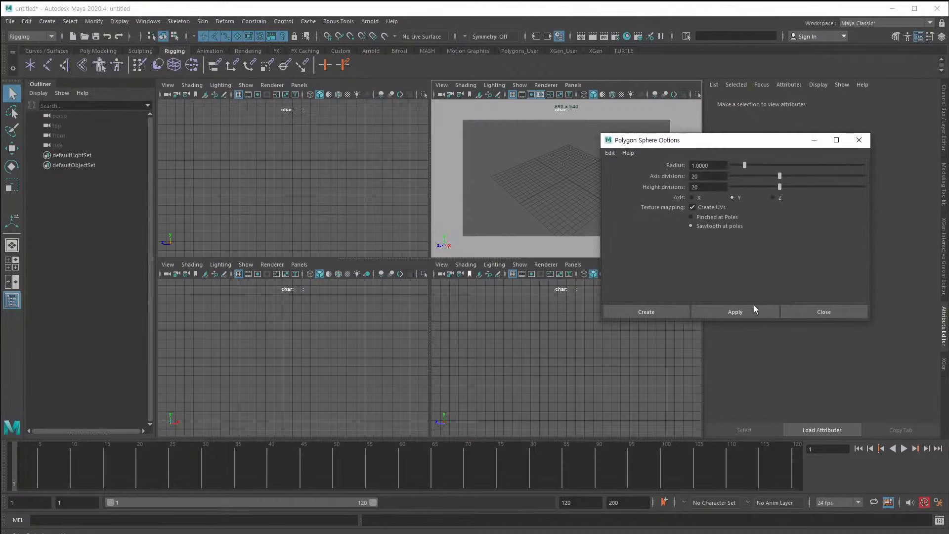
left_click(735, 312)
left_click(843, 313)
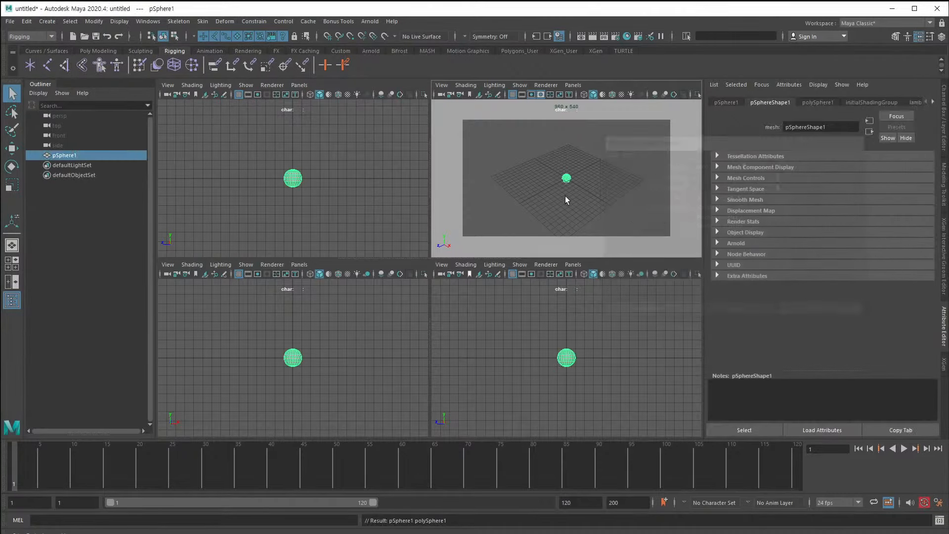
Deselect the sphere, maximize the perspective view and enable wireframe on shaded.
left_click(545, 186)
key("space")
scroll(395, 233, "up", 3)
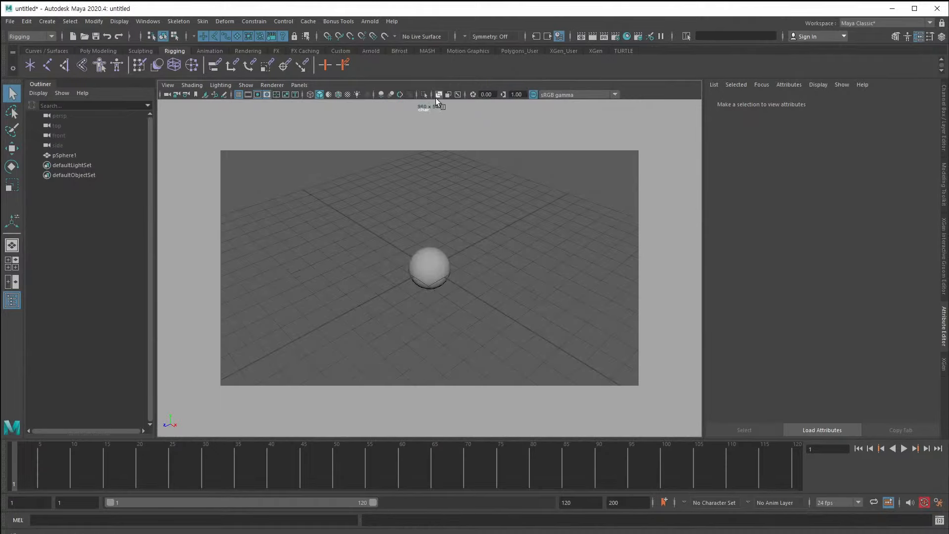
left_click(339, 95)
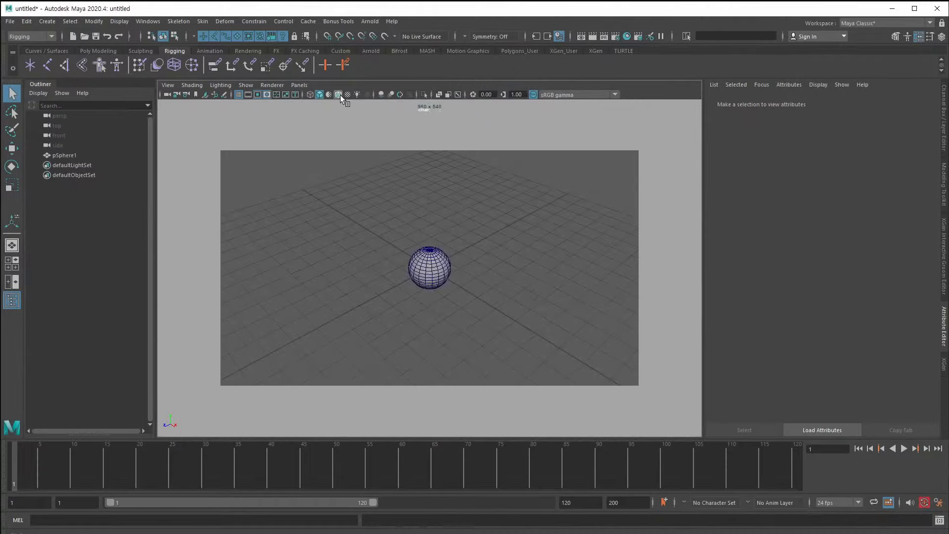
Delete the polygon sphere from the scene.
left_click_drag(364, 237, 460, 355)
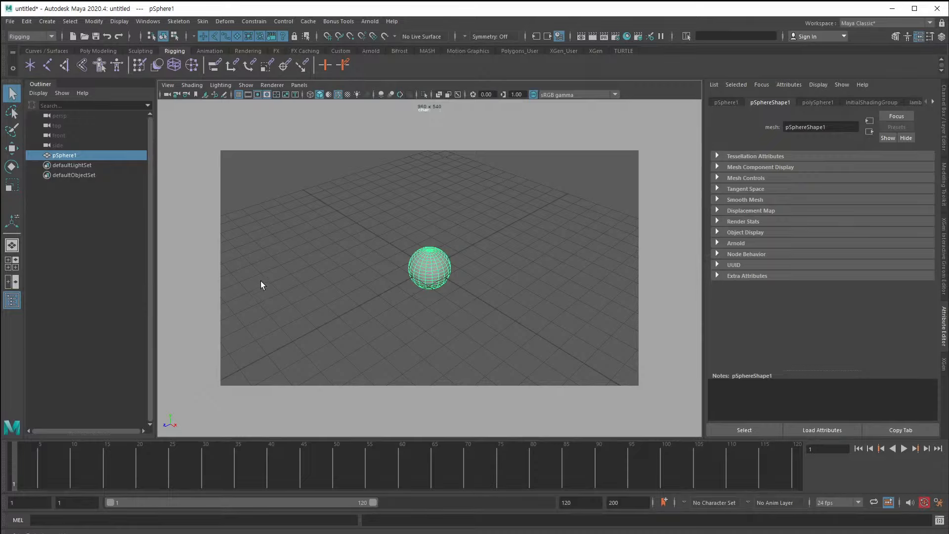
key("Delete")
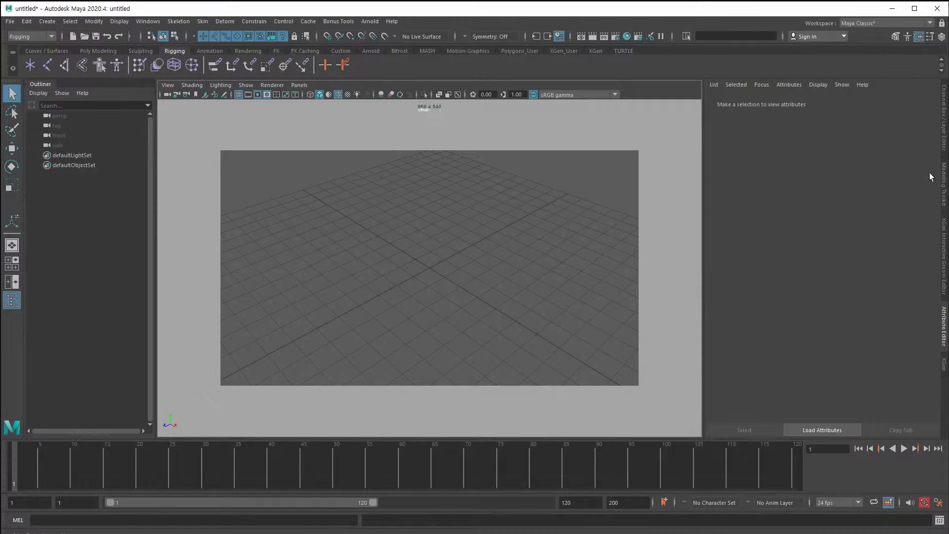
Show the Channel Box / Layer Editor and create a polygon sphere at the scene origin.
left_click(945, 130)
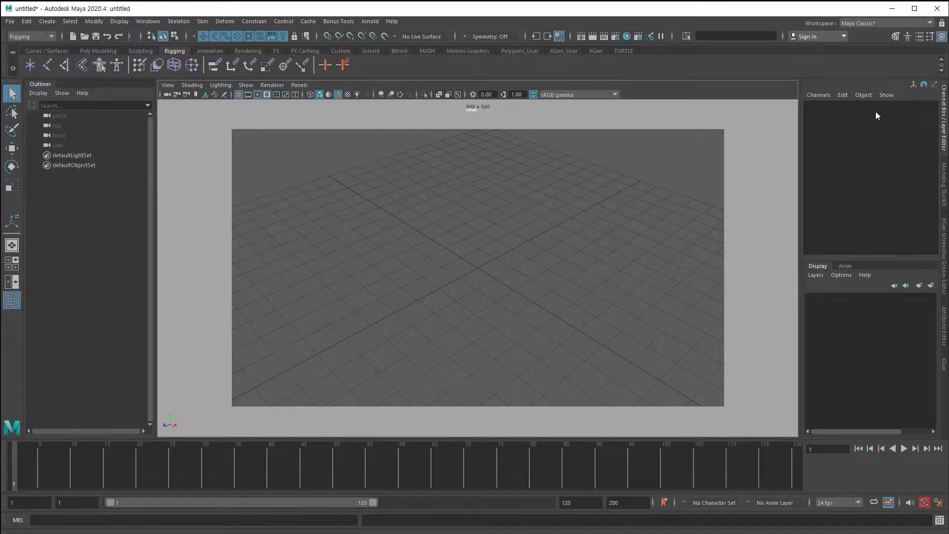
left_click(47, 21)
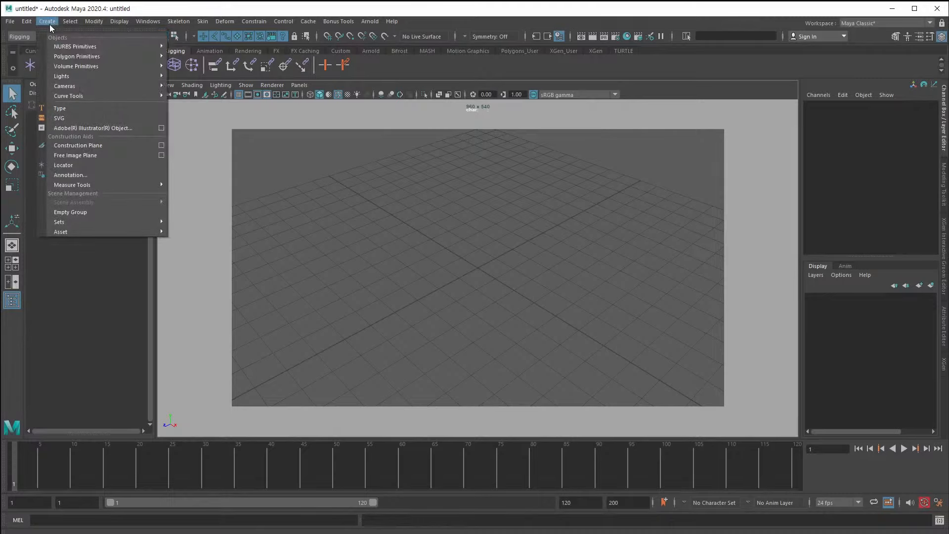
mouse_move(79, 56)
left_click(252, 56)
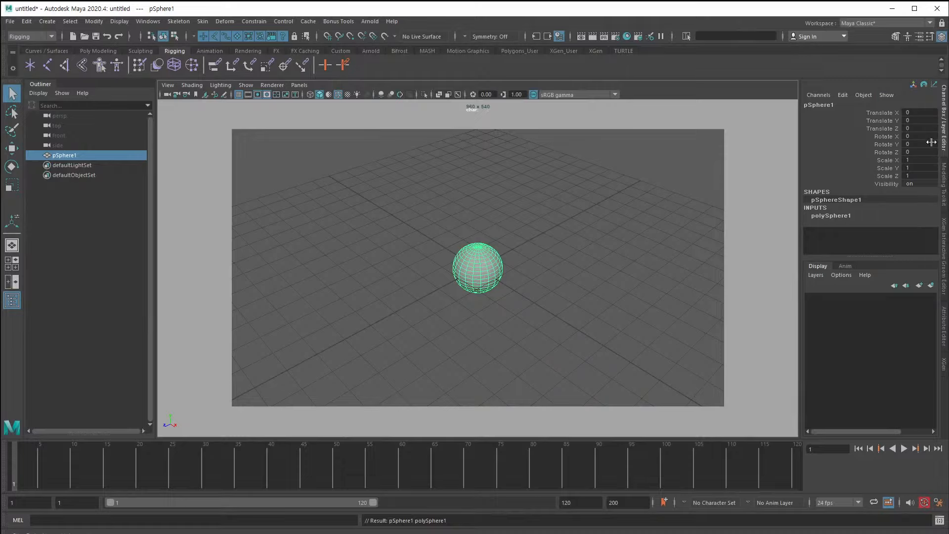
Try moving the sphere slightly along X through its Translate X channel, and undo the move.
left_click(886, 184)
left_click(867, 128)
left_click(881, 113)
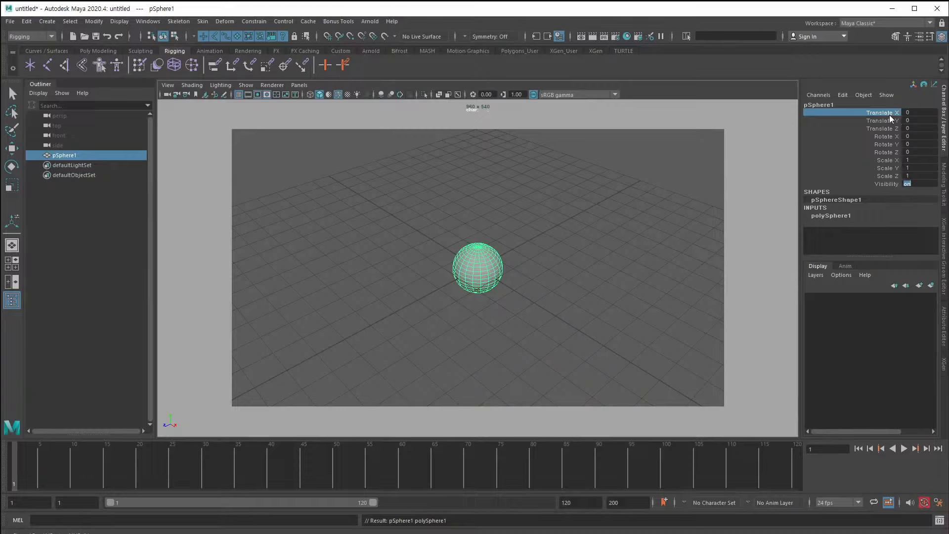
middle_click_drag(613, 203, 666, 210)
left_click(618, 185)
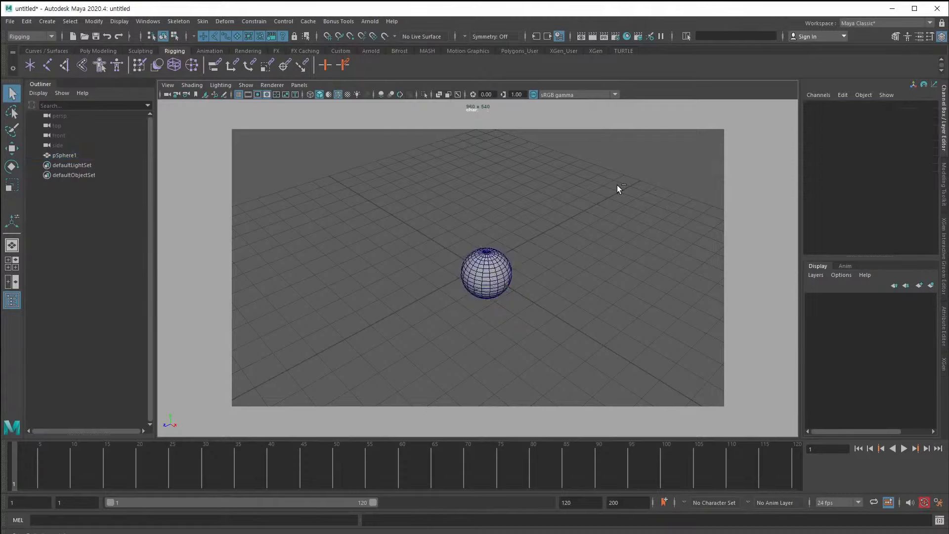
key("ctrl+z")
key("ctrl+z")
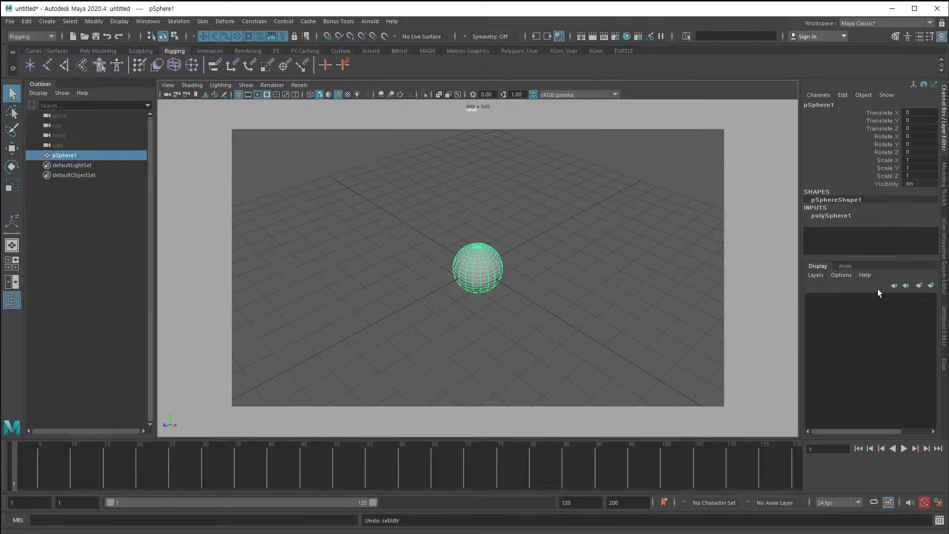
Create a display layer from the selected sphere and toggle the layer's visibility off and on.
mouse_move(863, 431)
left_mouse_down()
mouse_move(883, 431)
mouse_move(863, 431)
left_mouse_up()
left_click(931, 286)
left_click(851, 299)
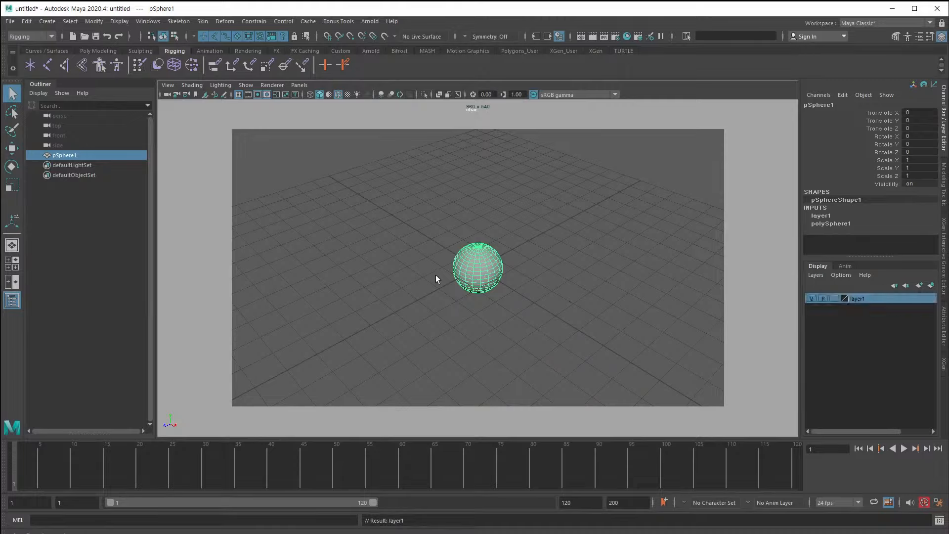
left_click(812, 299)
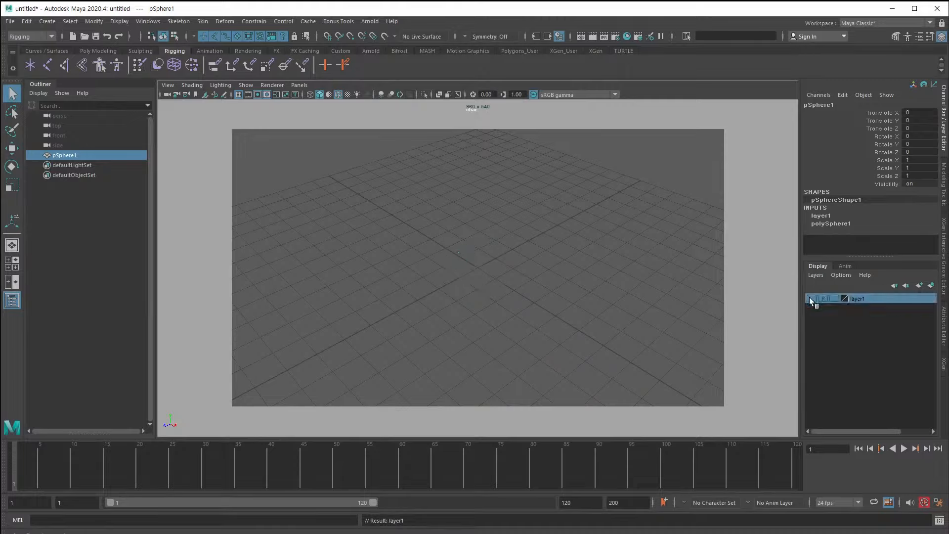
left_click(811, 298)
Delete the sphere's display layer and show the animation layers.
right_click(847, 298)
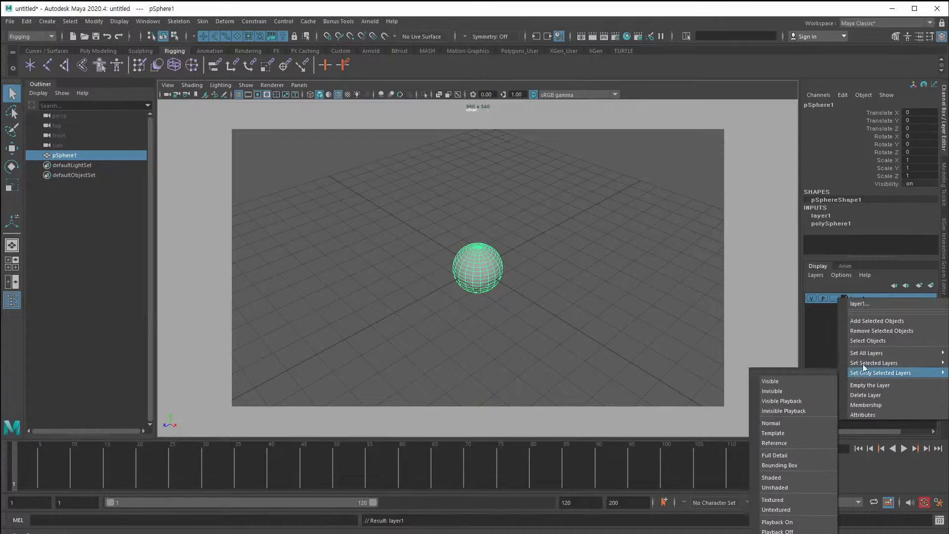
left_click(861, 395)
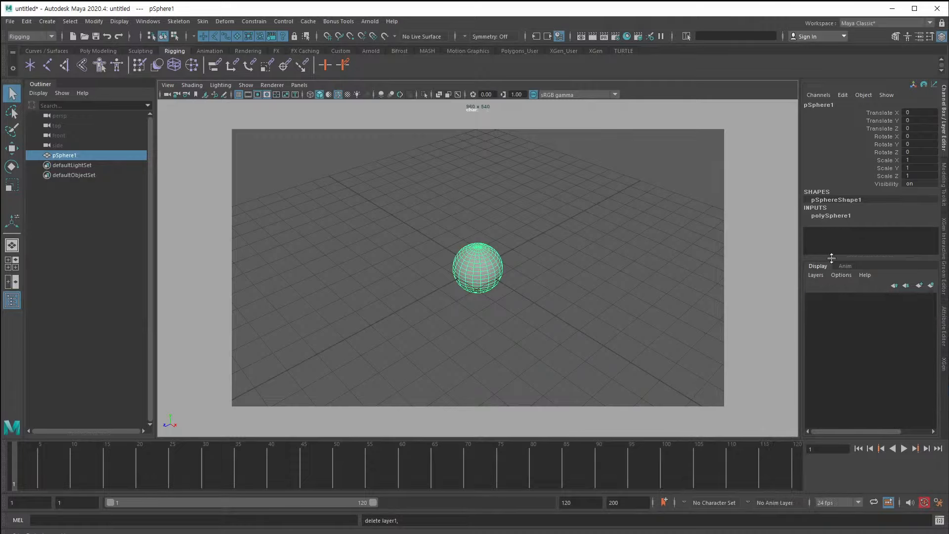
left_click(847, 266)
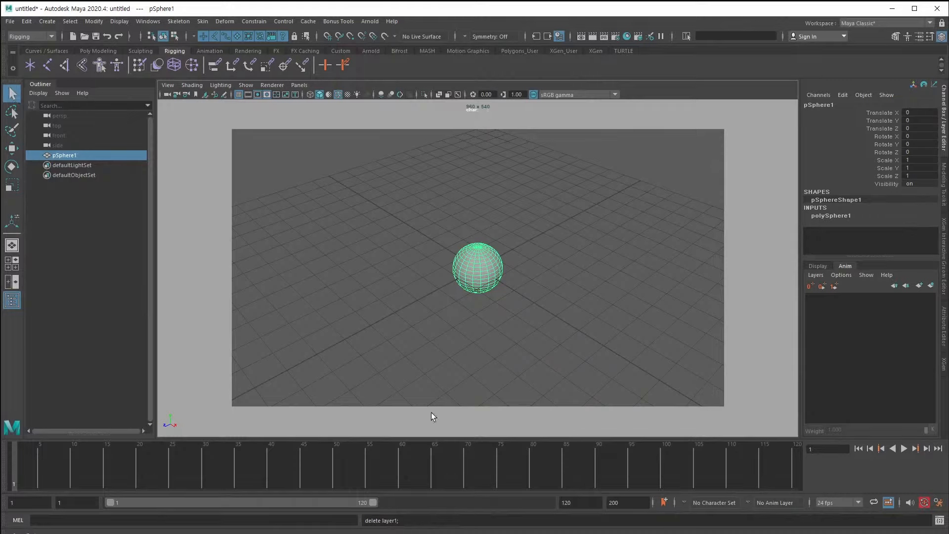
Try the Select, Move, Rotate and Scale tools on the sphere to compare their manipulators.
key("w")
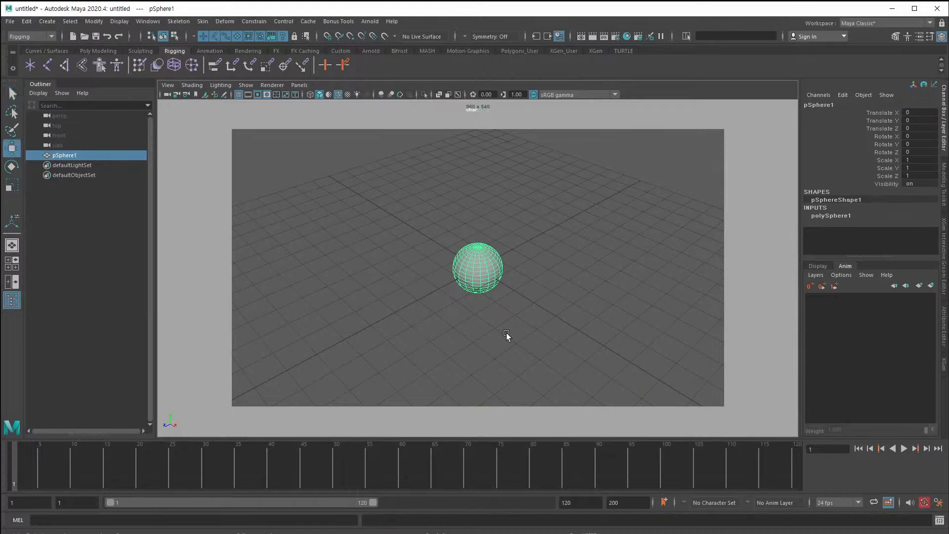
left_click(12, 94)
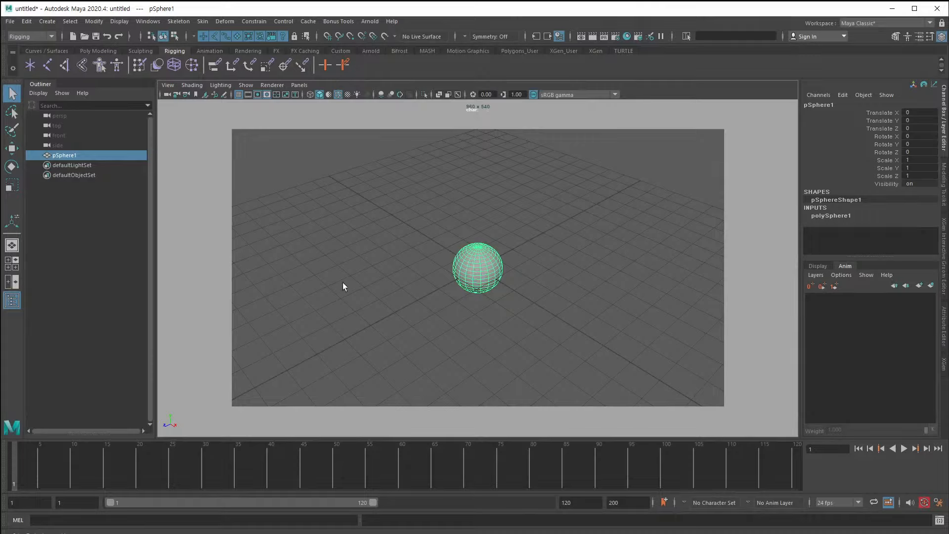
key("w")
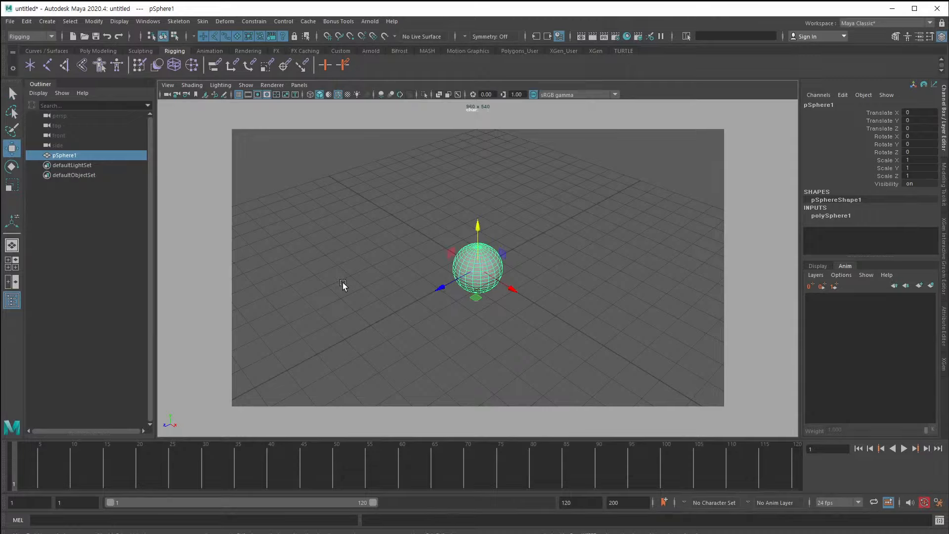
key("e")
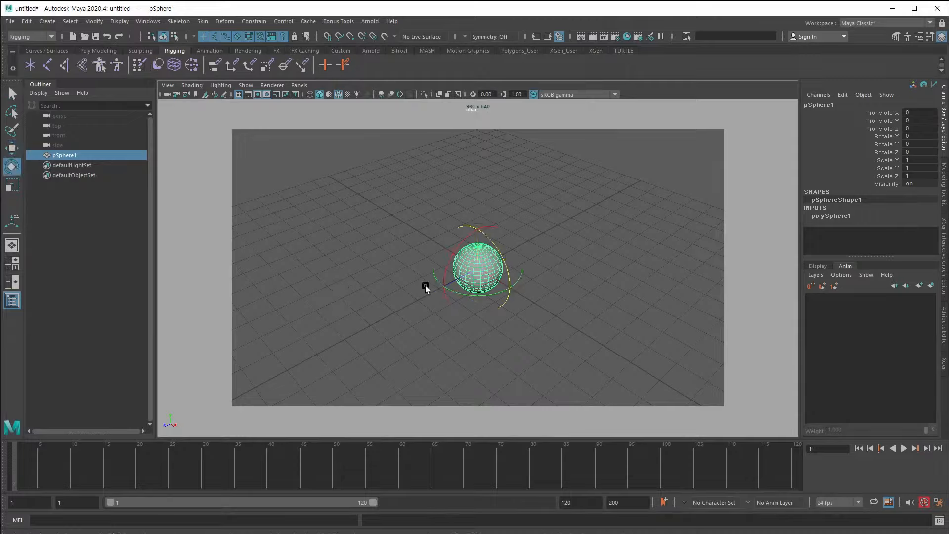
key("r")
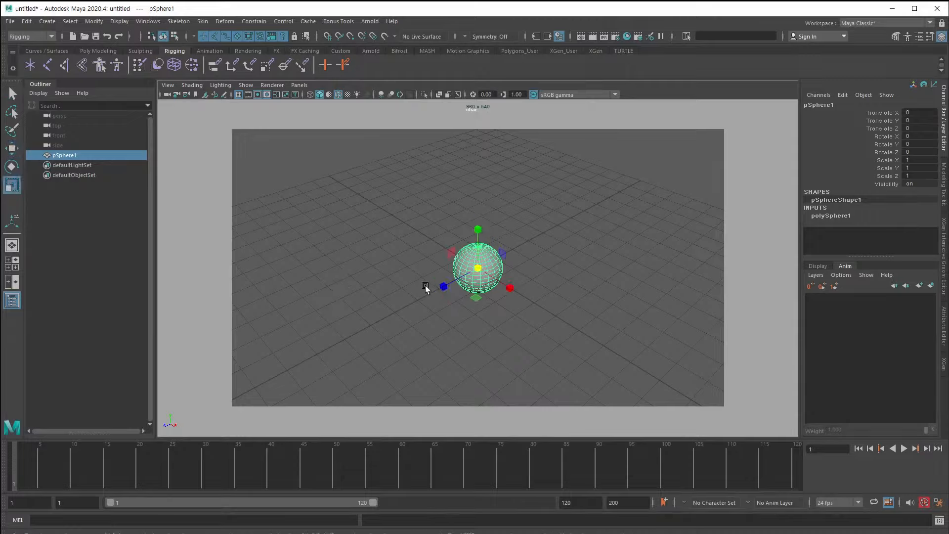
Show the sphere's construction parameters with Show Manipulator, pick Subdivisions Axis, and deselect the sphere.
key("t")
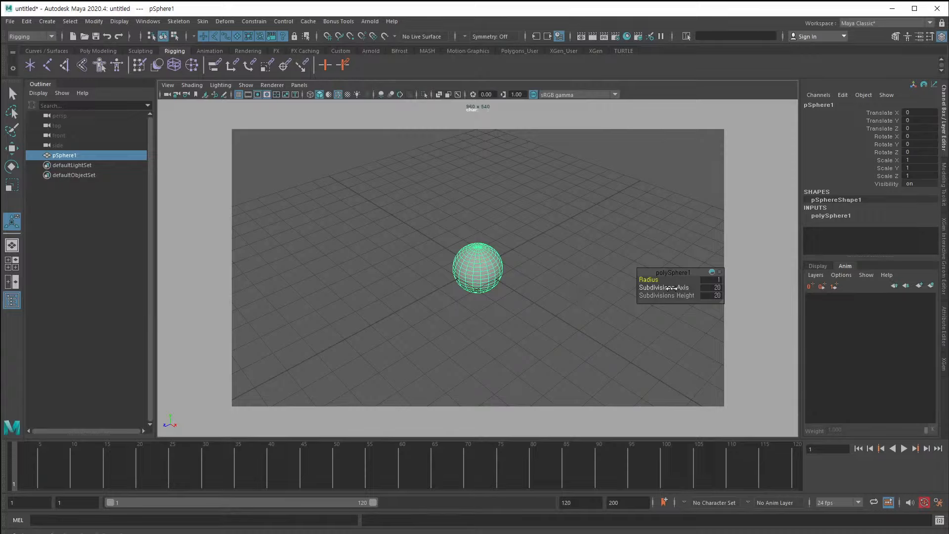
left_click(672, 289)
middle_click_drag(556, 308, 532, 295)
left_click(526, 298)
left_click_drag(360, 208, 552, 361)
left_click(356, 311)
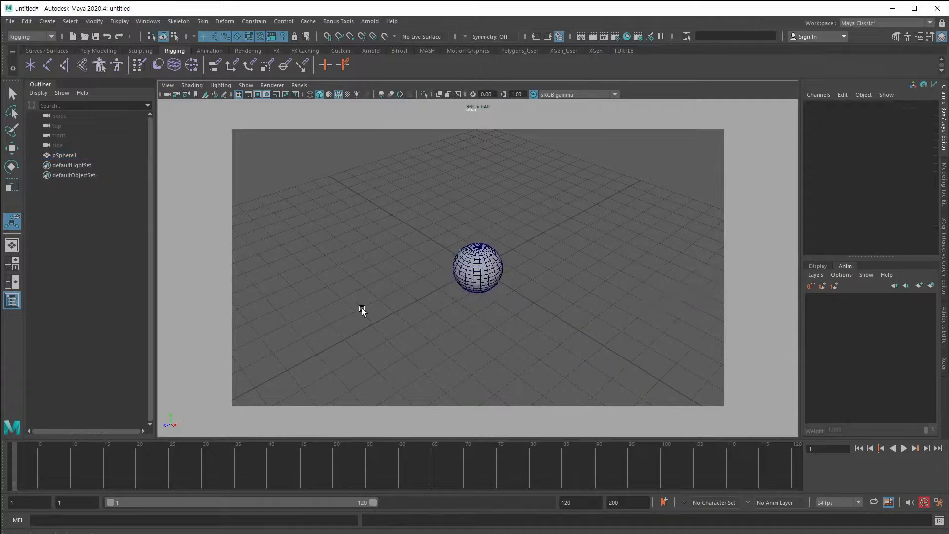
Cycle through the Select, Move, Rotate, Scale and Show Manipulator tools while reselecting the sphere.
key("q")
key("w")
key("e")
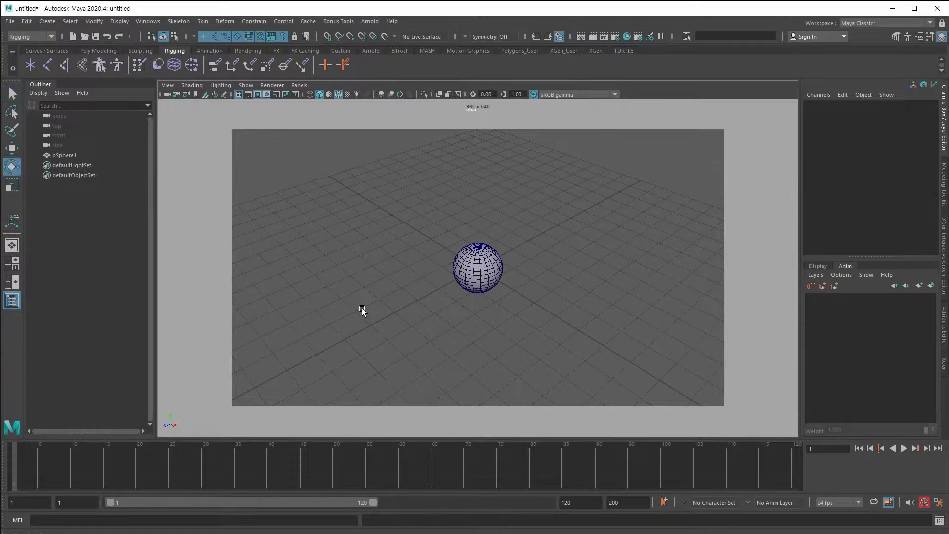
key("r")
left_click_drag(417, 247, 457, 298)
key("q")
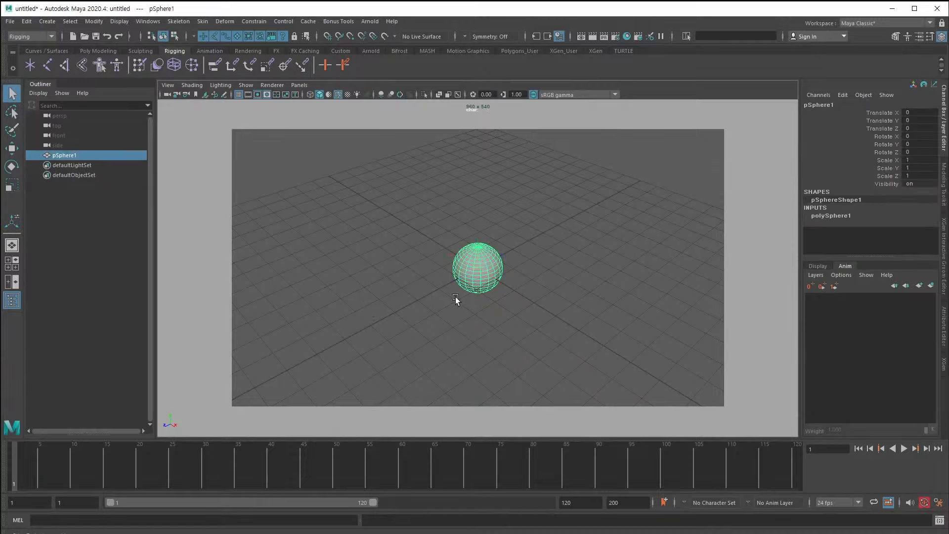
key("w")
key("e")
key("t")
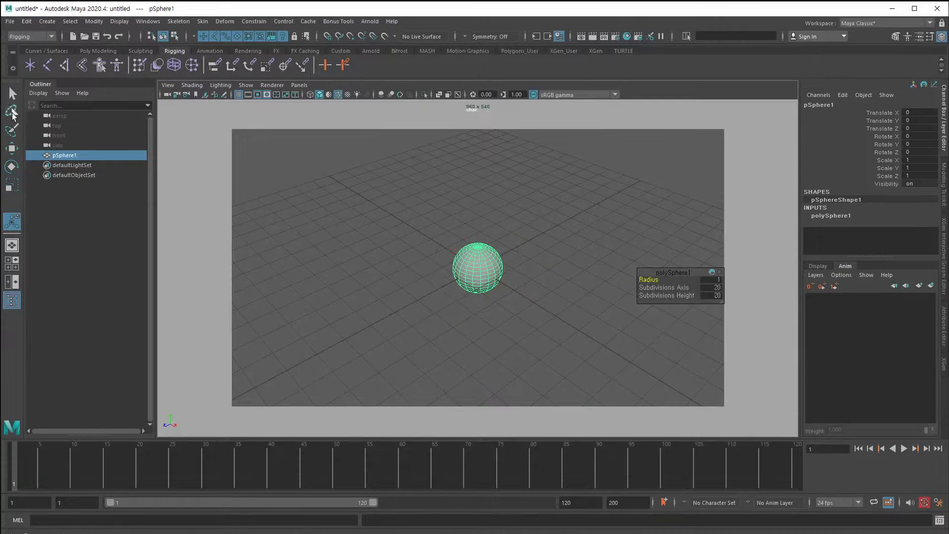
Lasso-select a group of the sphere's vertices in vertex mode, and clear the selection.
left_click(12, 113)
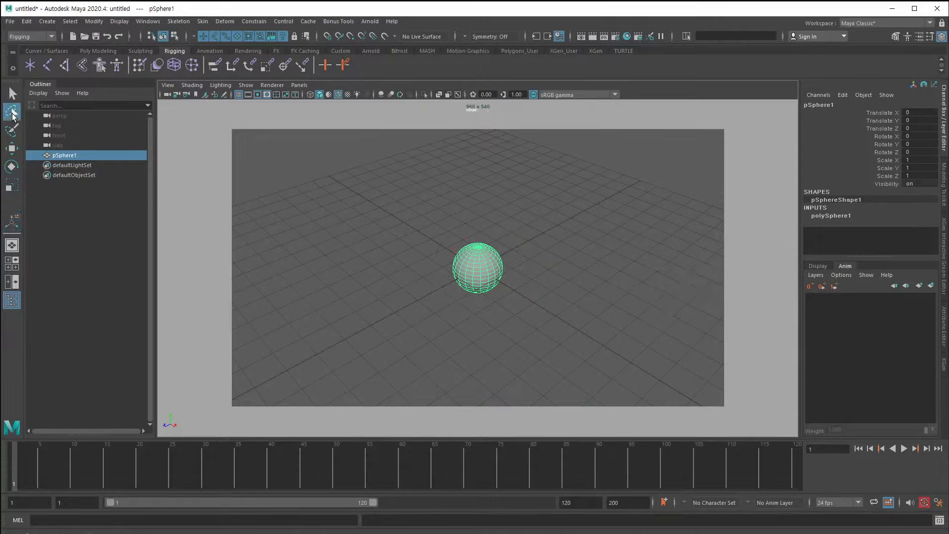
key("F9")
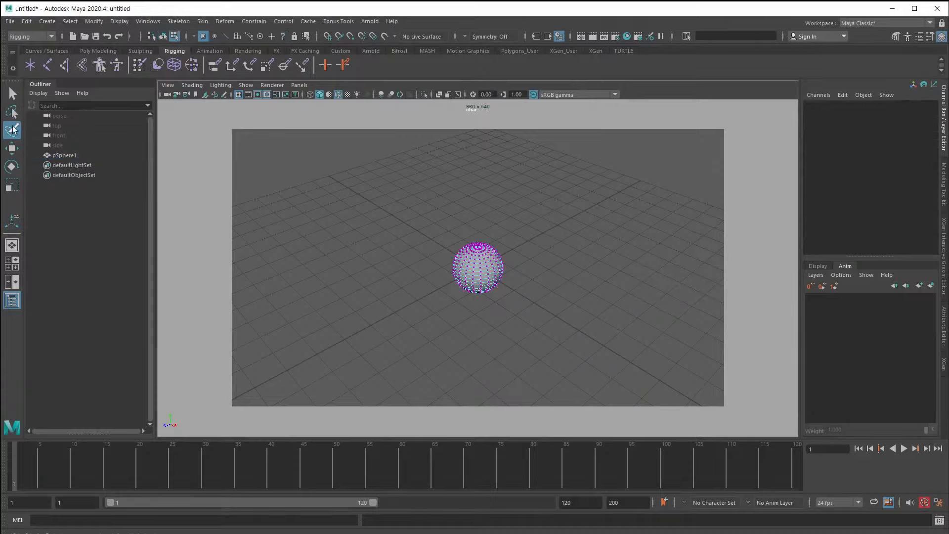
mouse_move(451, 259)
left_mouse_down()
mouse_move(486, 289)
mouse_move(458, 287)
left_mouse_up()
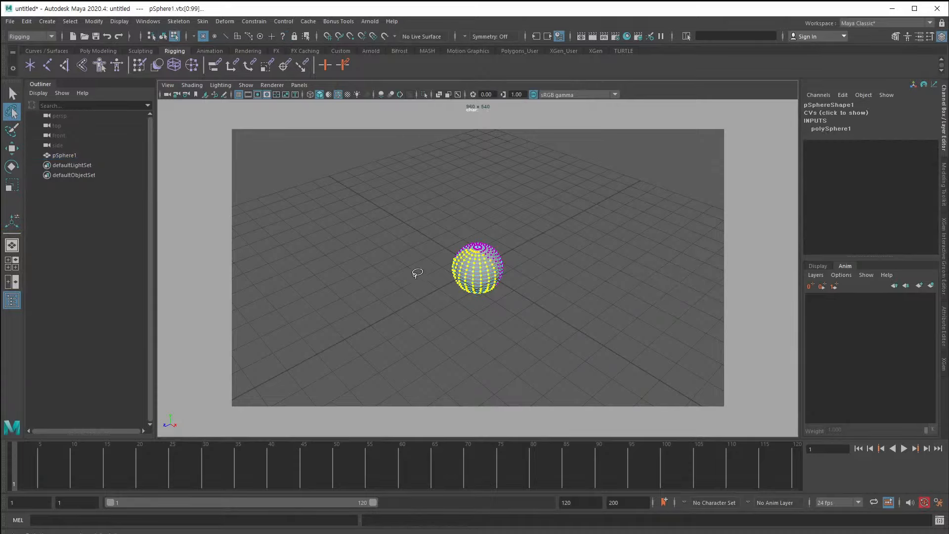
left_click(399, 270)
Paint-select vertices across the sphere's upper half, return to the Select tool and clear the selection.
left_click(12, 130)
mouse_move(474, 251)
left_mouse_down()
mouse_move(509, 269)
mouse_move(482, 262)
left_mouse_up()
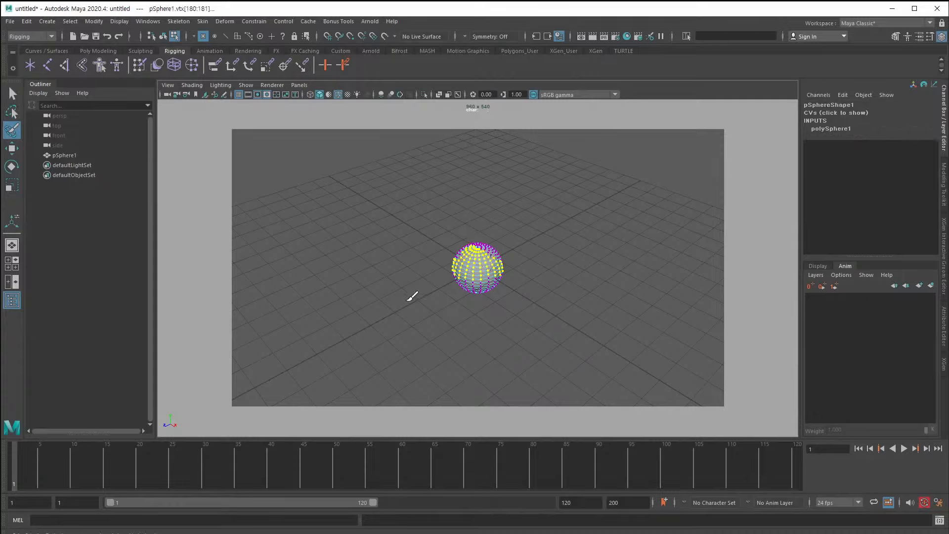
key("q")
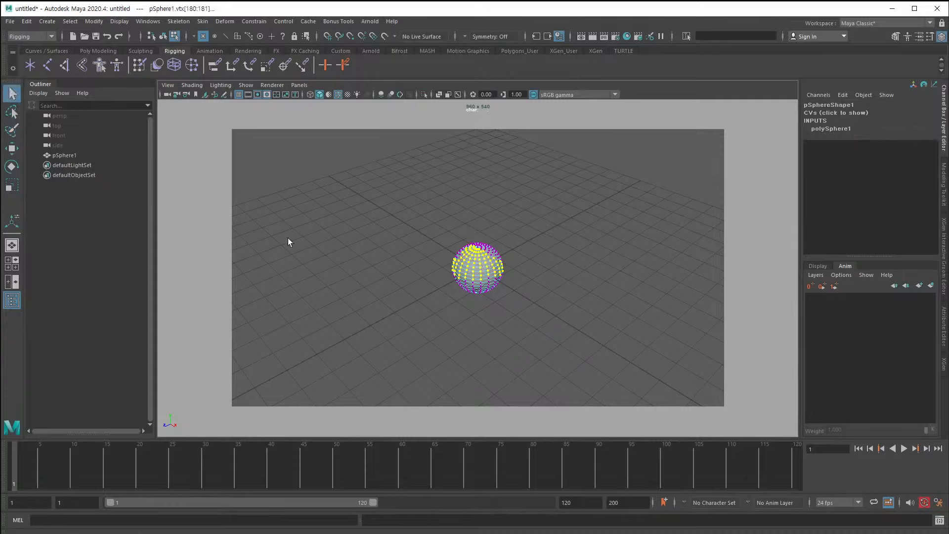
left_click(414, 281)
Return the sphere to object selection mode and deselect it.
scroll(396, 296, "up", 8)
mouse_move(365, 319)
middle_mouse_down("alt")
mouse_move(334, 304)
mouse_move(350, 315)
middle_mouse_up("alt")
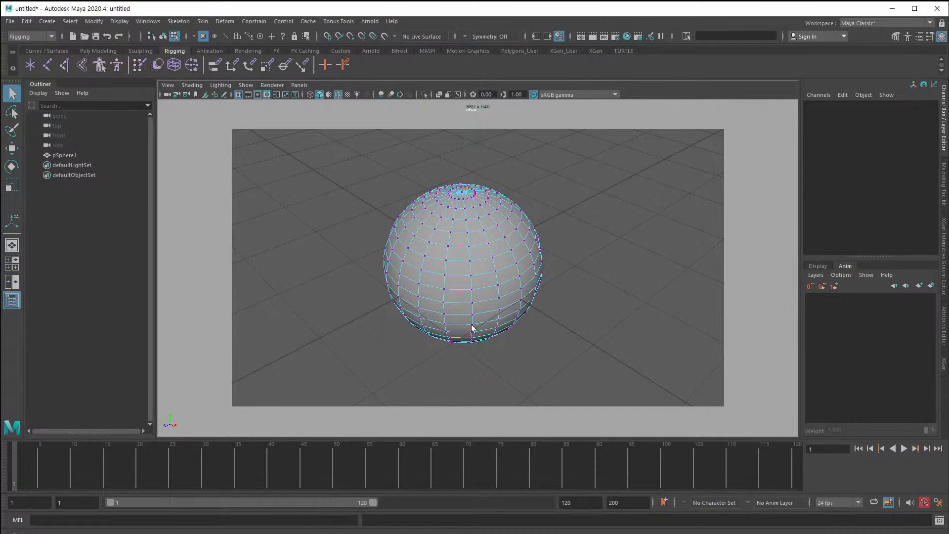
key("F8")
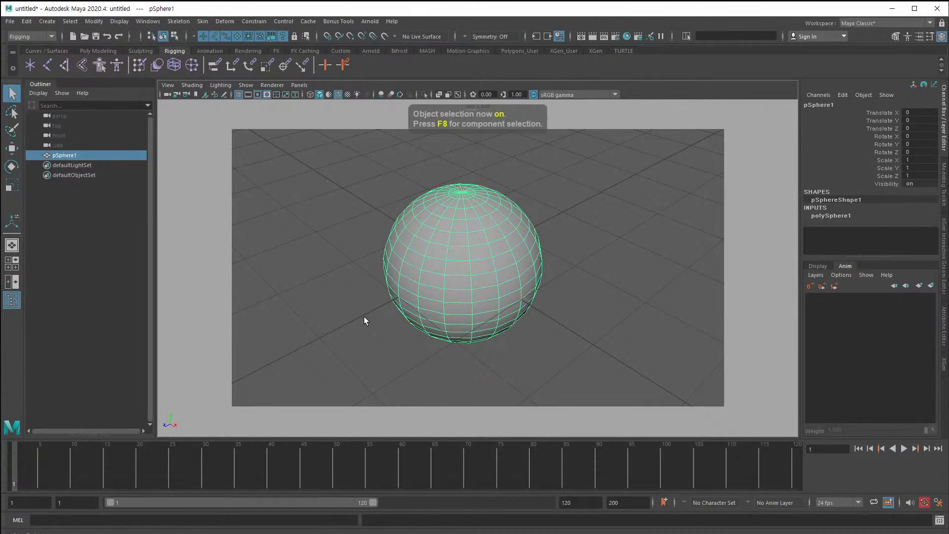
left_click(364, 317)
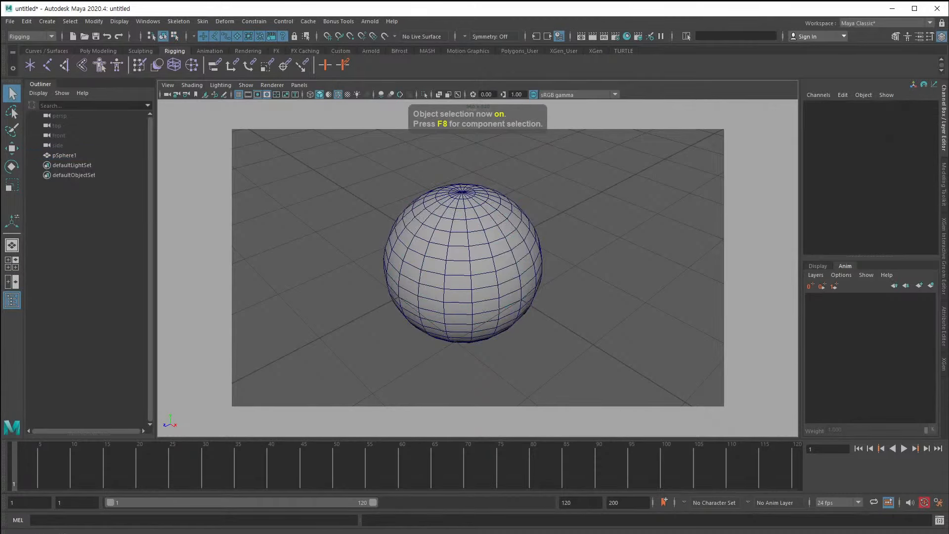
Switch the viewport to the four-view layout and on to two side-by-side panes.
left_click(9, 263)
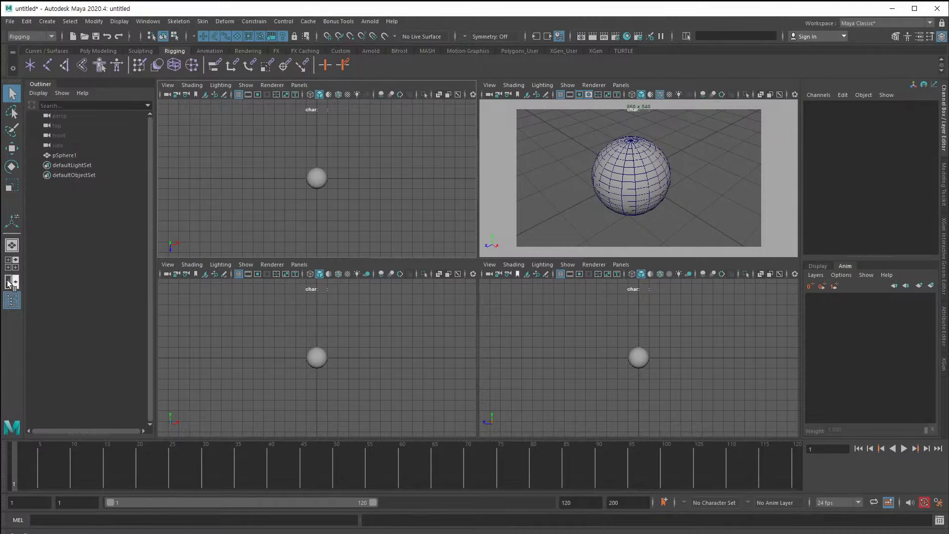
left_click(9, 282)
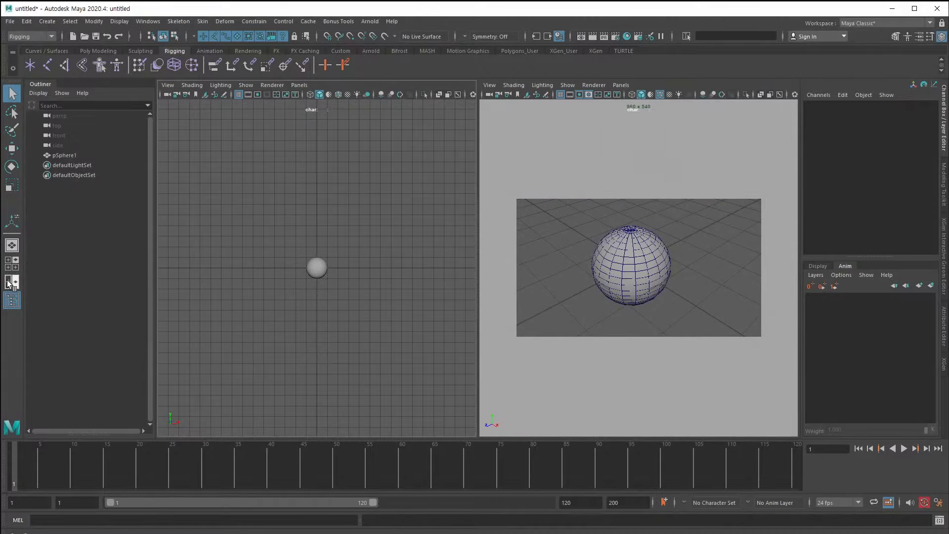
Toggle the Outliner off and on several times, leaving it displayed.
left_click(12, 301)
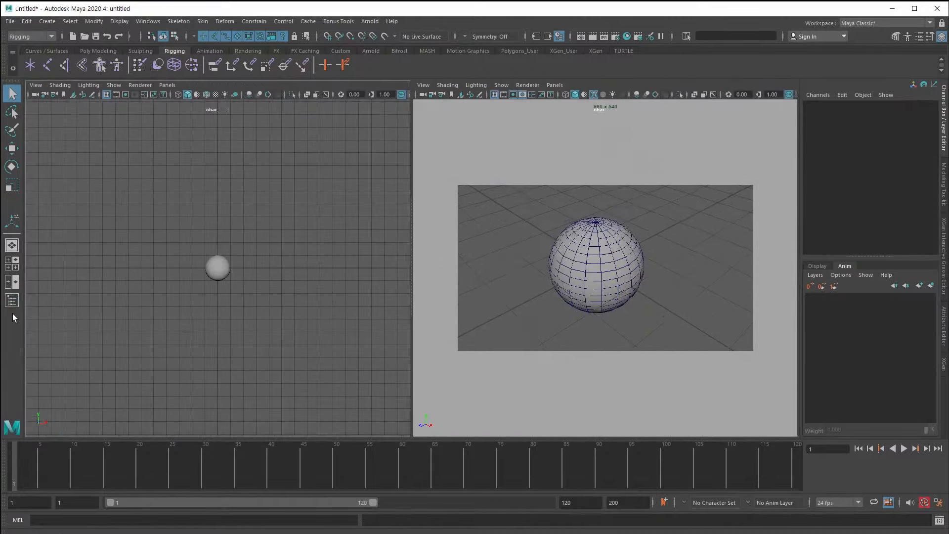
left_click(13, 301)
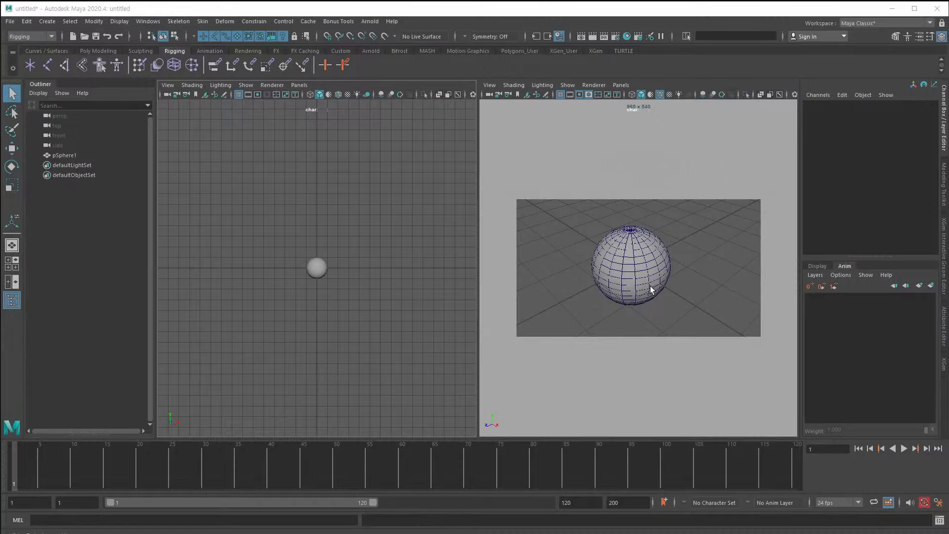
left_click(14, 306)
left_click(14, 306)
left_click(13, 306)
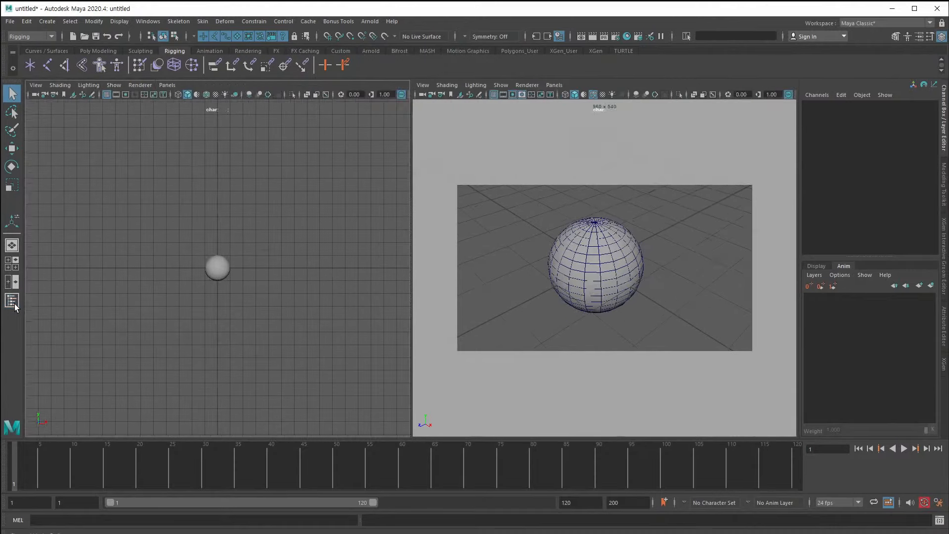
left_click(14, 306)
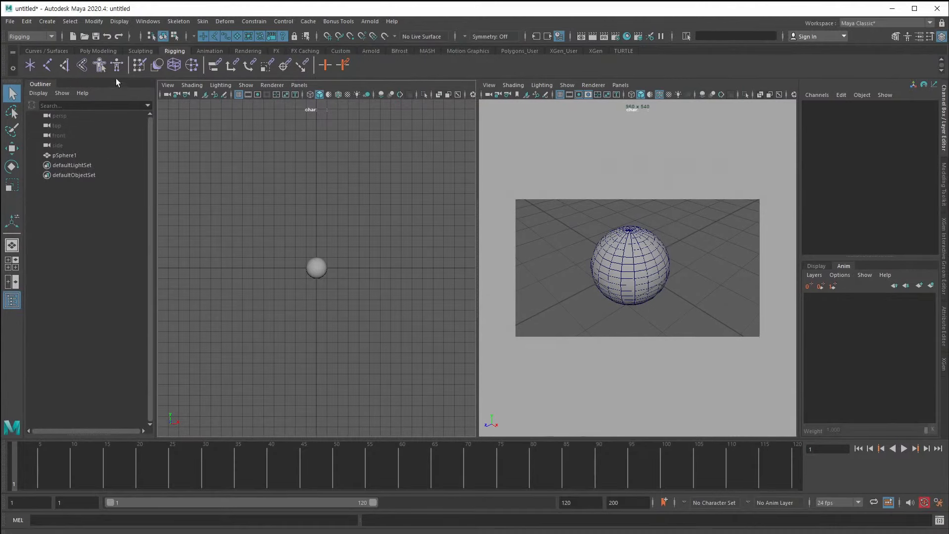
Select the sphere in the Outliner and create a polygon cube with the default settings.
left_click(67, 153)
left_click(49, 21)
mouse_move(64, 51)
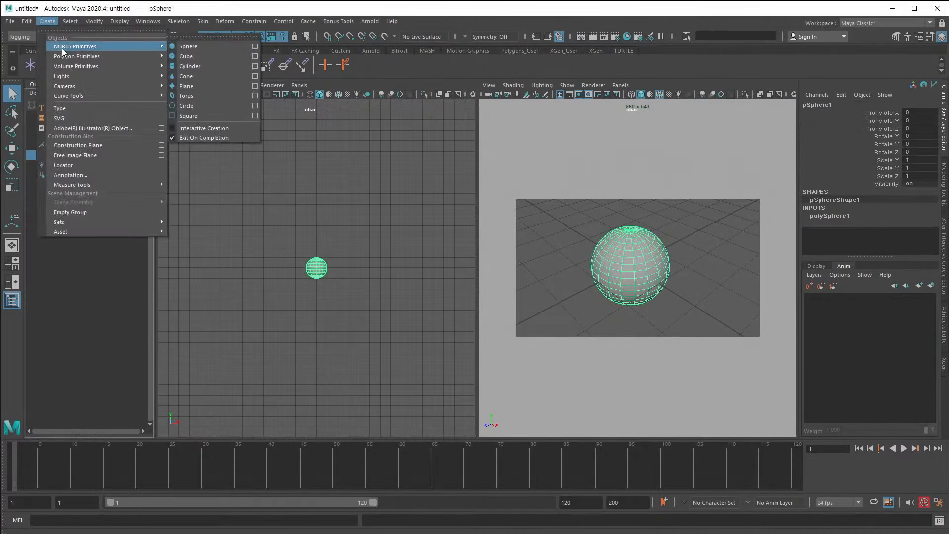
left_click(193, 66)
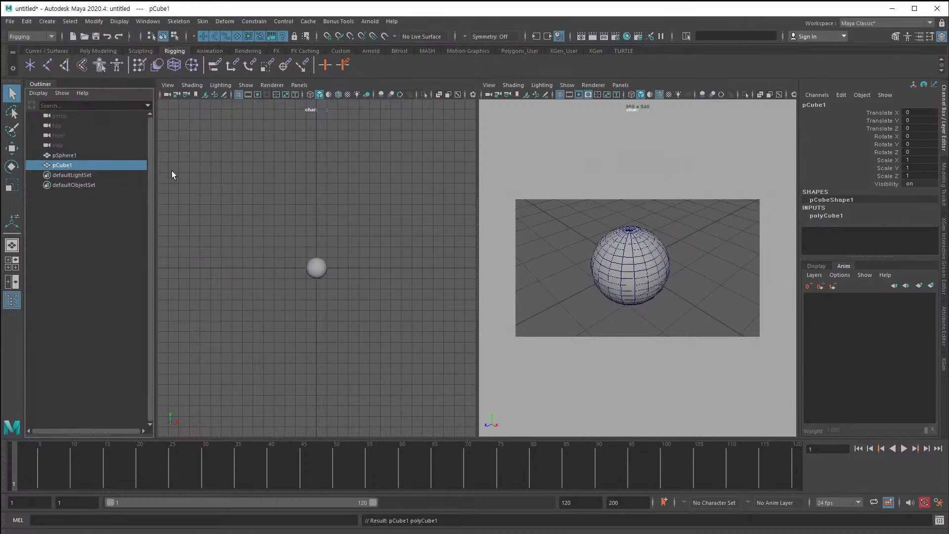
Select the new cube in the Outliner and move it along X to about 2.01, beside the sphere.
left_click(64, 156)
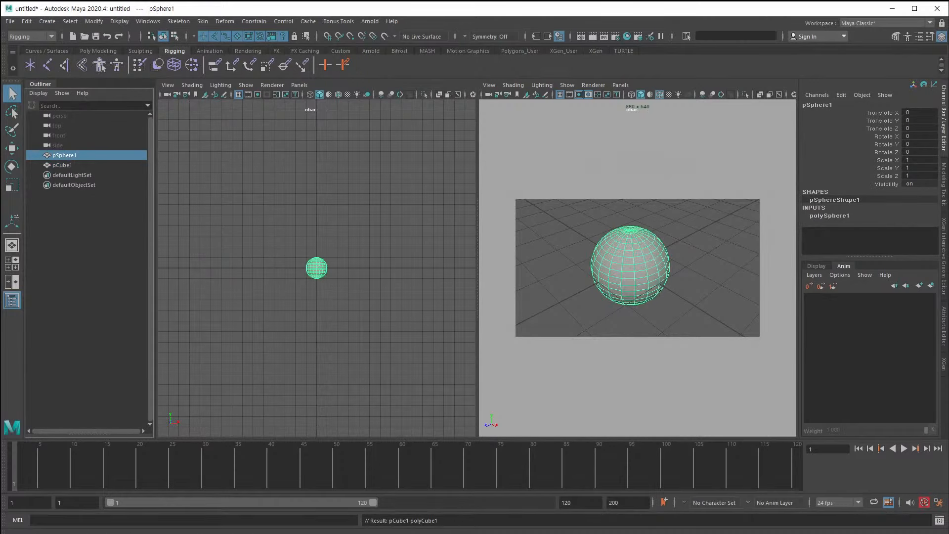
left_click(54, 167)
key("w")
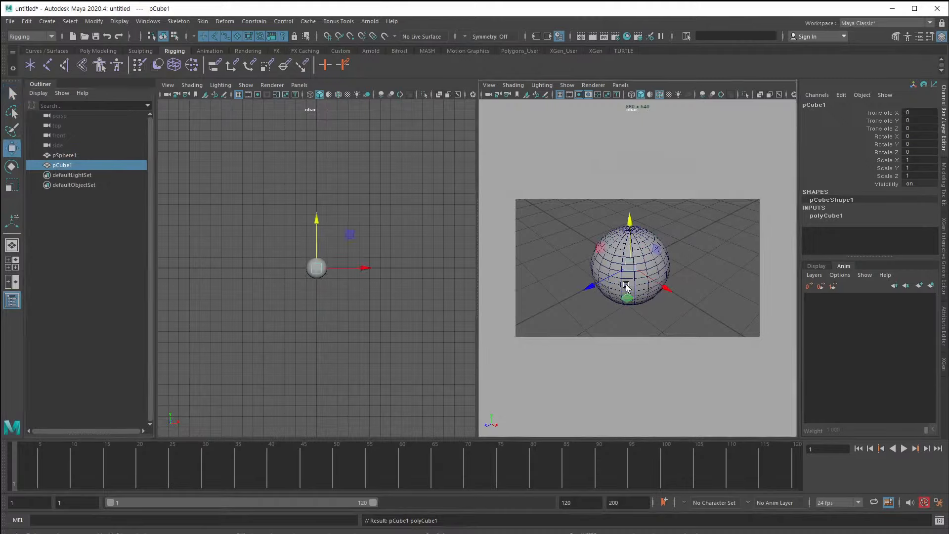
left_click_drag(681, 297, 750, 335)
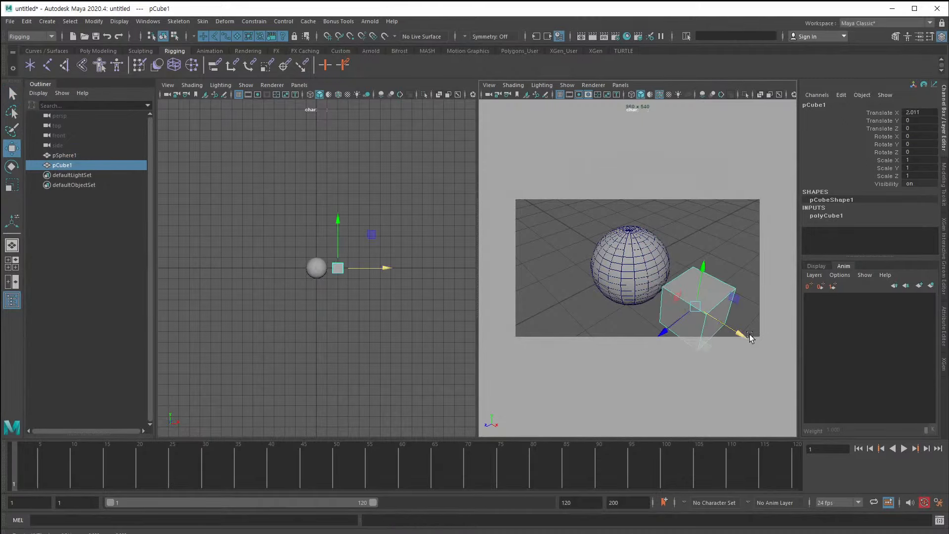
Select the sphere and the cube one after the other in the Outliner and clear the selection.
left_click(52, 156)
left_click(74, 166)
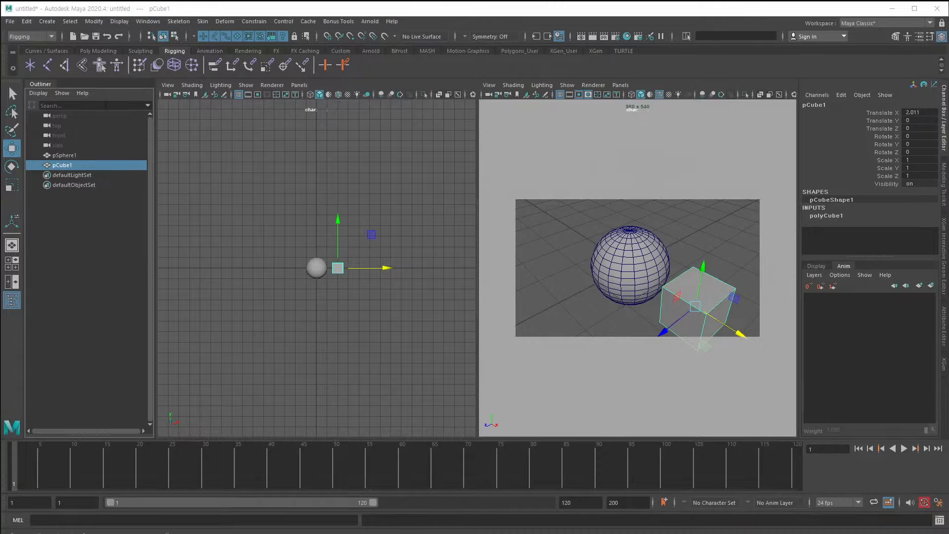
left_click(79, 376)
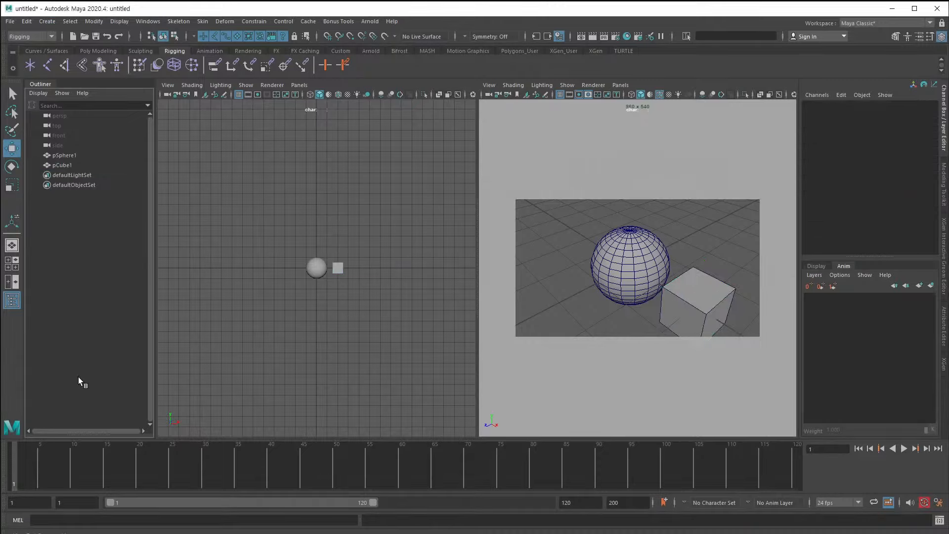
Try to delete defaultLightSet and defaultObjectSet from the Outliner and reselect both sets.
left_click(59, 175)
left_click(61, 184, "shift")
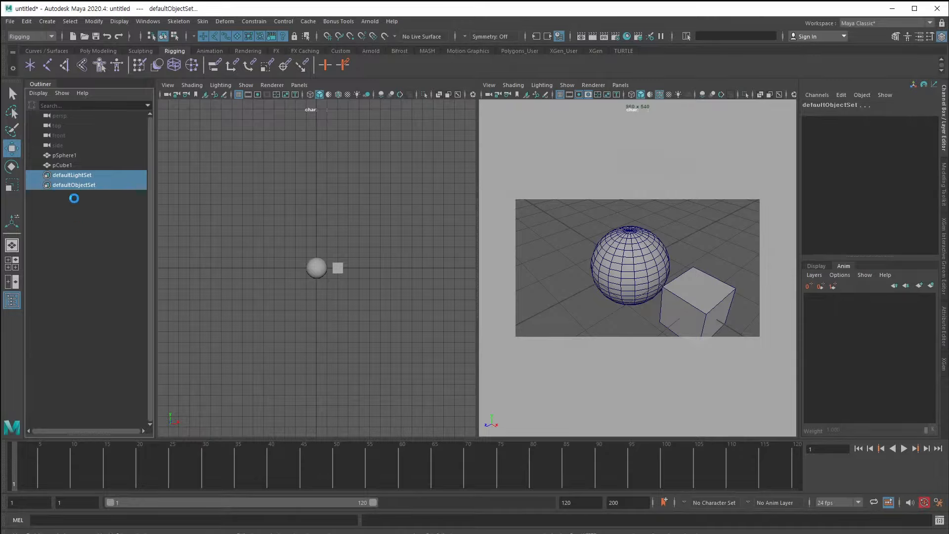
key("Delete")
left_click_drag(73, 176, 73, 185)
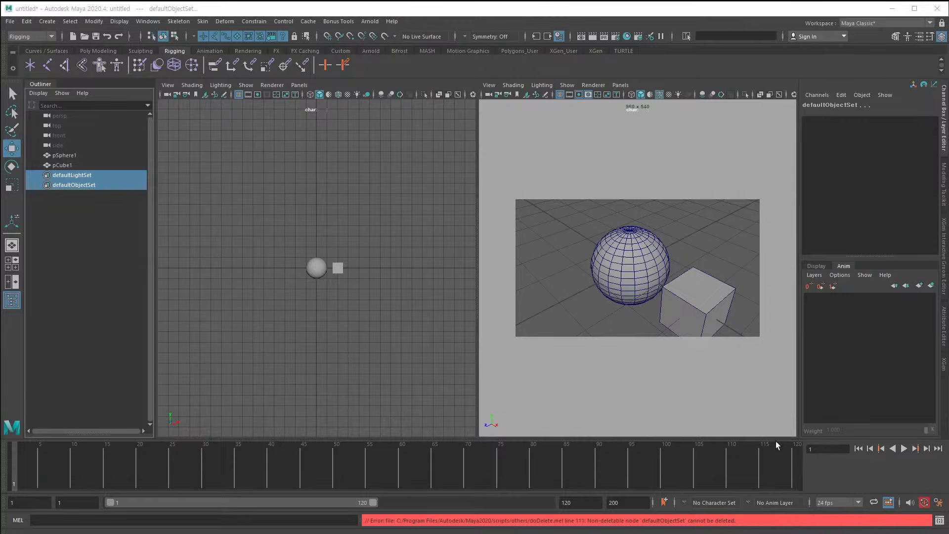
Reduce the height of the time slider and scrub the animation to frame 70.
left_click_drag(777, 437, 754, 459)
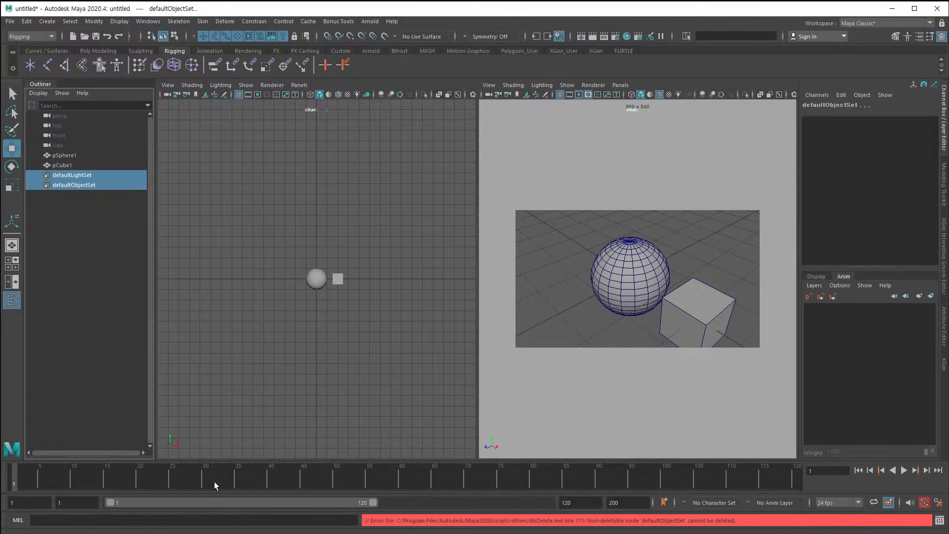
left_click_drag(164, 481, 278, 479)
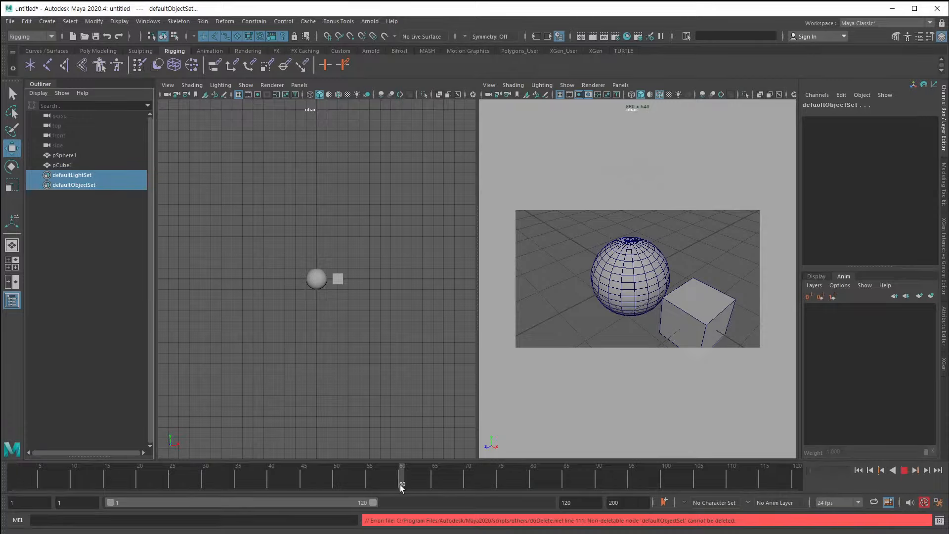
left_click_drag(401, 487, 467, 484)
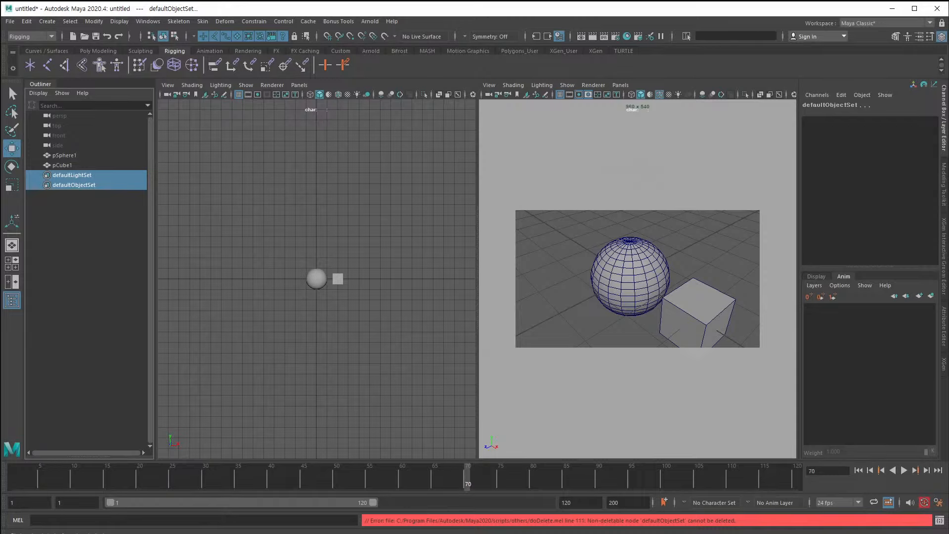
left_click(93, 22)
mouse_move(118, 22)
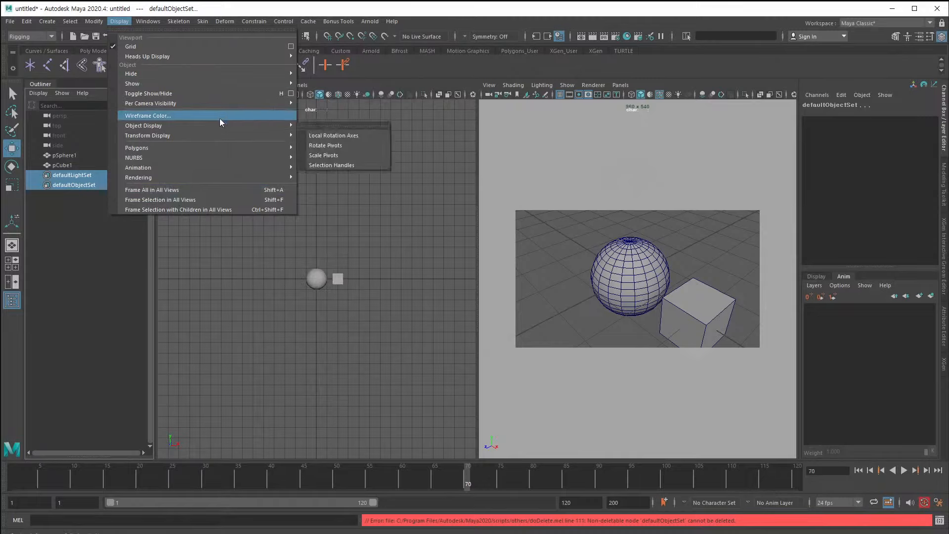
mouse_move(221, 78)
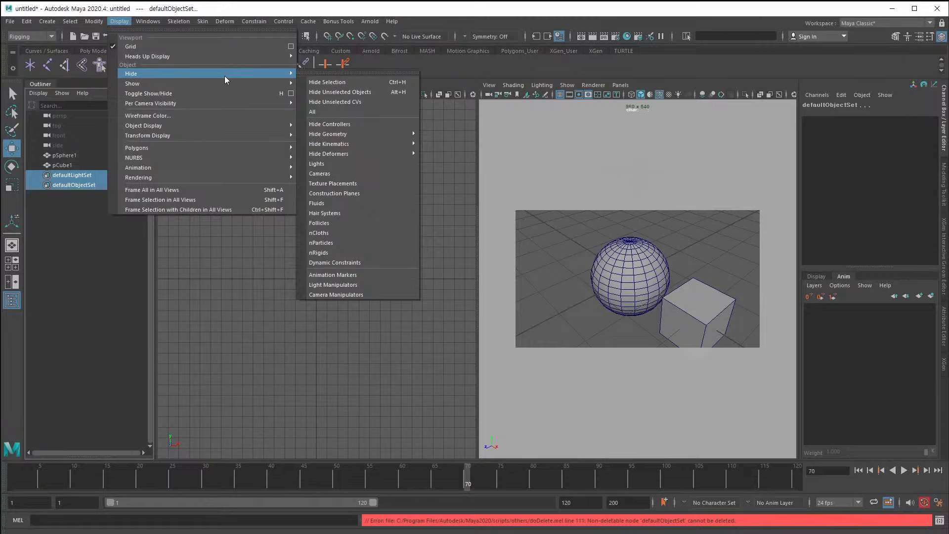
left_click(234, 506)
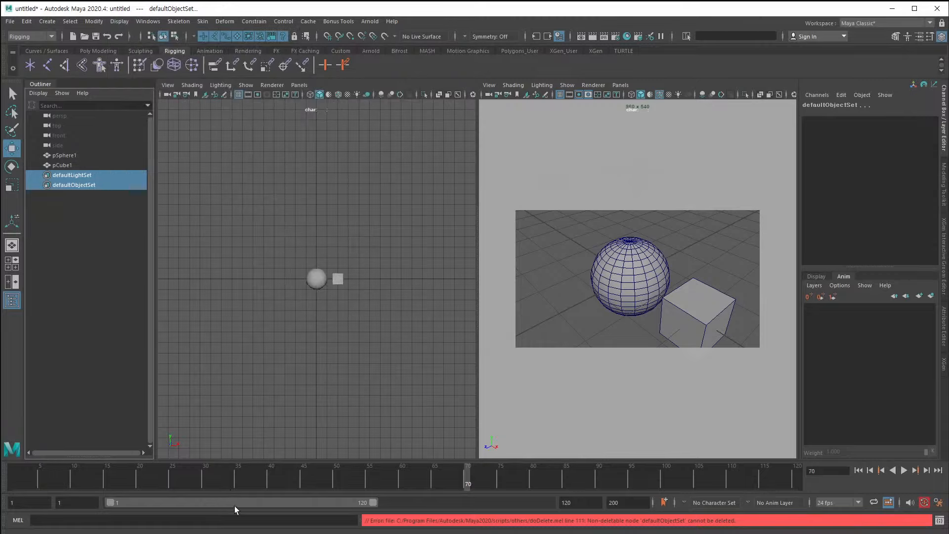
Extend the playback range to frame 200 and set the animation end to frame 300.
mouse_move(216, 503)
left_mouse_down()
mouse_move(289, 506)
mouse_move(206, 515)
left_mouse_up()
left_click_drag(376, 503, 737, 531)
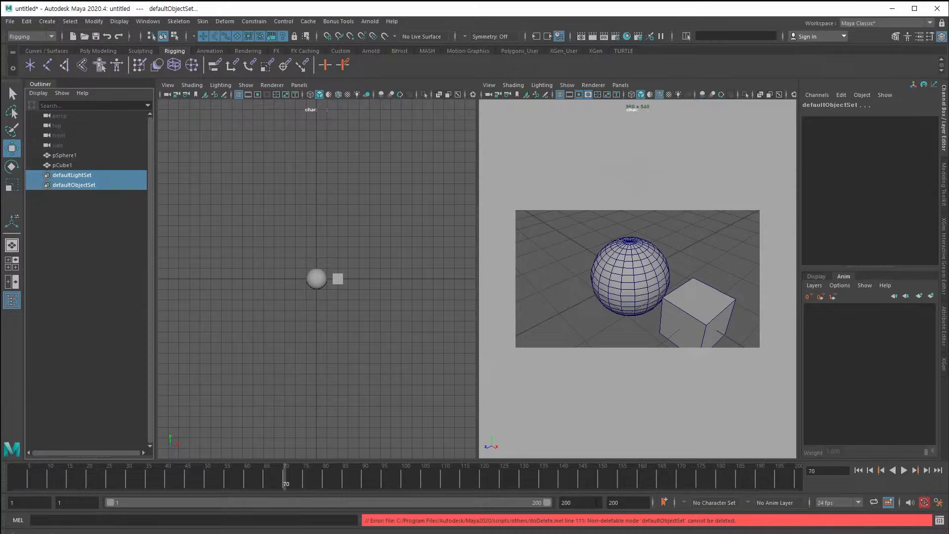
left_click(573, 504)
left_click_drag(574, 503, 462, 513)
key("Tab")
type("300")
key("Return")
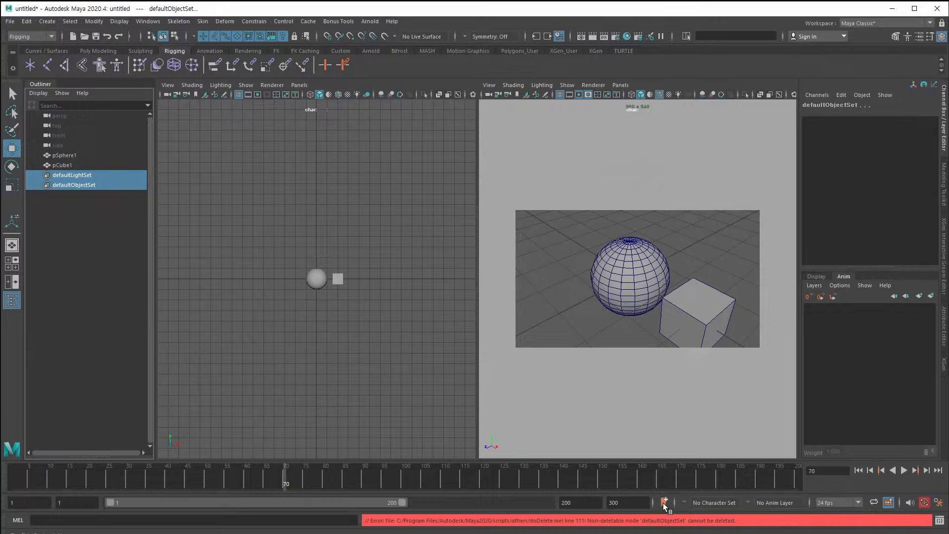
Scrub the time slider to frame 49 and toggle the command line's script language away from MEL and back.
left_click_drag(118, 473, 203, 478)
left_click(83, 518)
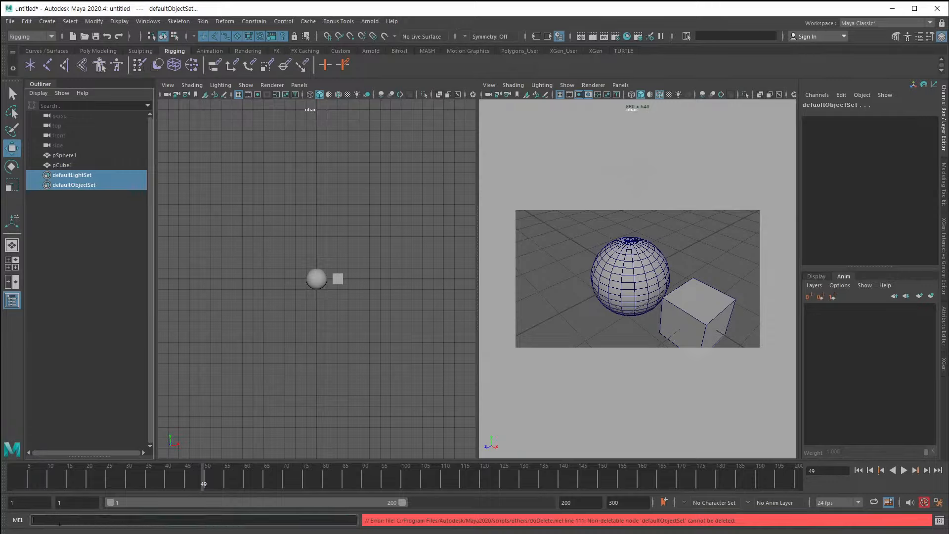
left_click(15, 521)
left_click(16, 521)
Add an empty MEL tab in the Script Editor, close the editor and clear the scene selection.
left_click(939, 521)
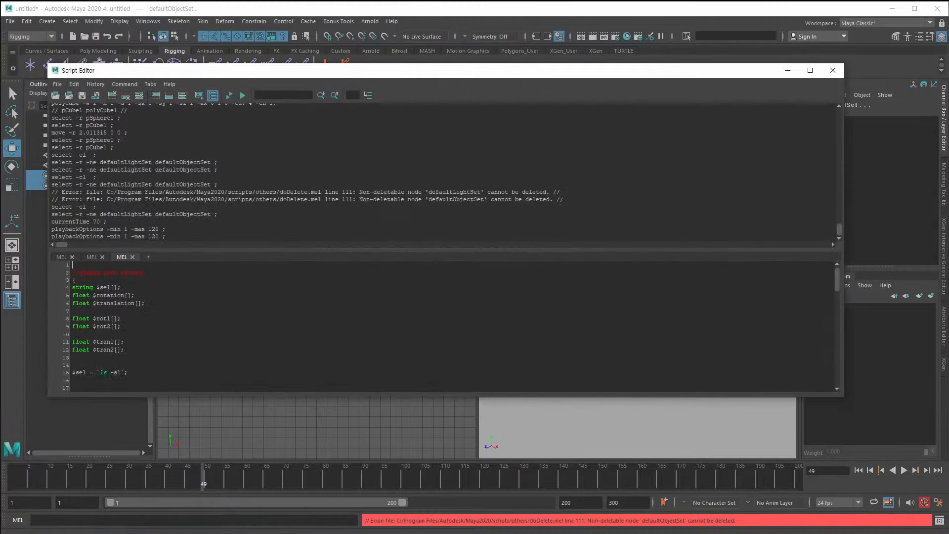
left_click_drag(205, 75, 344, 74)
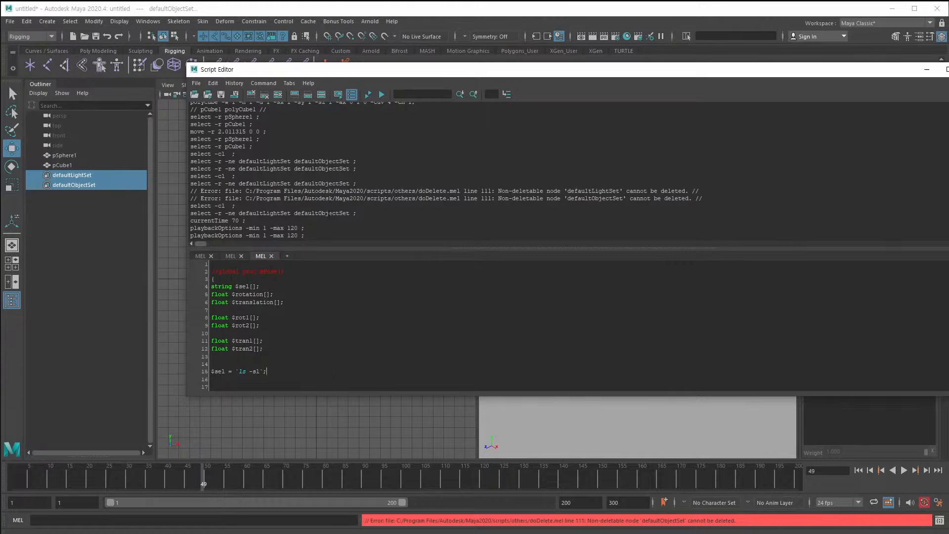
left_click(287, 257)
left_click(449, 304)
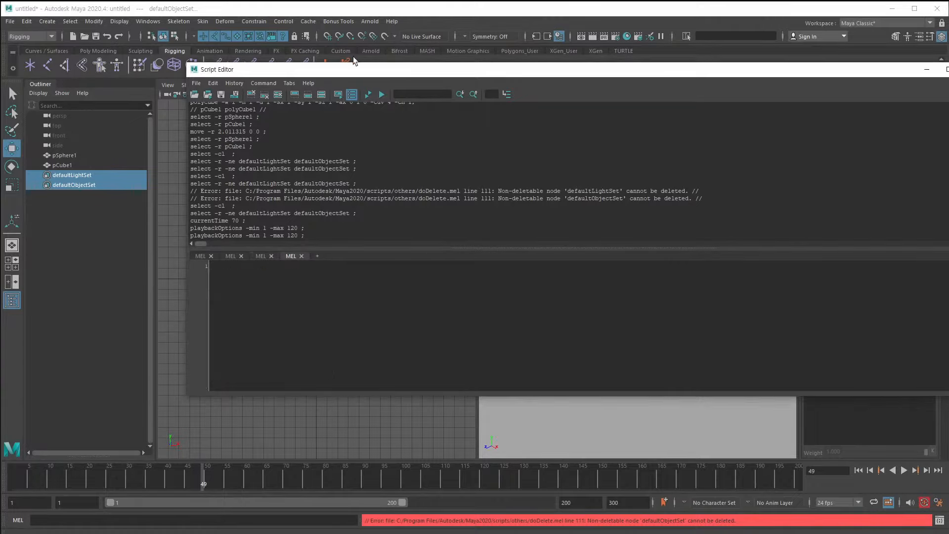
left_click_drag(359, 71, 225, 90)
left_click(829, 87)
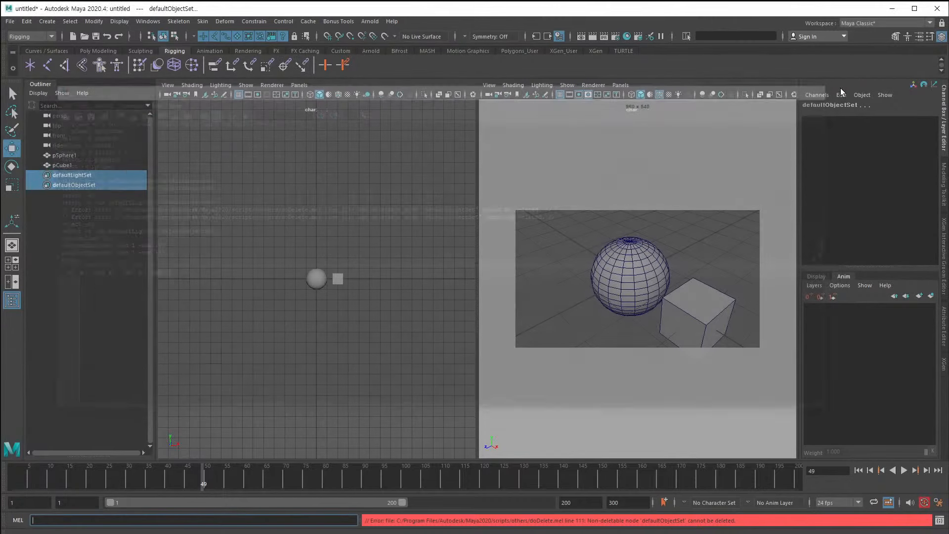
left_click(290, 340)
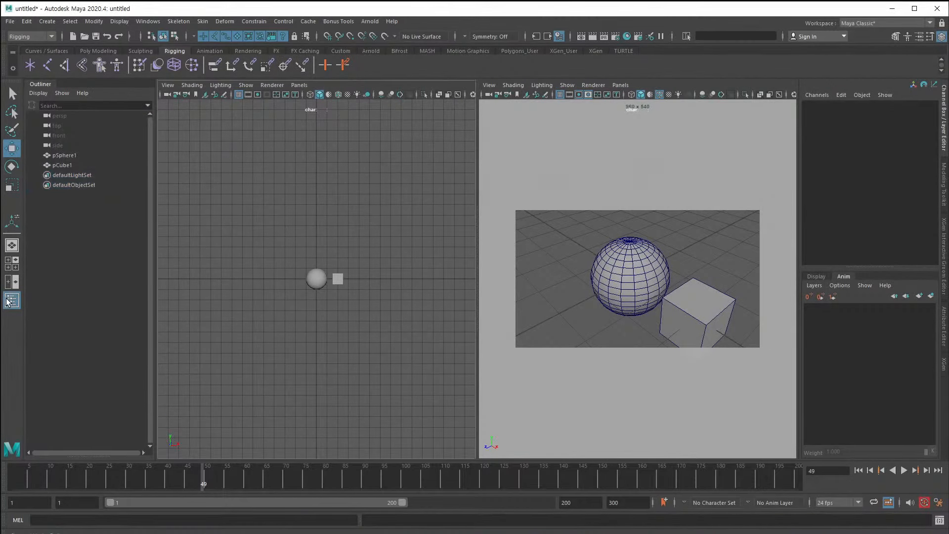
Switch to the single perspective view and turn off its resolution gate.
left_click(12, 244)
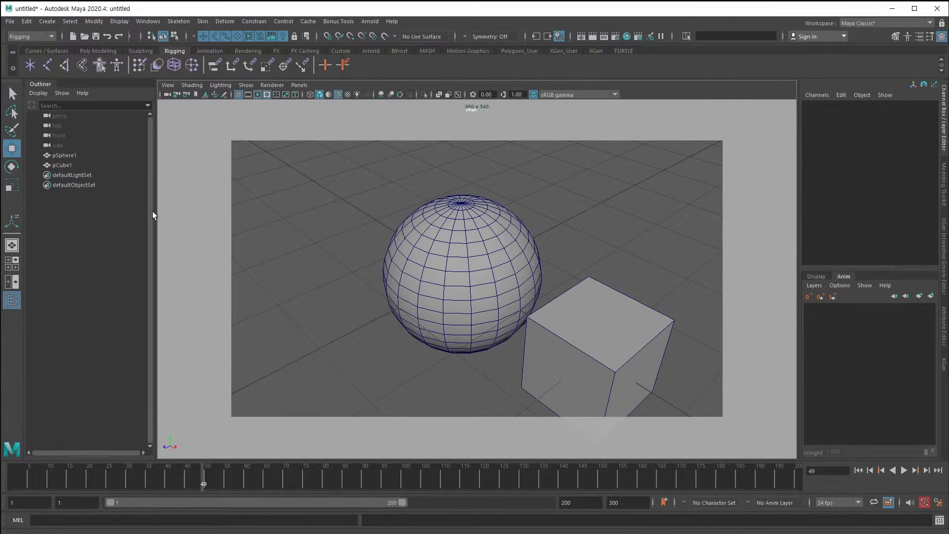
left_click(168, 84)
left_click(257, 95)
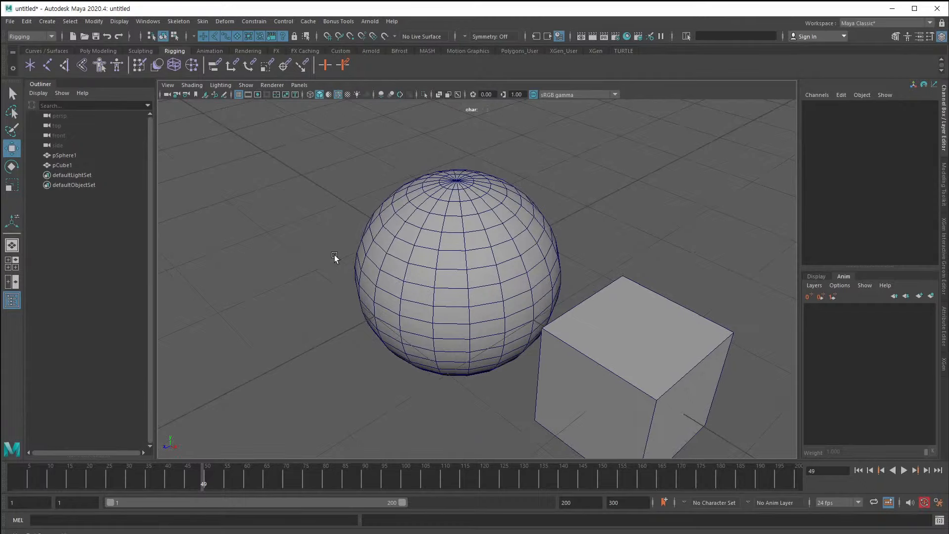
Switch to the four-view layout and bring up the hotbox's camera view choices over the side view.
key("space")
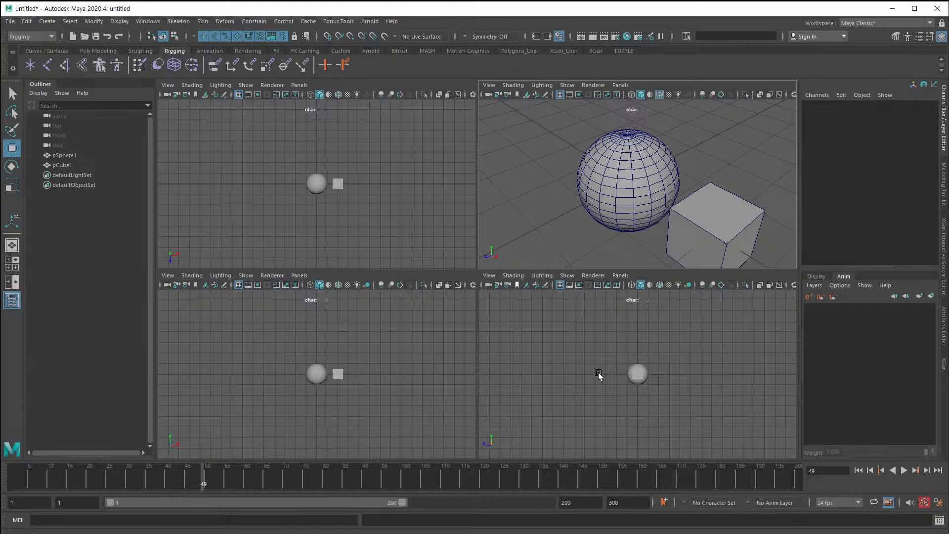
key("space")
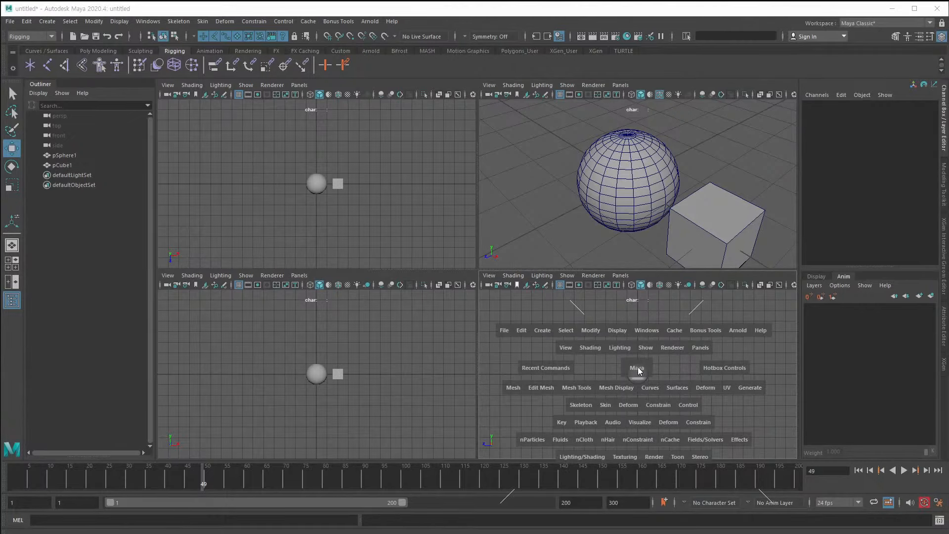
left_click(640, 371)
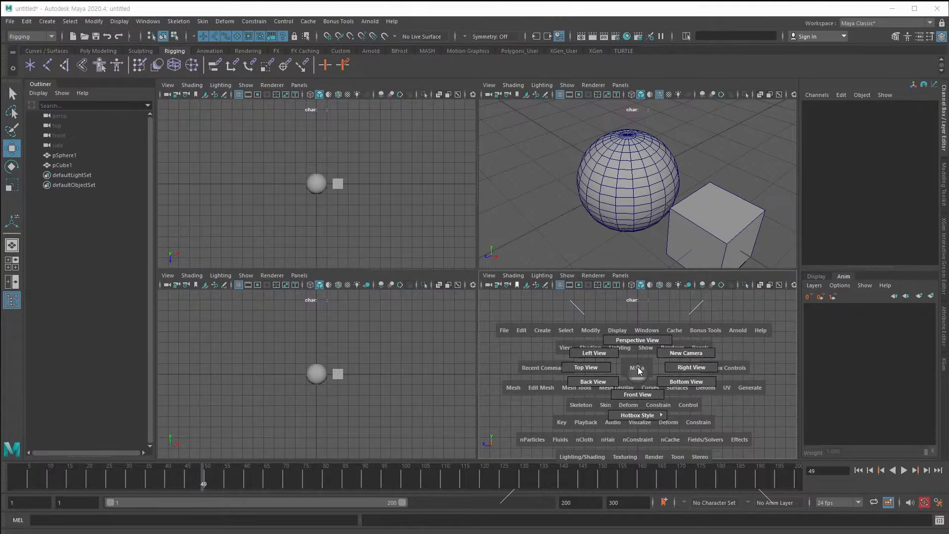
left_click_drag(639, 371, 679, 372)
left_click_drag(685, 374, 637, 373)
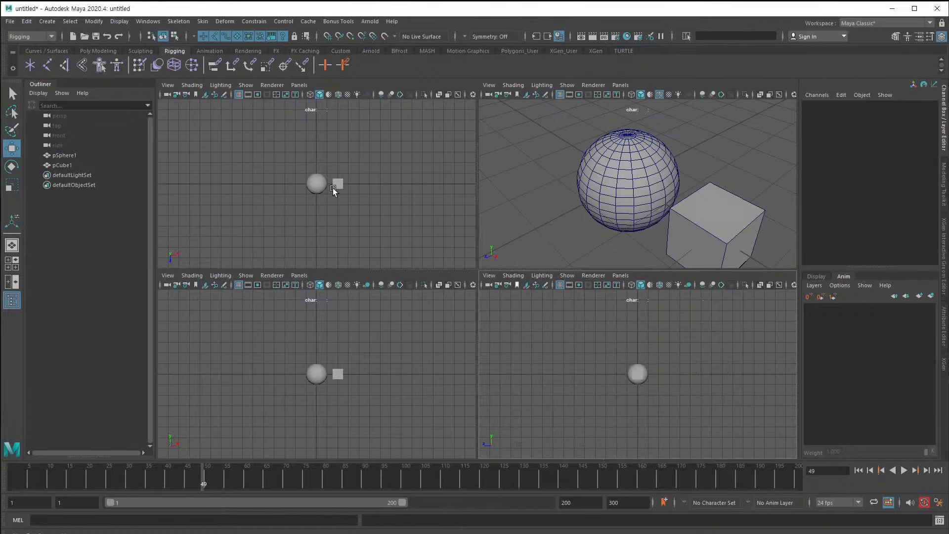
Bring up the hotbox's camera view choices over the top view and maximize the perspective view.
key("space")
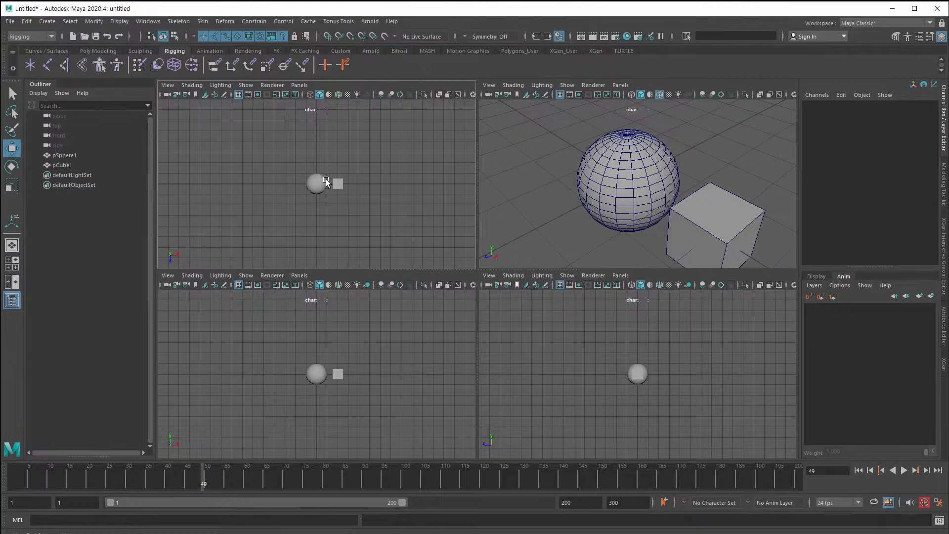
key("space")
left_click(344, 183)
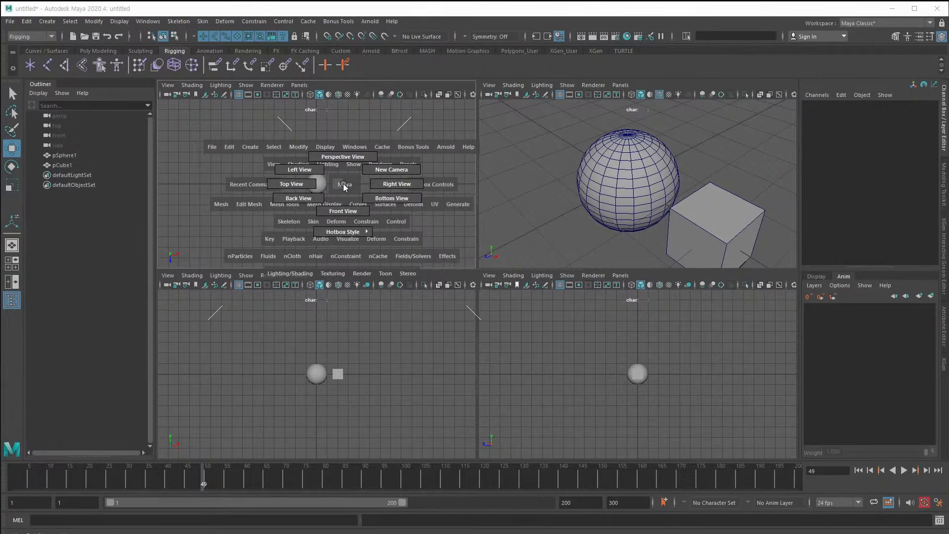
key("space")
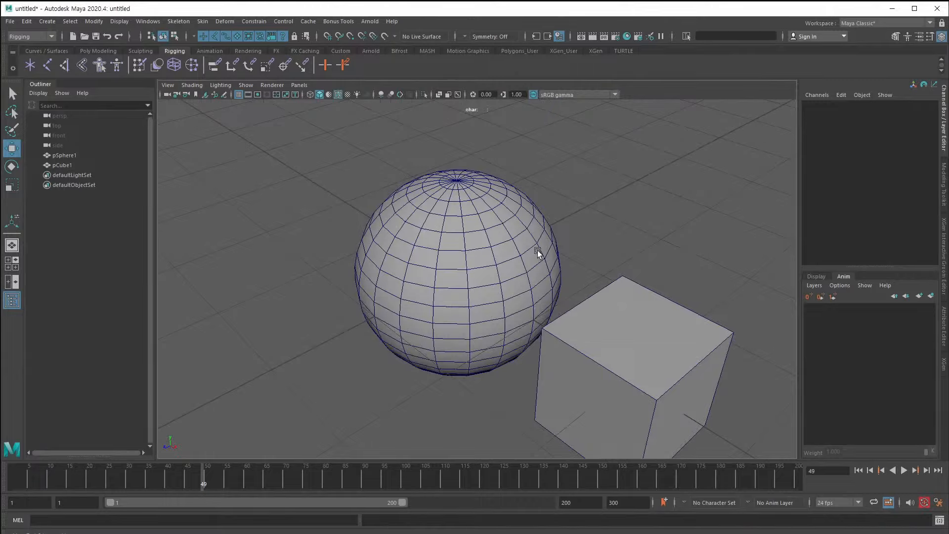
Reset the perspective camera to its home view and box-select the sphere and cube together.
right_click_drag(538, 252, 276, 280, "alt")
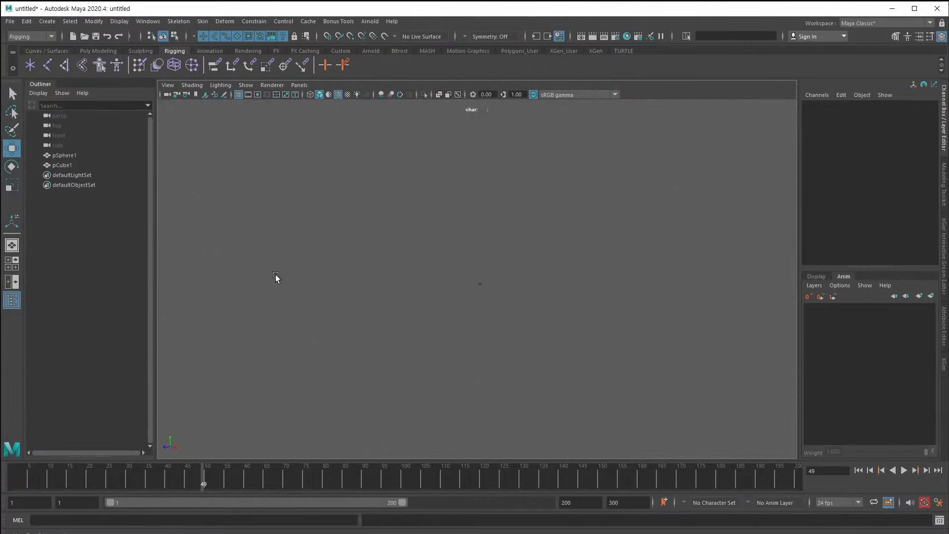
key("alt")
key("alt")
key("alt+Home")
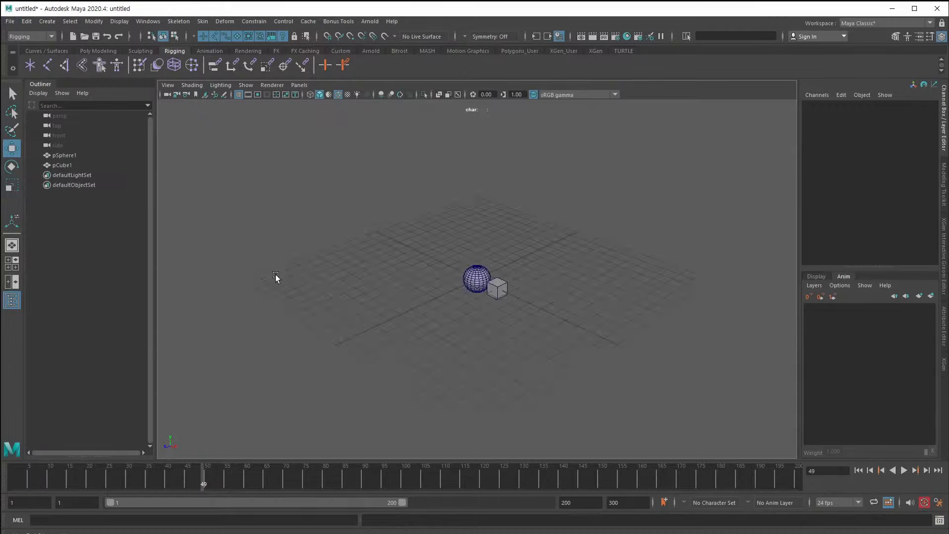
left_click_drag(393, 230, 590, 412)
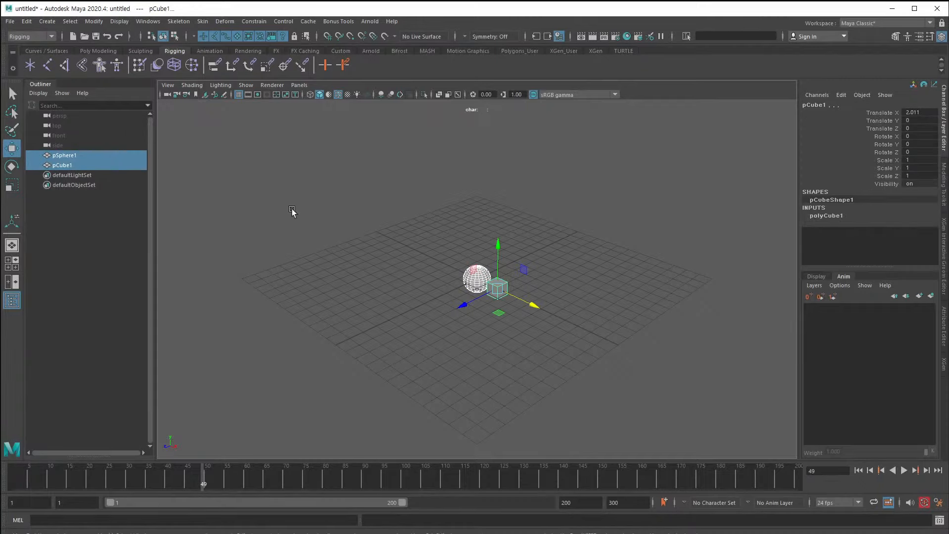
Clear the selection of the sphere and cube and restore the perspective camera's default view.
left_click(365, 227)
left_click_drag(364, 227, 336, 206)
left_click(569, 390)
left_click_drag(424, 216, 591, 329)
left_click(368, 189)
left_click(333, 299)
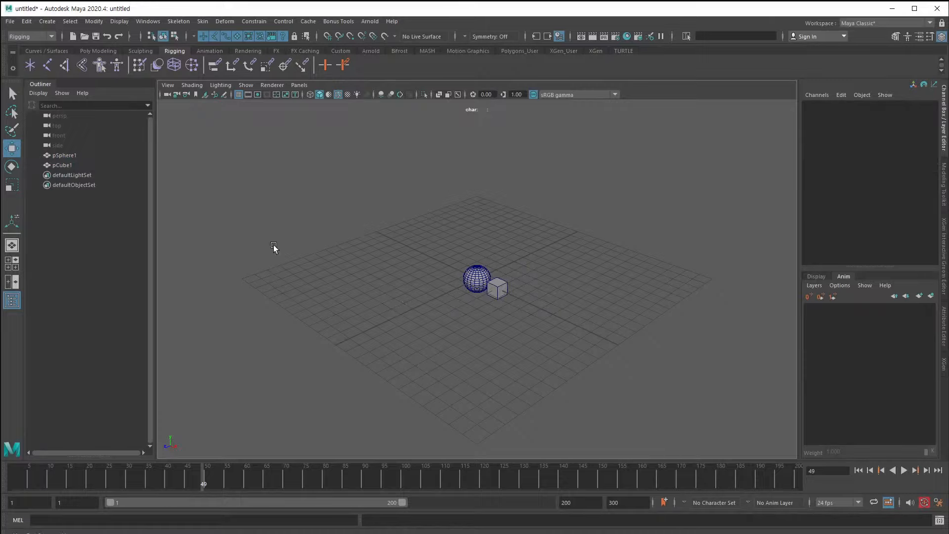
left_click(168, 85)
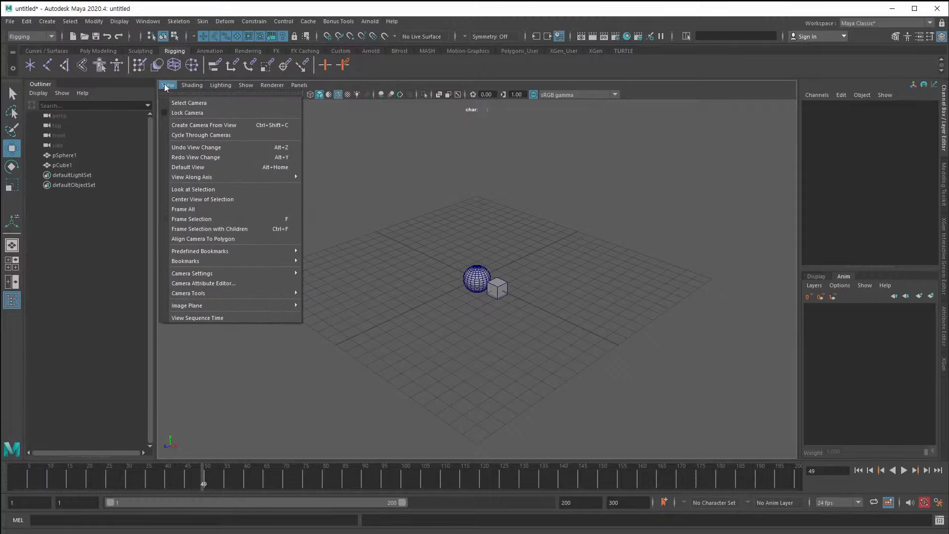
left_click(194, 168)
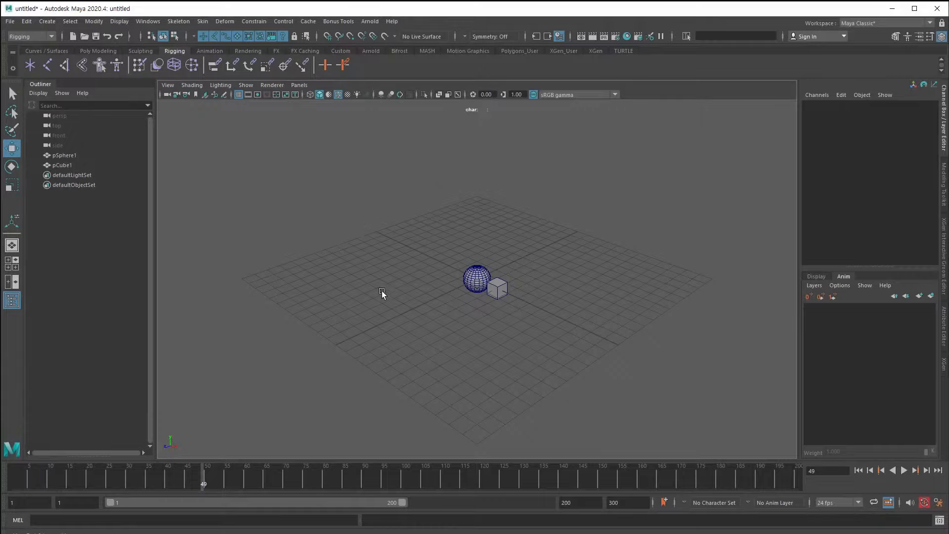
Orbit and dolly the perspective view in and out to examine the sphere and cube from several angles.
left_click_drag(382, 292, 363, 284, "alt")
right_click_drag(364, 285, 373, 321, "alt")
left_click_drag(374, 321, 391, 351, "alt")
right_click_drag(390, 351, 497, 360, "alt")
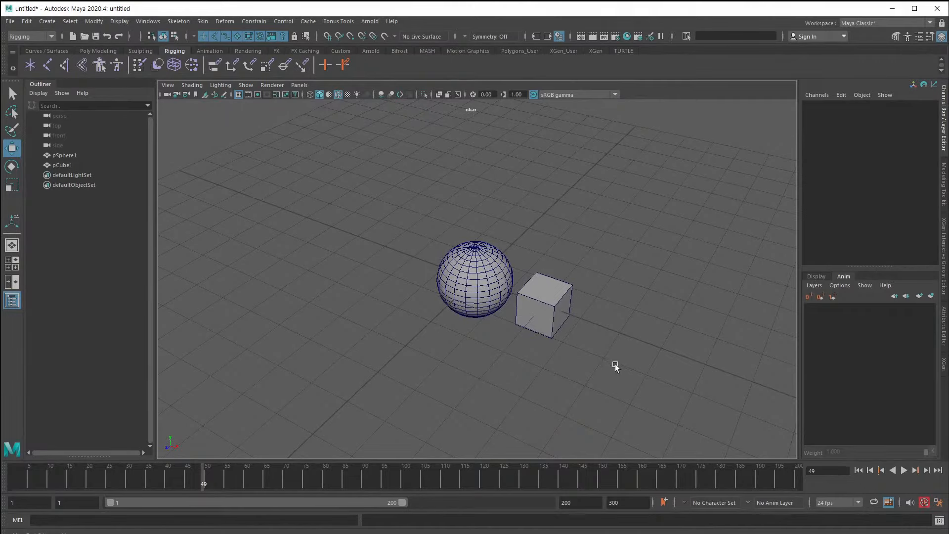
right_click_drag(618, 367, 285, 307, "alt")
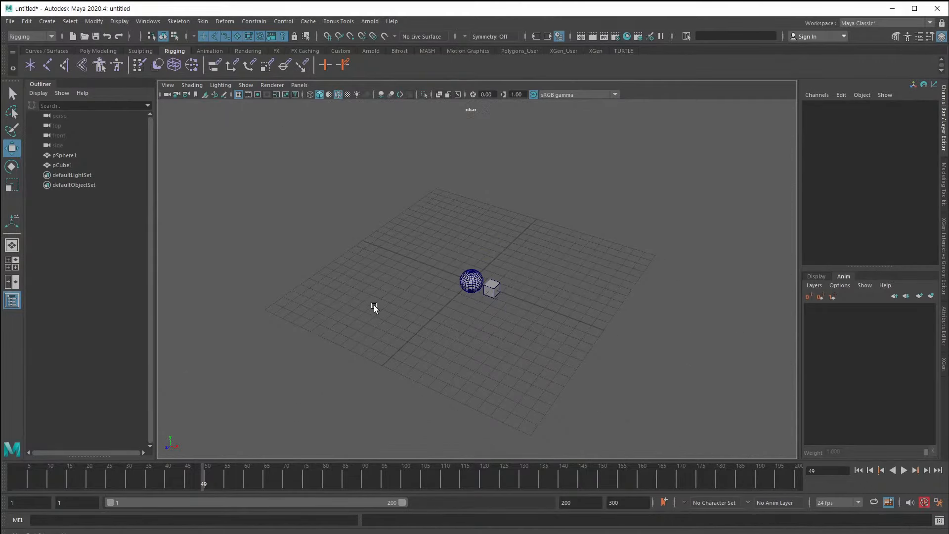
left_click_drag(367, 299, 342, 282, "alt")
right_click_drag(343, 282, 32, 198, "alt")
left_click_drag(494, 301, 572, 345, "alt")
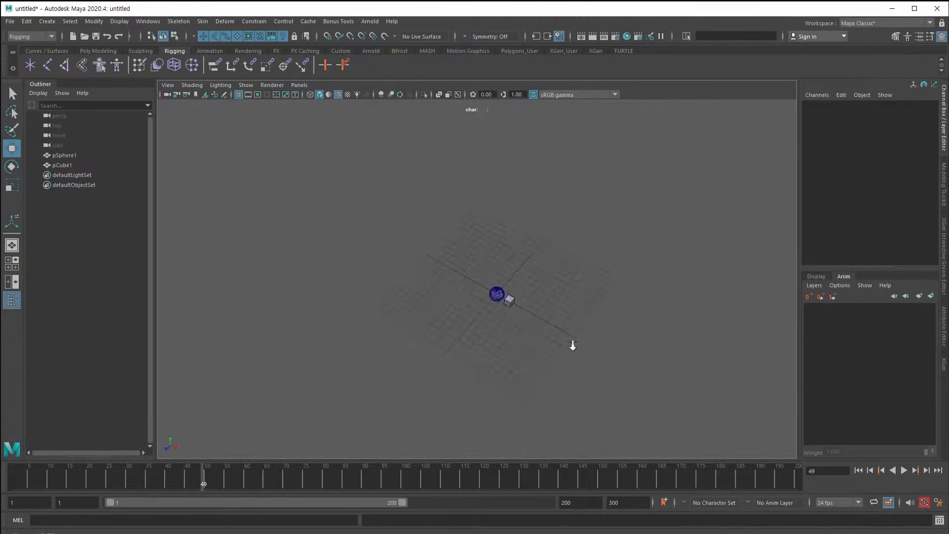
right_click_drag(572, 345, 551, 353, "alt")
left_click_drag(665, 376, 399, 368, "alt")
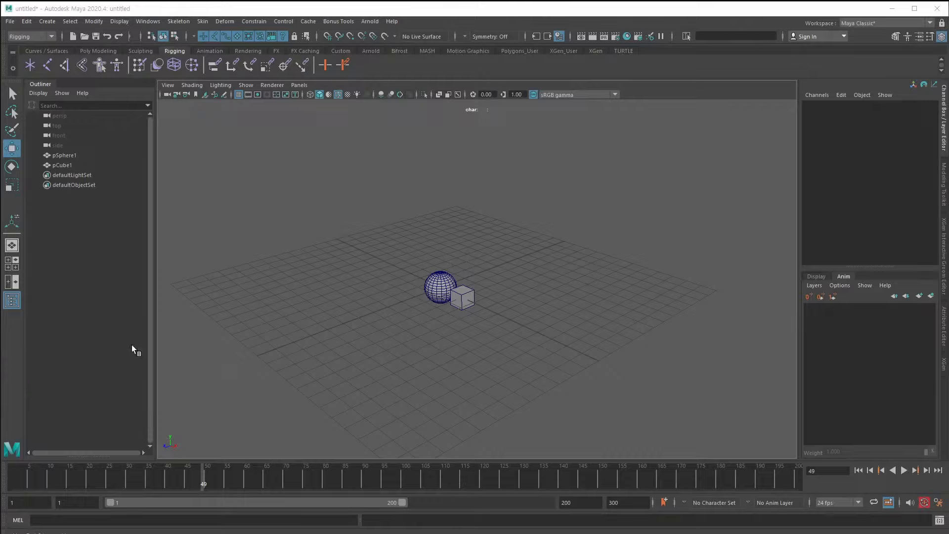
left_click_drag(338, 262, 342, 282, "alt")
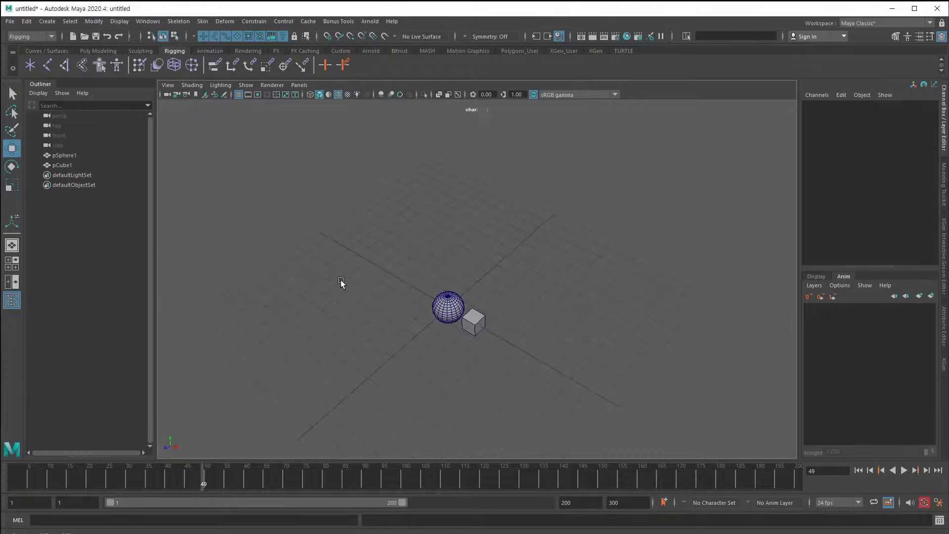
left_click_drag(352, 365, 337, 318, "alt")
left_click_drag(450, 331, 514, 314, "alt")
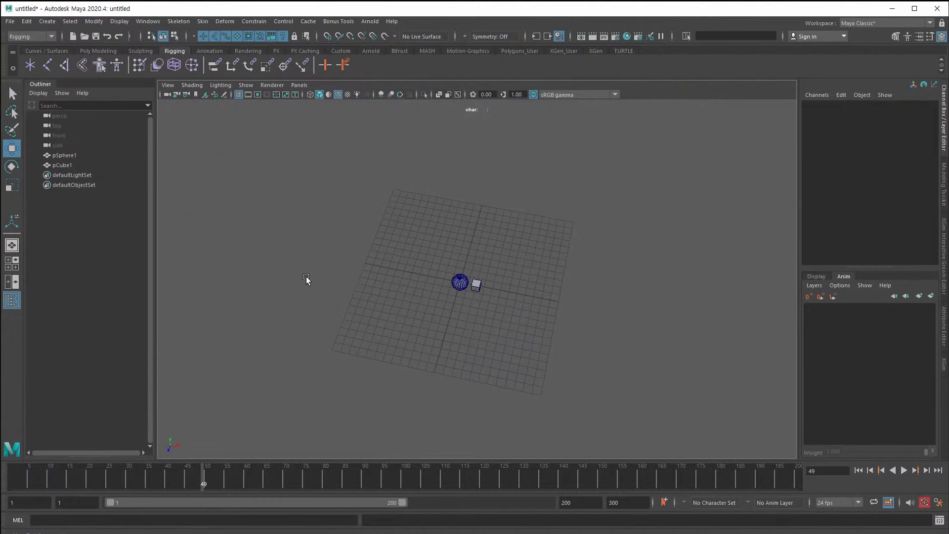
right_click_drag(307, 277, 327, 308, "alt")
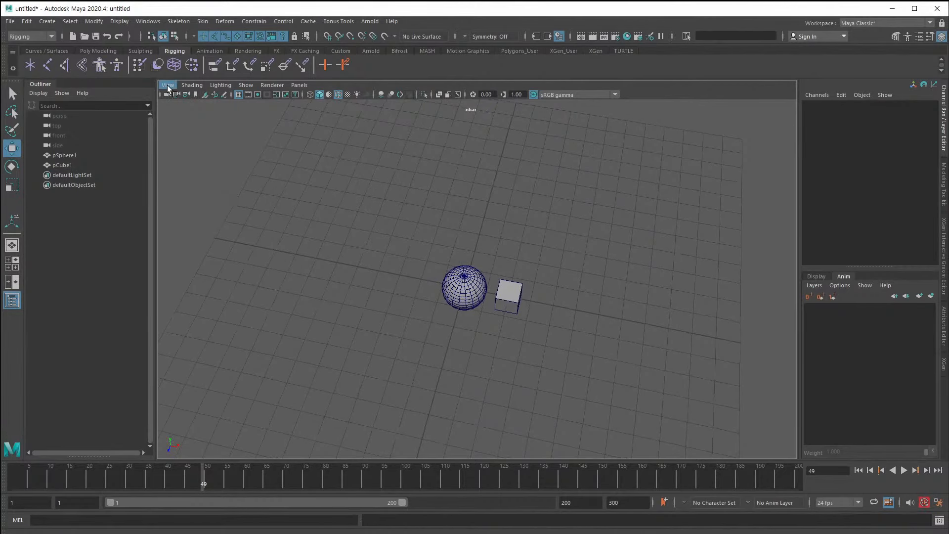
Tear off the Camera Tools list as a floating window and place it over the Outliner.
left_click(169, 86)
mouse_move(204, 278)
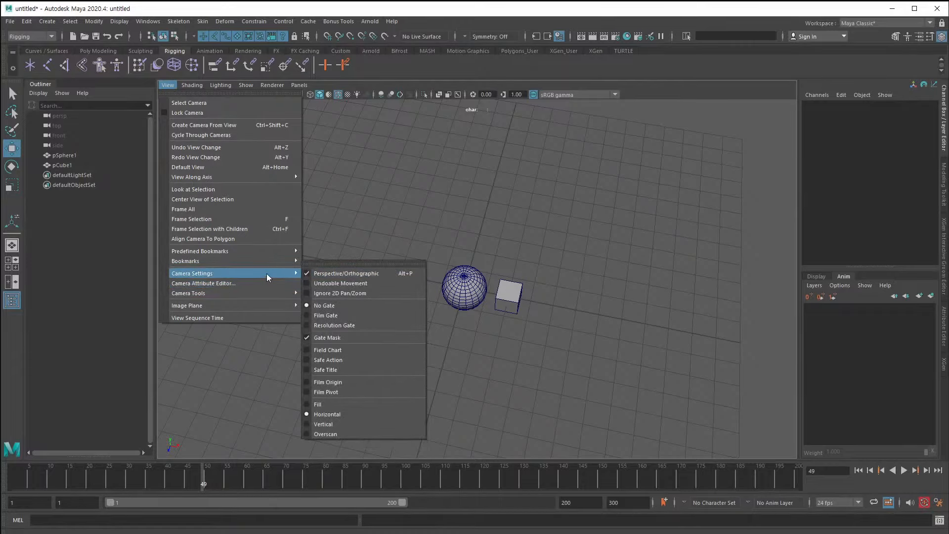
mouse_move(271, 292)
left_click(343, 283)
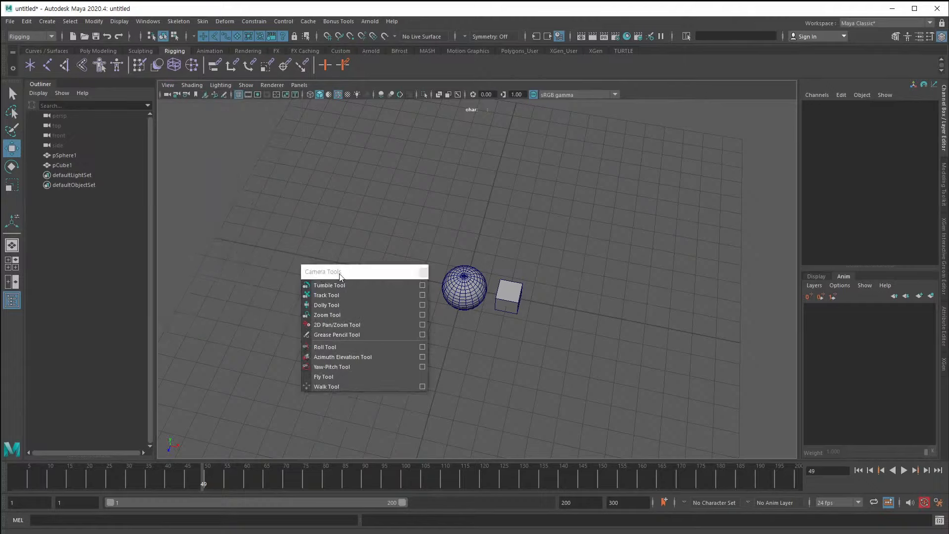
left_click_drag(339, 274, 87, 184)
Orbit, zoom and pan the perspective view around the sphere and cube, and look at the available perspective camera choices.
left_click_drag(369, 262, 313, 227, "alt")
scroll(334, 235, "down", 5)
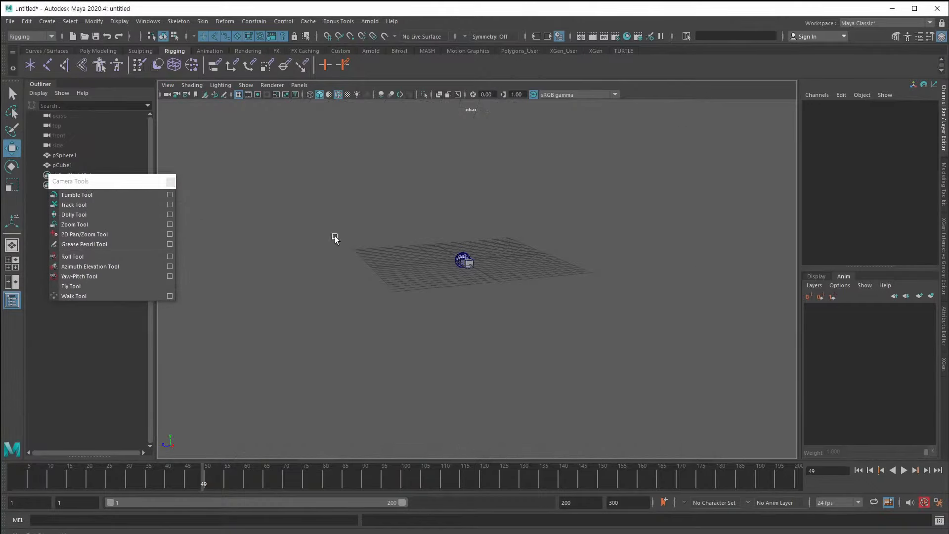
scroll(317, 240, "up", 5)
left_click(299, 85)
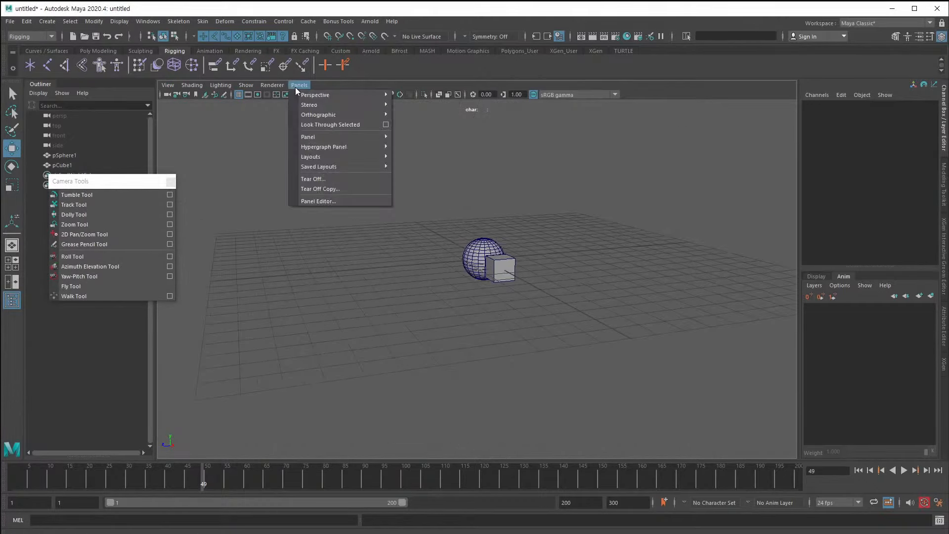
mouse_move(304, 94)
left_click(403, 113)
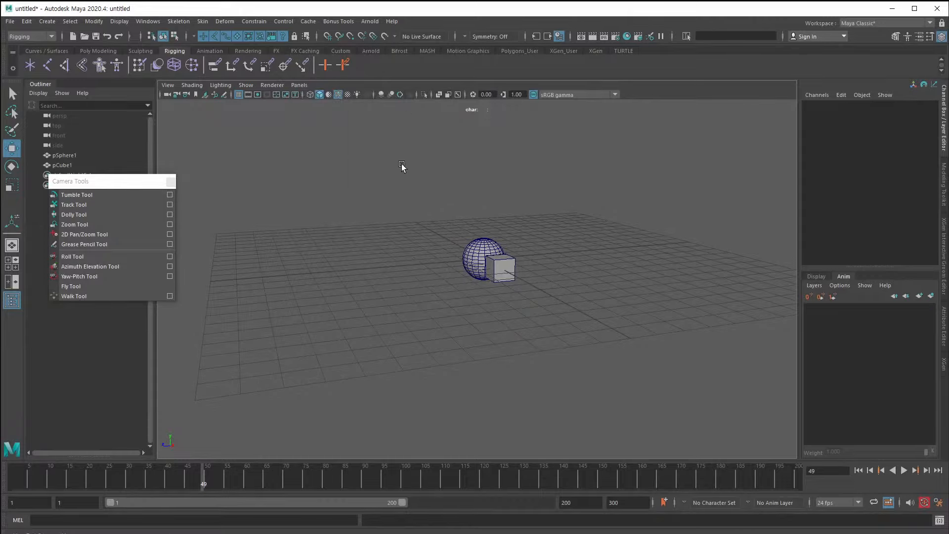
right_click_drag(379, 215, 242, 198, "alt")
middle_click_drag(272, 203, 358, 230, "alt")
right_click_drag(358, 230, 474, 267, "alt")
middle_click_drag(475, 267, 276, 186, "alt")
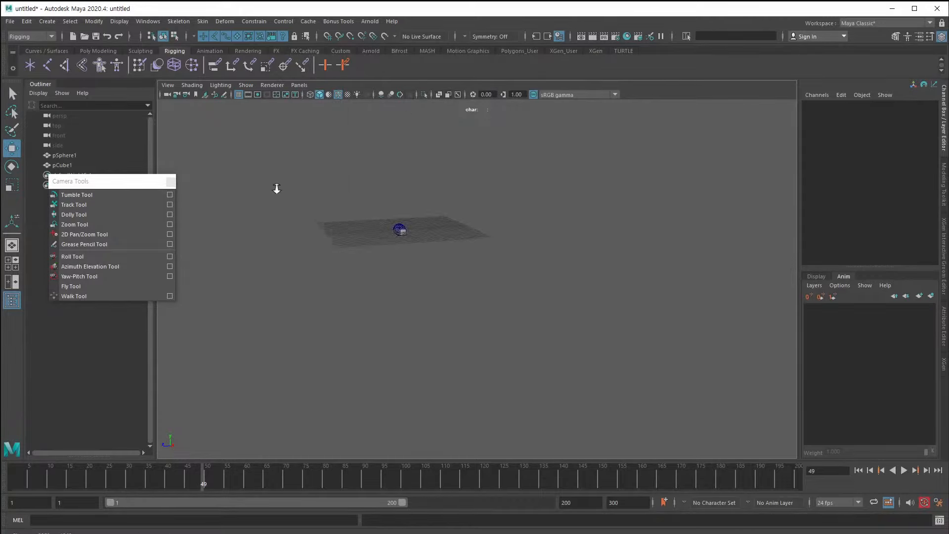
right_click_drag(275, 186, 327, 124, "alt")
Create a new perspective camera for the viewport and move the floating Camera Tools window clear of the Outliner's entries.
left_click(298, 85)
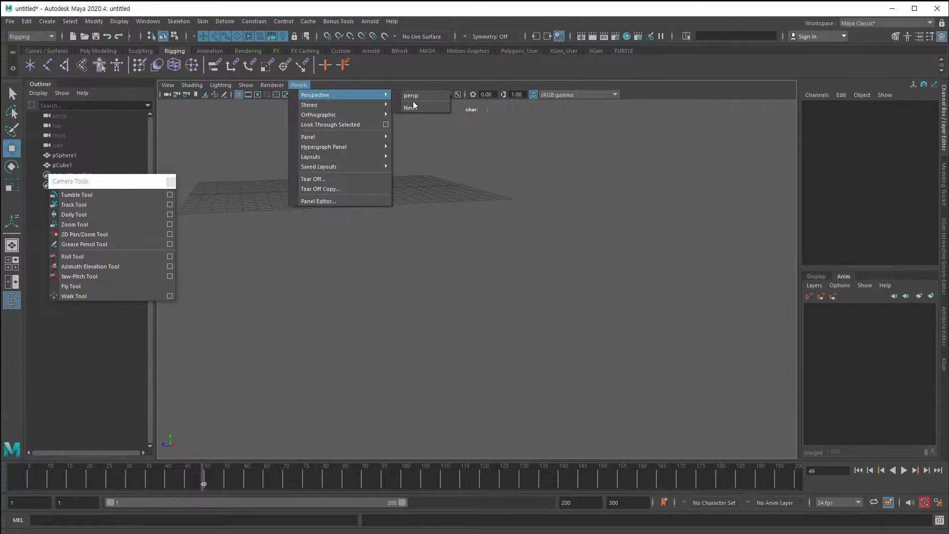
mouse_move(348, 93)
left_click(417, 107)
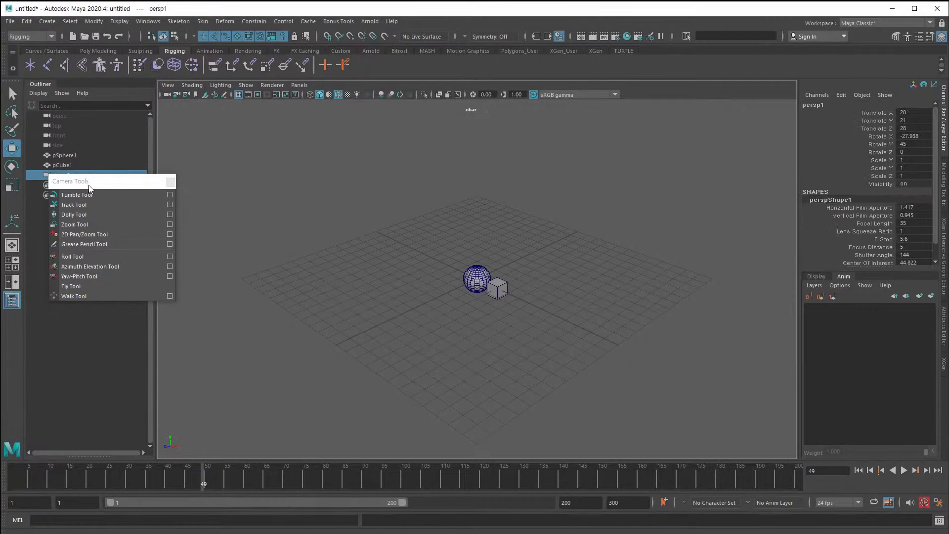
left_click_drag(89, 185, 89, 394)
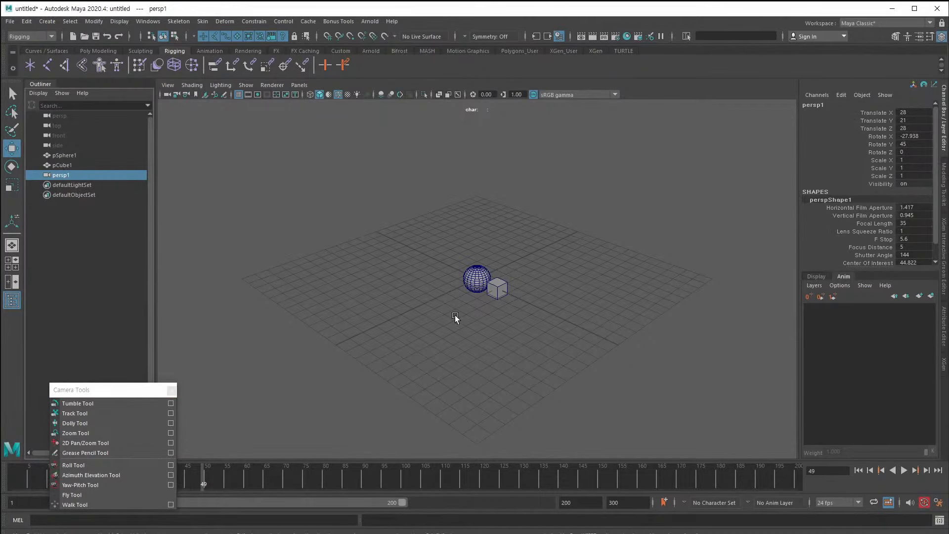
Look through the original persp camera again and navigate until the new persp1 camera is in view.
left_click(299, 85)
mouse_move(299, 94)
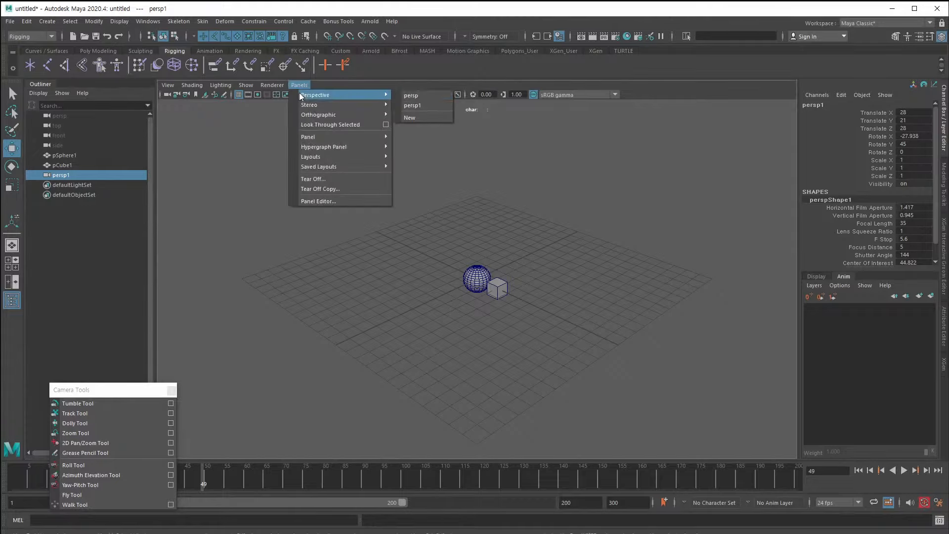
left_click(416, 95)
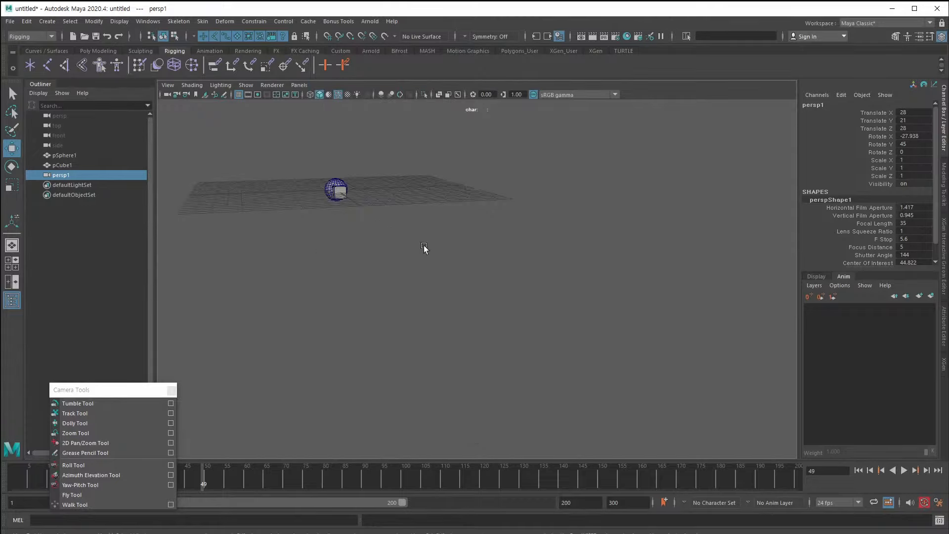
right_click_drag(424, 247, 256, 205, "alt")
middle_click_drag(256, 205, 425, 307, "alt")
right_click_drag(426, 306, 473, 346, "alt")
left_click_drag(473, 346, 424, 241, "alt")
left_click_drag(354, 260, 668, 297, "alt")
Increase the persp1 camera's Focal Length to 46.3.
left_click(840, 223)
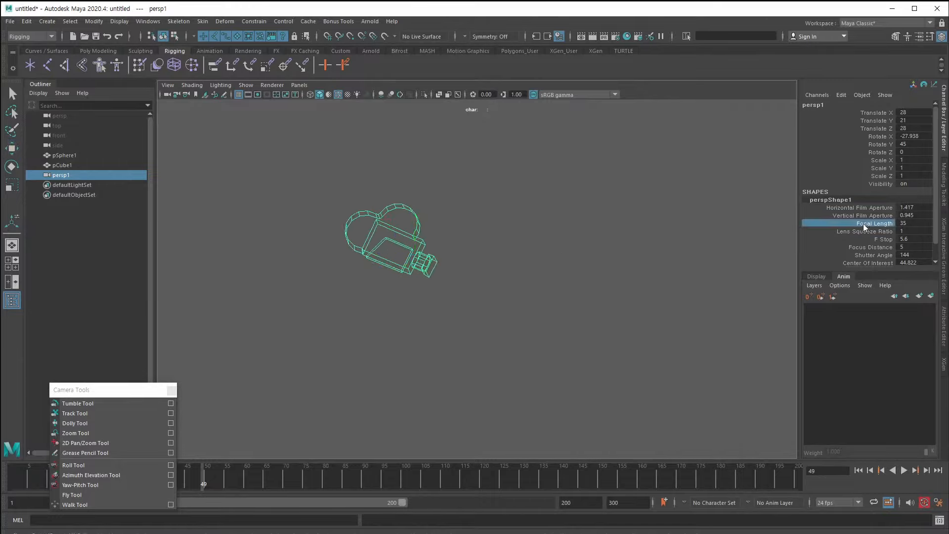
middle_click_drag(579, 230, 618, 232)
Show the persp1 camera in the top view's panel of the four-view layout and raise its Focal Length to 85.9.
key("space")
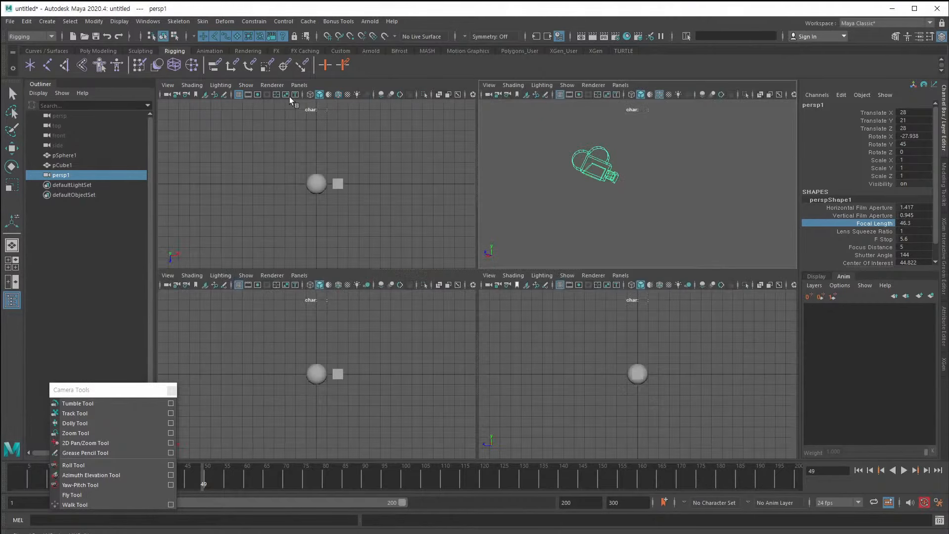
left_click(299, 86)
mouse_move(346, 95)
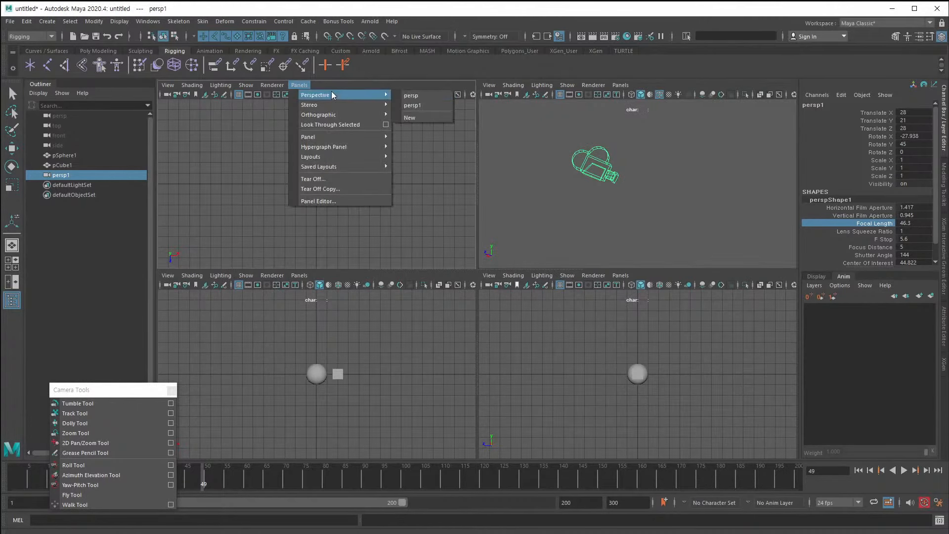
left_click(408, 102)
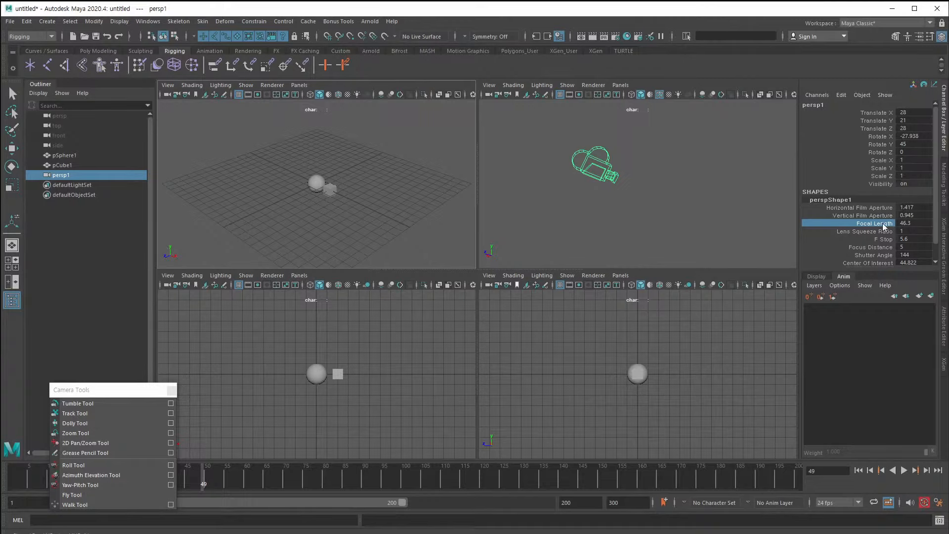
middle_click_drag(638, 220, 731, 226)
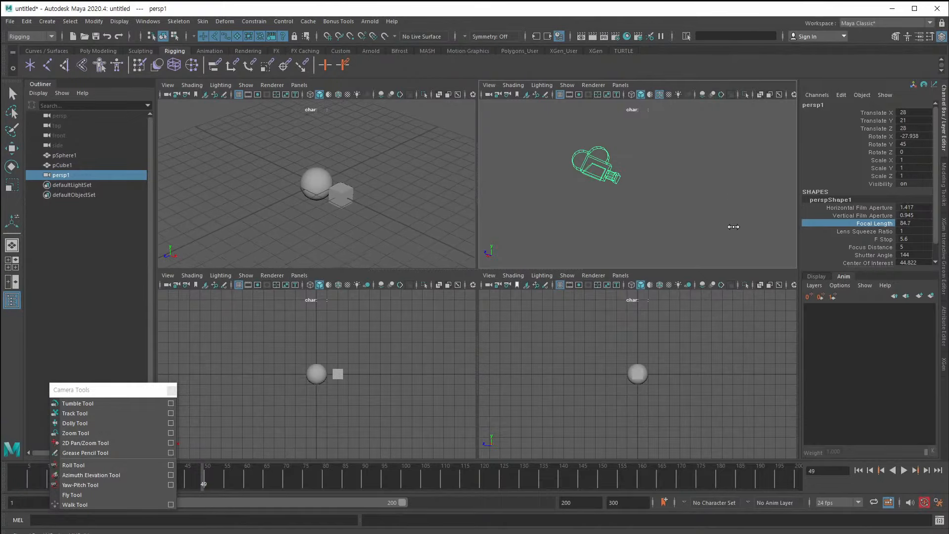
Maximize the persp view, navigate in close to the sphere and cube, and return to the four-view layout.
key("space")
right_click_drag(576, 238, 411, 236, "alt")
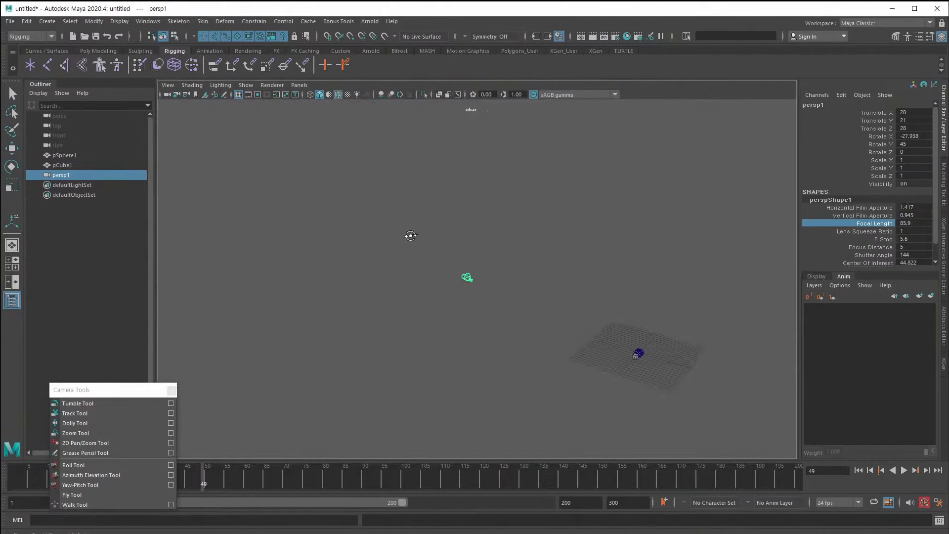
left_click_drag(410, 235, 475, 276, "alt")
right_click_drag(475, 277, 646, 297, "alt")
middle_click_drag(455, 265, 455, 356, "alt")
right_click_drag(519, 366, 612, 464, "alt")
left_click_drag(529, 341, 493, 322, "alt")
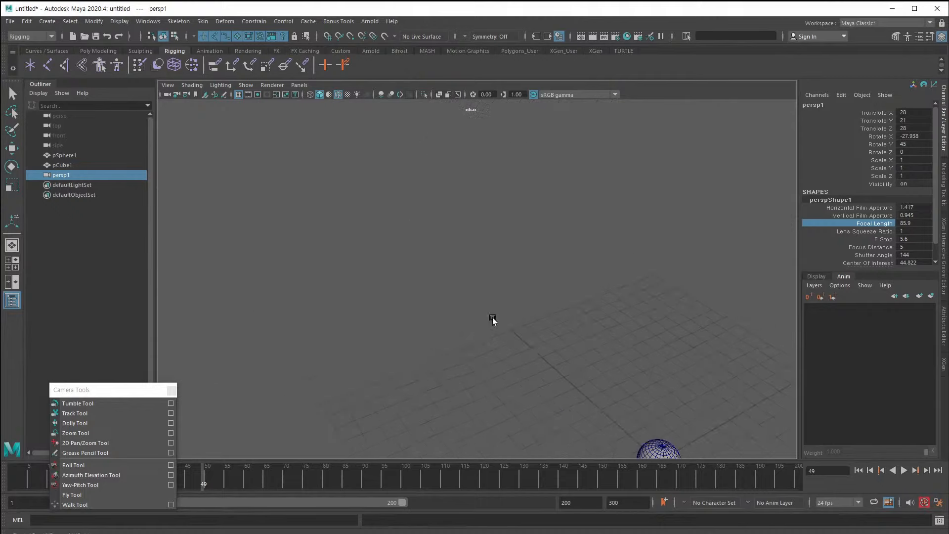
middle_click_drag(549, 354, 465, 306, "alt")
middle_click_drag(494, 366, 378, 144, "alt")
right_click_drag(378, 143, 416, 203, "alt")
middle_click_drag(350, 228, 325, 236, "alt")
right_click_drag(324, 237, 318, 282, "alt")
key("space")
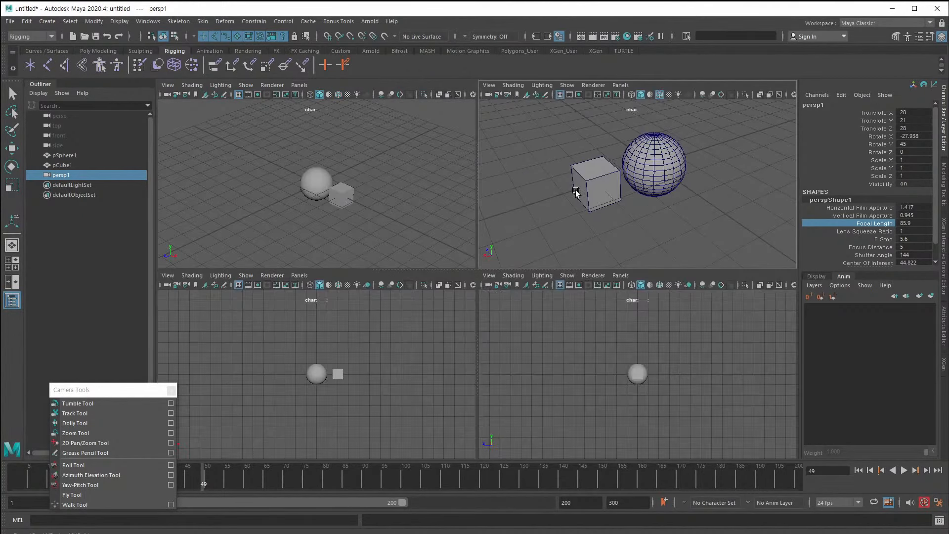
right_click_drag(618, 196, 583, 227, "alt")
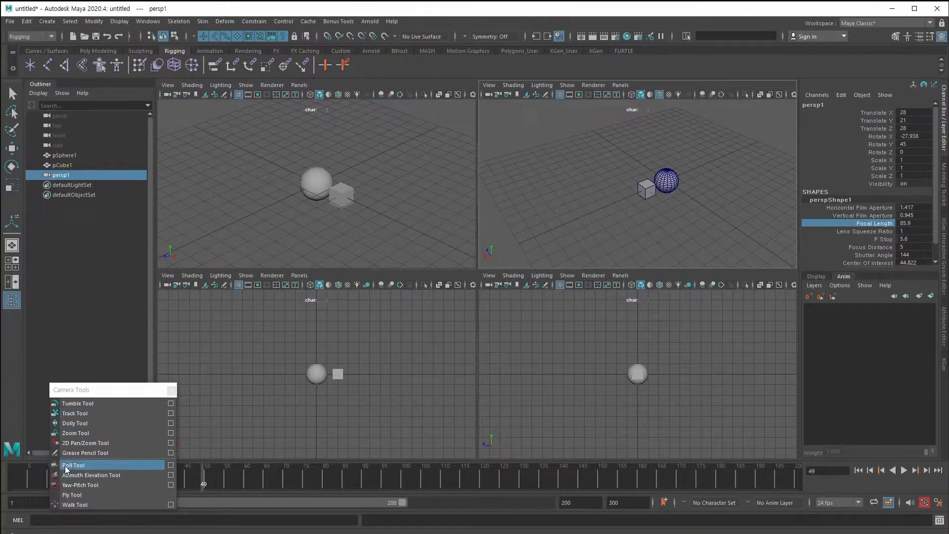
Pan the persp view with the Track Tool, move it closer with the Dolly Tool, and return to the Select tool.
left_click(73, 414)
left_click(73, 414)
left_click_drag(634, 166, 612, 178)
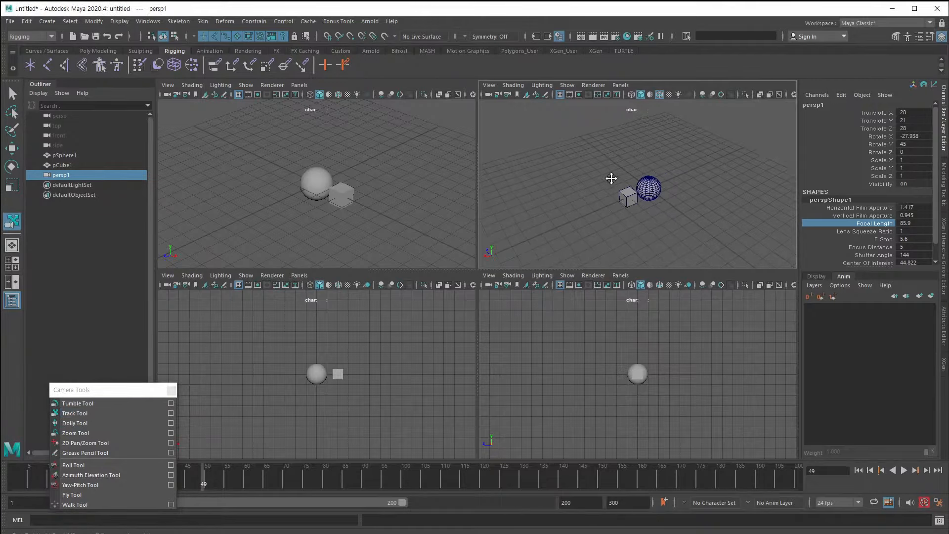
left_click(75, 423)
left_click_drag(662, 198, 797, 199)
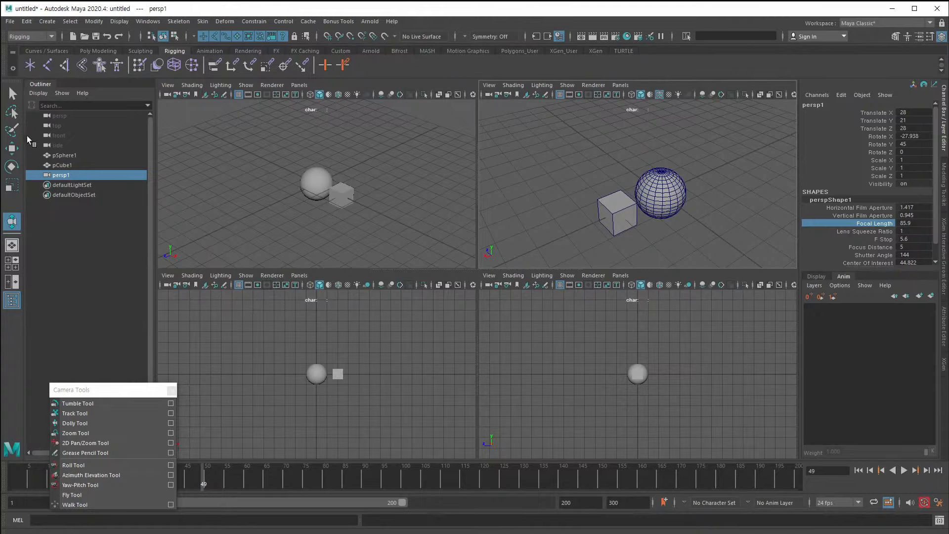
key("q")
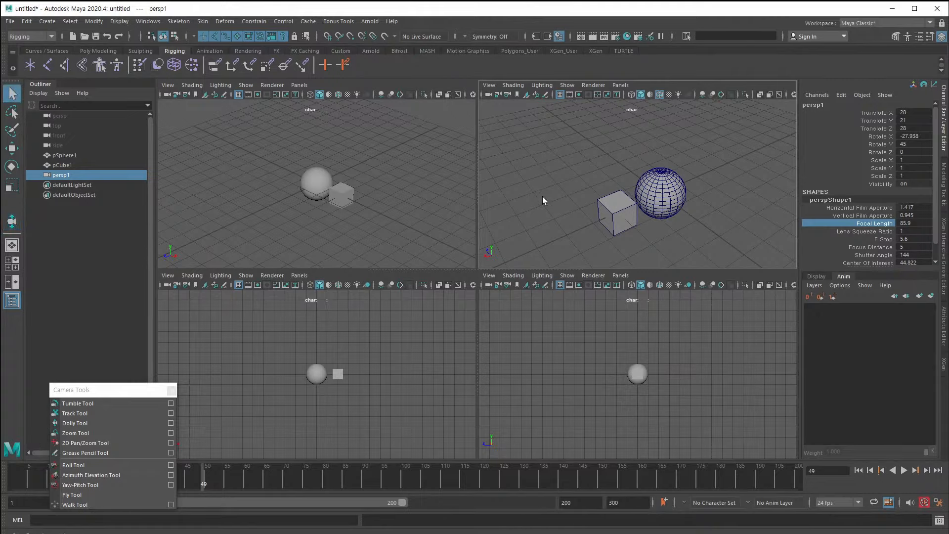
Deselect the persp1 camera, then orbit and dolly both perspective views around the sphere and cube, leaving nothing selected.
left_click(544, 201)
right_click_drag(282, 195, 277, 221, "alt")
left_click_drag(277, 221, 248, 206, "alt")
right_click_drag(248, 205, 376, 211, "alt")
right_click_drag(613, 198, 566, 169, "alt")
left_click_drag(567, 170, 594, 213, "alt")
right_click_drag(633, 223, 675, 233, "alt")
left_click_drag(594, 214, 598, 212, "alt")
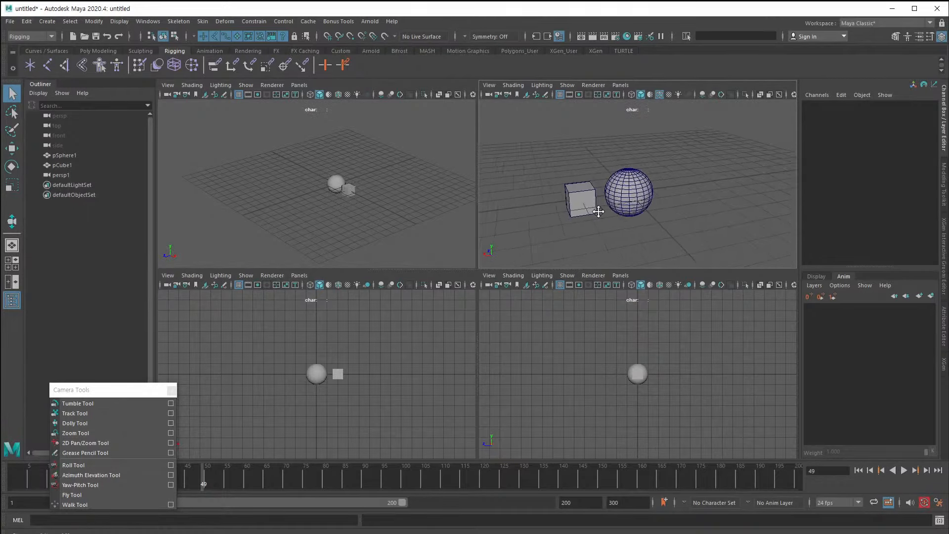
right_click_drag(598, 212, 650, 247, "alt")
mouse_move(652, 260)
middle_mouse_down("alt")
mouse_move(660, 235)
mouse_move(666, 256)
middle_mouse_up("alt")
right_click_drag(602, 220, 638, 236, "alt")
left_click_drag(514, 140, 804, 328)
left_click(704, 245)
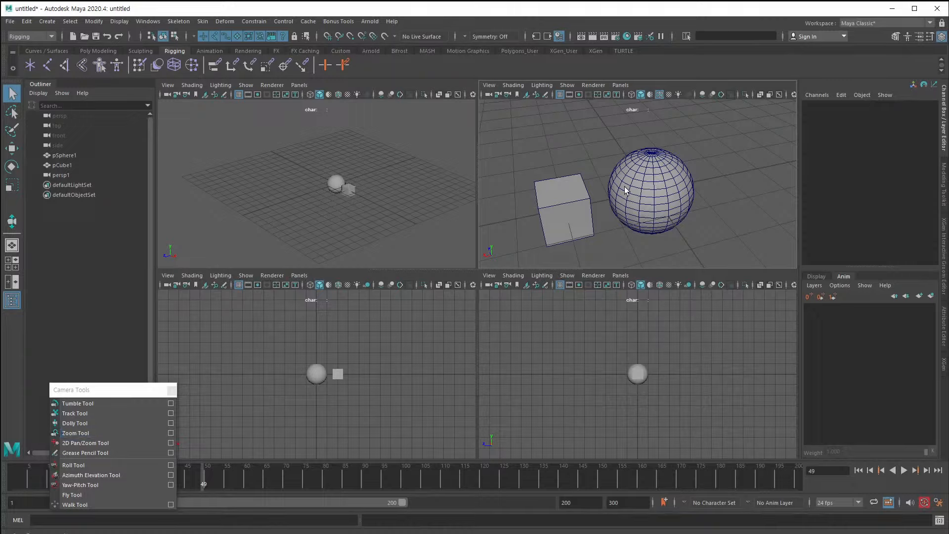
Orbit, pan and dolly the persp view out until the persp1 camera is in sight, and dolly the persp1 view closer.
mouse_move(633, 165)
right_mouse_down("alt")
mouse_move(388, 120)
mouse_move(617, 165)
right_mouse_up("alt")
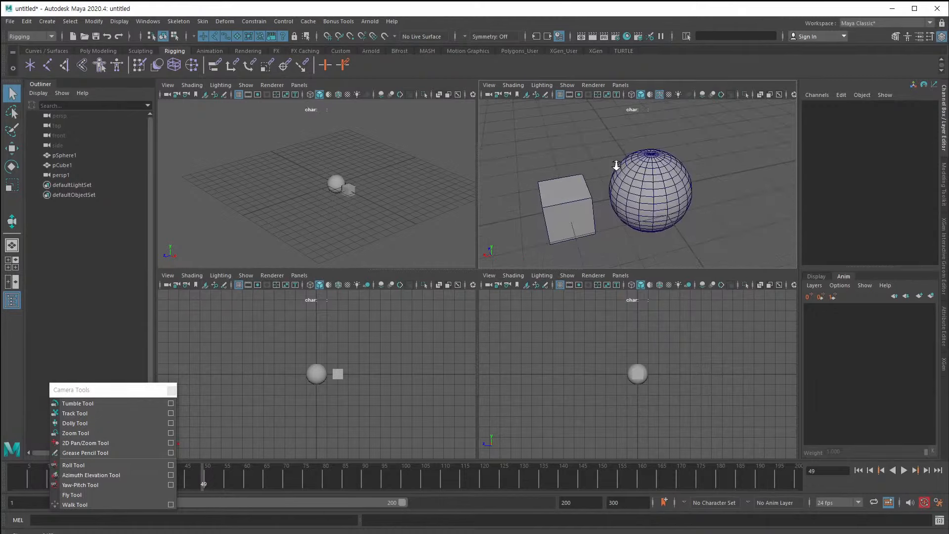
left_click_drag(623, 165, 596, 178, "alt")
middle_click_drag(640, 160, 613, 185, "alt")
right_click_drag(613, 184, 689, 225, "alt")
right_click_drag(276, 191, 380, 225, "alt")
right_click_drag(593, 198, 398, 150, "alt")
middle_click_drag(569, 210, 639, 258, "alt")
right_click_drag(639, 257, 474, 181, "alt")
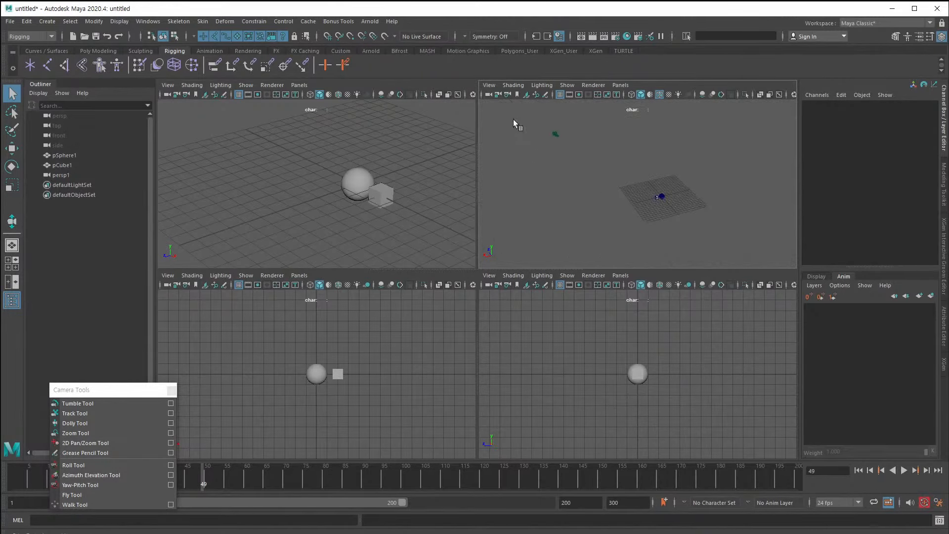
Select the persp1 camera in the persp view, set its Focal Length to 145, and deselect it.
left_click_drag(514, 120, 645, 182)
left_click(875, 224)
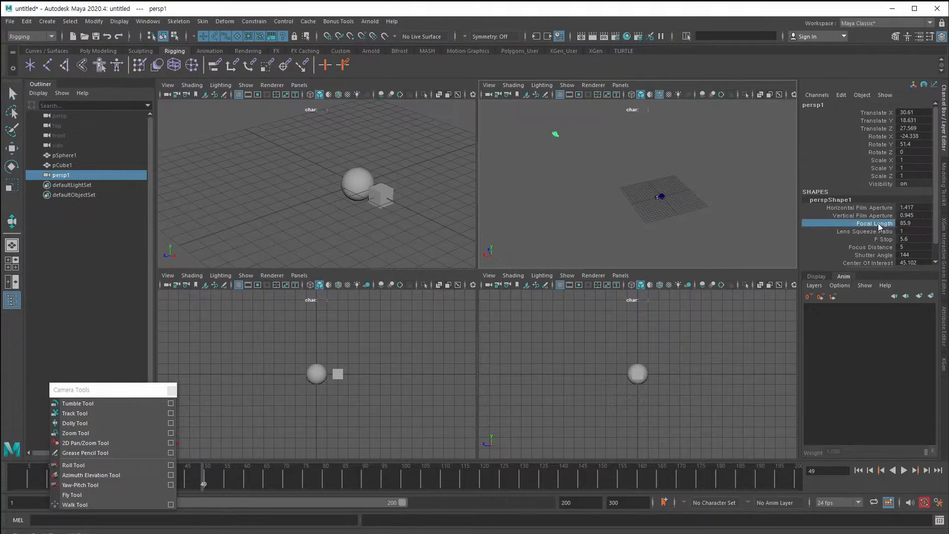
middle_click_drag(494, 204, 787, 243)
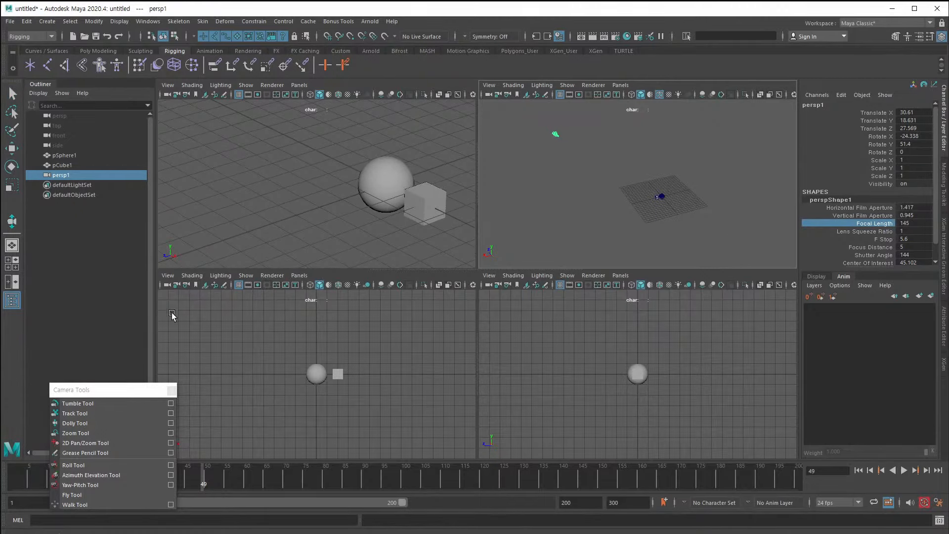
left_click(593, 187)
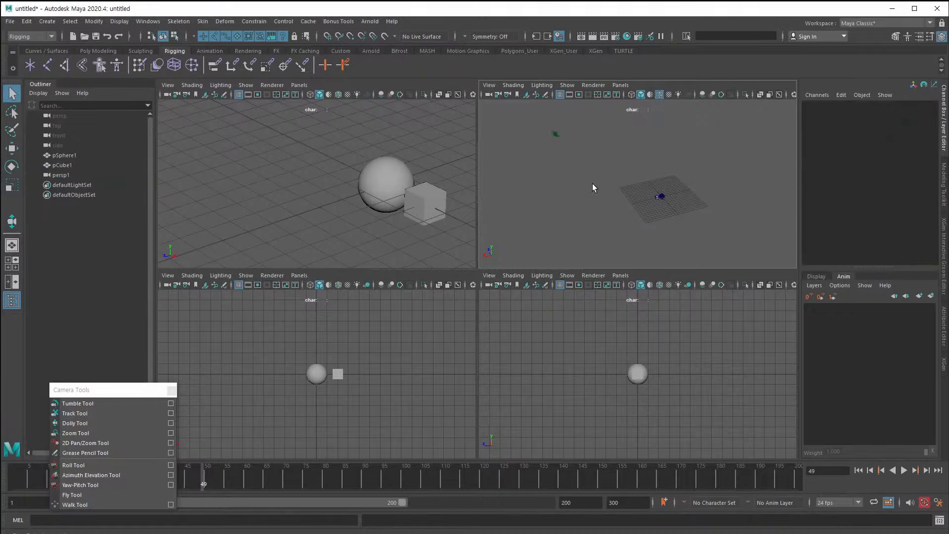
Make the persp1 view active and close the floating Camera Tools window.
left_click(304, 223)
left_click(173, 391)
left_click(173, 392)
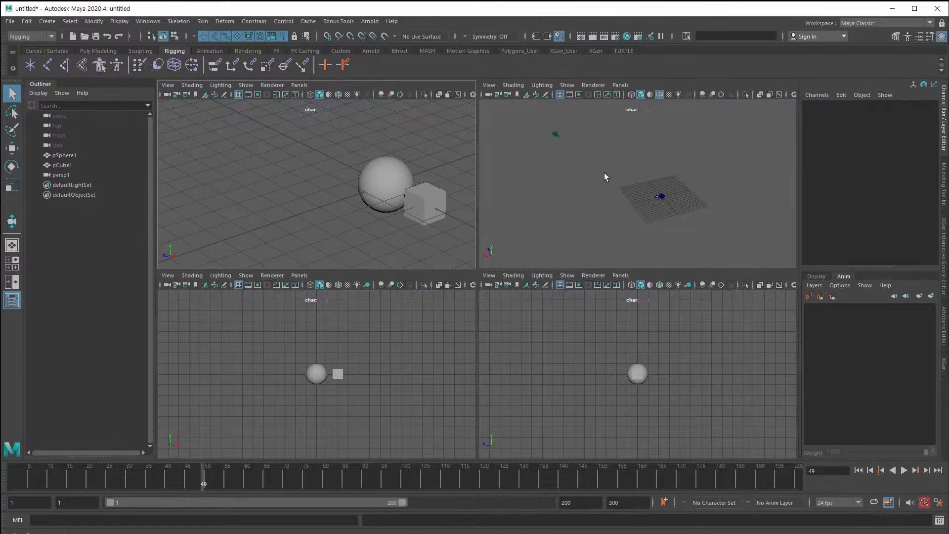
Maximize the persp view, then orbit, pan and dolly in close to the sphere and cube.
key("space")
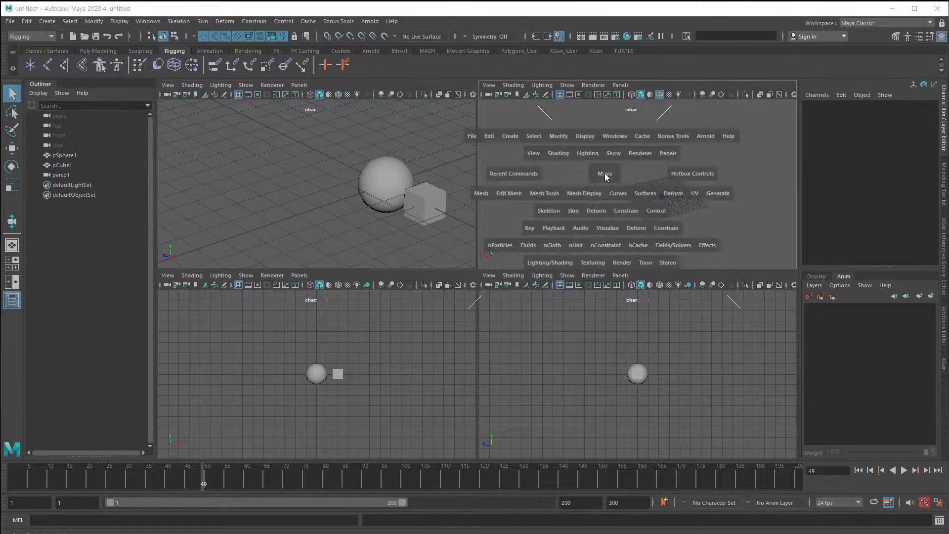
left_click_drag(530, 255, 504, 269, "alt")
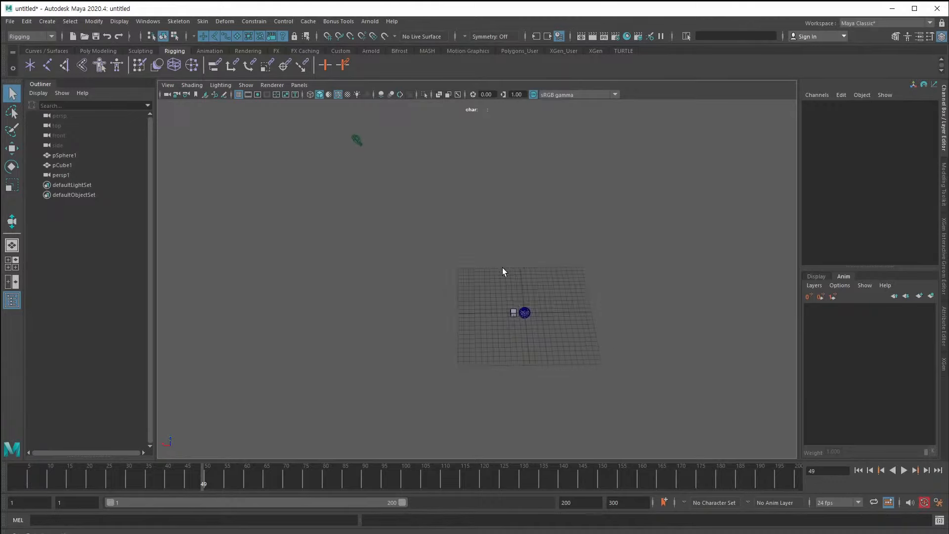
middle_click_drag(504, 270, 526, 260, "alt")
right_click_drag(526, 260, 659, 297, "alt")
middle_click_drag(660, 297, 471, 257, "alt")
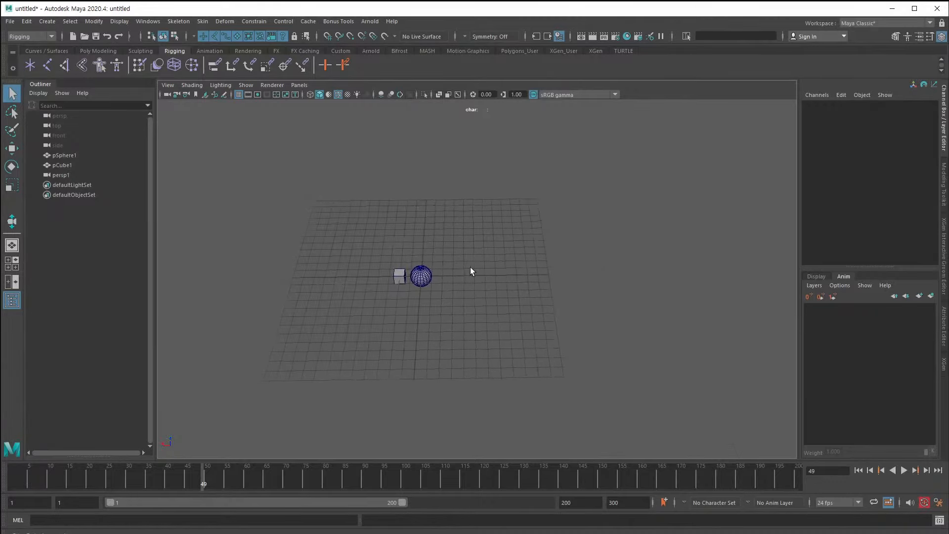
right_click_drag(471, 269, 557, 282, "alt")
left_click_drag(556, 282, 542, 309, "alt")
right_click_drag(542, 308, 568, 340, "alt")
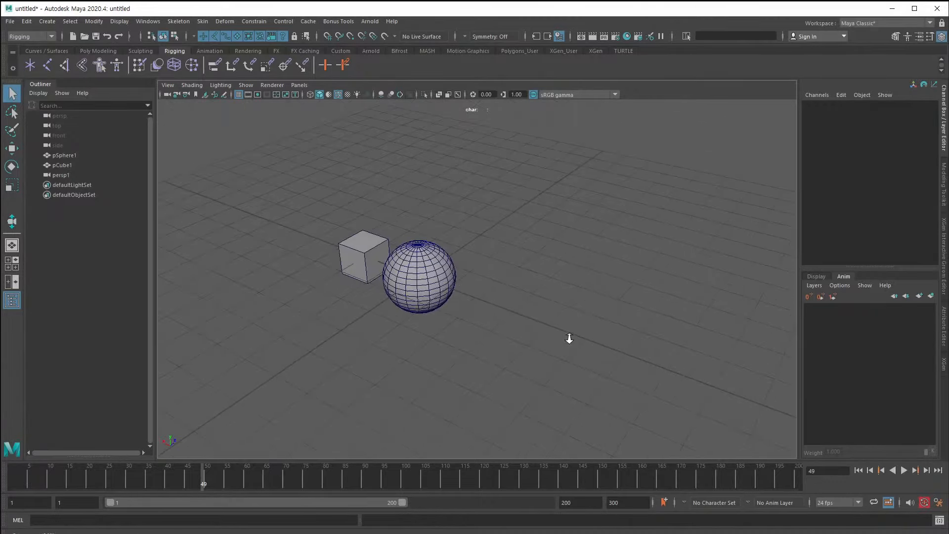
middle_click_drag(567, 340, 596, 352, "alt")
left_click_drag(395, 289, 413, 302, "alt")
right_click_drag(412, 303, 445, 325, "alt")
middle_click_drag(404, 316, 427, 321, "alt")
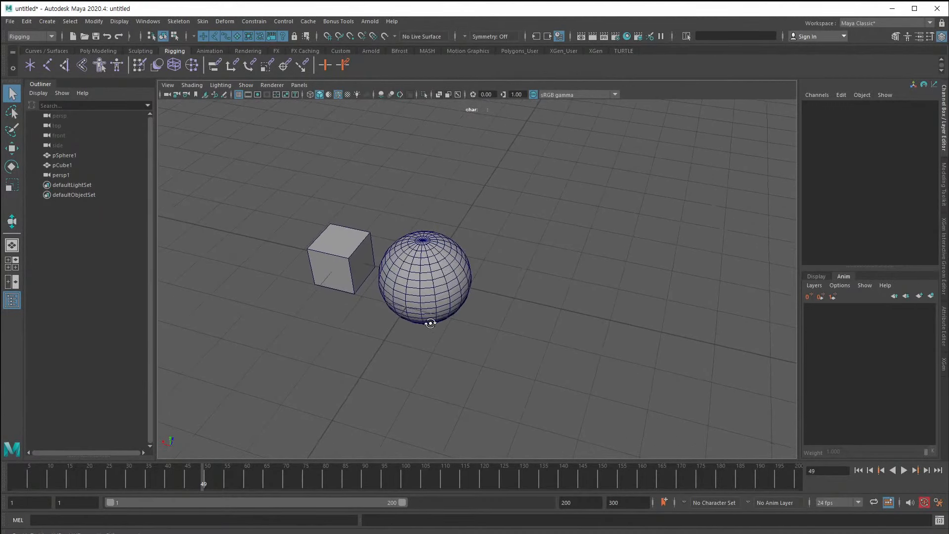
left_click_drag(427, 321, 435, 325, "alt")
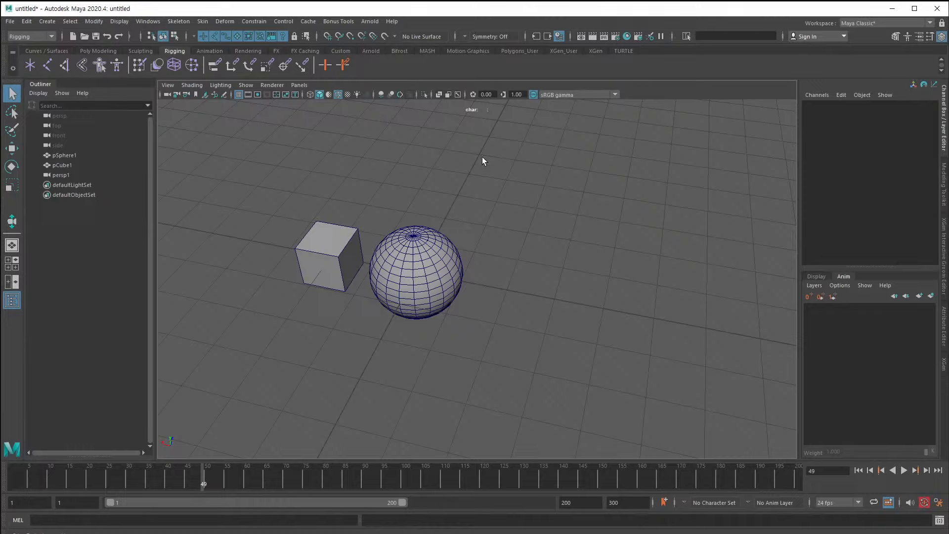
key("Caps_Lock")
key("Caps_Lock")
mouse_move(447, 318)
left_mouse_down("alt")
mouse_move(455, 320)
mouse_move(439, 317)
left_mouse_up("alt")
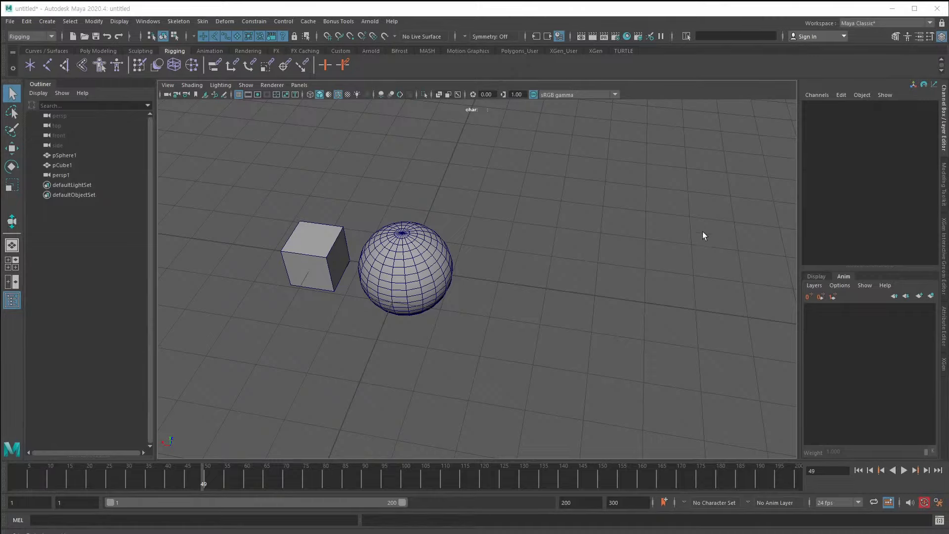
left_click_drag(438, 318, 442, 319, "alt")
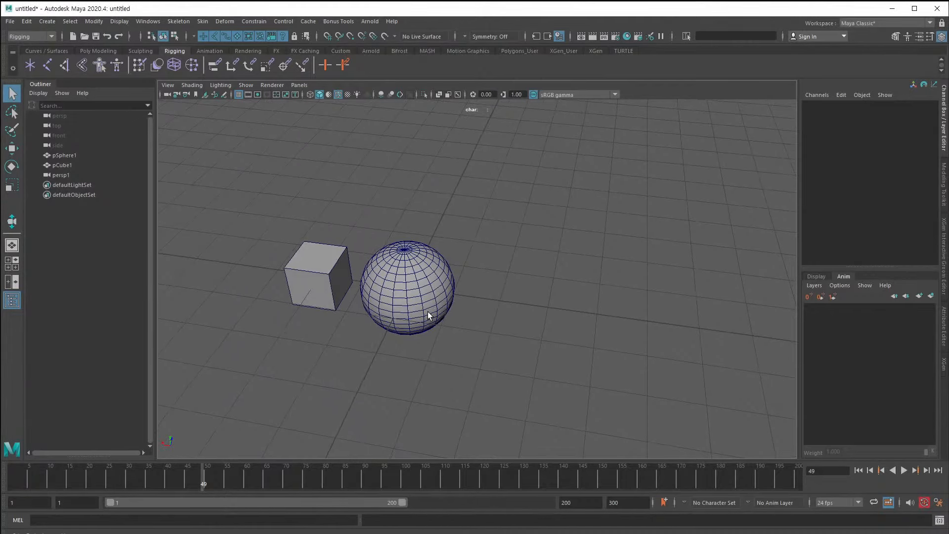
Switch repeatedly between the Select, Move, Rotate and Scale tools, ending on the Select tool.
key("w")
key("e")
key("r")
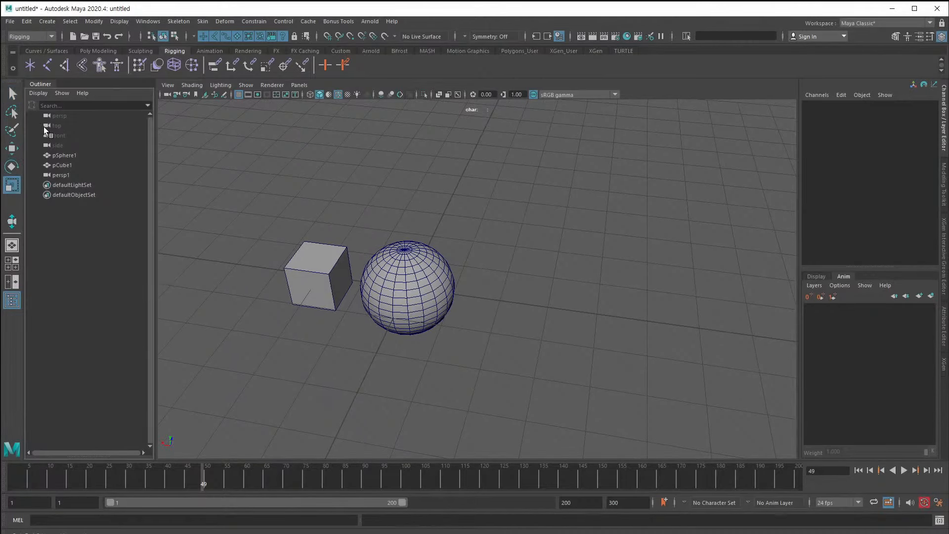
key("e")
key("w")
key("q")
key("w")
key("e")
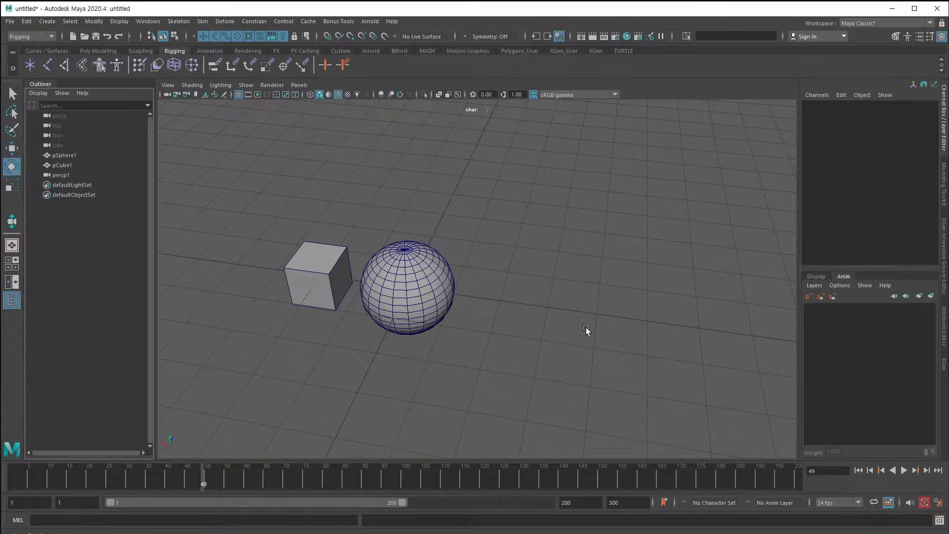
key("q")
key("w")
key("e")
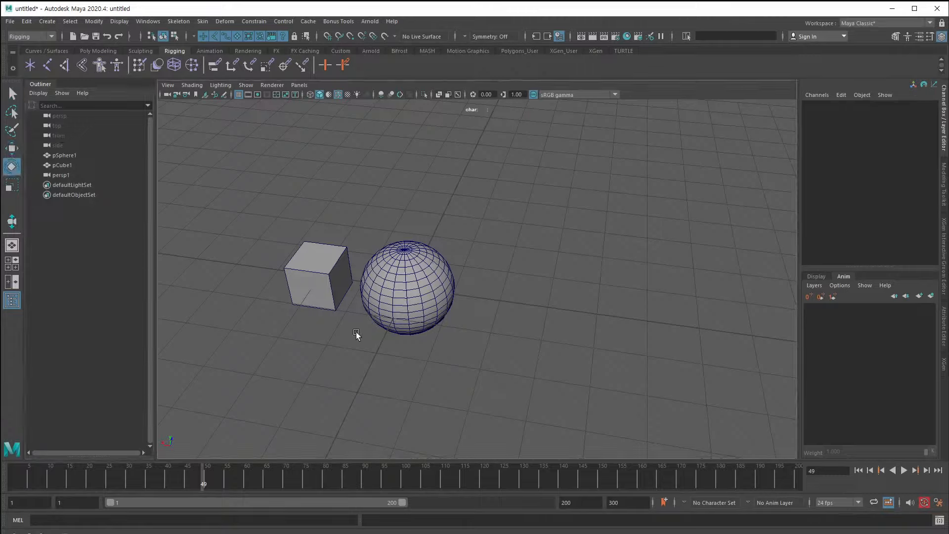
key("q")
key("w")
key("e")
key("Caps_Lock")
key("q")
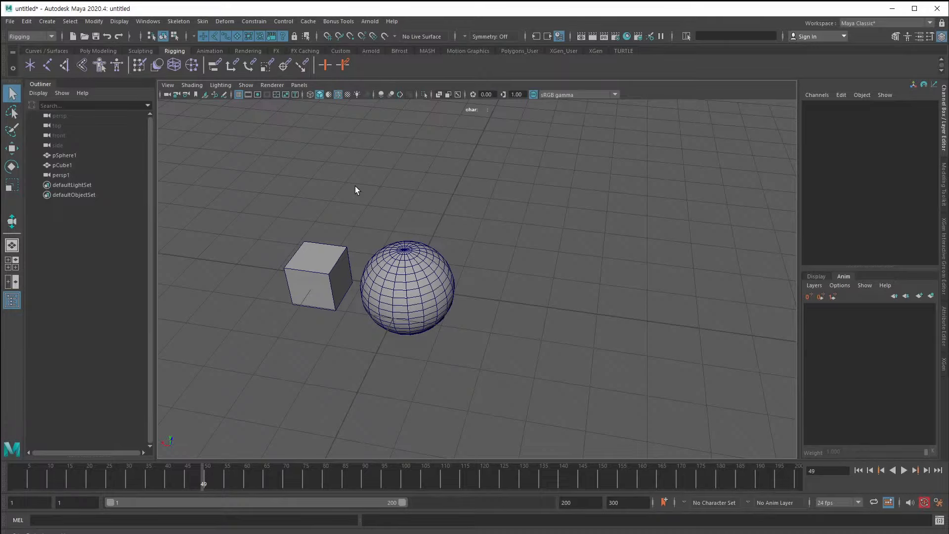
Frame the sphere and cube, practise selecting the sphere alone and both objects with a selection box, and clear the selection.
key("f")
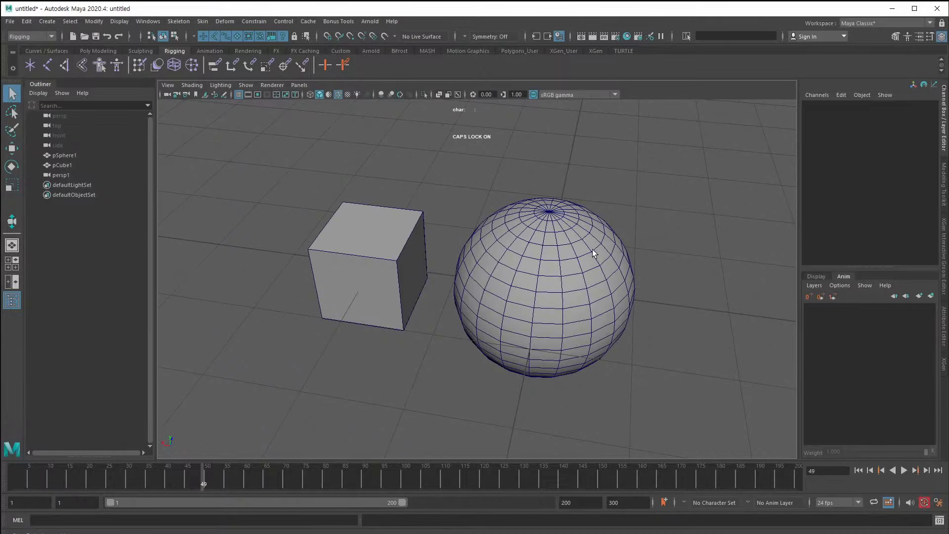
right_click_drag(604, 308, 505, 322, "alt")
left_click_drag(504, 322, 505, 299, "alt")
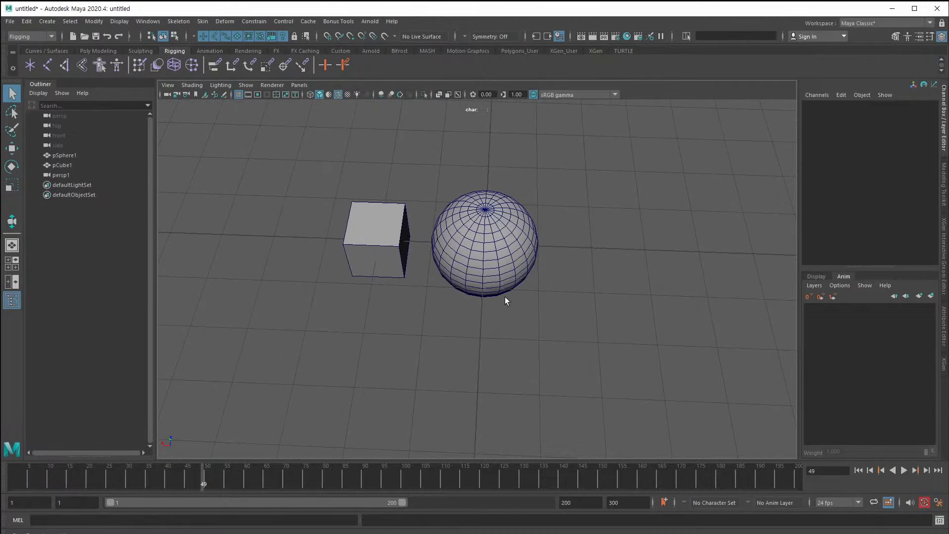
left_click_drag(267, 183, 337, 211)
left_click(549, 328)
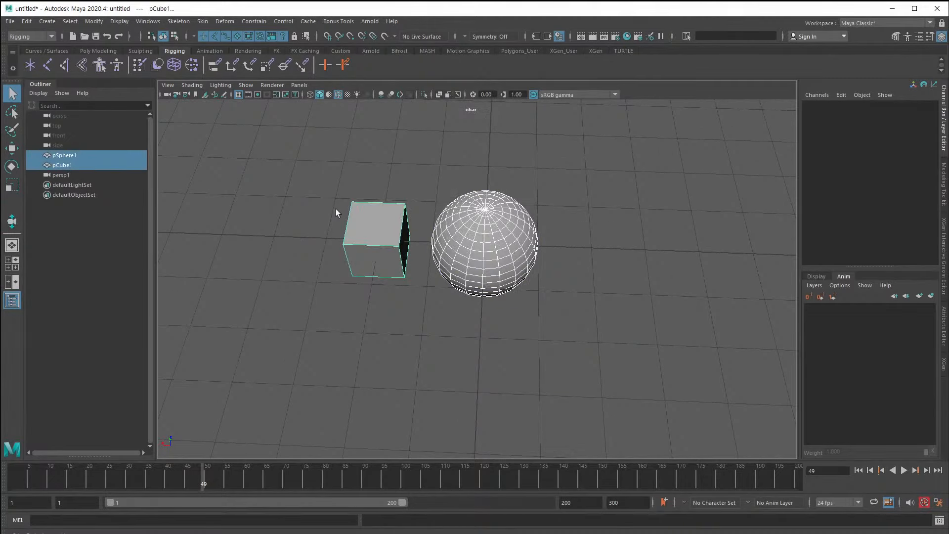
left_click(436, 336)
left_click(495, 277)
left_click(539, 388)
left_click_drag(543, 400, 385, 186)
left_click_drag(502, 331, 487, 306, "alt")
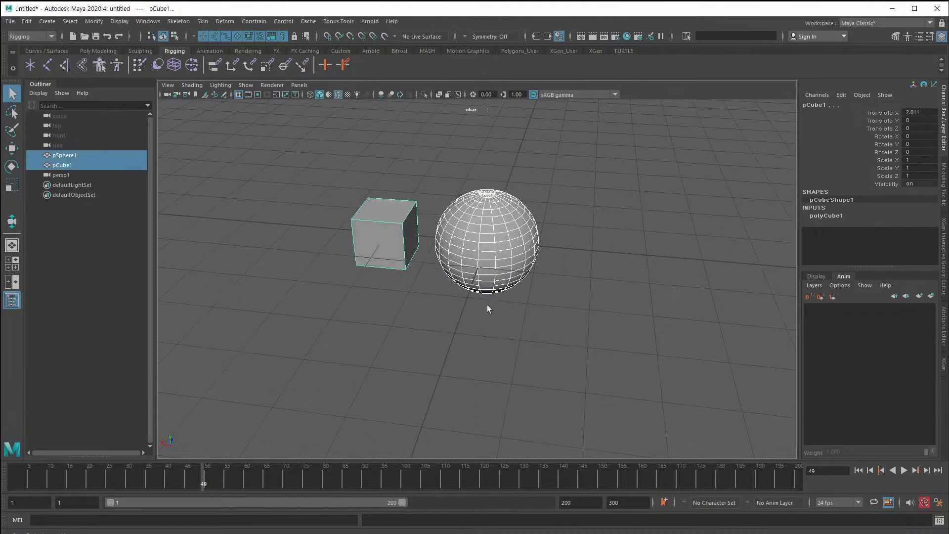
left_click(563, 314)
mouse_move(565, 313)
left_mouse_down()
mouse_move(319, 176)
mouse_move(581, 368)
mouse_move(418, 240)
left_mouse_up()
left_click(319, 177)
left_click(587, 370)
left_click(447, 245)
left_click_drag(303, 128, 574, 309)
left_click(557, 337)
left_click_drag(583, 380, 456, 371, "alt")
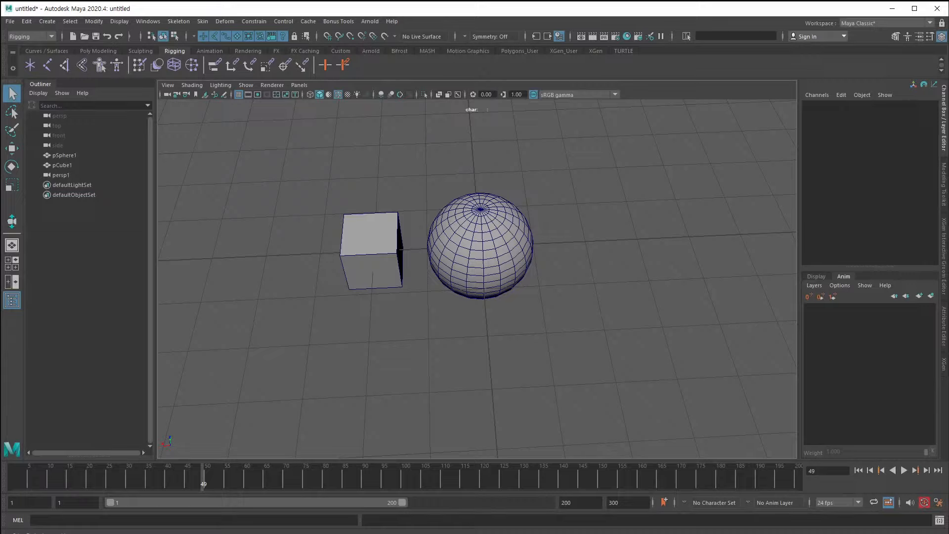
Select the sphere and cube together and delete them.
left_click(392, 271)
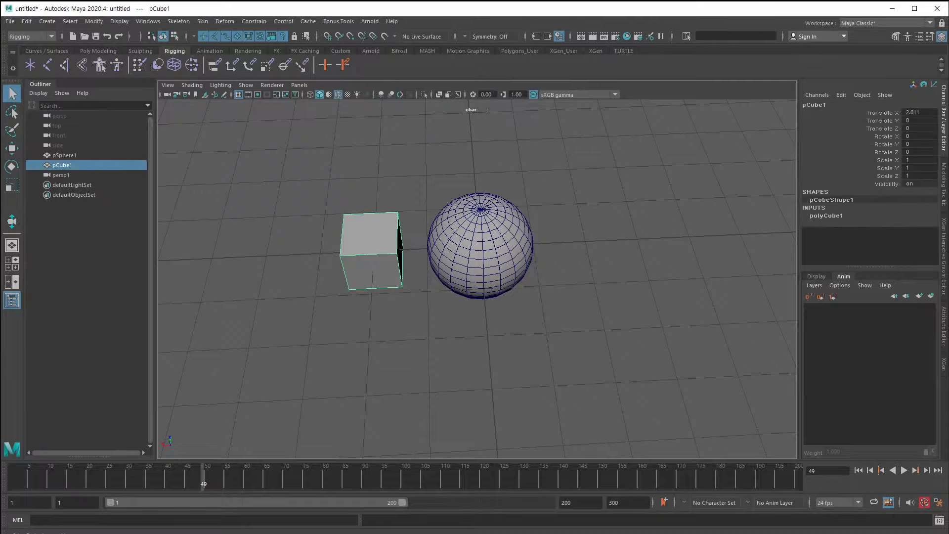
left_click(286, 207)
left_click_drag(287, 206, 549, 388)
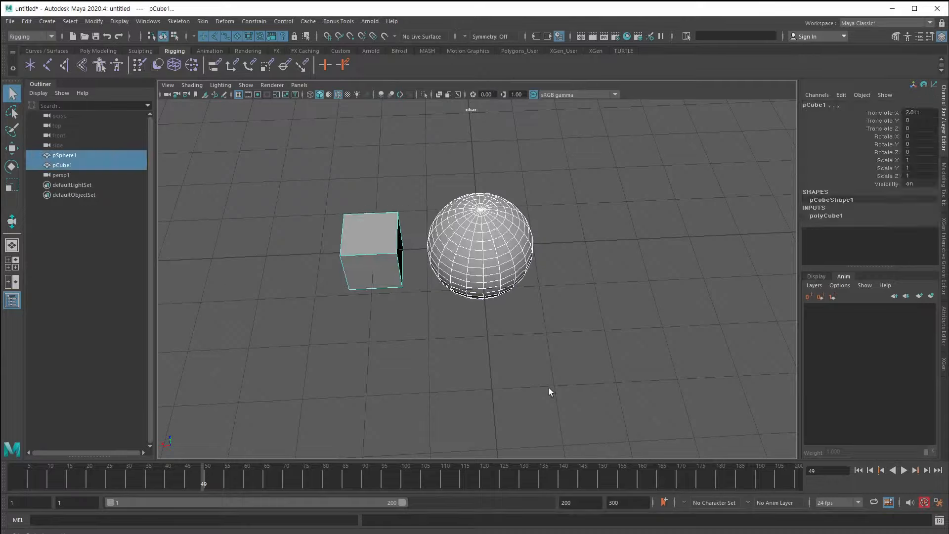
key("Delete")
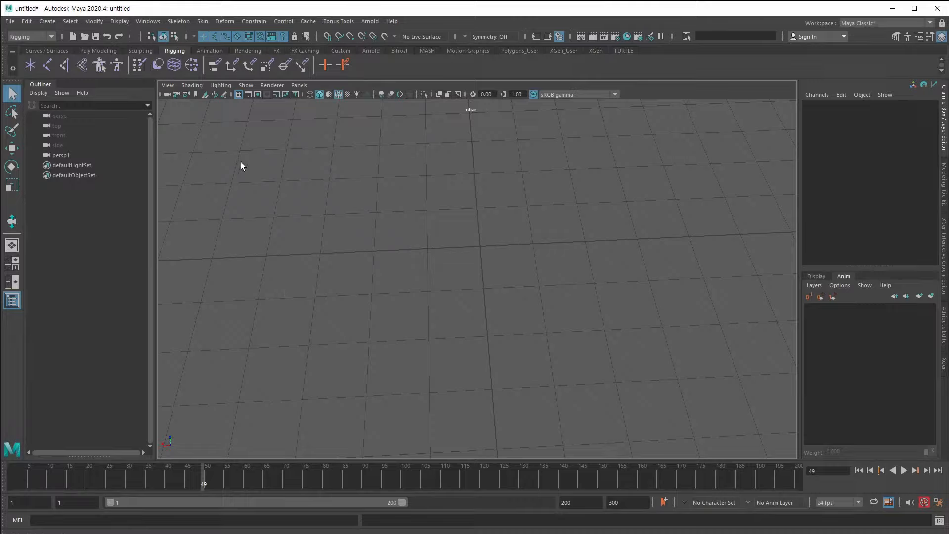
Switch the menu set from Rigging to Modeling.
left_click_drag(399, 352, 417, 348, "alt")
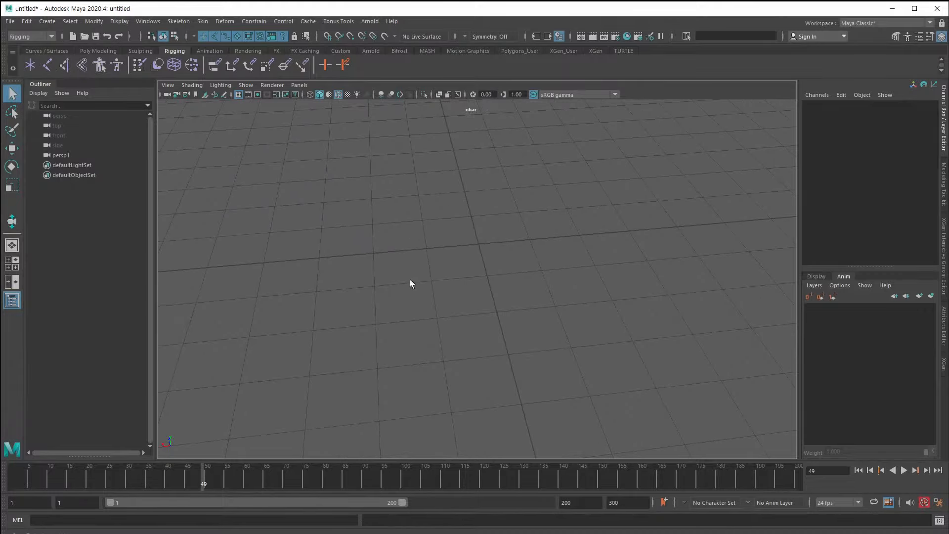
left_click_drag(410, 284, 326, 306, "alt")
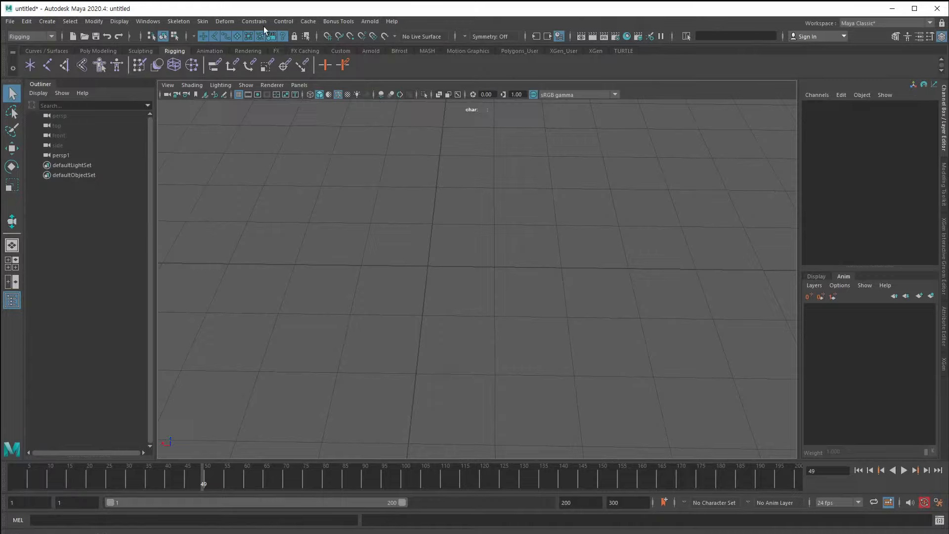
left_click(41, 39)
left_click(36, 51)
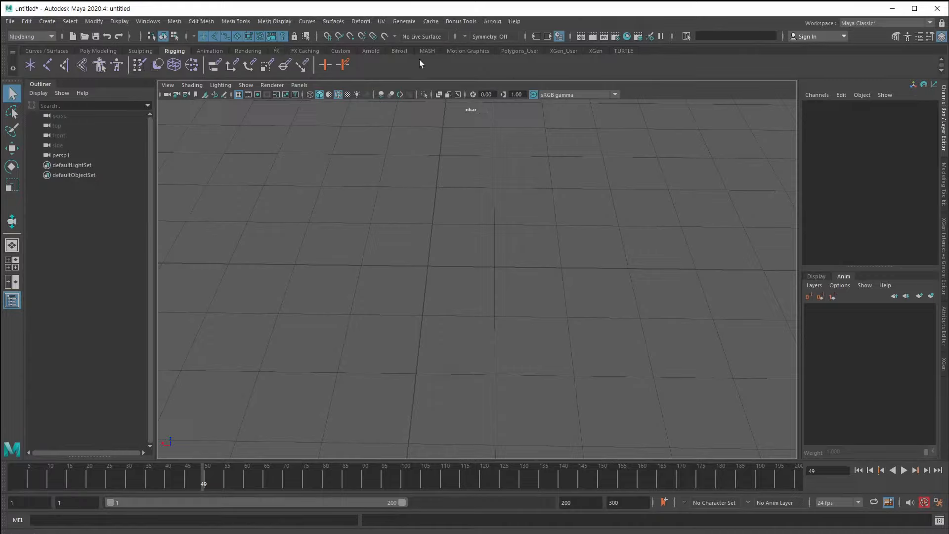
Place a single vertex near the grid's origin with the Create Polygon tool and finish the tool.
left_click(248, 21)
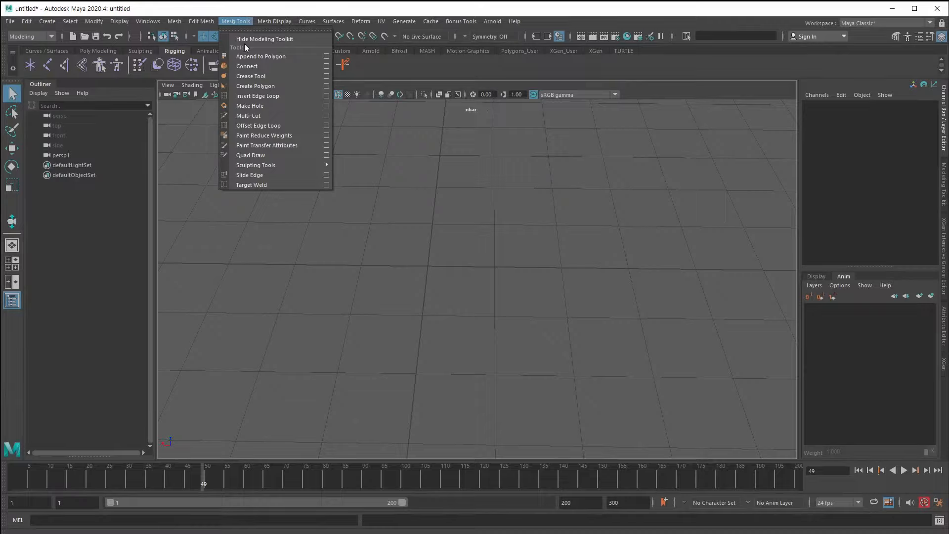
left_click(249, 87)
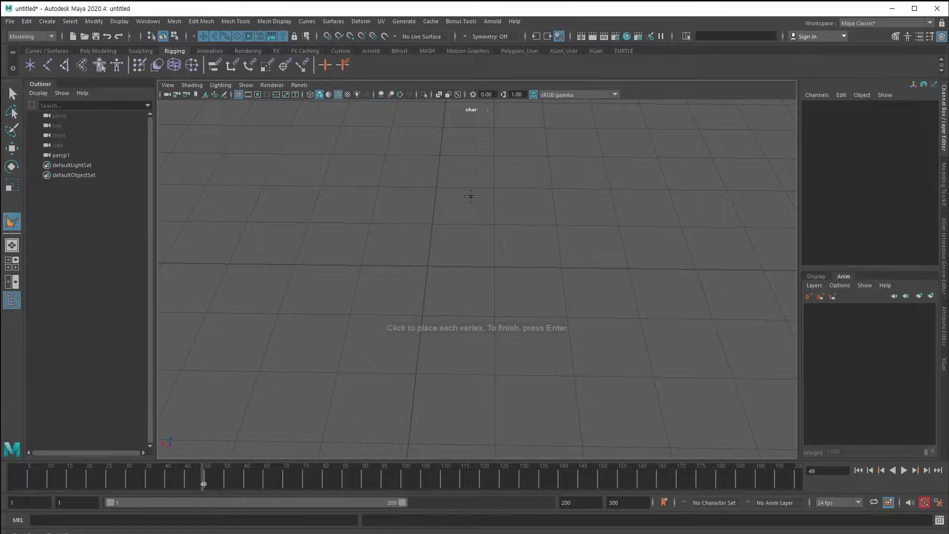
left_click(431, 265)
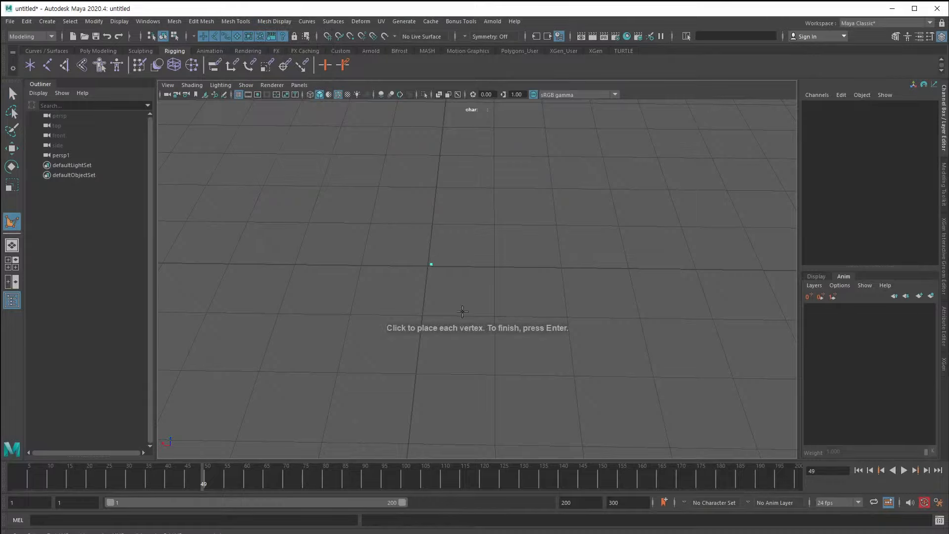
mouse_move(417, 306)
left_mouse_down("alt")
mouse_move(482, 334)
mouse_move(497, 314)
mouse_move(420, 318)
left_mouse_up("alt")
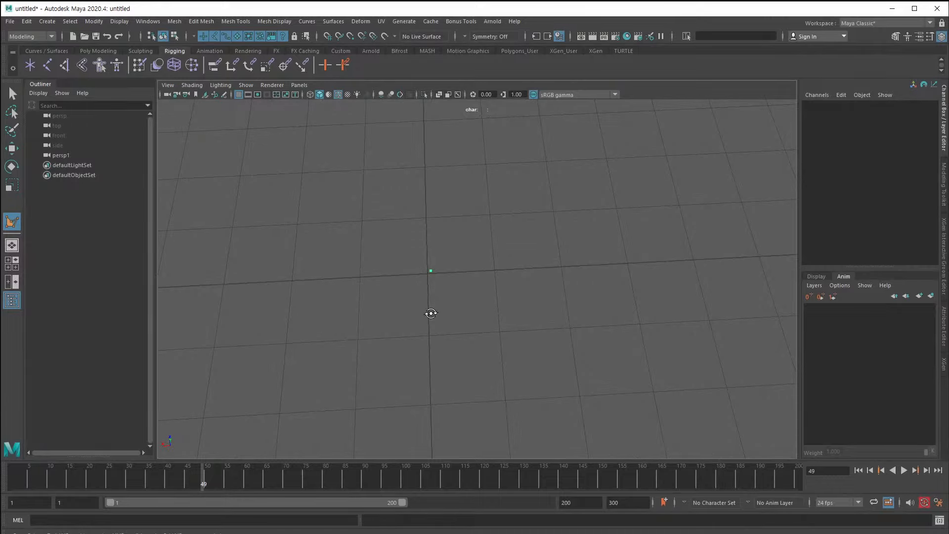
mouse_move(430, 313)
left_mouse_down("alt")
mouse_move(447, 326)
mouse_move(436, 324)
left_mouse_up("alt")
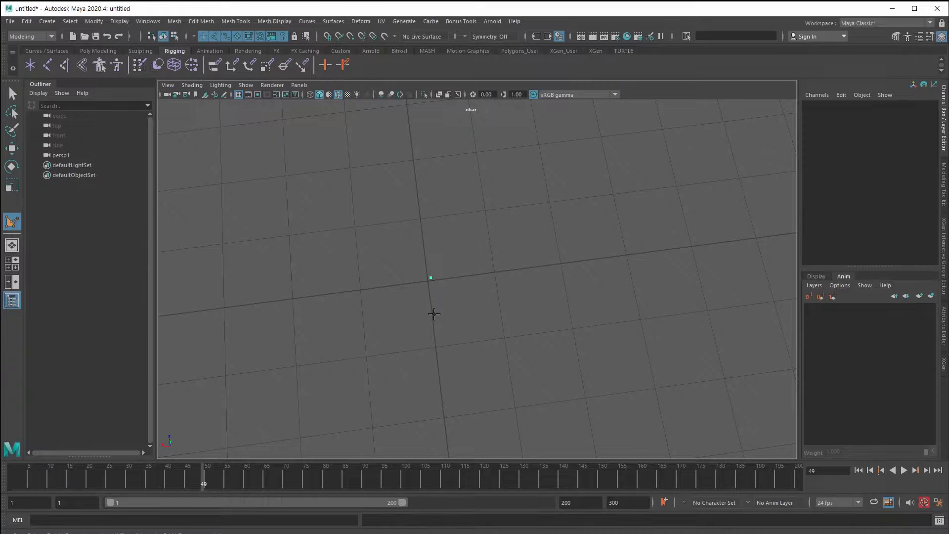
key("Return")
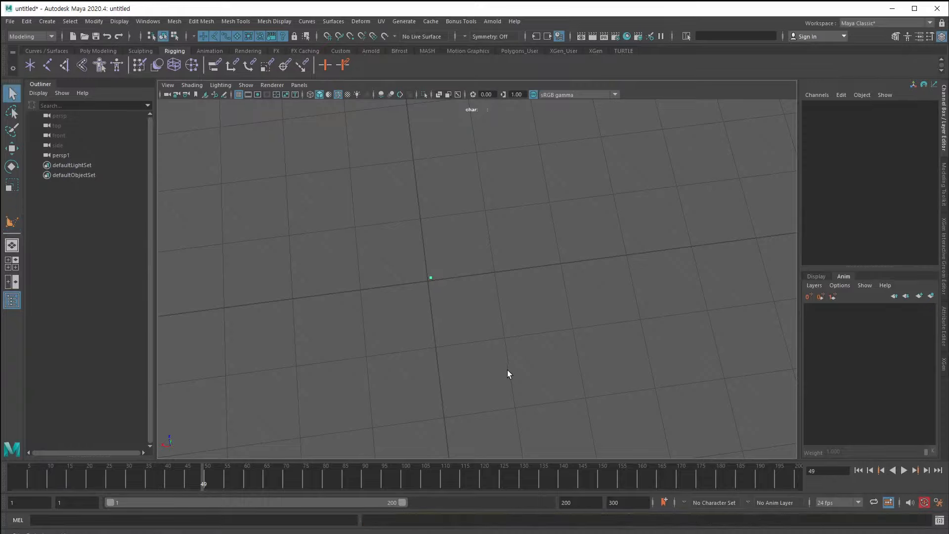
Undo the deletion of the sphere and cube, then select both again and delete them.
key("ctrl+z")
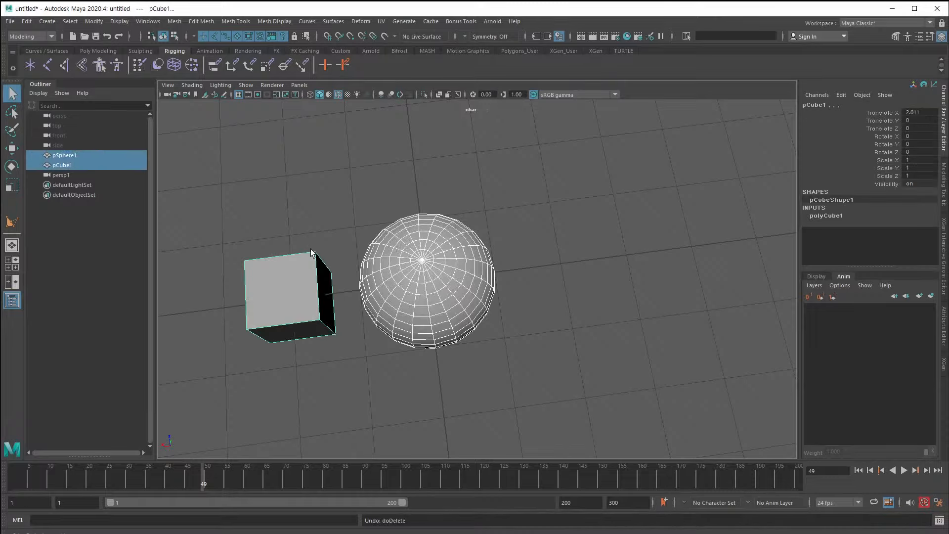
left_click_drag(261, 204, 391, 363)
key("Delete")
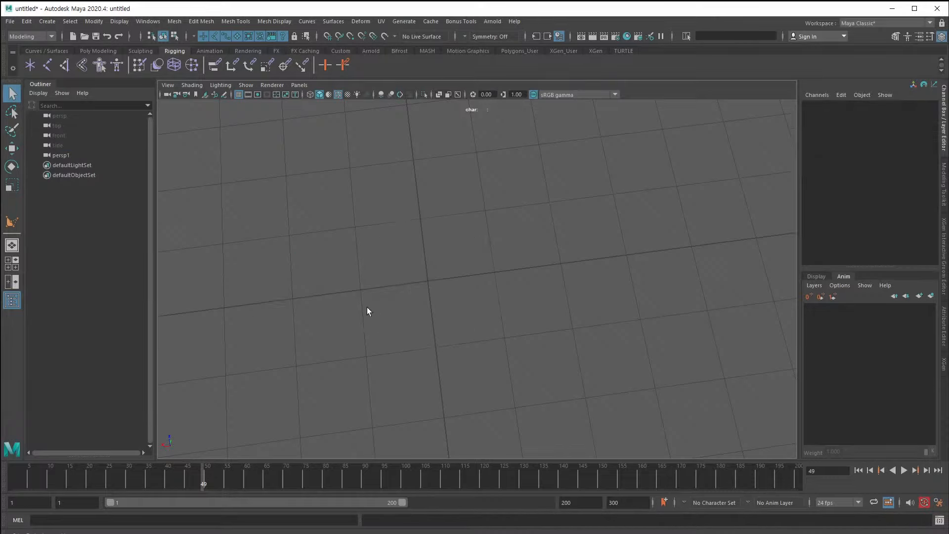
Place two vertices on the grid with the Create Polygon tool to form a single line, and leave the tool.
left_click(245, 22)
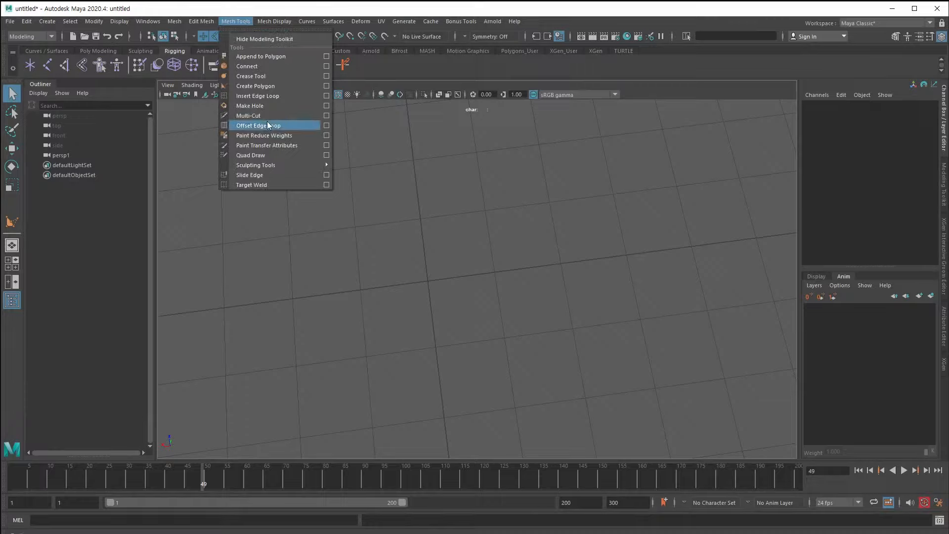
left_click(273, 87)
left_click(328, 329)
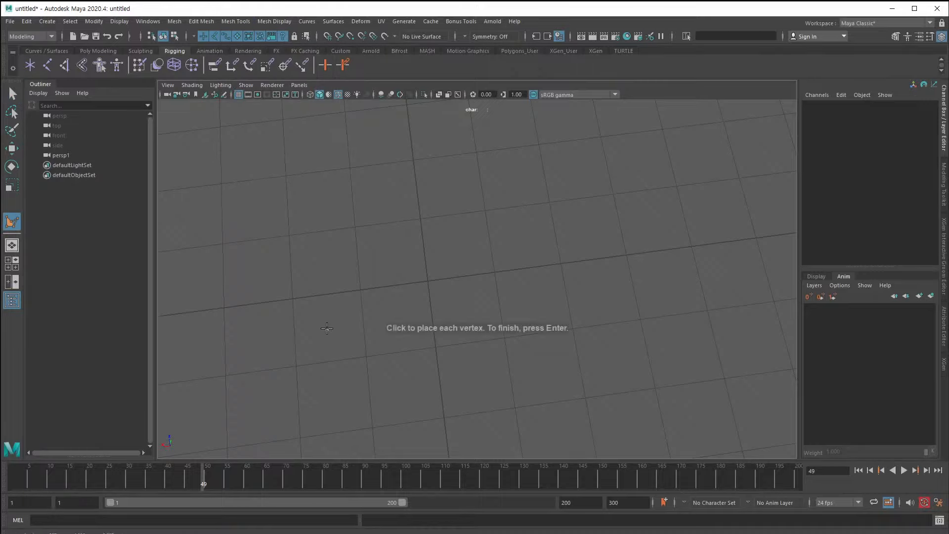
left_click(475, 244)
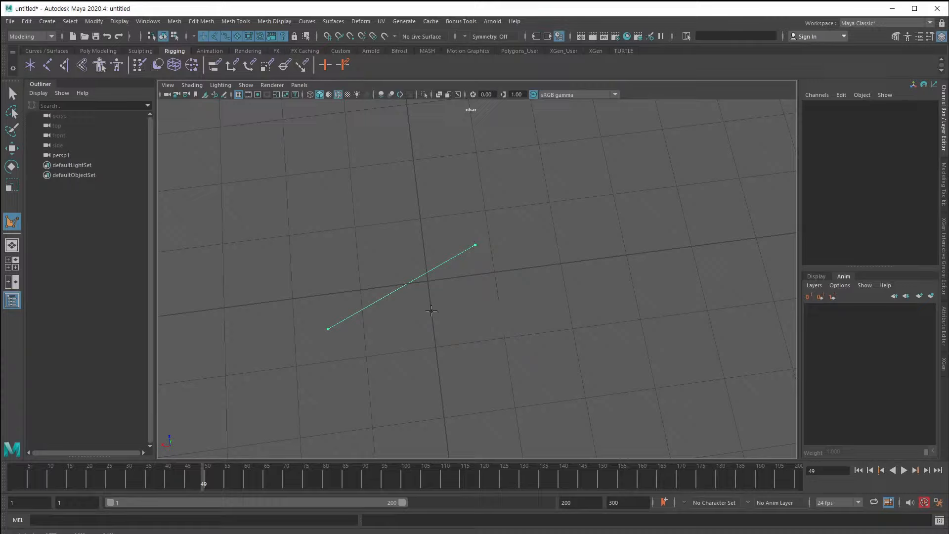
key("q")
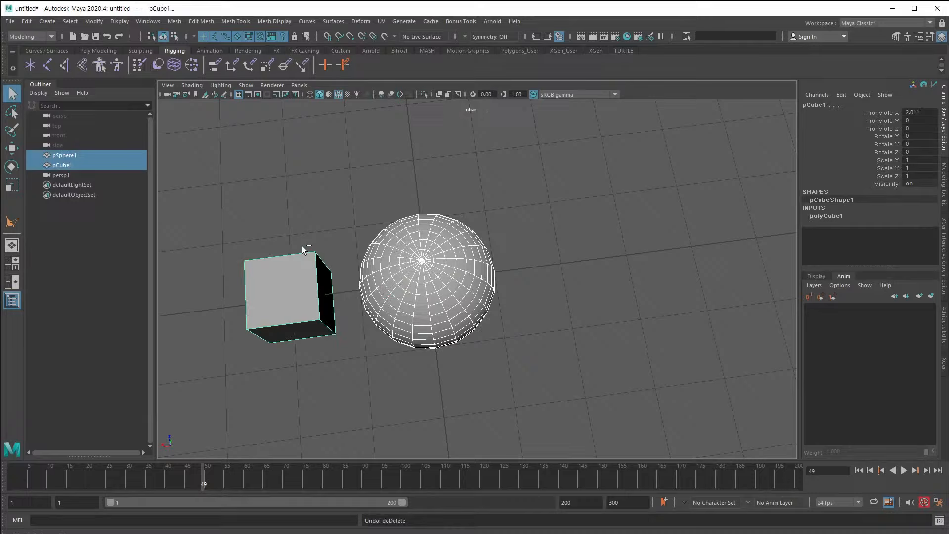
Select the restored sphere and cube together and hide them.
left_click(207, 206)
left_click_drag(206, 206, 612, 458)
key("ctrl+h")
Draw a triangular face around the grid's origin from three vertices with the Create Polygon tool and finish it.
left_click(197, 19)
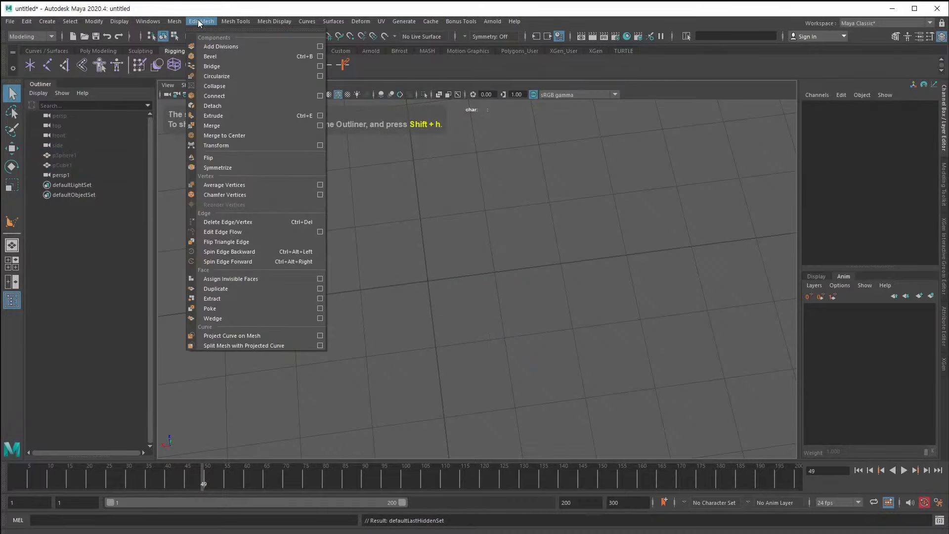
mouse_move(236, 21)
left_click(266, 85)
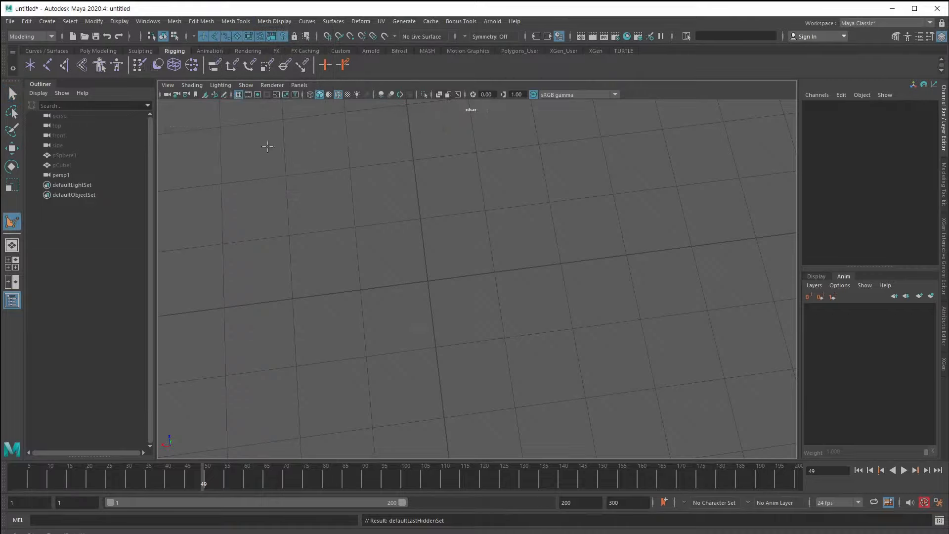
left_click(368, 312)
left_click(441, 202)
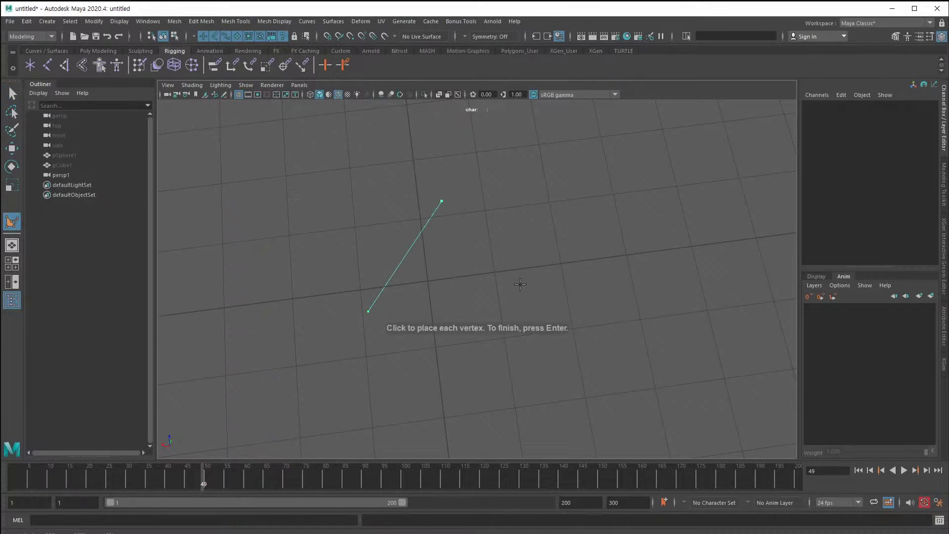
left_click(521, 284)
key("Return")
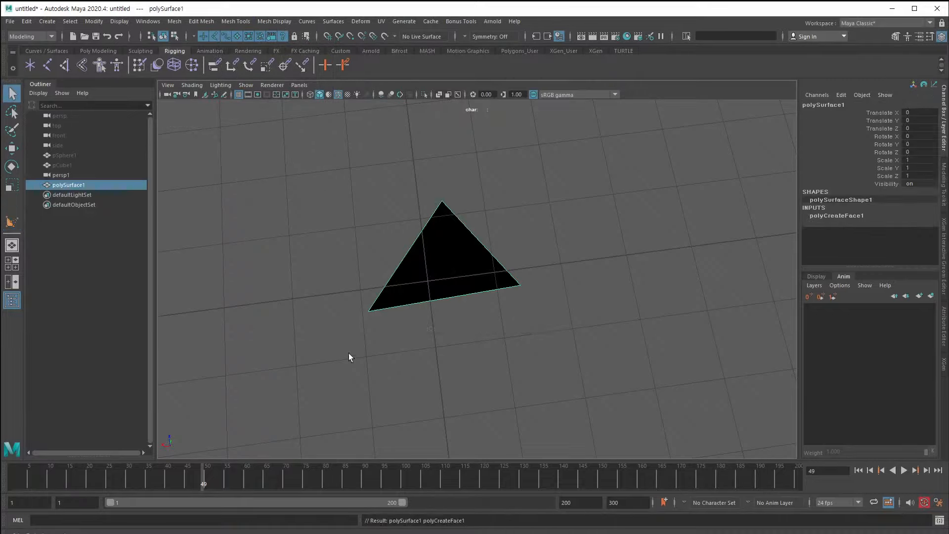
Inspect the triangular face from both sides and delete it.
left_click_drag(349, 356, 286, 330, "alt")
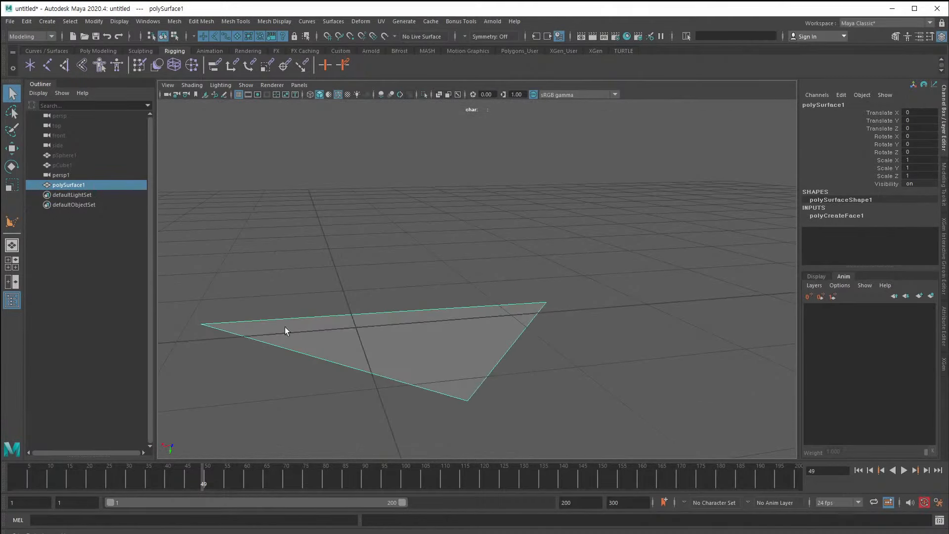
scroll(366, 383, "up", 4)
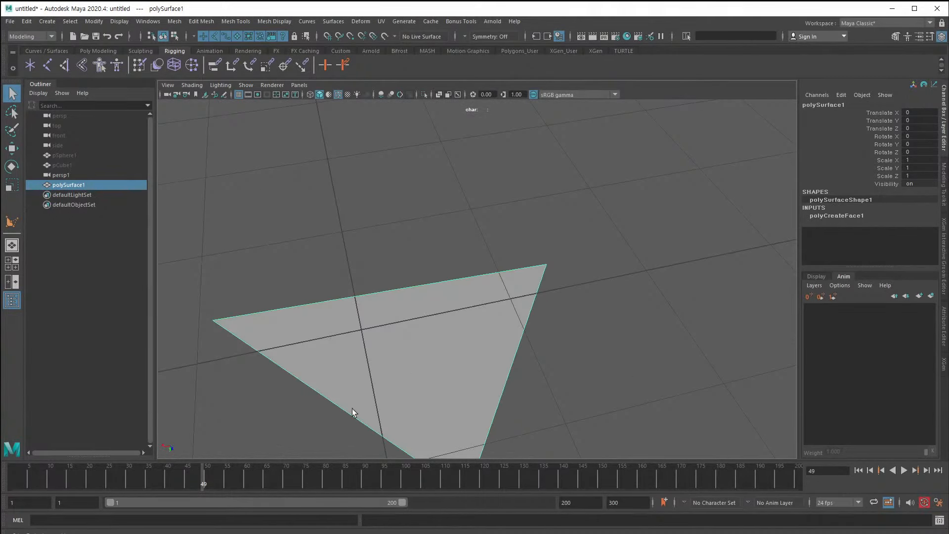
left_click_drag(352, 408, 394, 366, "alt")
left_click_drag(493, 351, 310, 336, "alt")
left_click_drag(408, 295, 437, 250, "alt")
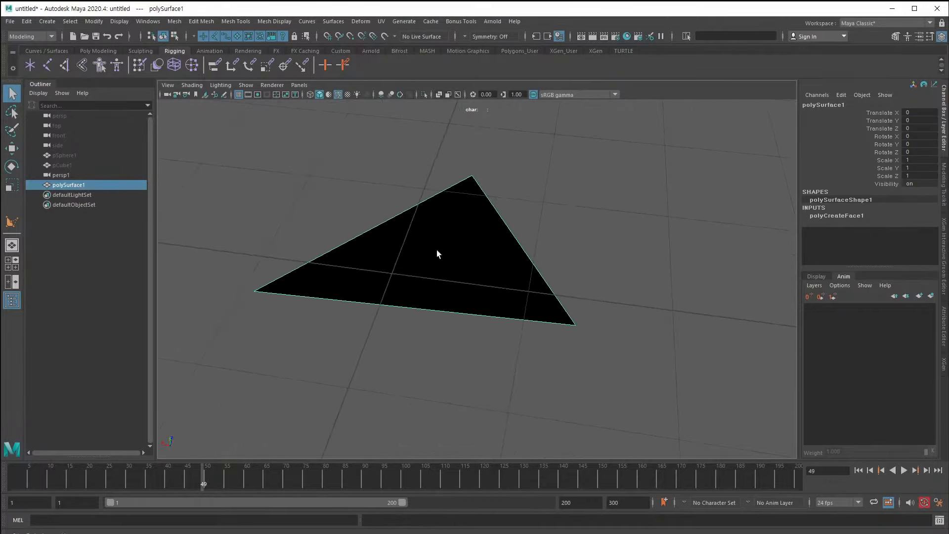
key("Delete")
Draw a many-sided polygon with the Create Polygon tool, starting from three grid vertices and adding raised ones, and finish it.
left_click(201, 21)
mouse_move(236, 21)
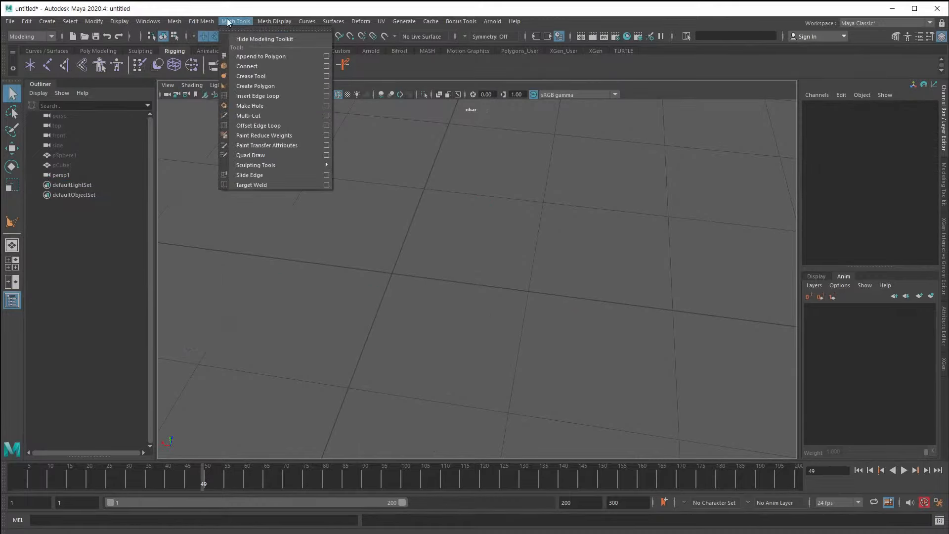
left_click(255, 86)
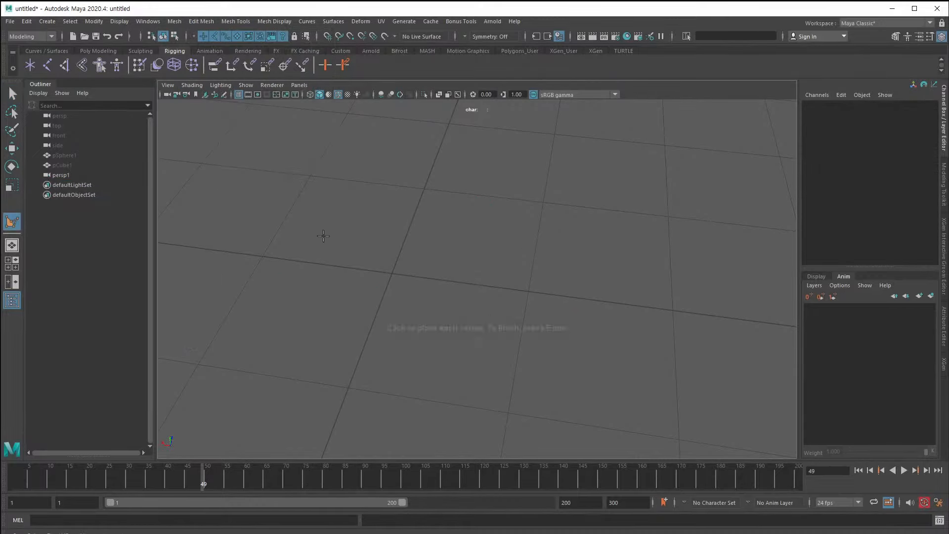
left_click(334, 266)
left_click(422, 382)
left_click(486, 232)
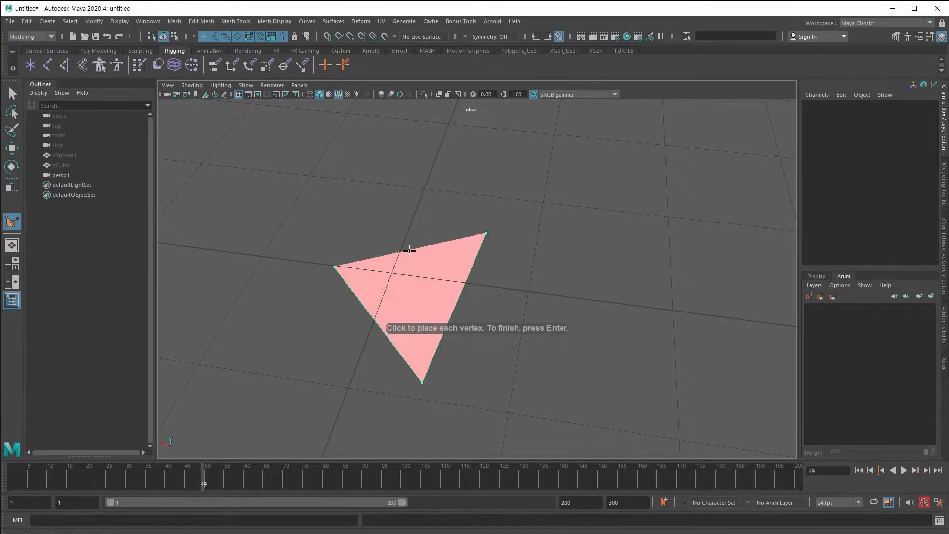
left_click_drag(384, 299, 348, 195, "alt")
left_click(369, 165)
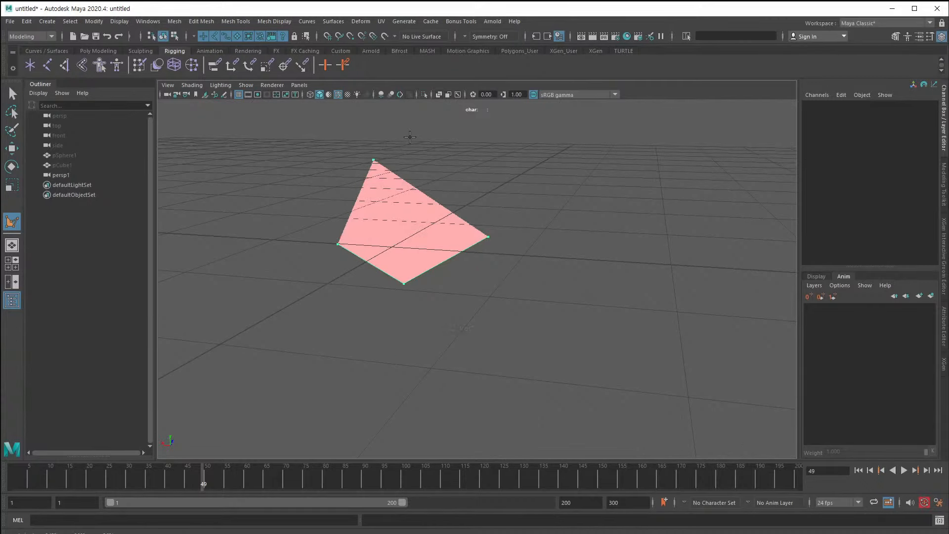
key("space")
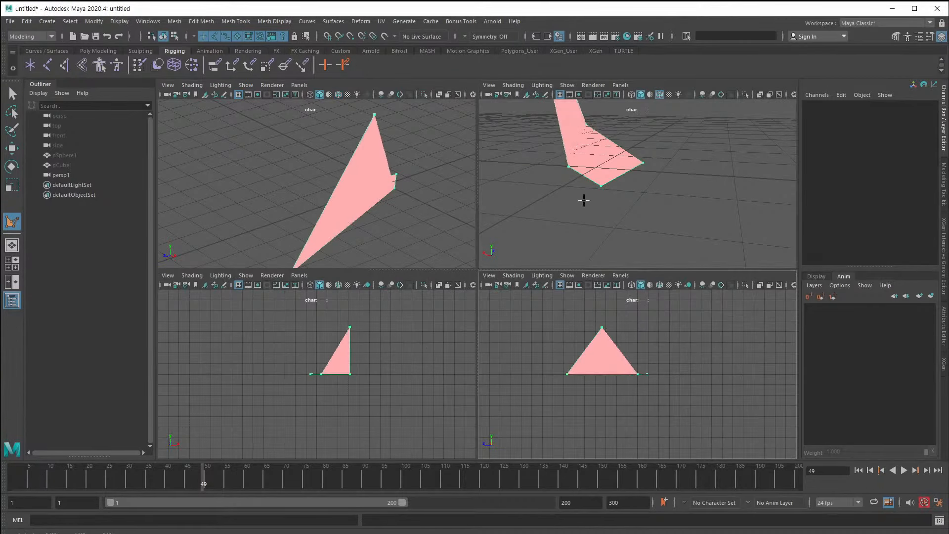
key("Return")
Examine the bent polygon's shape from several angles in an enlarged perspective view.
left_click_drag(445, 210, 477, 242, "alt")
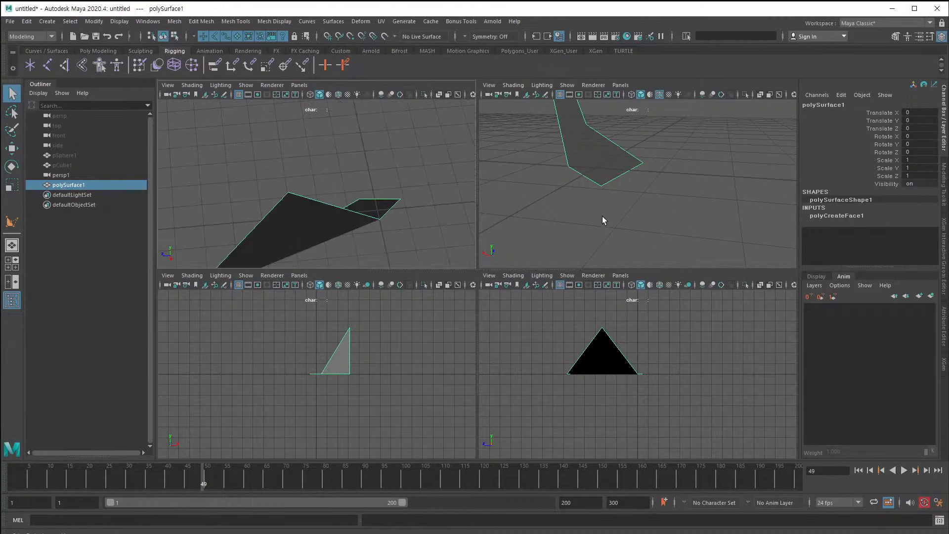
key("space")
left_click_drag(548, 223, 435, 222, "alt")
left_click_drag(473, 359, 572, 314, "alt")
left_click_drag(453, 292, 565, 272, "alt")
left_click_drag(357, 183, 633, 441)
left_click_drag(513, 403, 403, 381, "alt")
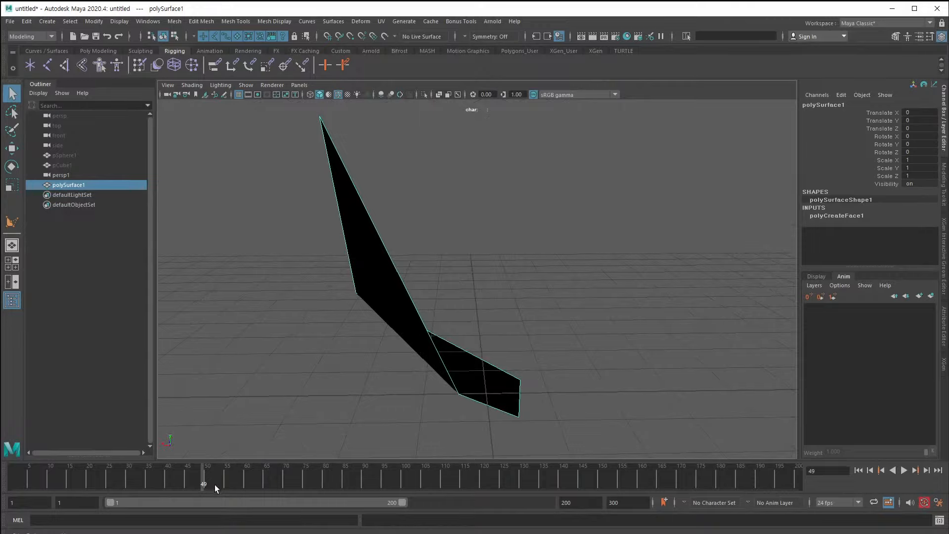
Start playback, scrub the timeline to frame 67 and clear the selection.
key("alt+v")
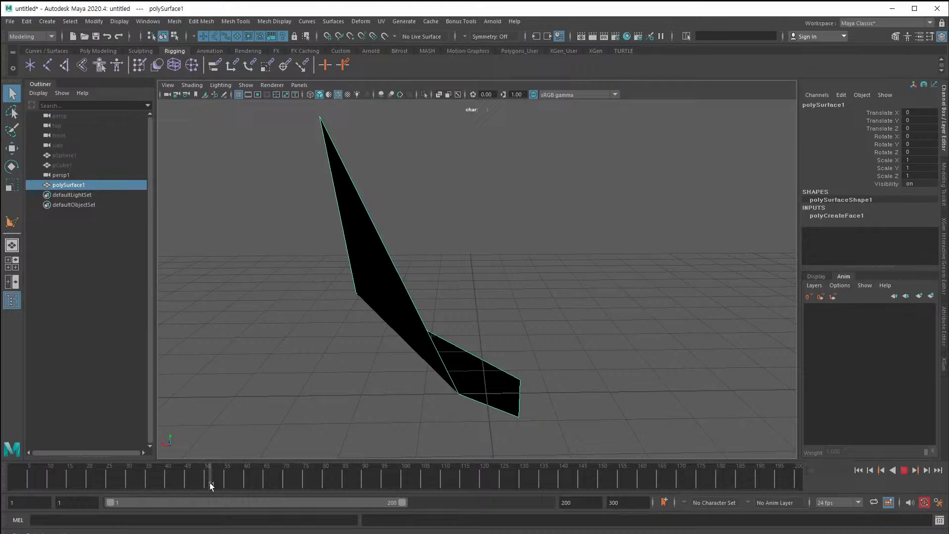
left_click_drag(242, 484, 274, 482)
left_click(332, 316)
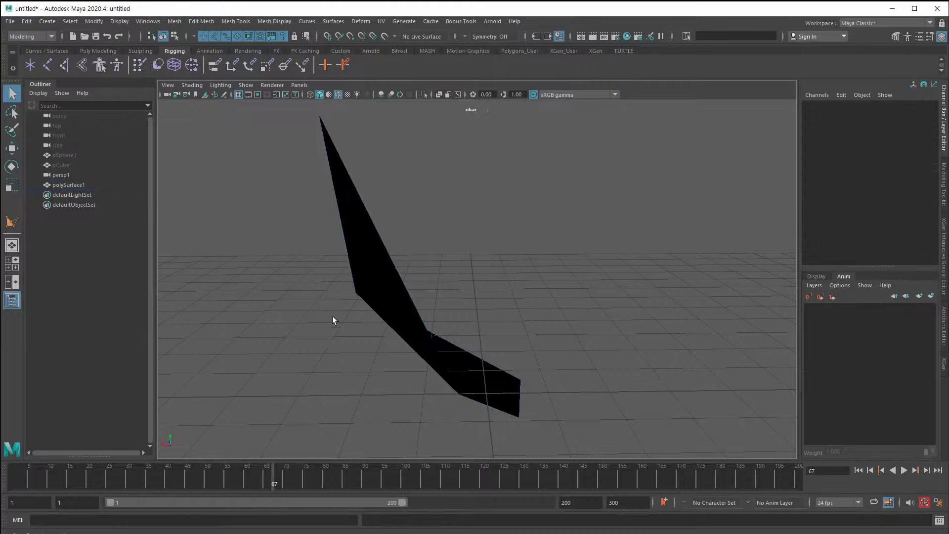
Select the bent polygon surface and delete it.
left_click_drag(338, 267, 520, 339)
key("Delete")
left_click_drag(344, 313, 369, 338, "alt")
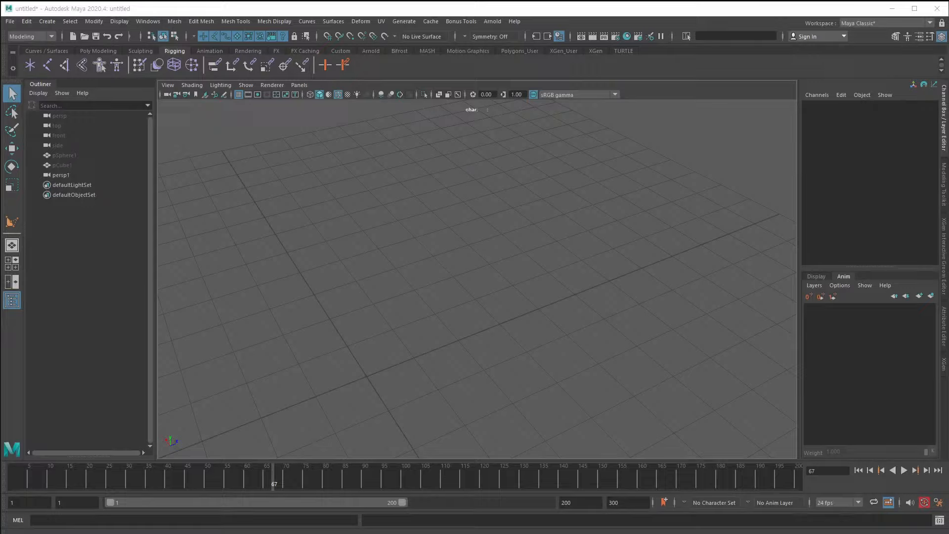
Create a polygon sphere primitive at the origin and frame it in the perspective view.
left_click(479, 274)
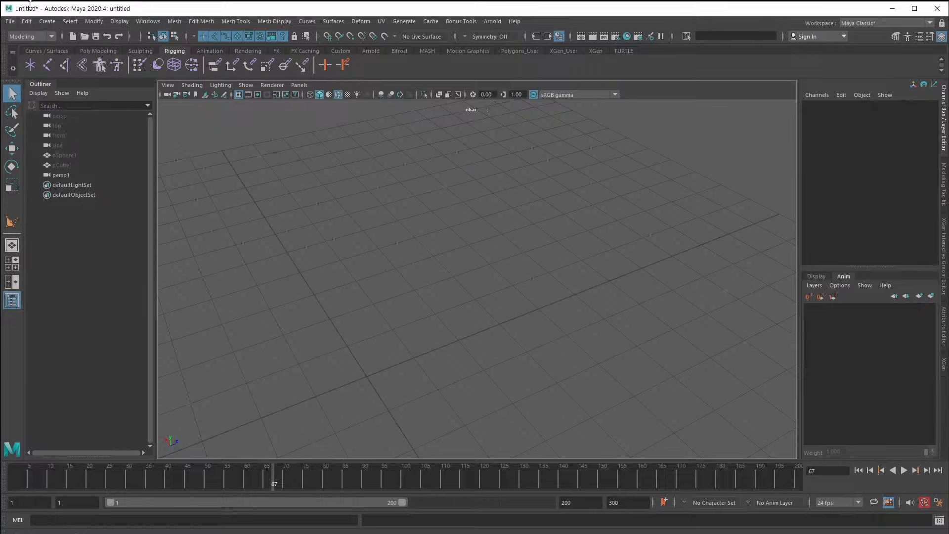
left_click(47, 22)
mouse_move(79, 57)
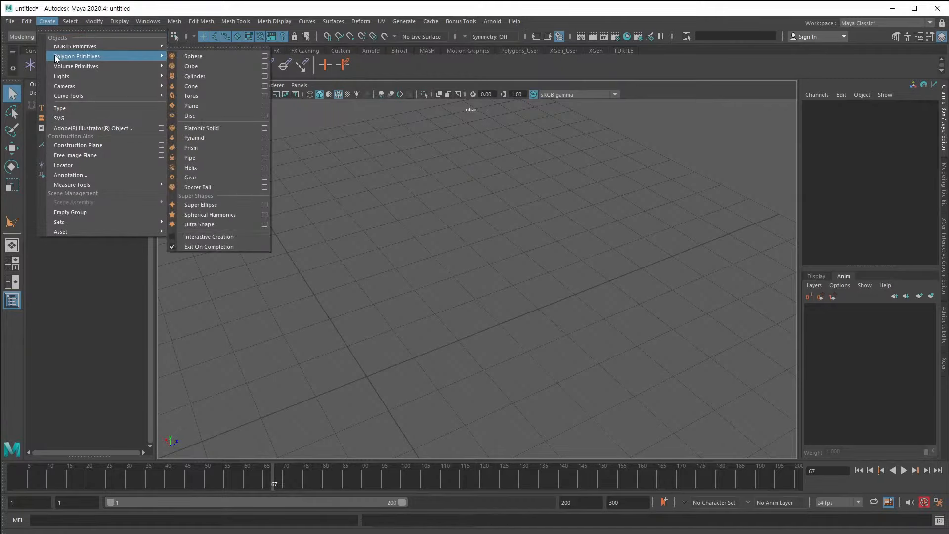
left_click(212, 57)
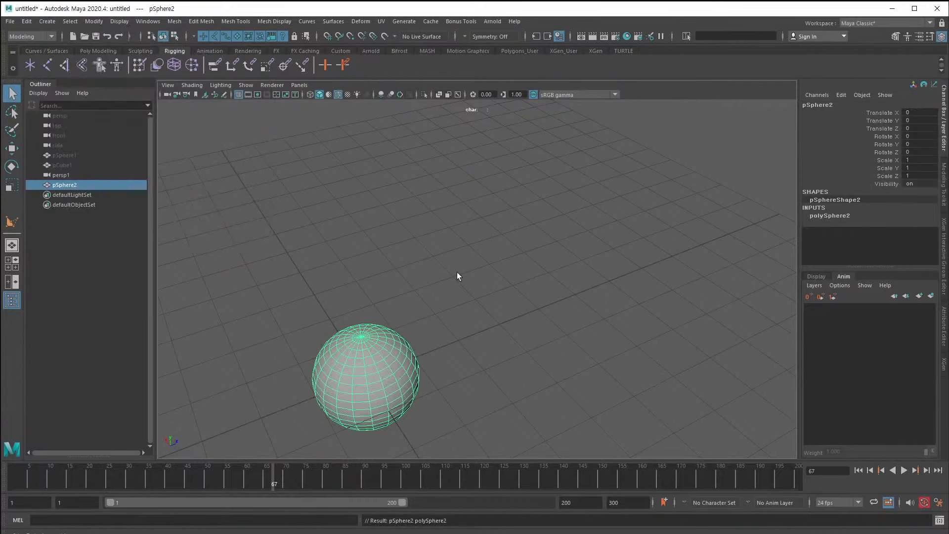
middle_click_drag(315, 317, 369, 244, "alt")
right_click_drag(369, 243, 527, 292, "alt")
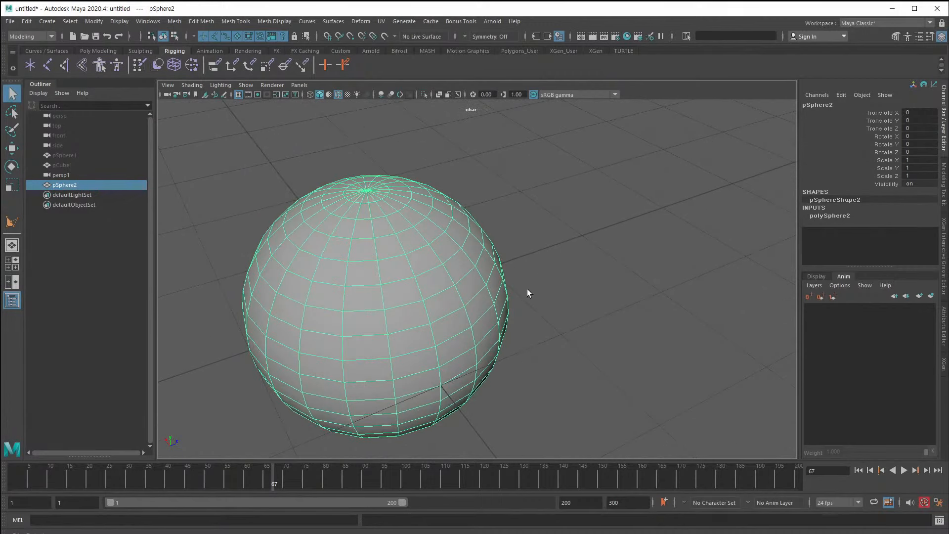
middle_click_drag(218, 290, 319, 284, "alt")
right_click_drag(319, 284, 349, 303, "alt")
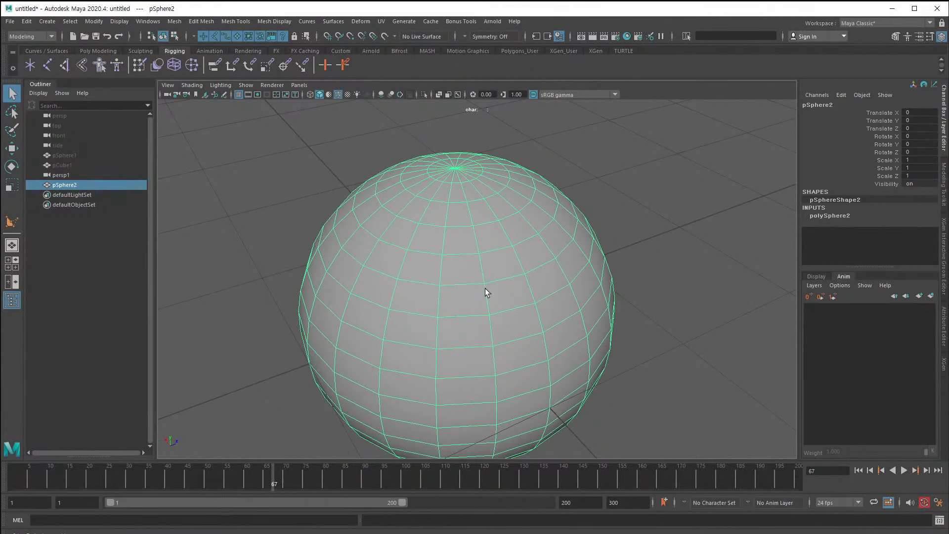
middle_click_drag(269, 332, 262, 300, "alt")
right_click_drag(262, 300, 238, 303, "alt")
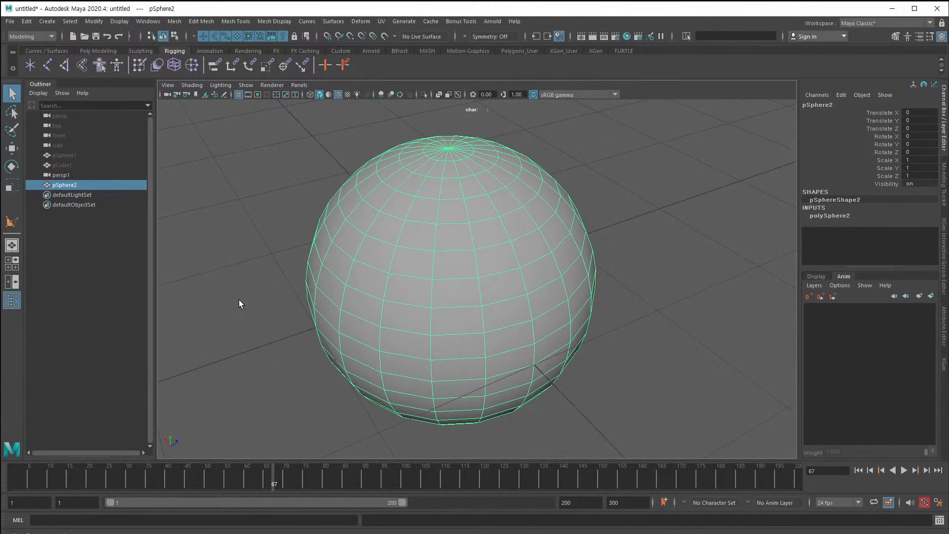
key("f")
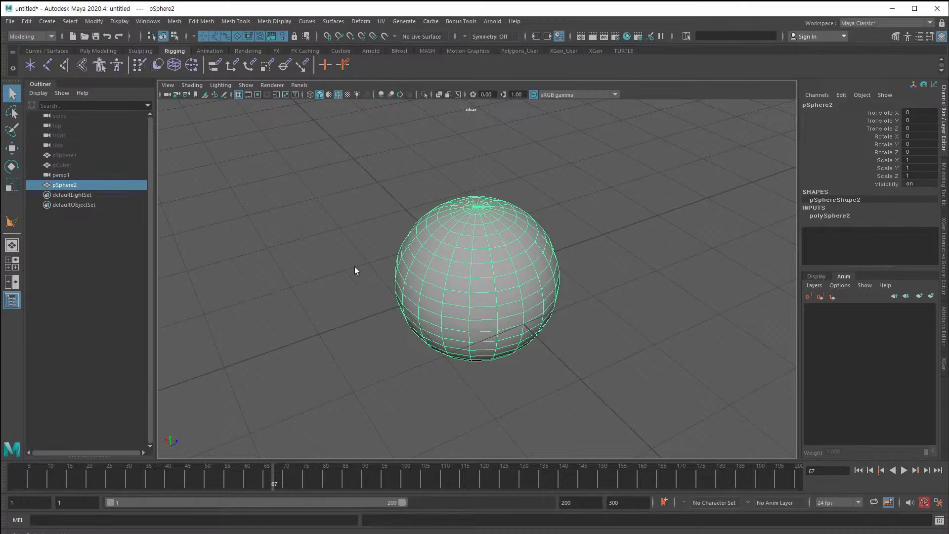
Select a single vertex on the front of the sphere in vertex mode, then switch the sphere to edge mode.
right_click_drag(477, 272, 421, 270)
scroll(452, 414, "up", 5)
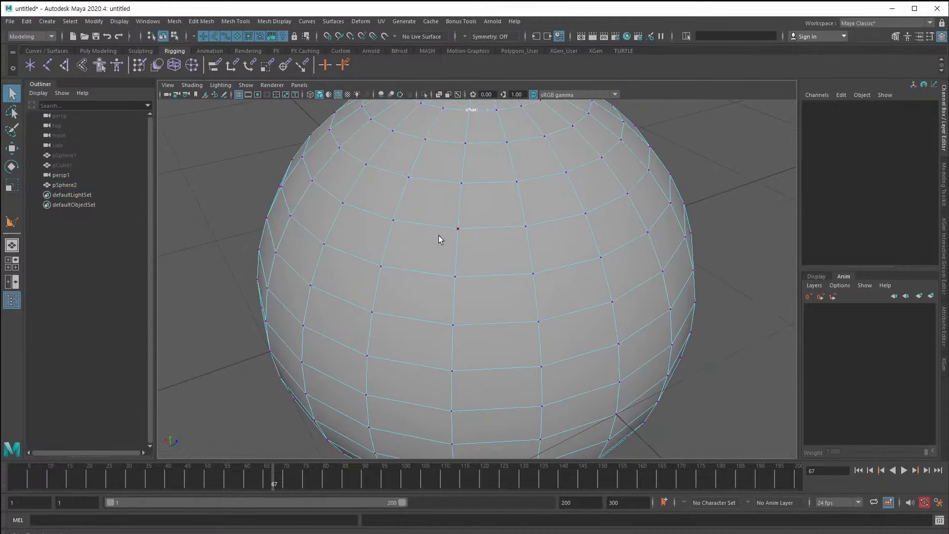
left_click(455, 278)
left_click_drag(458, 284, 405, 283, "alt")
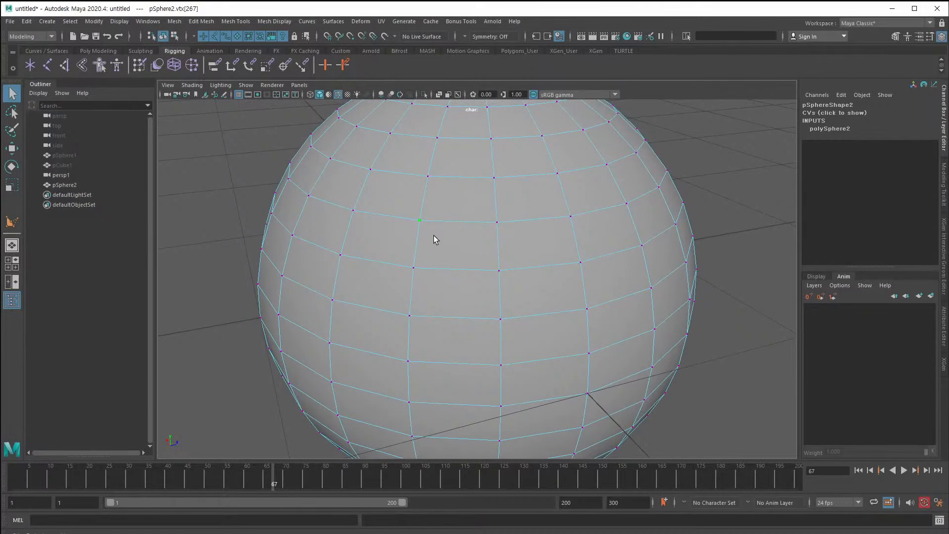
right_click_drag(461, 224, 460, 201)
left_click(467, 221)
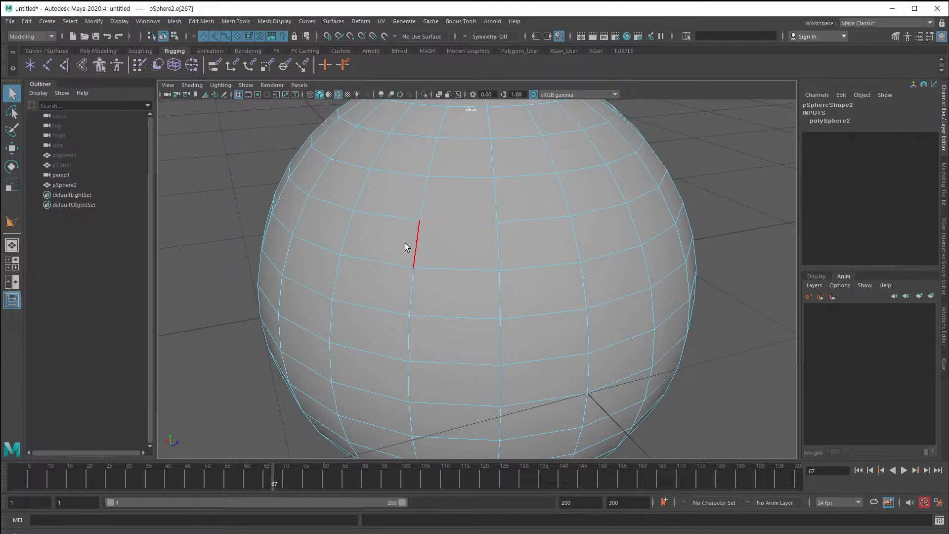
Switch the sphere to face mode and select a single quad face on its upper front.
left_click_drag(405, 242, 345, 238, "alt")
scroll(345, 237, "down", 1)
middle_click_drag(345, 238, 394, 256, "alt")
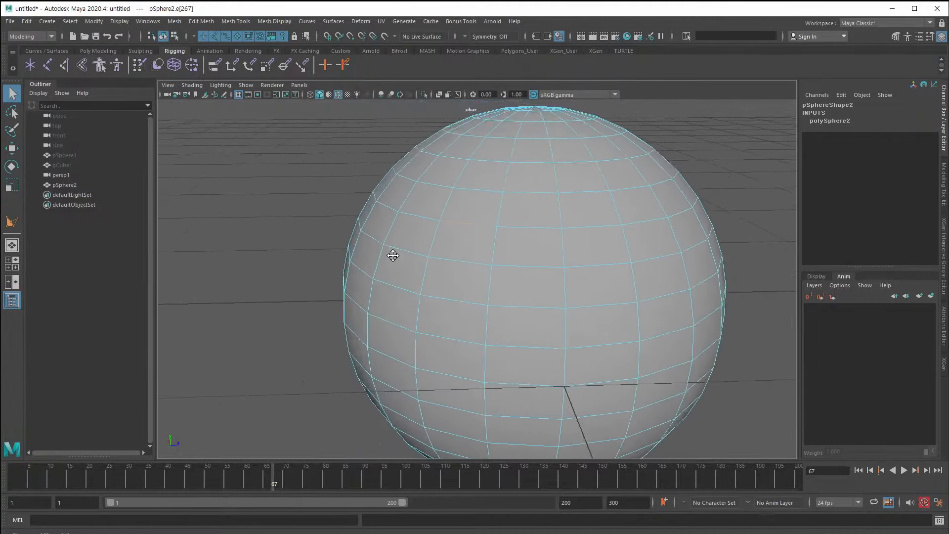
scroll(394, 253, "up", 5)
right_click_drag(409, 181, 406, 197)
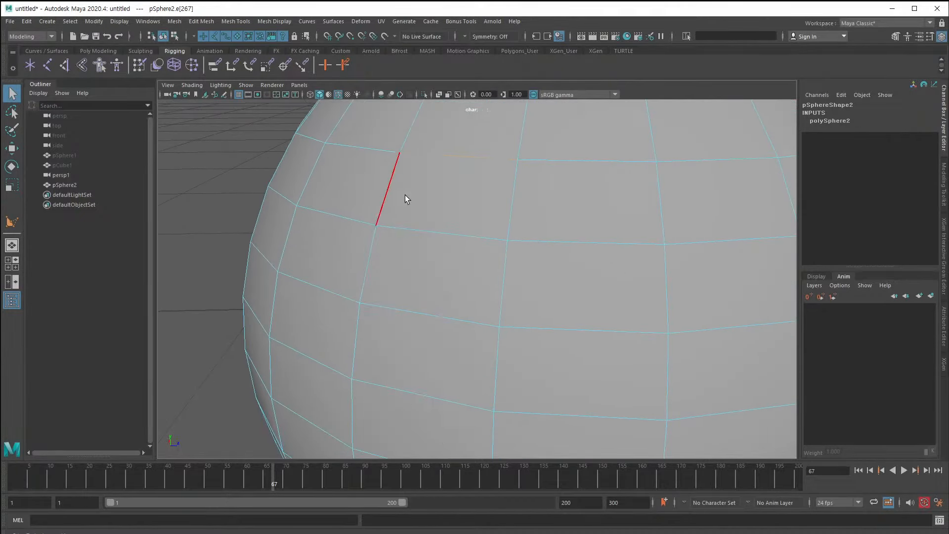
left_click(437, 198)
left_click_drag(458, 288, 454, 391, "alt")
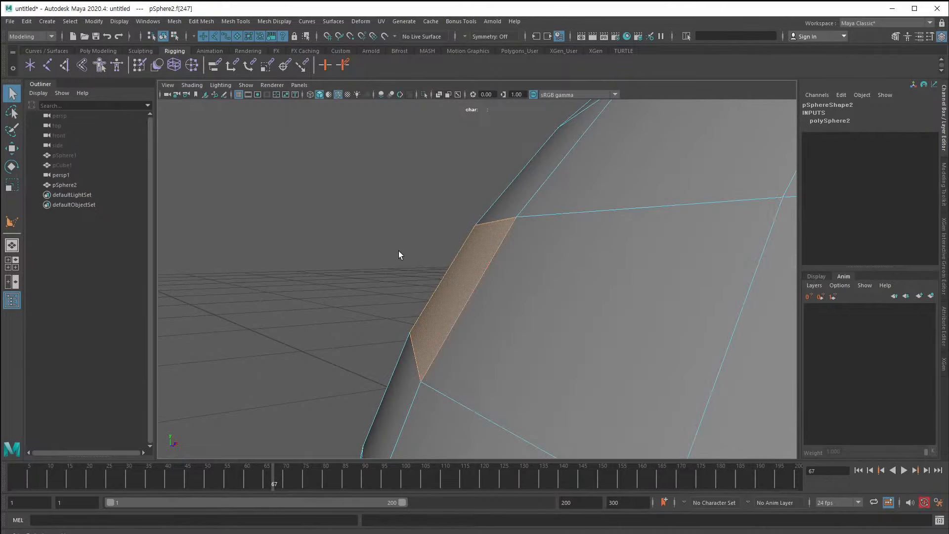
Show the Move manipulator on the face's corner vertex in vertex mode, then return the sphere to face mode.
right_click_drag(455, 307, 404, 313)
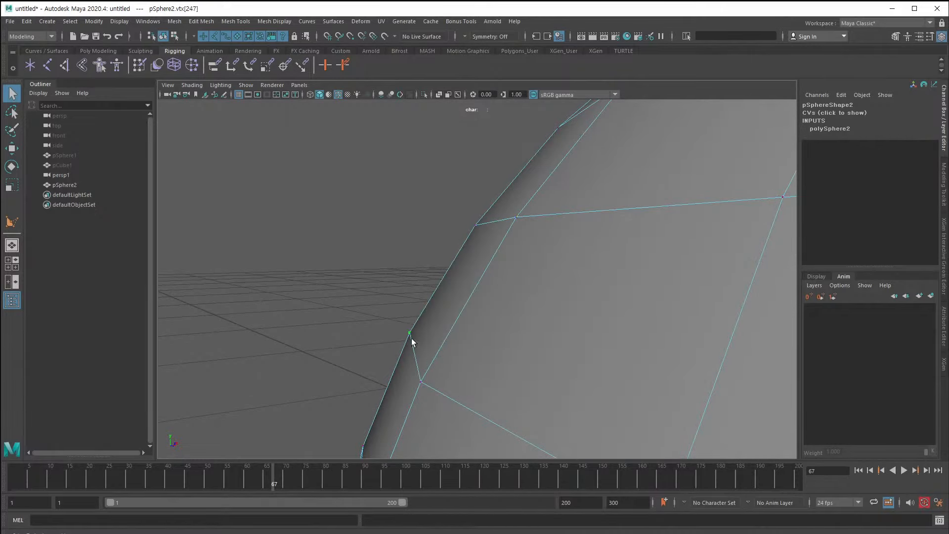
key("w")
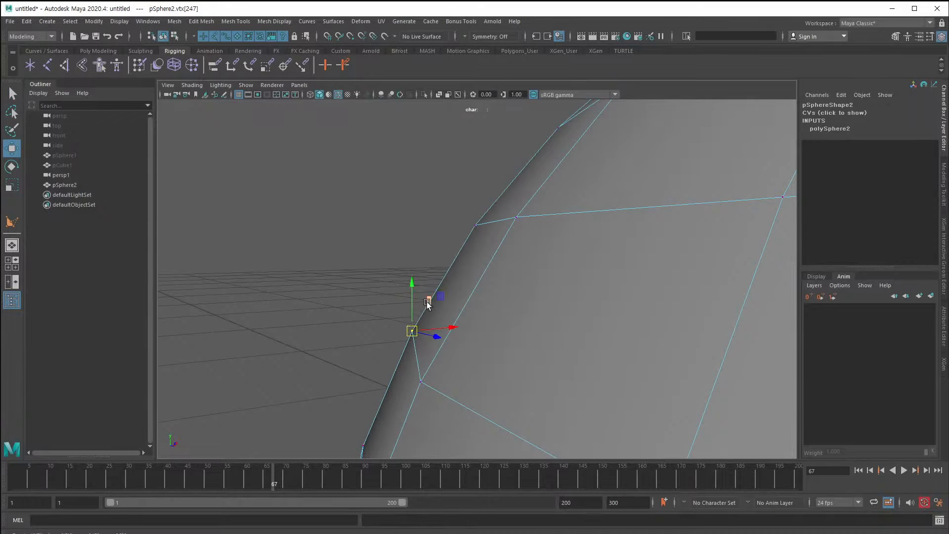
left_click_drag(343, 304, 415, 313, "alt")
right_click_drag(587, 269, 596, 308)
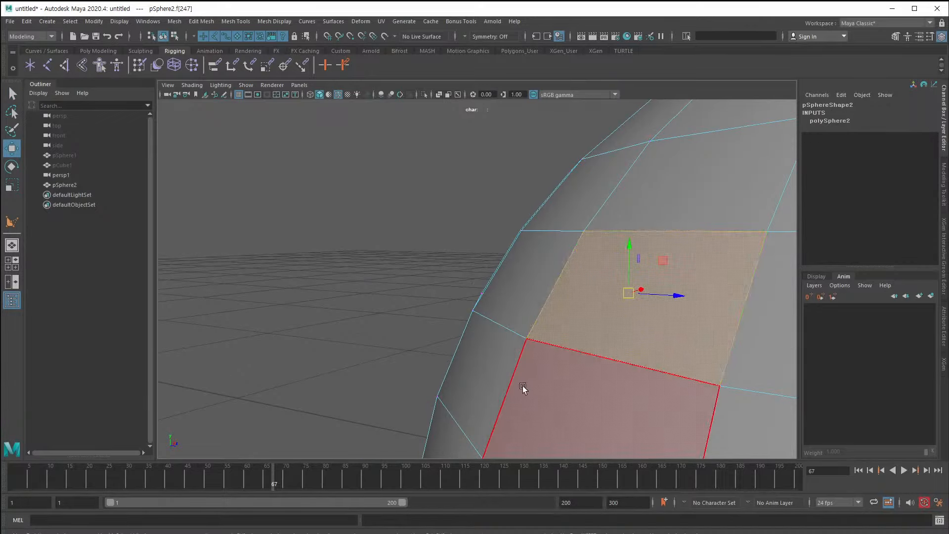
Select the face's upper corner vertex in vertex mode, then switch to edge mode with the face's upper edge selected.
middle_click_drag(523, 388, 415, 375, "alt")
left_click_drag(416, 375, 449, 373, "alt")
middle_click_drag(449, 373, 366, 331, "alt")
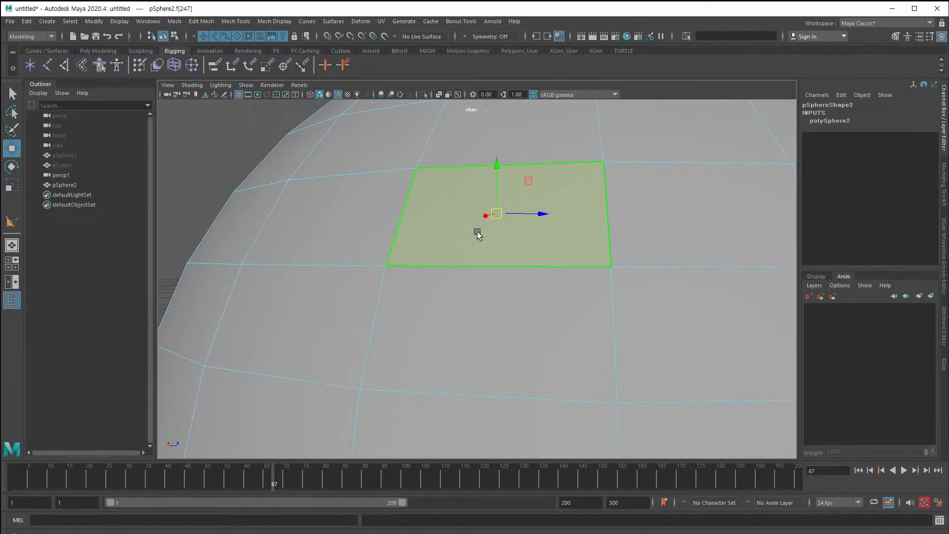
right_click_drag(477, 234, 378, 187)
left_click(411, 176)
left_click(416, 169)
right_click_drag(478, 193, 478, 166)
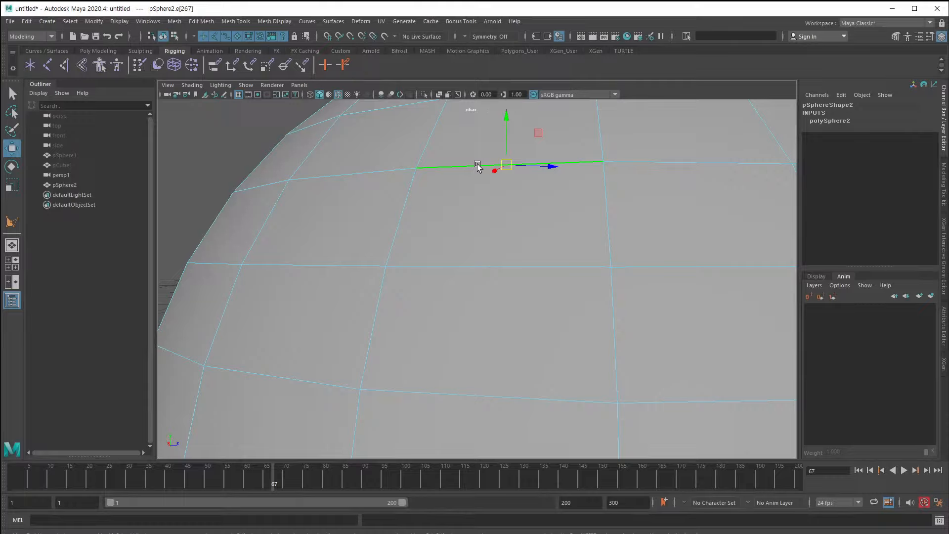
Alternate the sphere between face and edge modes, ending in face mode with the same quad face selected.
right_click_drag(475, 196, 485, 213)
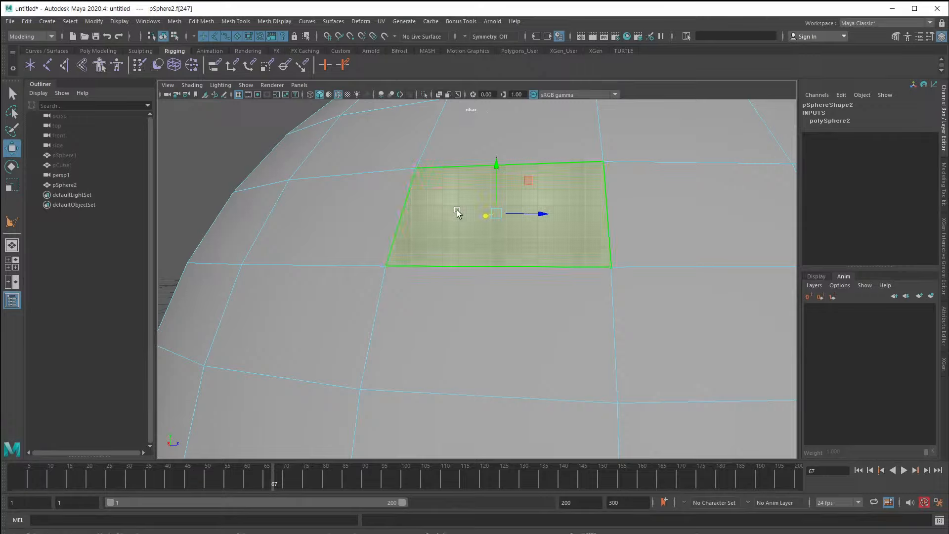
right_click_drag(462, 170, 464, 153)
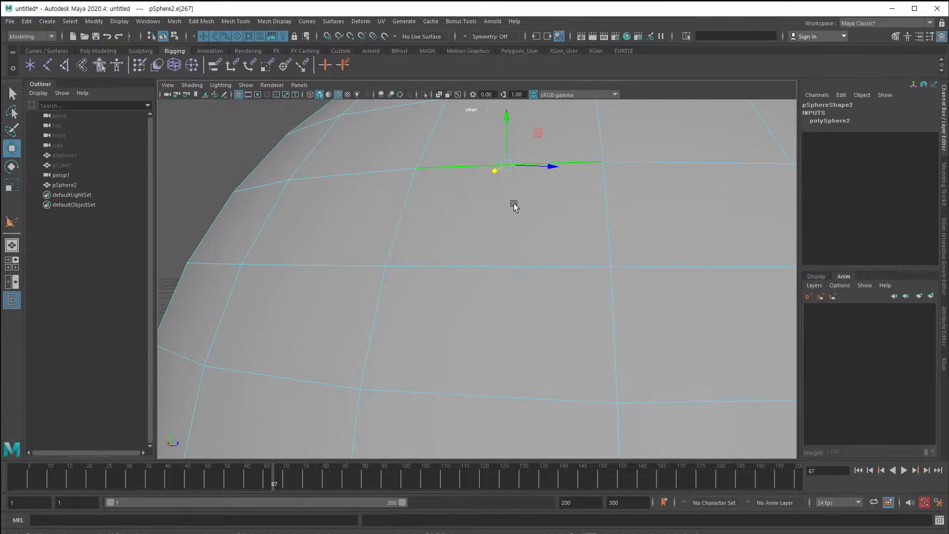
right_click_drag(485, 228, 484, 254)
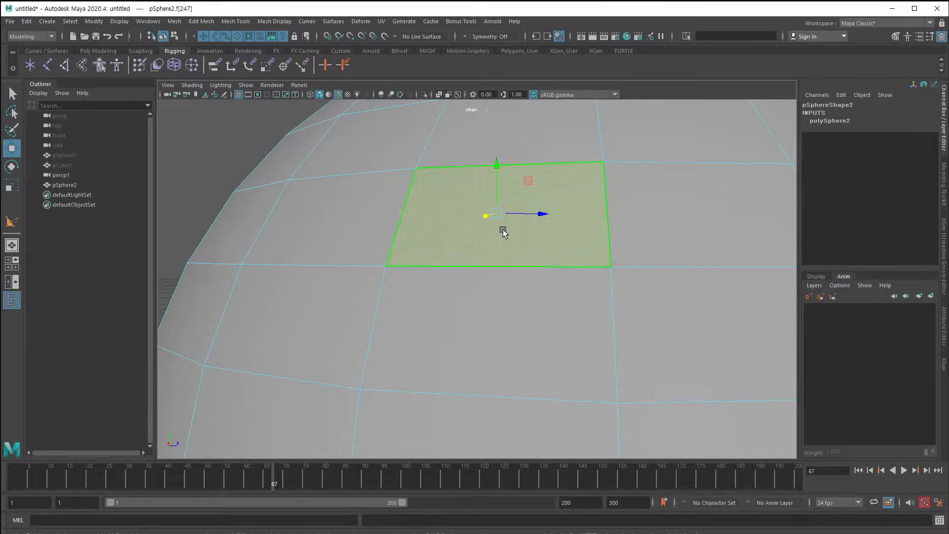
In edge mode, select the face's upper edge and add its adjoining side edge to the selection.
left_click_drag(484, 232, 453, 240, "alt")
scroll(460, 232, "up", 4)
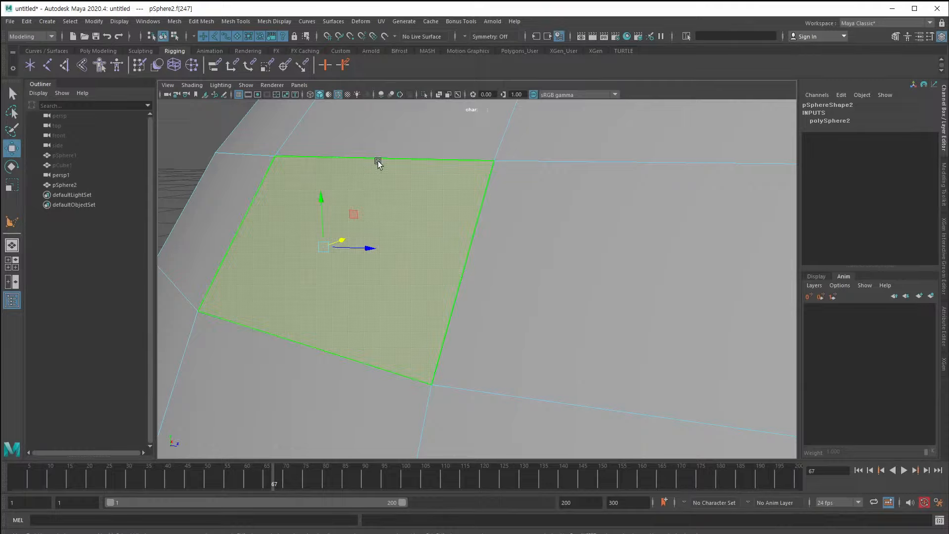
right_click_drag(378, 160, 389, 151)
left_click(396, 157)
left_click(468, 257, "shift")
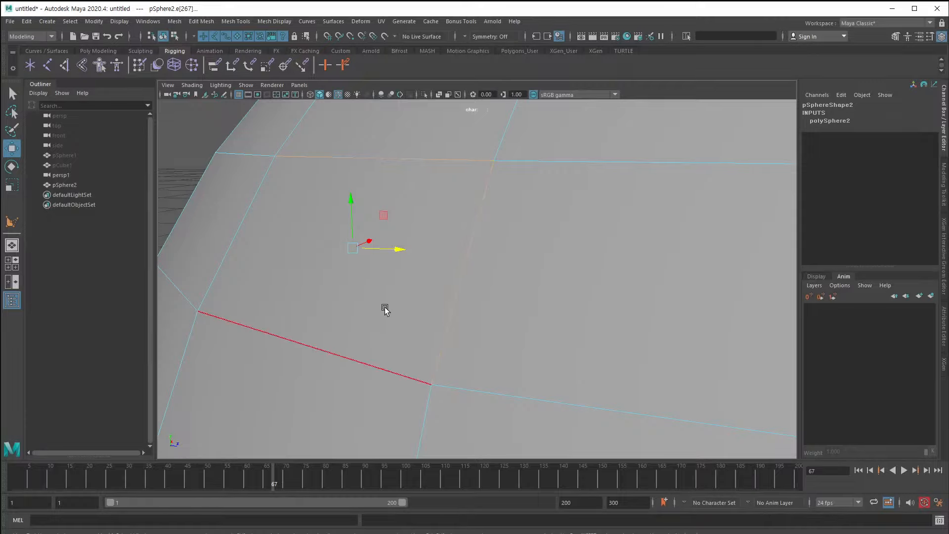
Select the quad face in face mode and add the face directly below it to the selection.
left_click_drag(385, 284, 420, 276, "alt")
middle_click_drag(421, 275, 381, 332, "alt")
right_click_drag(381, 333, 342, 326, "alt")
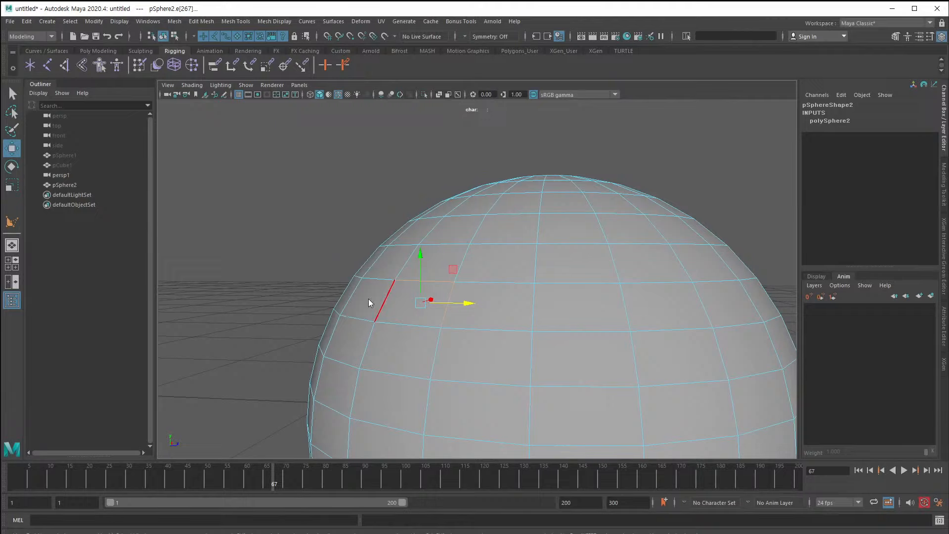
left_click(387, 310)
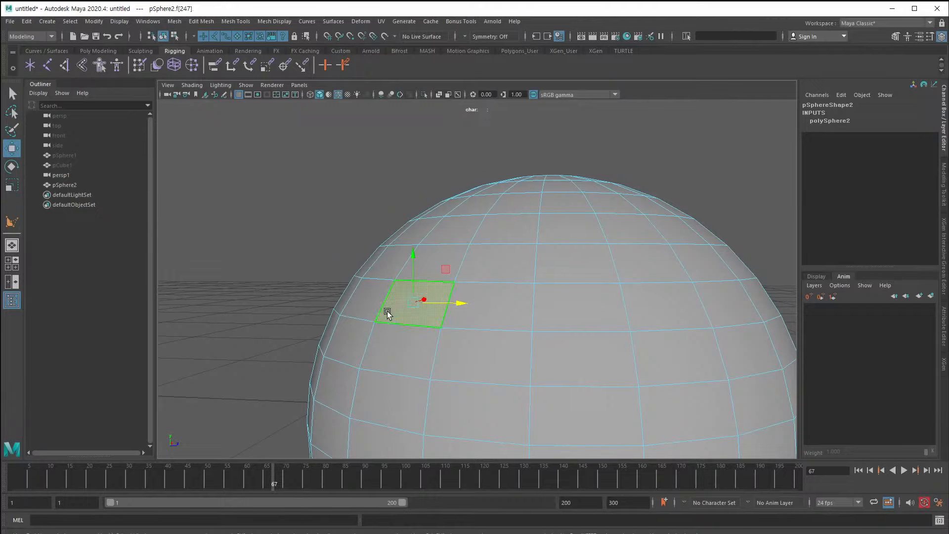
left_click_drag(393, 331, 344, 339, "alt")
left_click(360, 344, "shift")
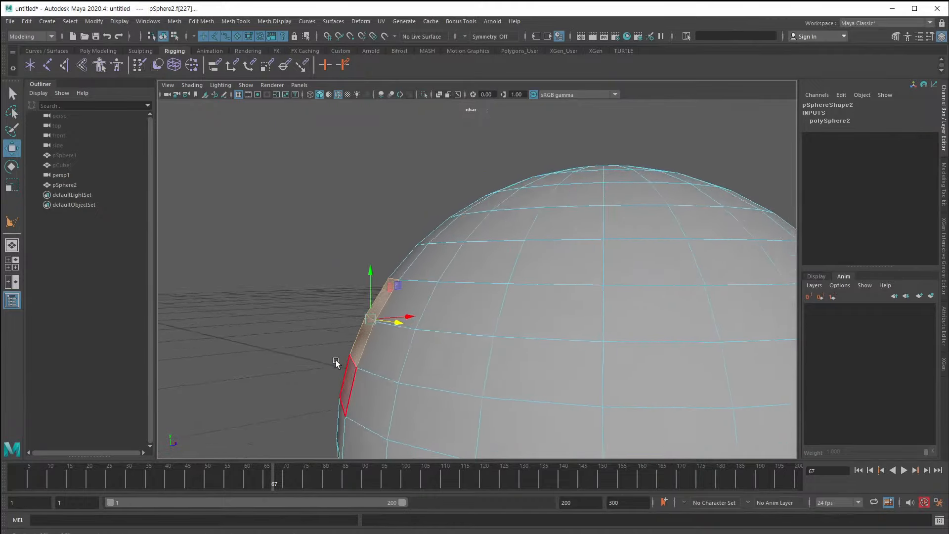
Clear the face selection, then reselect the upper quad face together with the one directly below it.
scroll(339, 360, "up", 10)
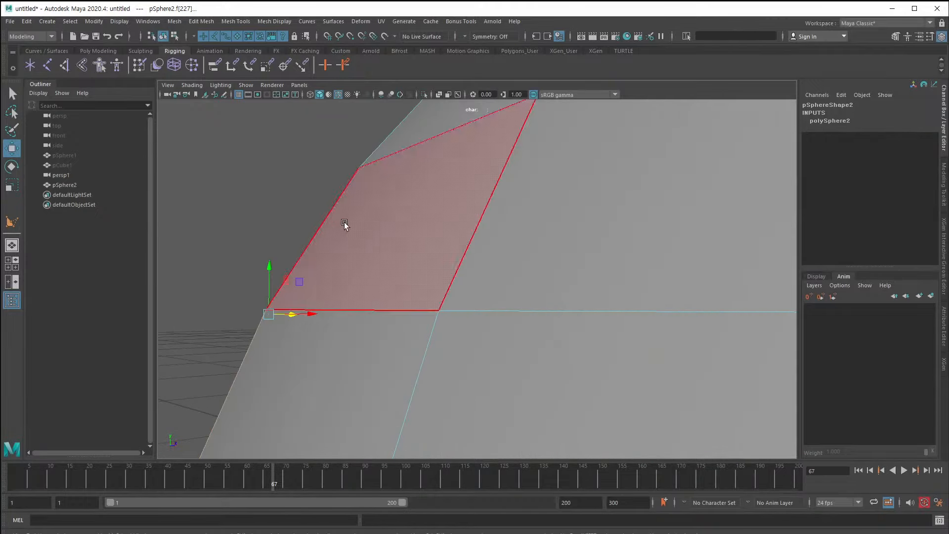
scroll(225, 410, "down", 4)
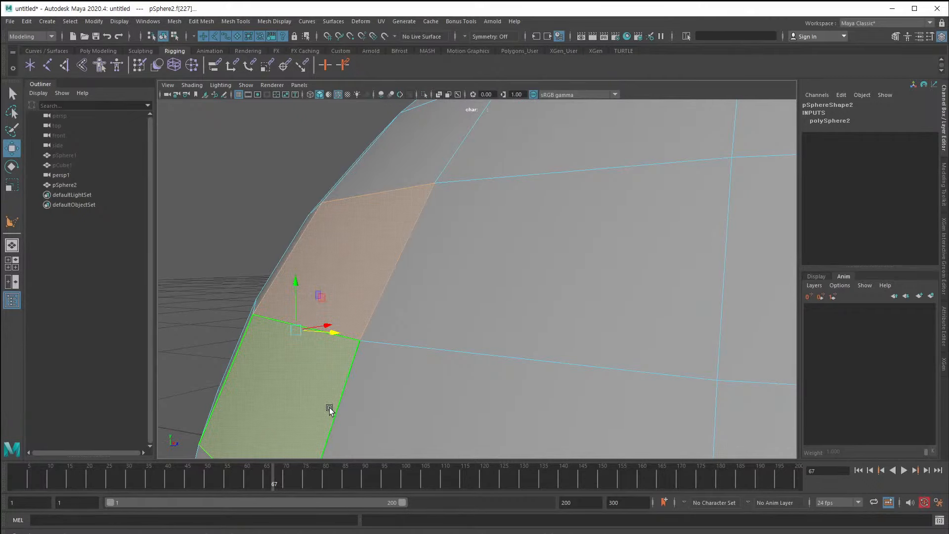
right_click_drag(339, 381, 151, 304, "alt")
left_click_drag(170, 316, 295, 350, "alt")
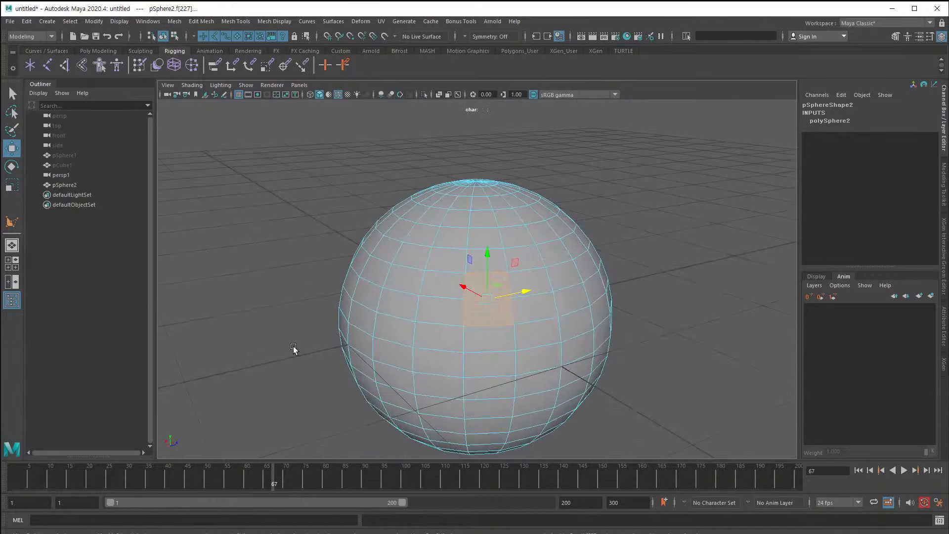
right_click_drag(308, 354, 392, 388, "alt")
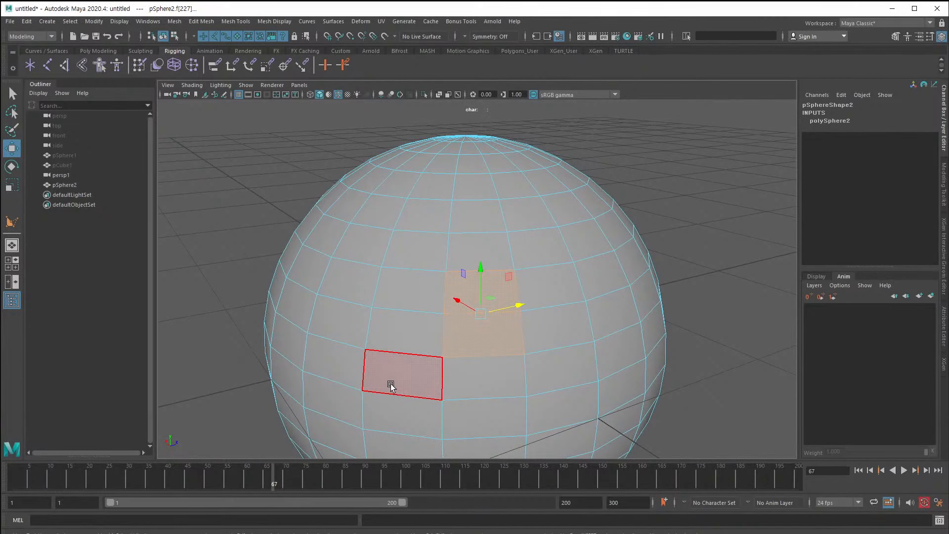
left_click_drag(391, 384, 345, 346, "alt")
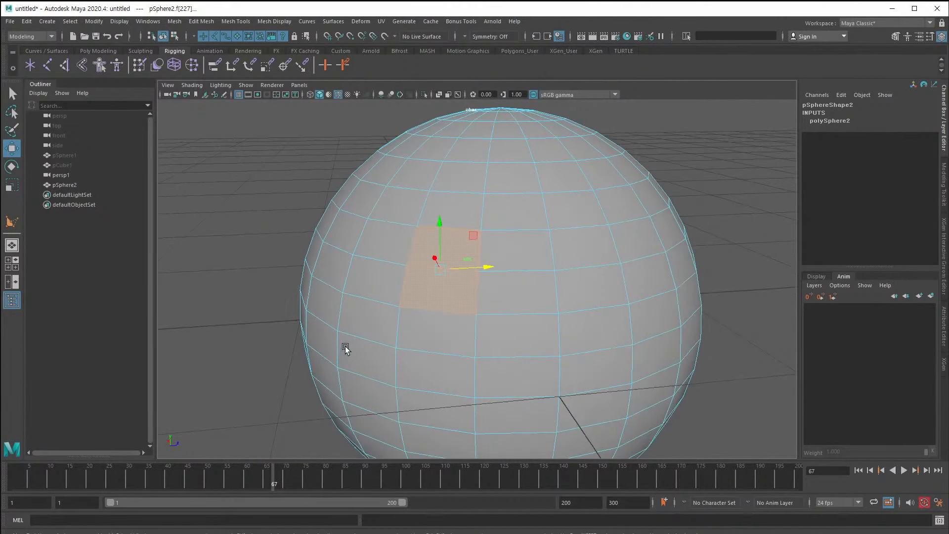
left_click(287, 256)
left_click(431, 250)
left_click(434, 289, "shift")
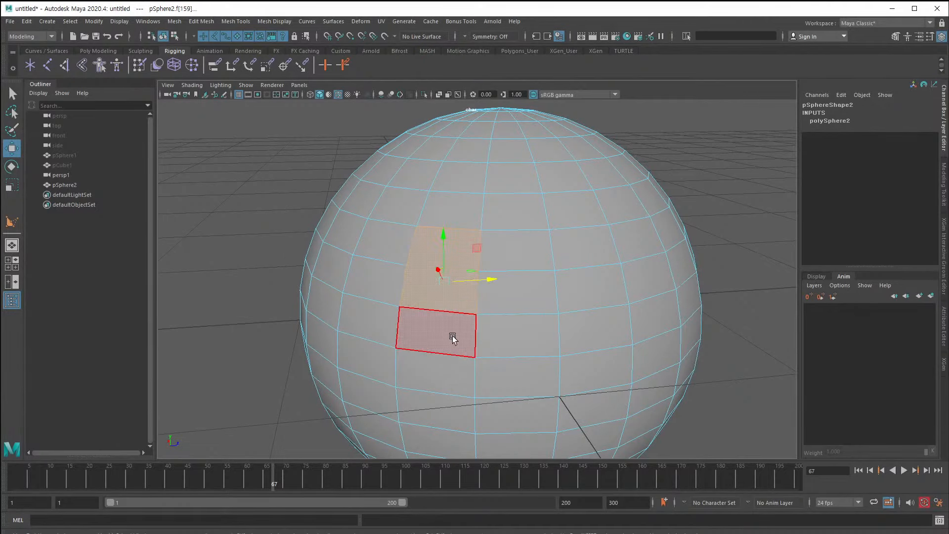
Switch the sphere to vertex mode and select the upper corner vertex of the quad face.
left_click_drag(452, 339, 393, 333, "alt")
right_click_drag(393, 334, 475, 366, "alt")
left_click_drag(430, 353, 466, 354, "alt")
middle_click_drag(458, 354, 459, 431, "alt")
right_click_drag(459, 431, 496, 456, "alt")
right_click_drag(387, 262, 360, 260)
left_click(367, 252)
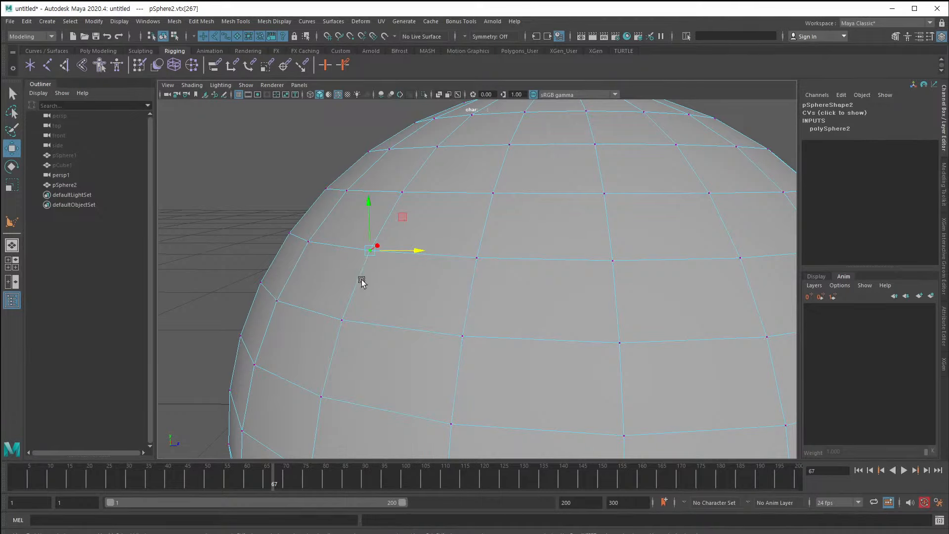
In edge mode, pick the quad face's side and upper edges individually, then select both together.
right_click_drag(420, 289, 420, 252)
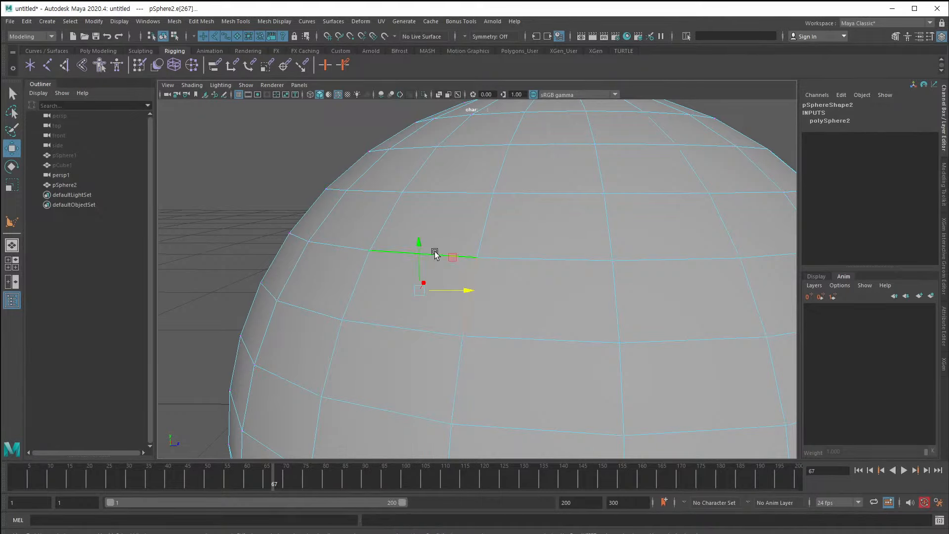
left_click(469, 297)
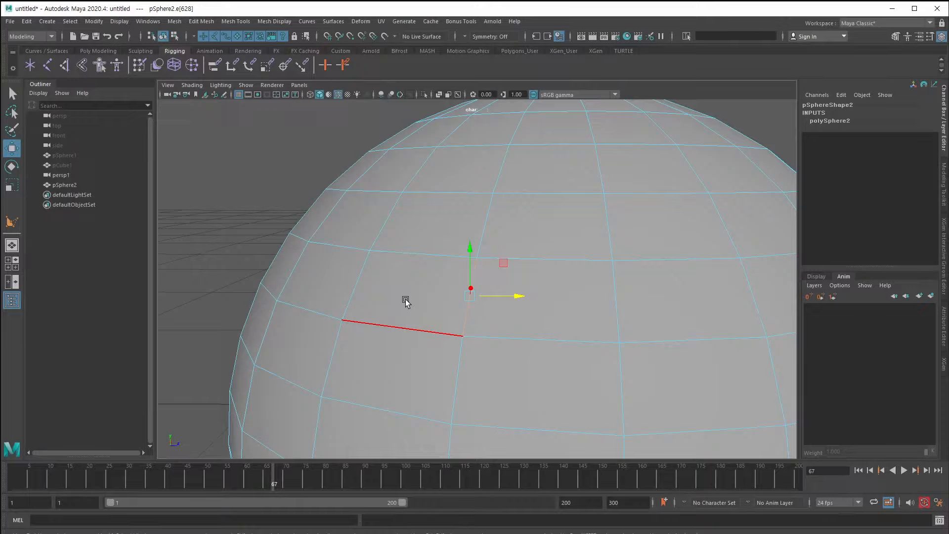
left_click(390, 258)
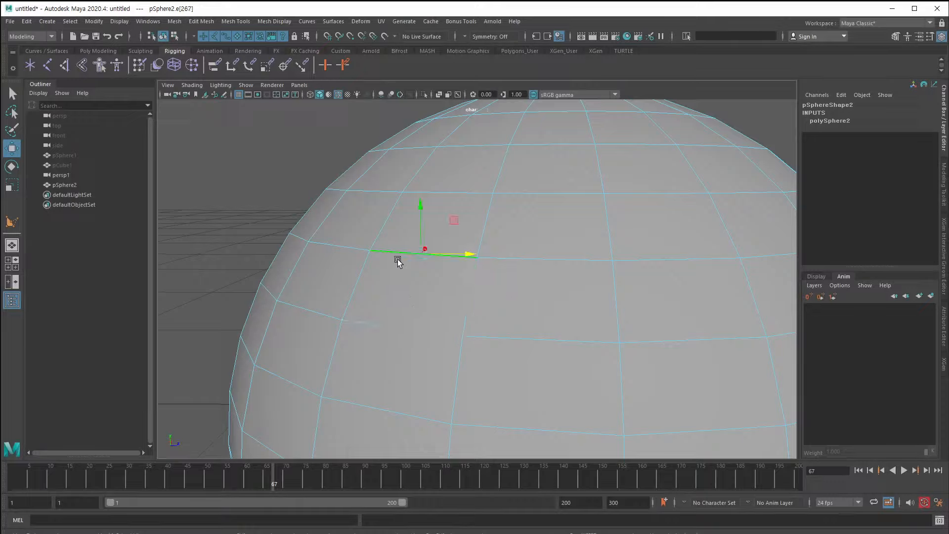
left_click(461, 319)
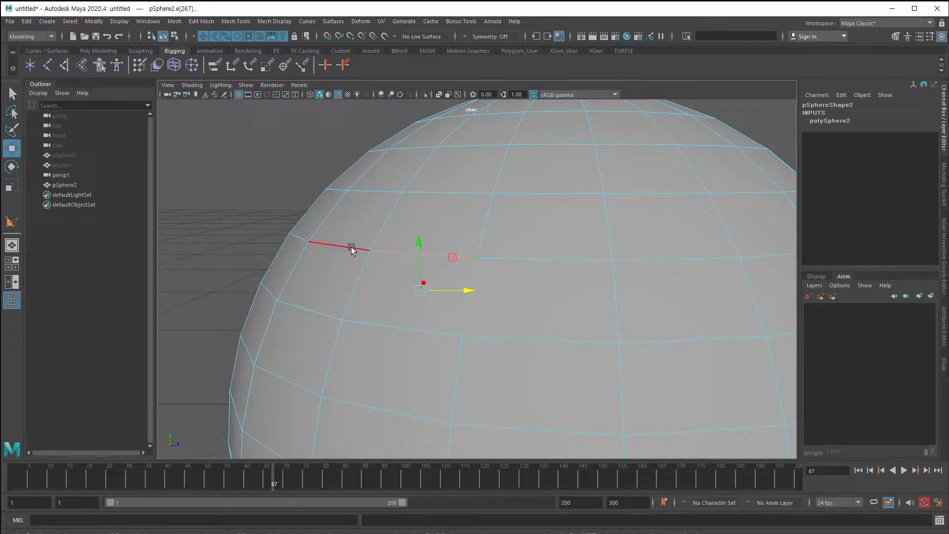
Turn on component selection, then switch to face mode and select the quad face enclosed by those edges.
key("F8")
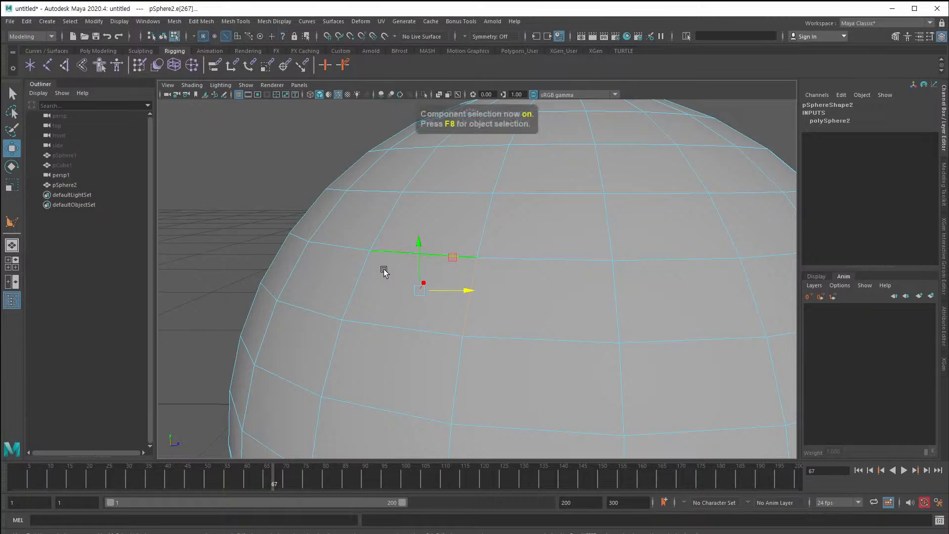
right_click_drag(382, 269, 388, 293)
left_click(387, 294)
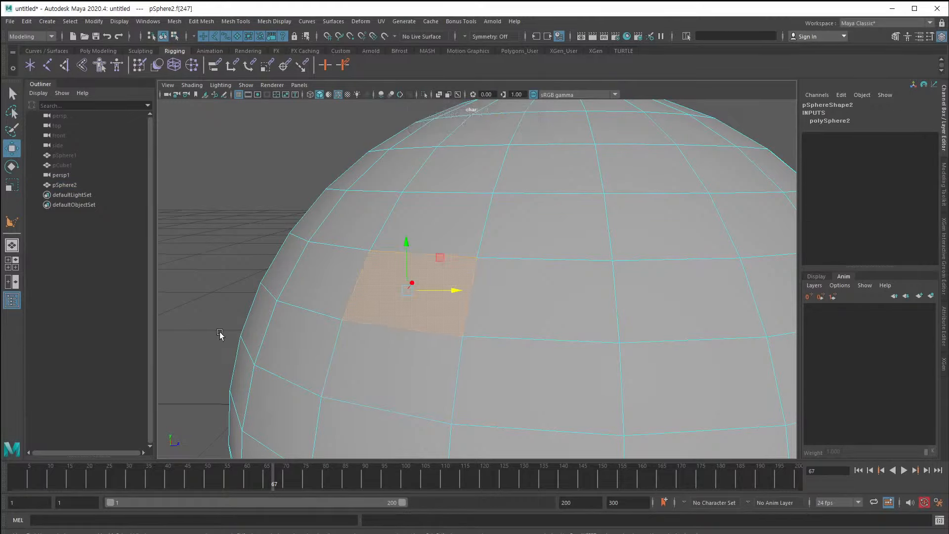
Switch the sphere back to vertex mode and pick a corner vertex of the quad face.
left_click_drag(221, 333, 359, 347, "alt")
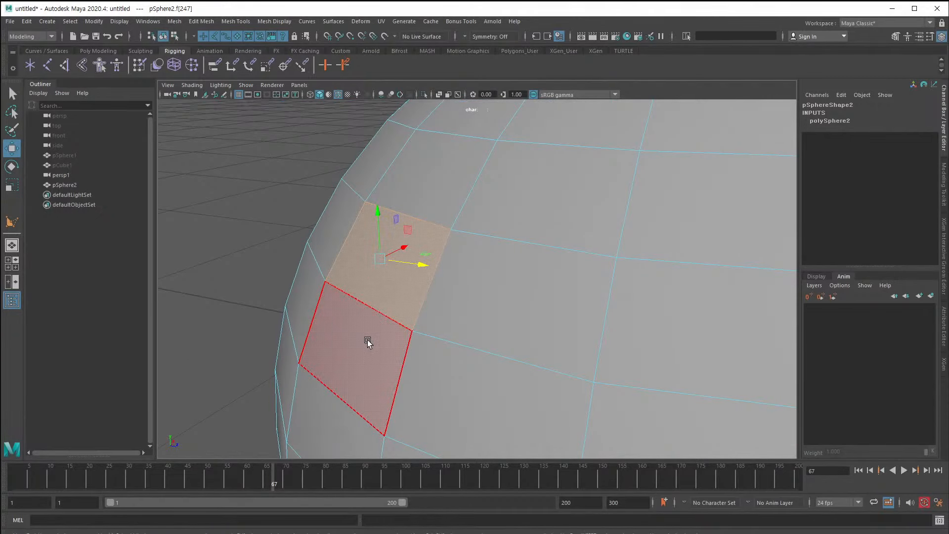
left_click_drag(367, 340, 362, 329, "alt")
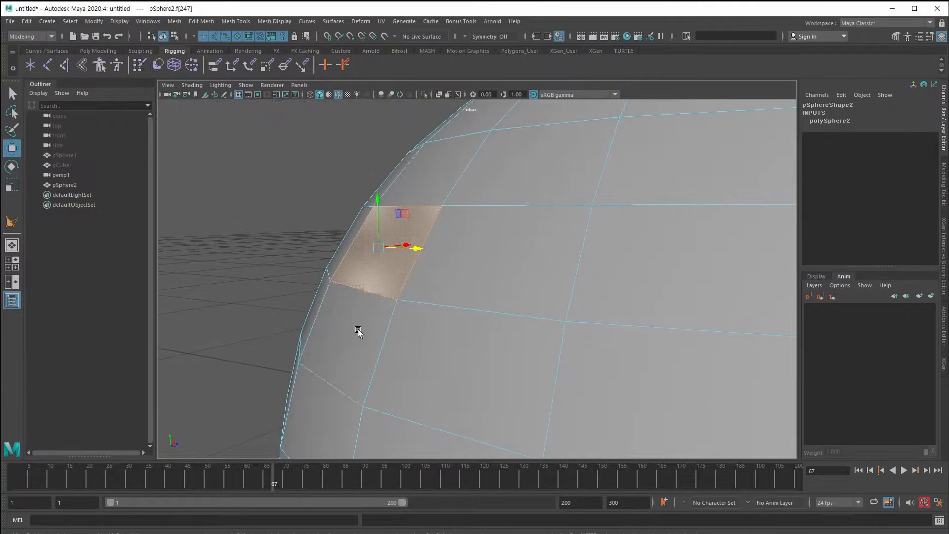
key("F9")
left_click(332, 281)
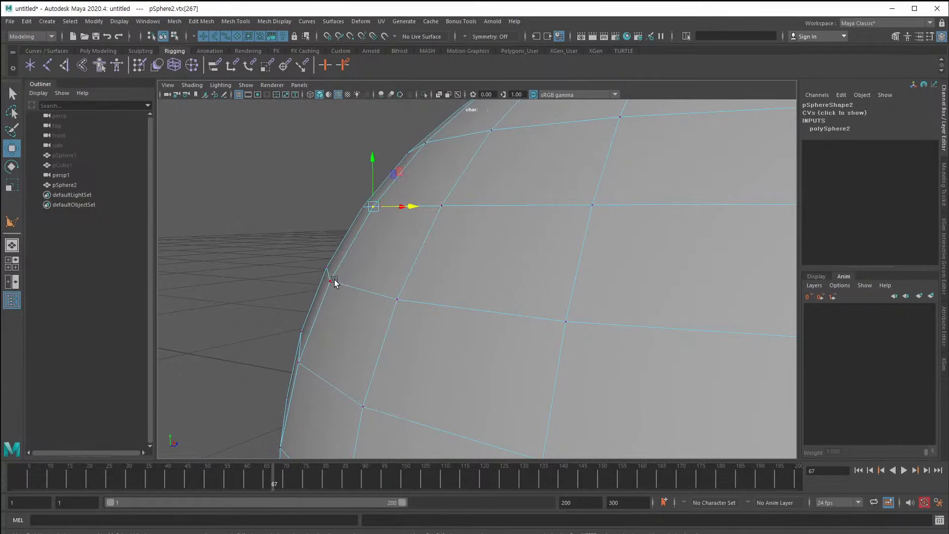
Try moving a vertex near the sphere's outline outward, and undo the move.
left_click(332, 281)
left_click_drag(331, 278, 303, 267)
key("ctrl+z")
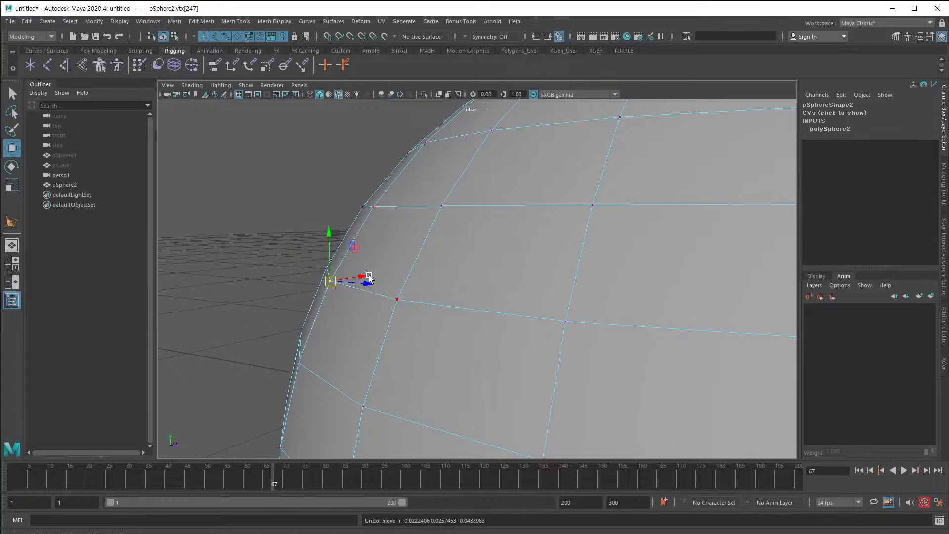
Return the sphere from vertex editing to object selection.
left_click_drag(368, 276, 515, 238, "alt")
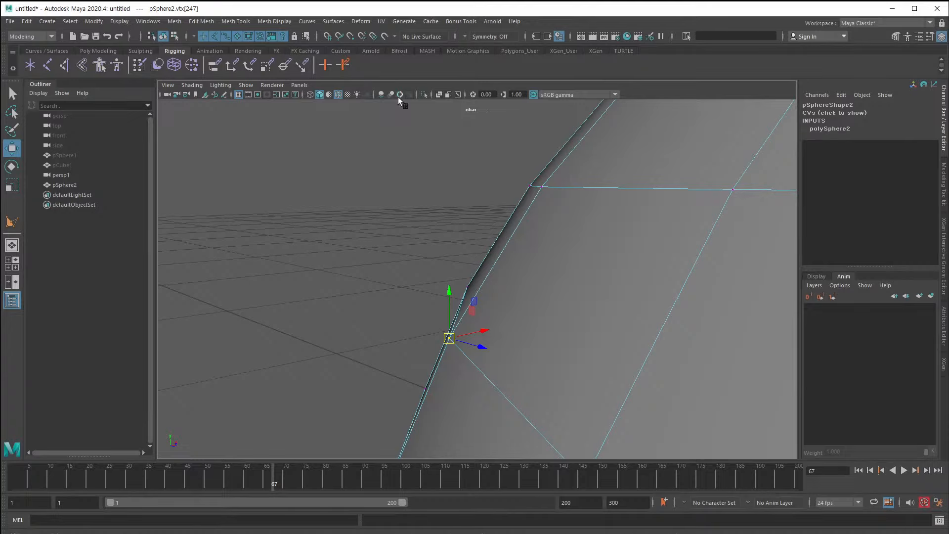
left_click_drag(438, 236, 394, 328, "alt")
key("F8")
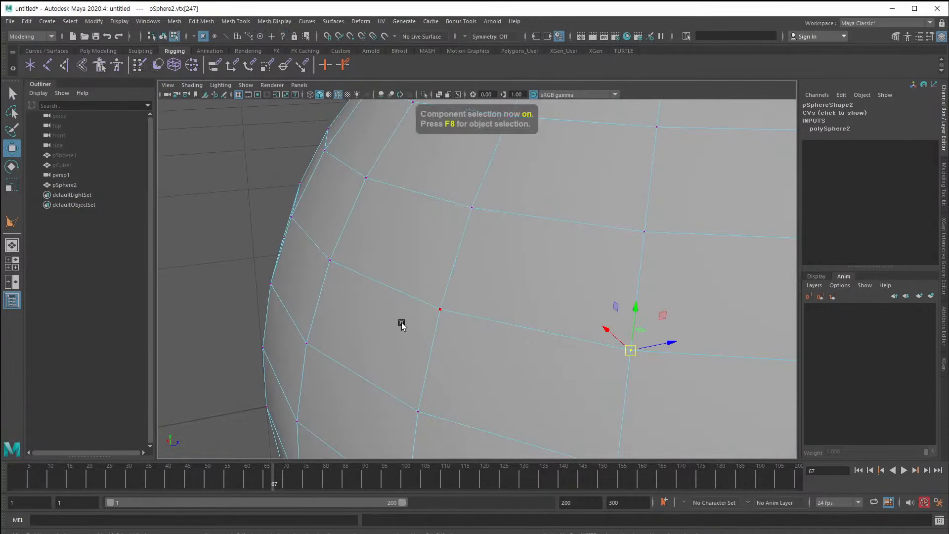
key("F8")
right_click_drag(420, 329, 346, 314, "alt")
left_click_drag(345, 313, 310, 316, "alt")
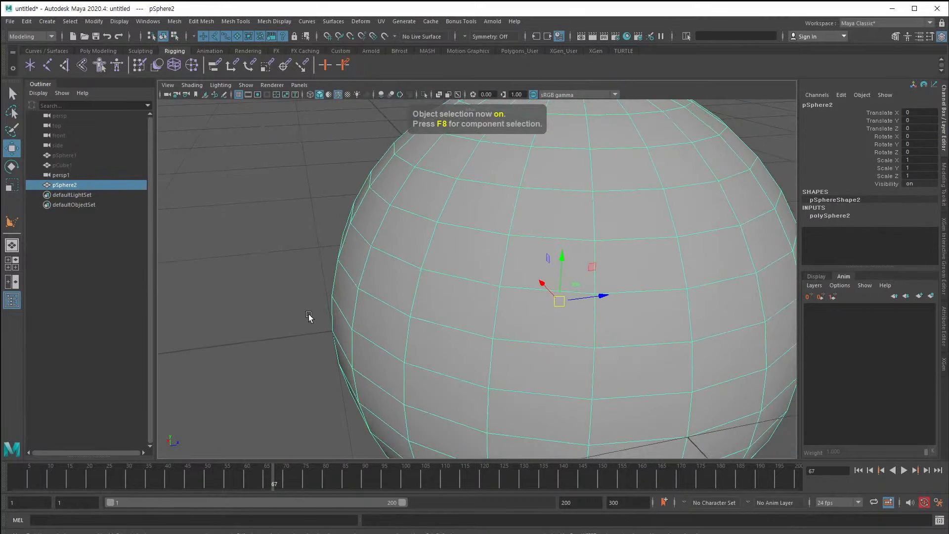
Switch the sphere to Multi component mode and select one horizontal edge on its front.
right_click(442, 260)
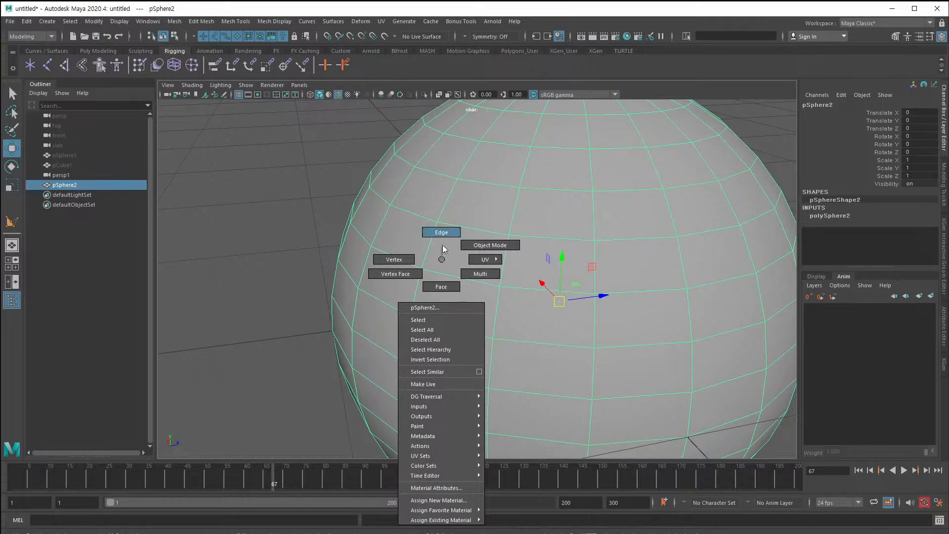
right_click_drag(442, 246, 444, 257)
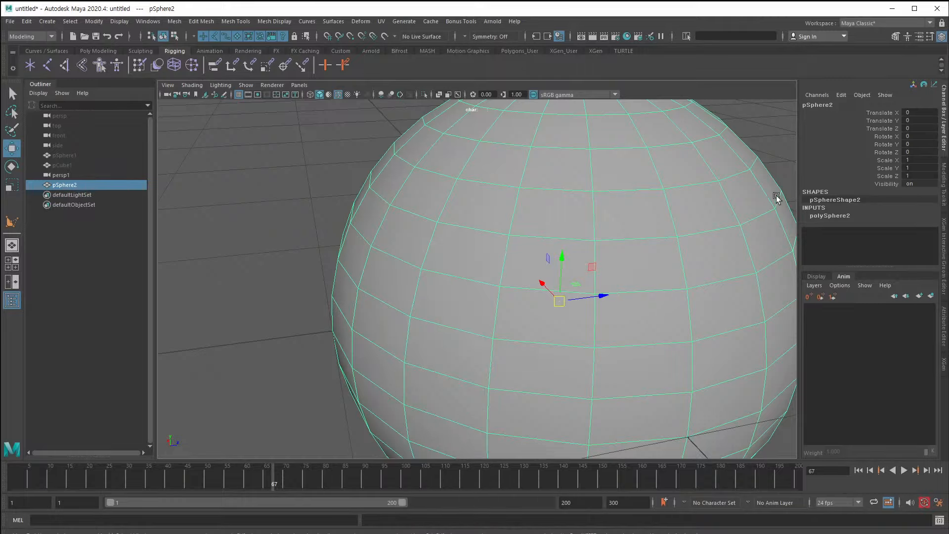
right_click(523, 241)
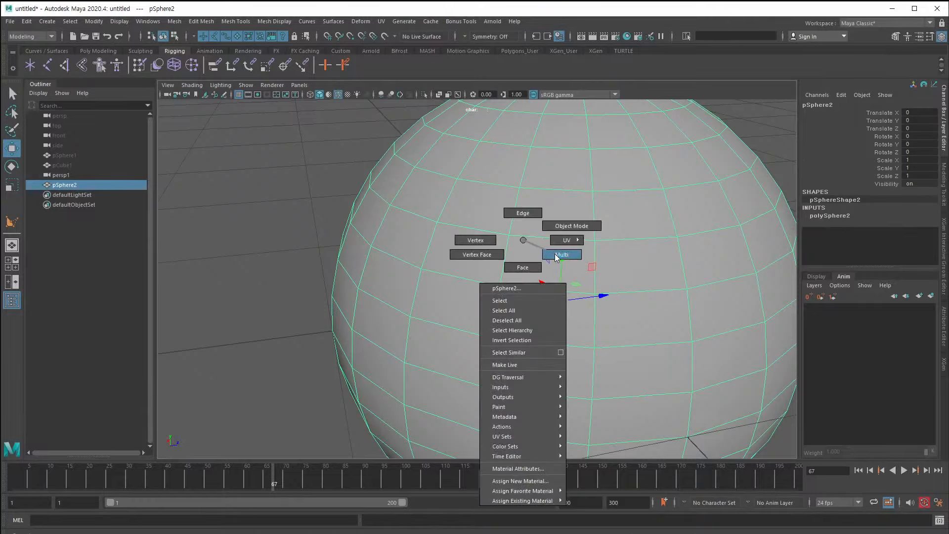
right_click_drag(556, 258, 557, 257)
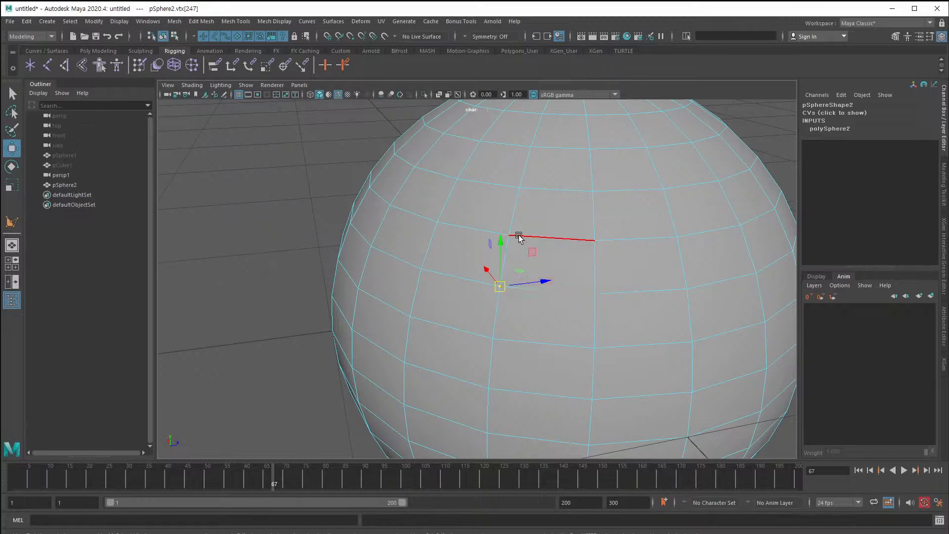
left_click(569, 242)
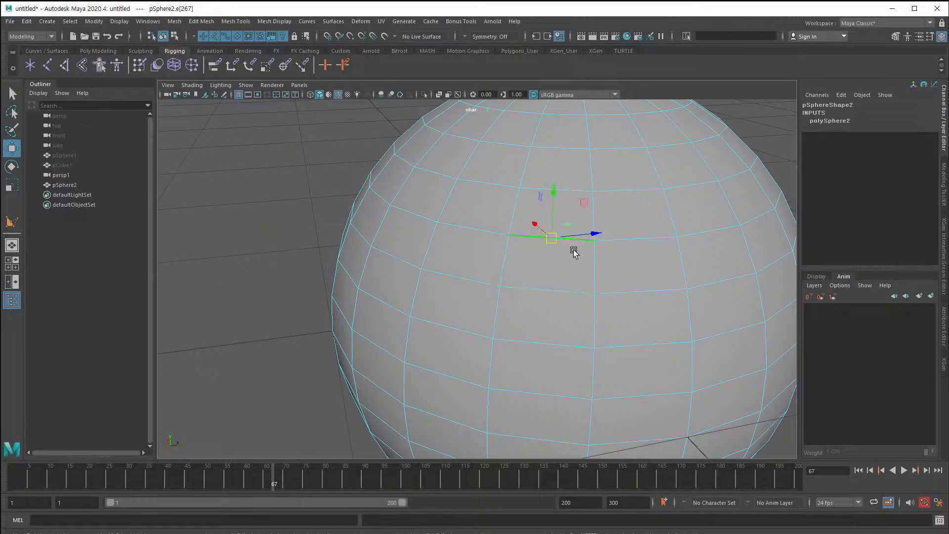
Select the single quad face directly beneath that edge on the sphere.
left_click(546, 264)
right_click(548, 262)
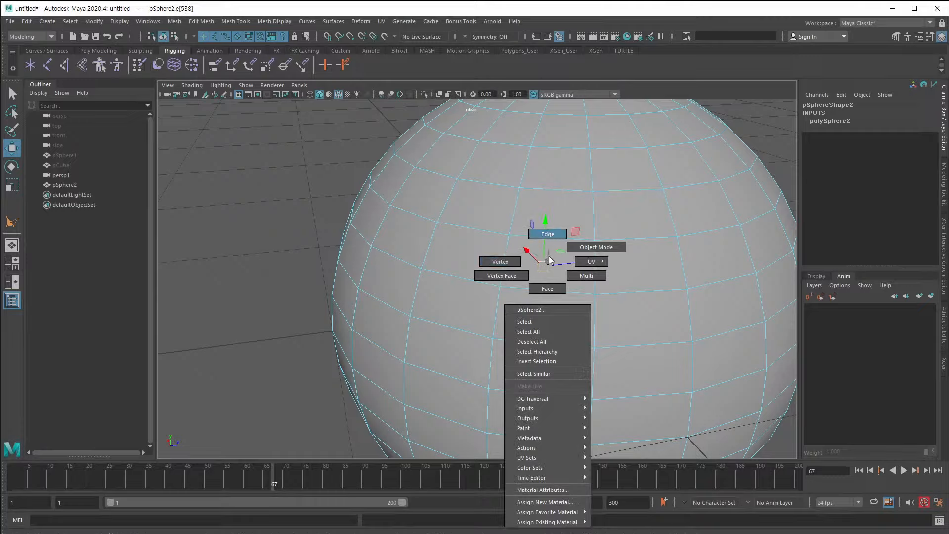
right_click_drag(550, 277, 548, 265)
right_click(532, 258)
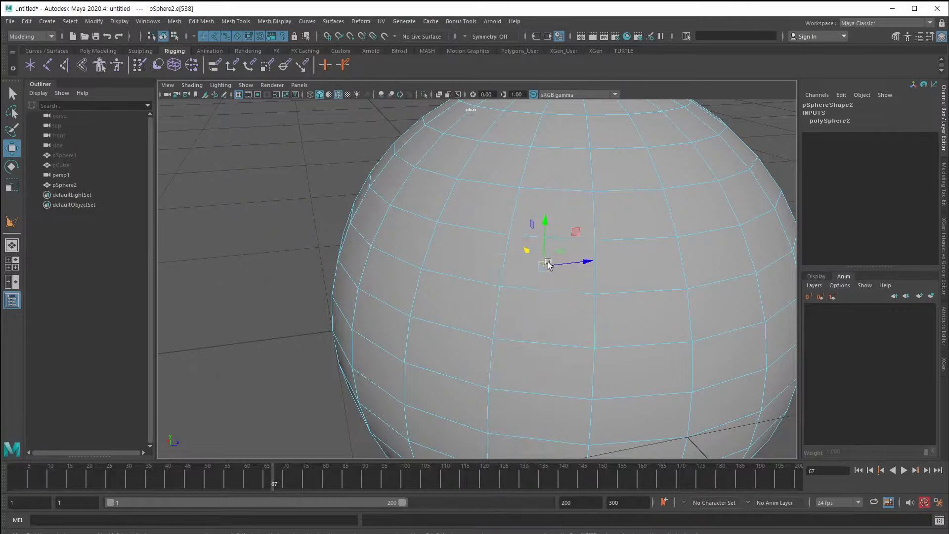
left_click(526, 275)
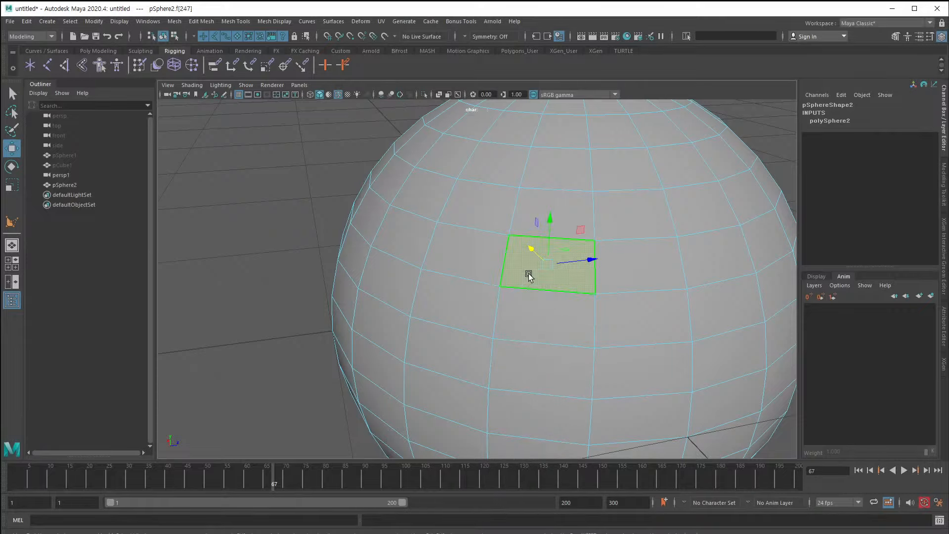
key("f")
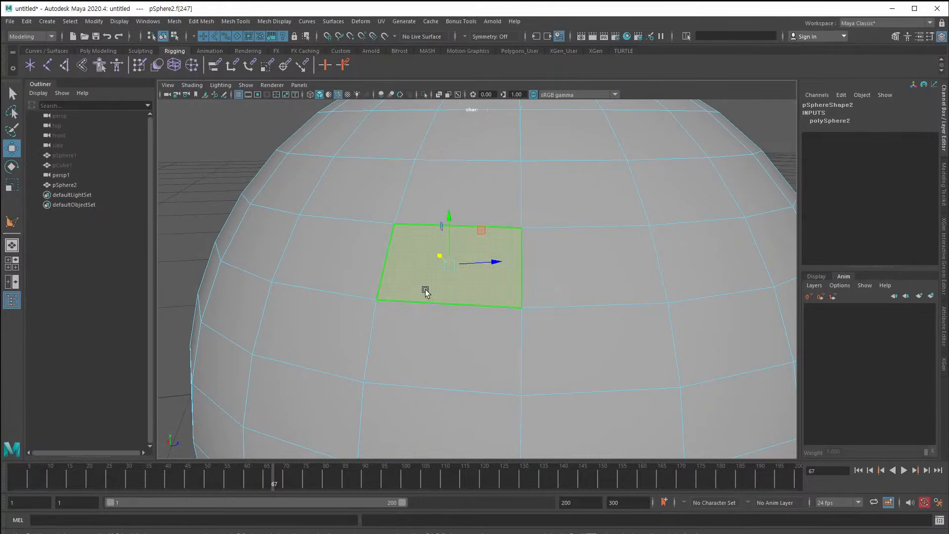
scroll(330, 261, "down", 6)
scroll(328, 259, "up", 3)
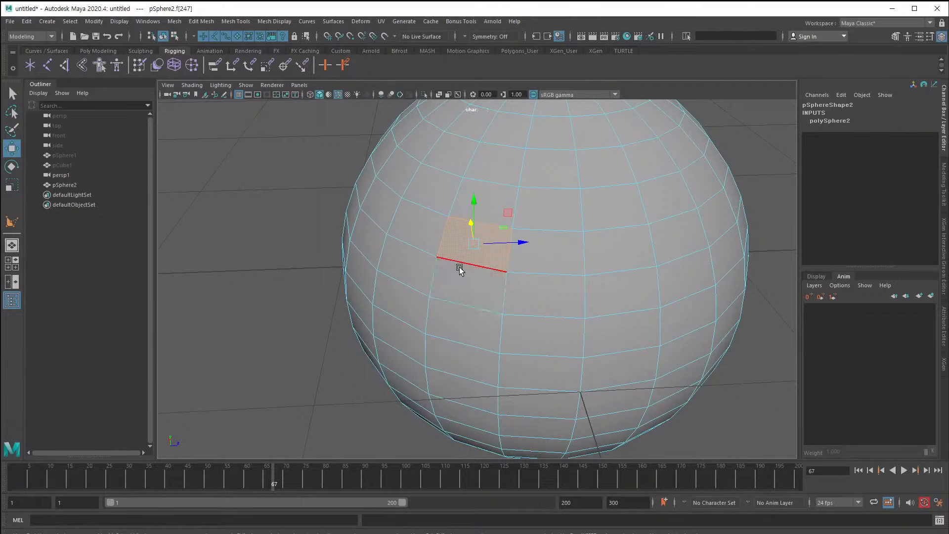
Return the sphere to Object Mode from component selection.
right_click(456, 250)
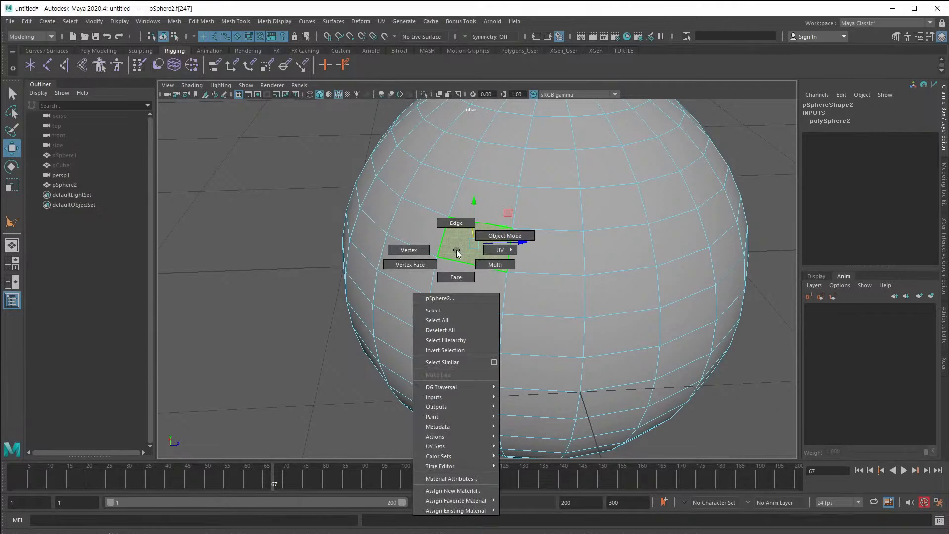
left_click(501, 236)
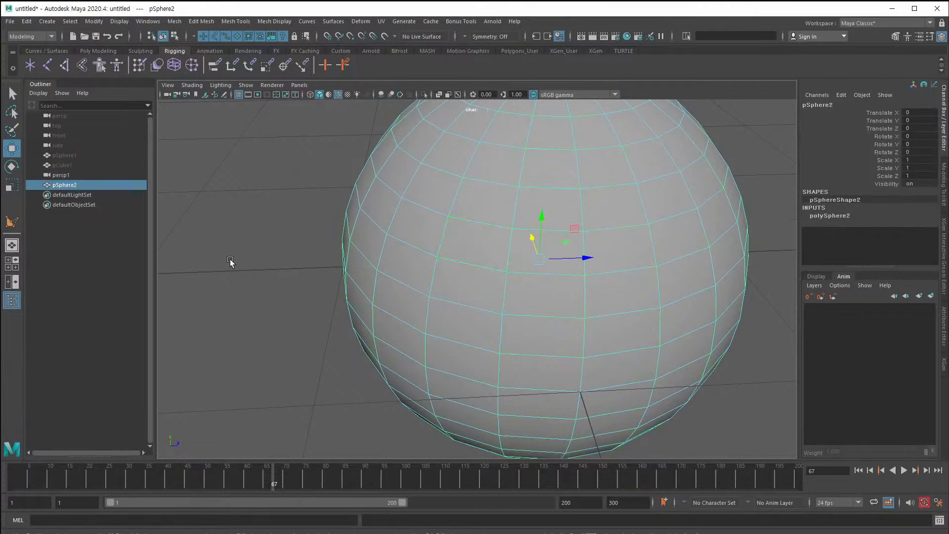
right_click(525, 248)
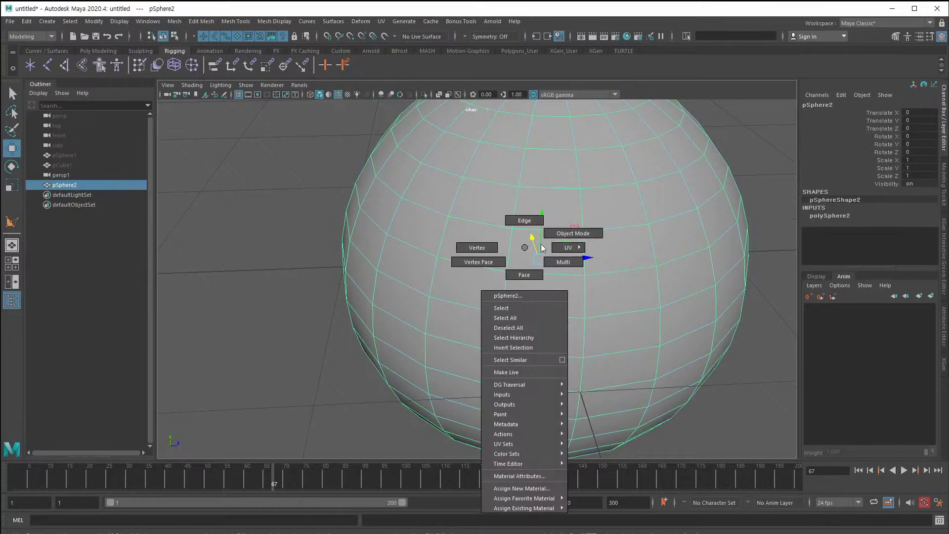
left_click(569, 234)
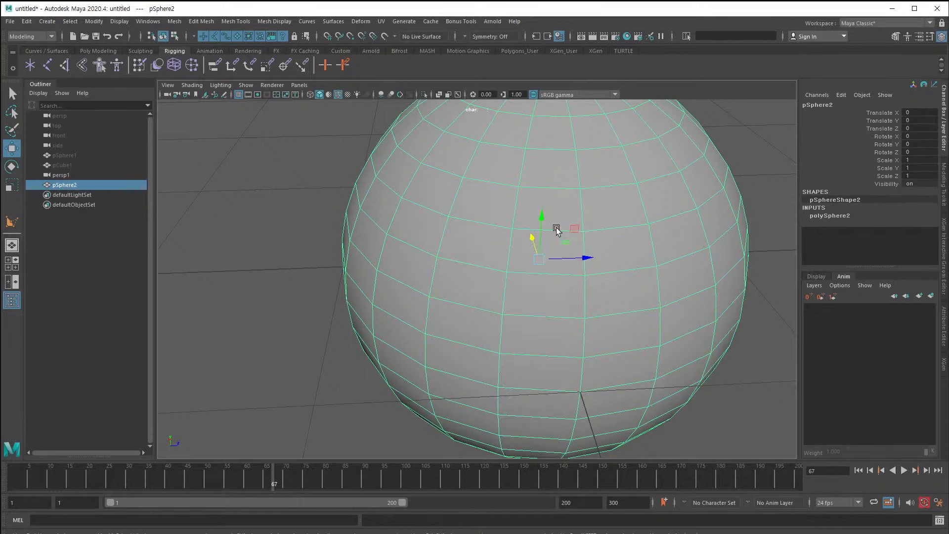
right_click(428, 224)
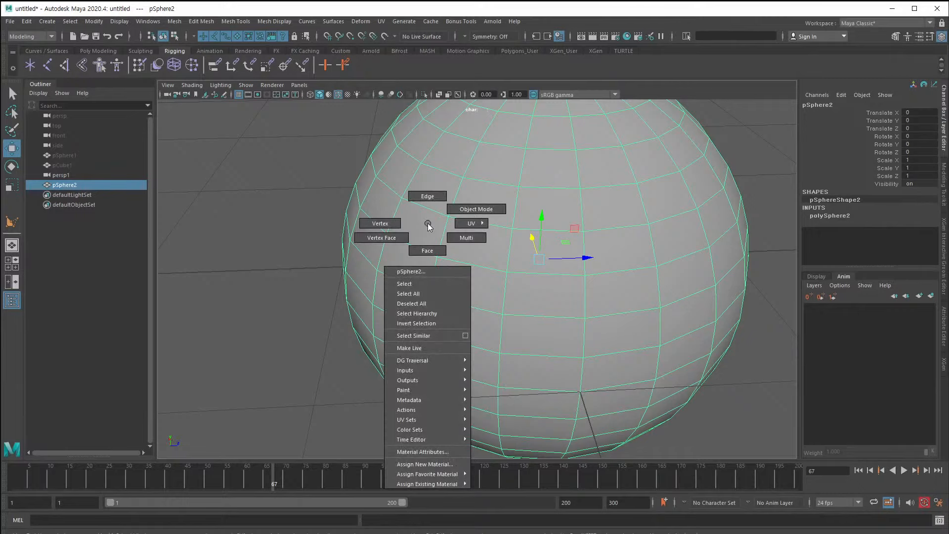
left_click(429, 223)
Switch the sphere to Vertex mode and select several individual vertices on its front one after another.
left_click_drag(433, 321, 423, 317, "alt")
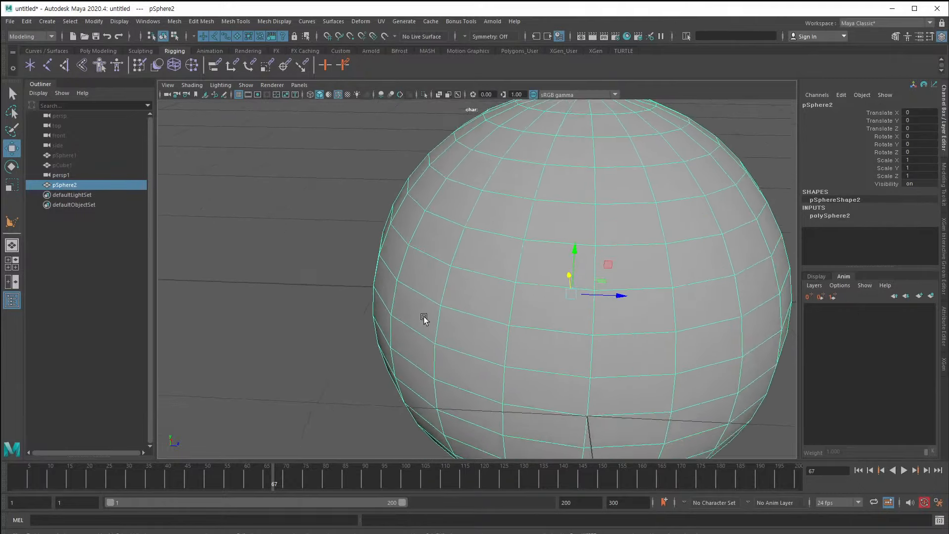
right_click_drag(424, 317, 485, 365, "alt")
middle_click_drag(522, 329, 387, 295, "alt")
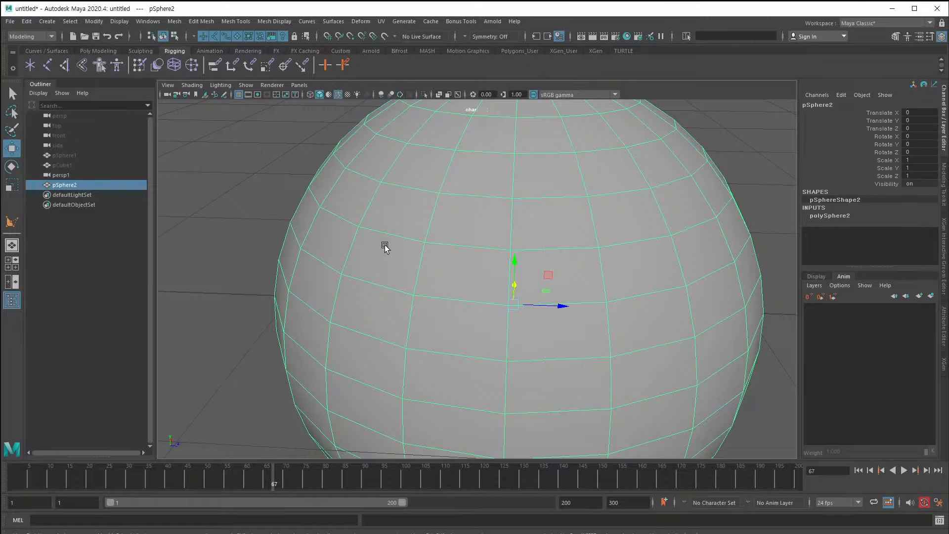
right_click_drag(356, 232, 329, 227)
left_click(358, 228)
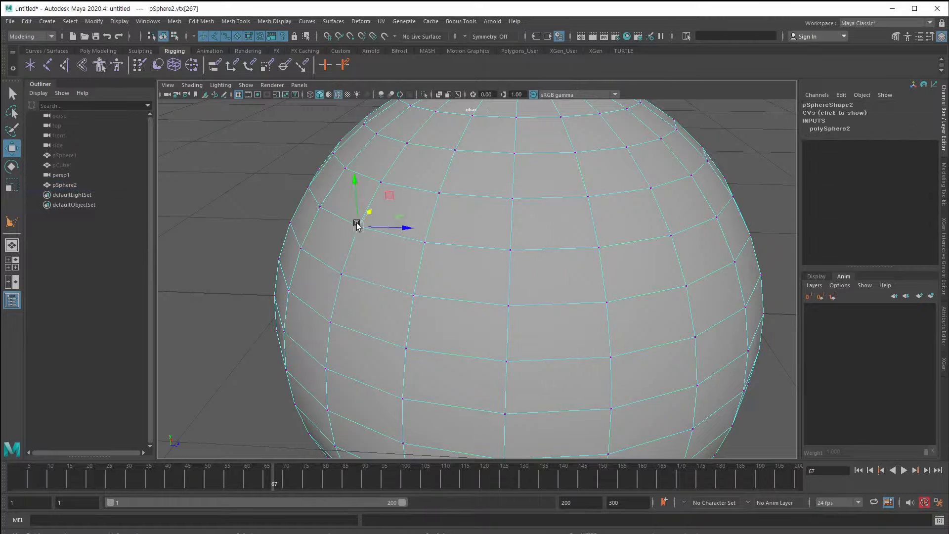
left_click(424, 242)
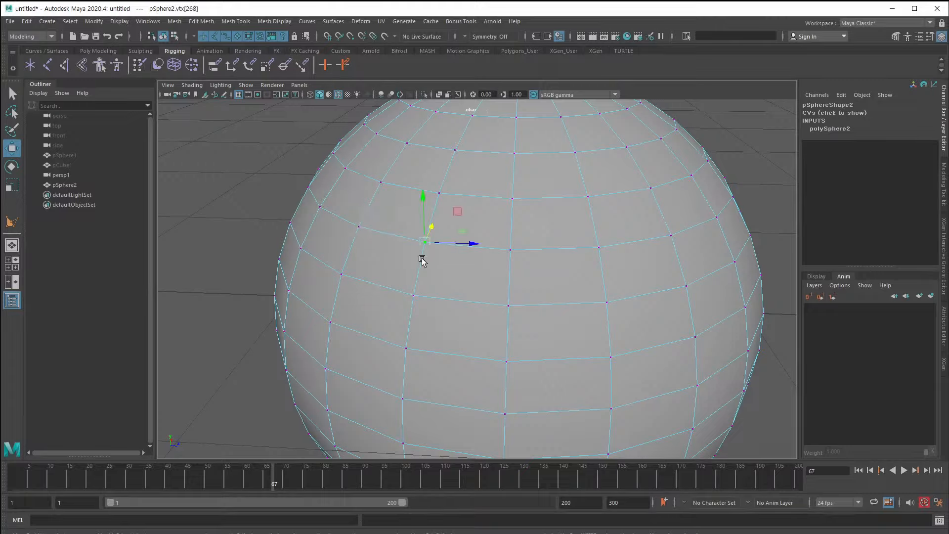
left_click(511, 250)
left_click(509, 305)
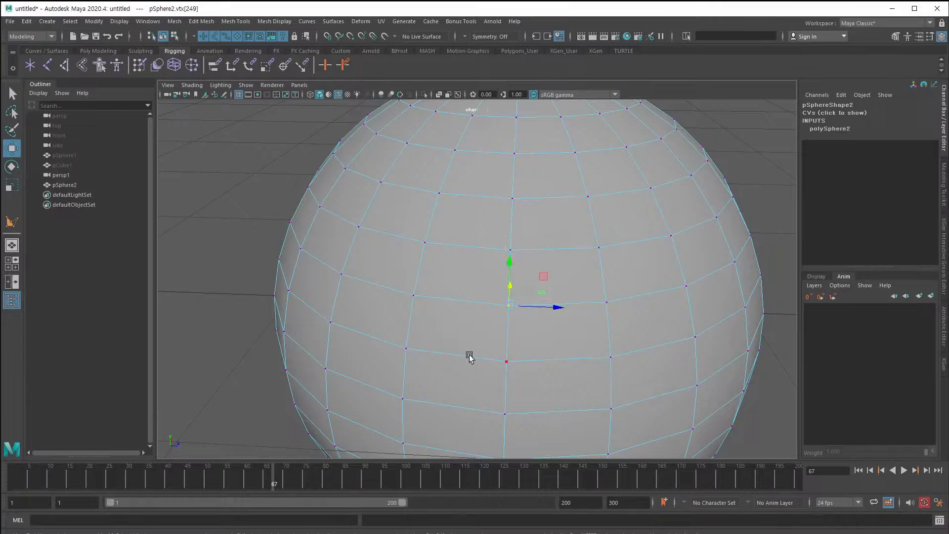
Switch to component selection and select all vertices of the sphere.
key("F8")
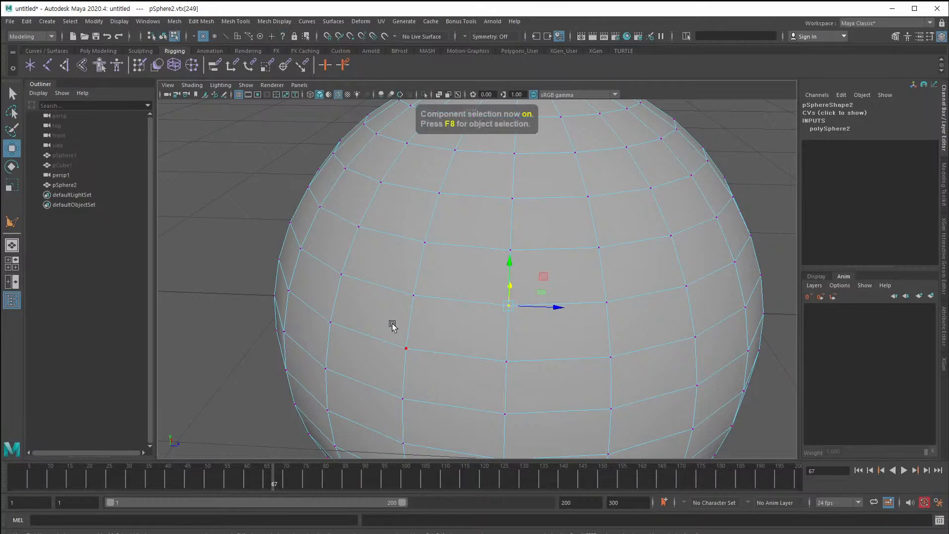
right_click_drag(392, 323, 252, 252, "alt")
left_click_drag(366, 163, 642, 413)
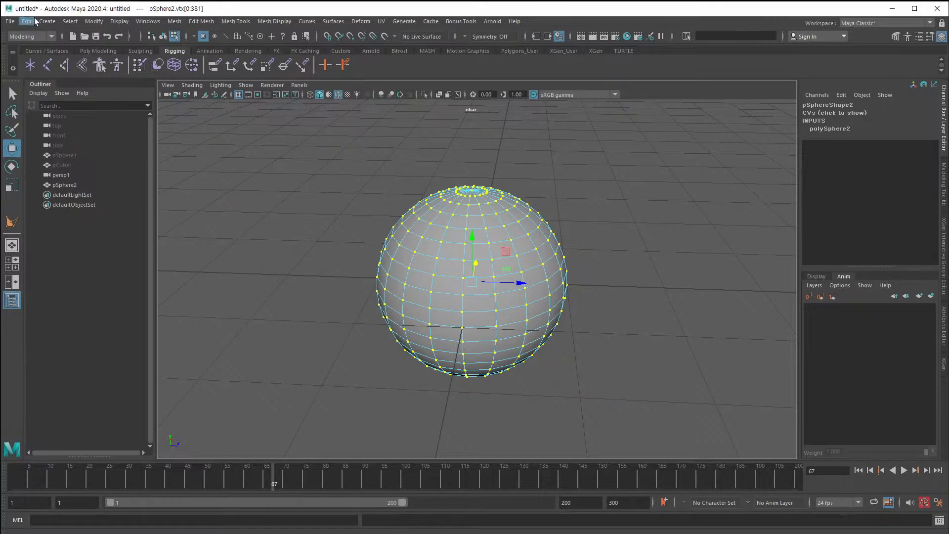
Turn on the Poly Count heads-up display and return the sphere to object selection.
left_click(122, 21)
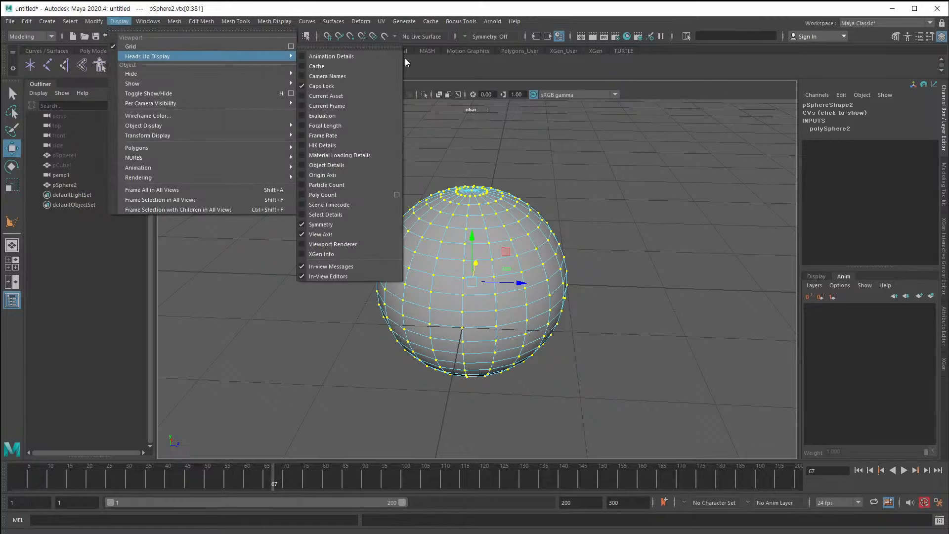
mouse_move(278, 56)
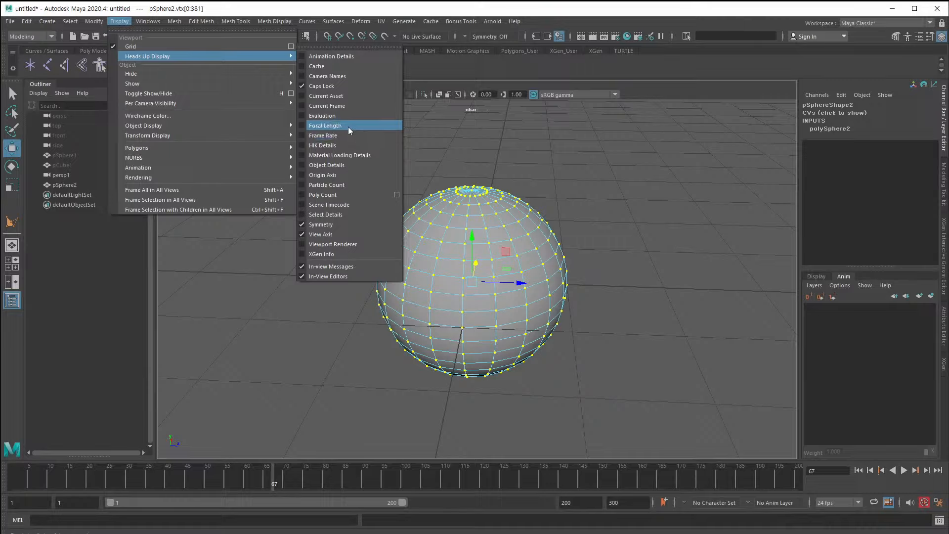
left_click(349, 196)
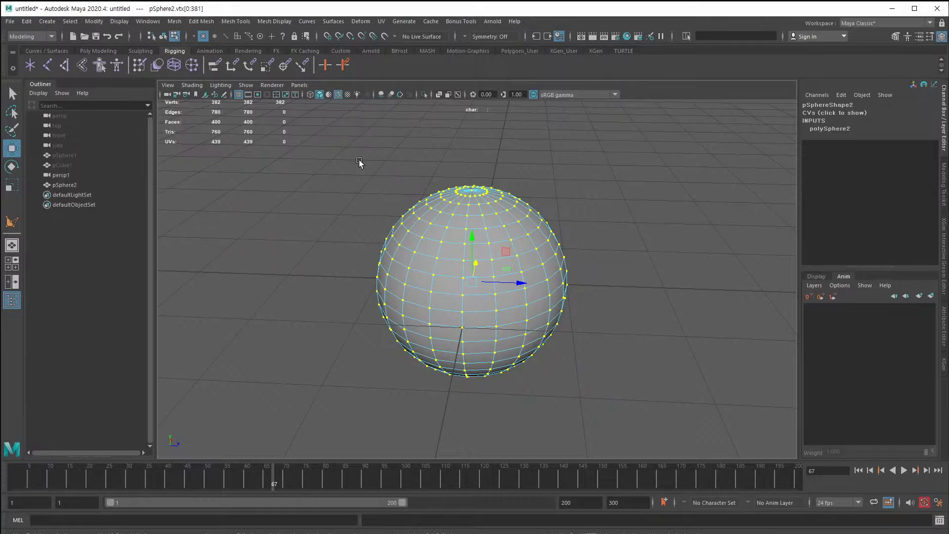
key("F8")
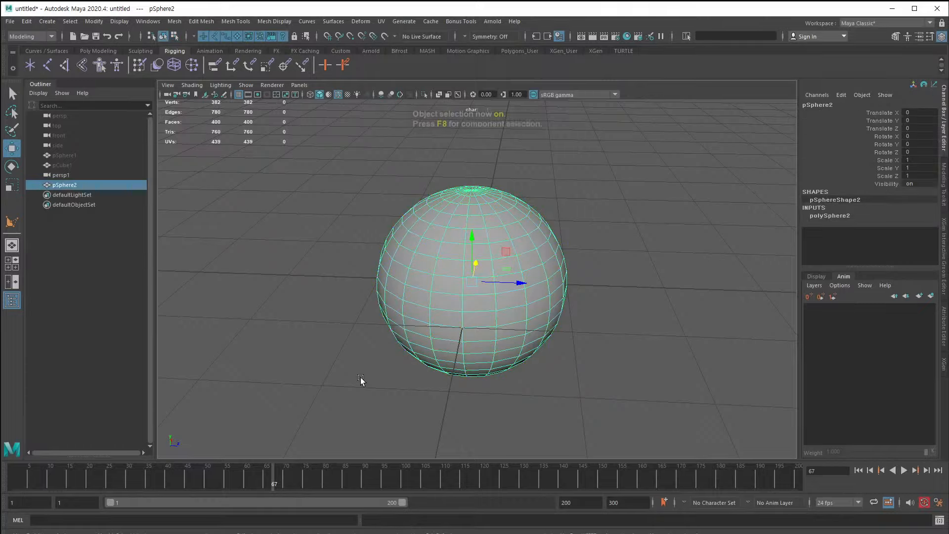
Examine the straight edges and flat faces along the sphere's outline up close.
scroll(348, 396, "up", 5)
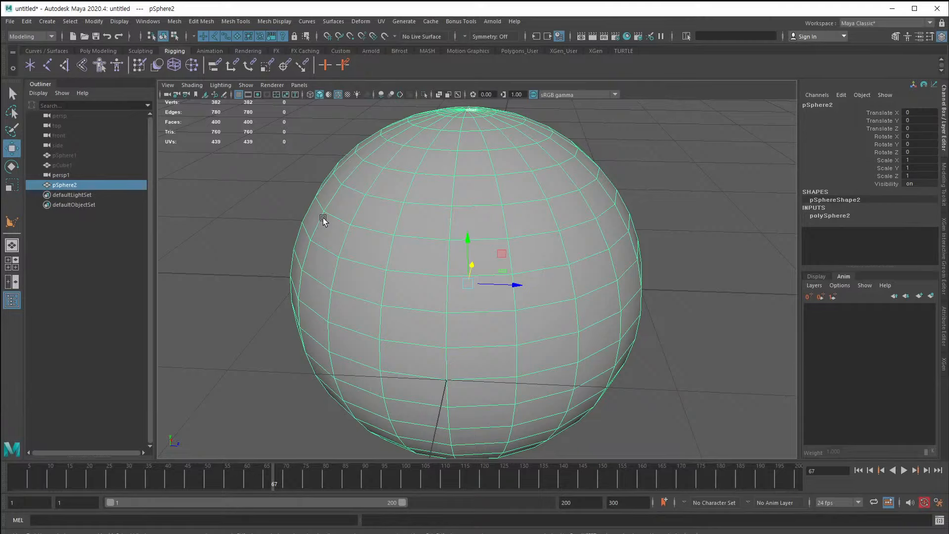
left_click_drag(267, 339, 361, 296, "alt")
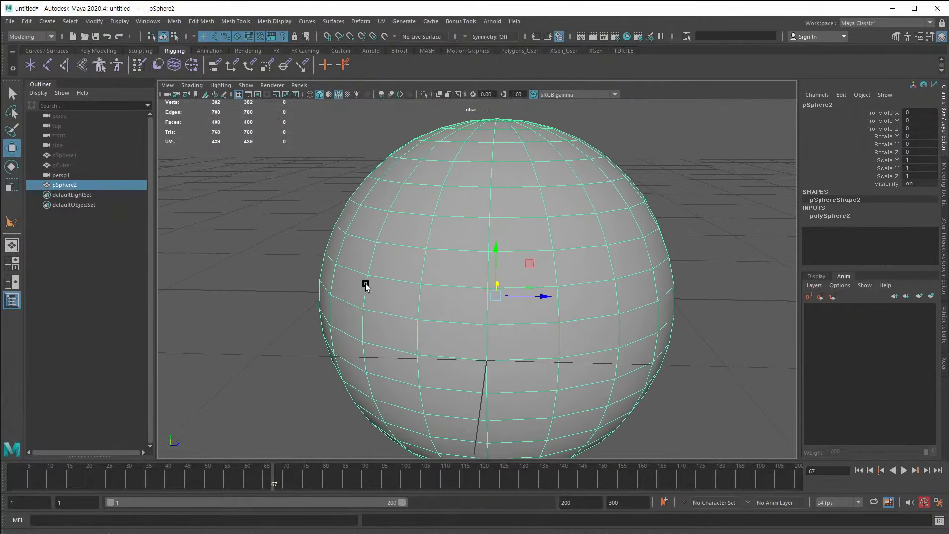
key("f")
right_click_drag(351, 290, 495, 332, "alt")
middle_click_drag(317, 308, 465, 358, "alt")
right_click_drag(465, 359, 638, 388, "alt")
right_click_drag(420, 303, 514, 358, "alt")
left_click_drag(515, 359, 382, 337, "alt")
right_click_drag(383, 336, 451, 356, "alt")
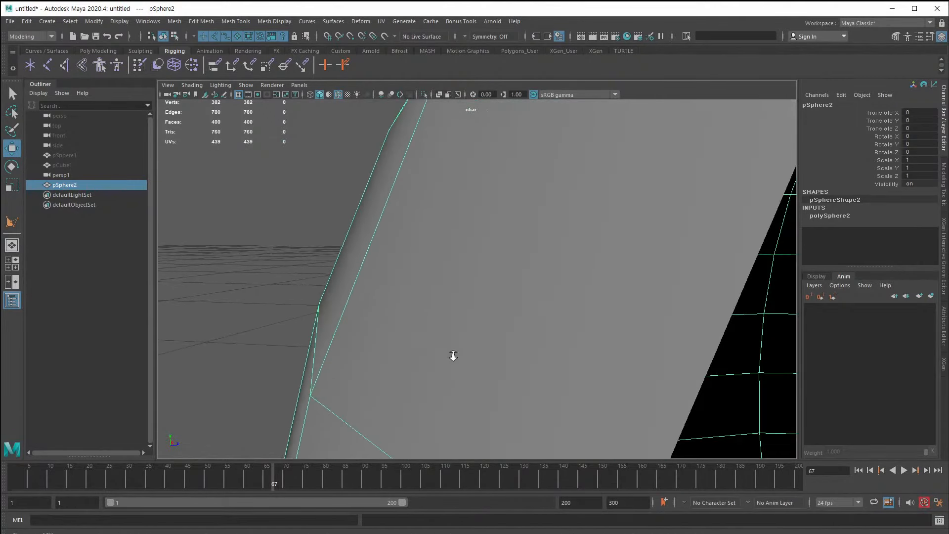
middle_click_drag(306, 275, 335, 306, "alt")
right_click_drag(391, 328, 369, 337, "alt")
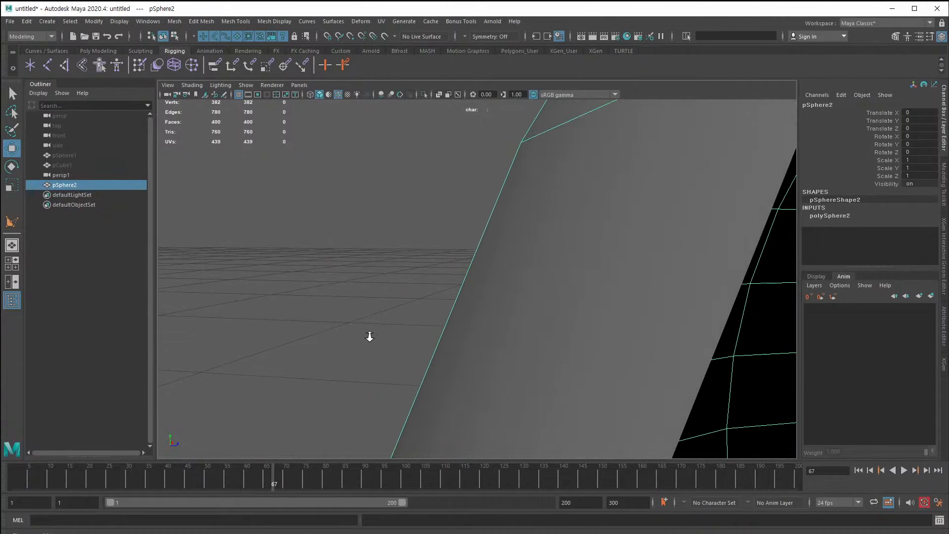
right_click_drag(509, 226, 463, 229, "alt")
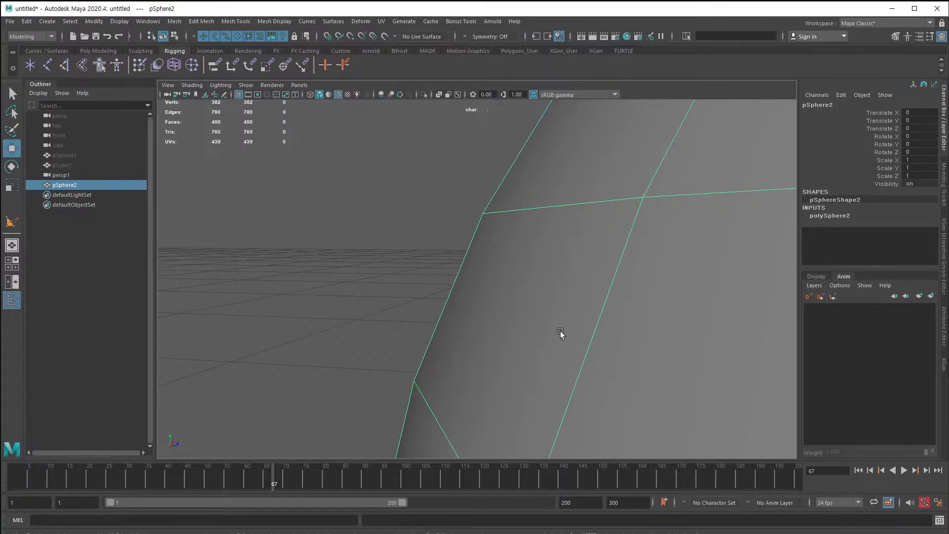
Display the sphere's cage together with its smoothed mesh, and switch to smooth mesh preview only.
scroll(432, 318, "down", 10)
scroll(441, 360, "up", 10)
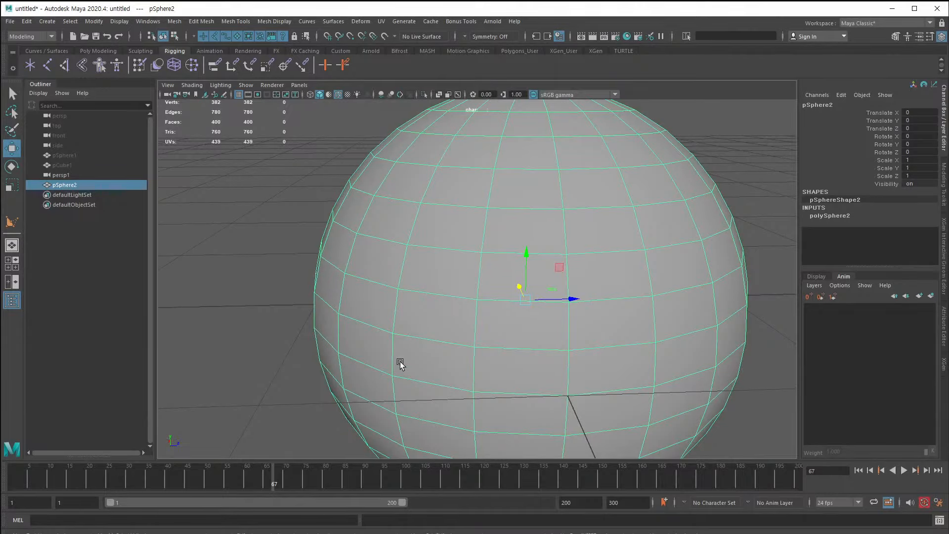
scroll(398, 365, "up", 10)
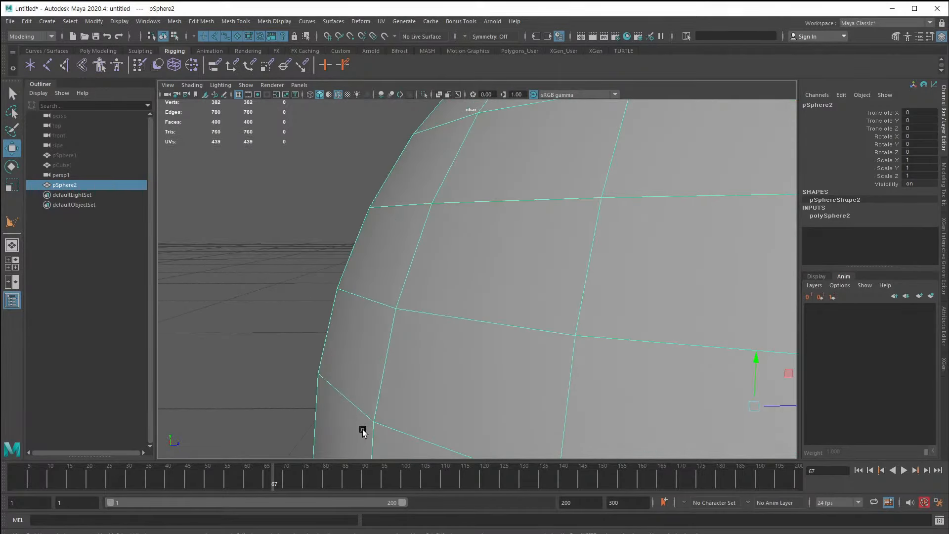
key("1")
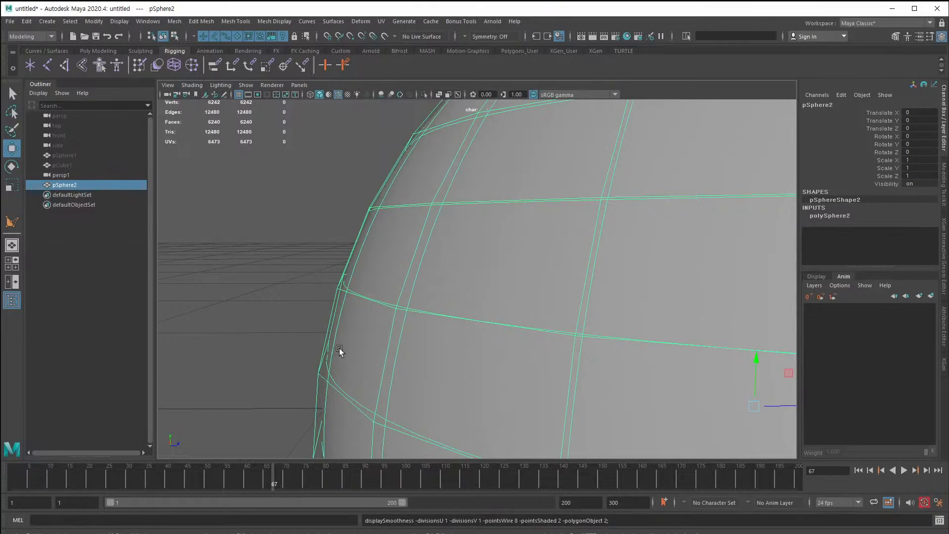
key("3")
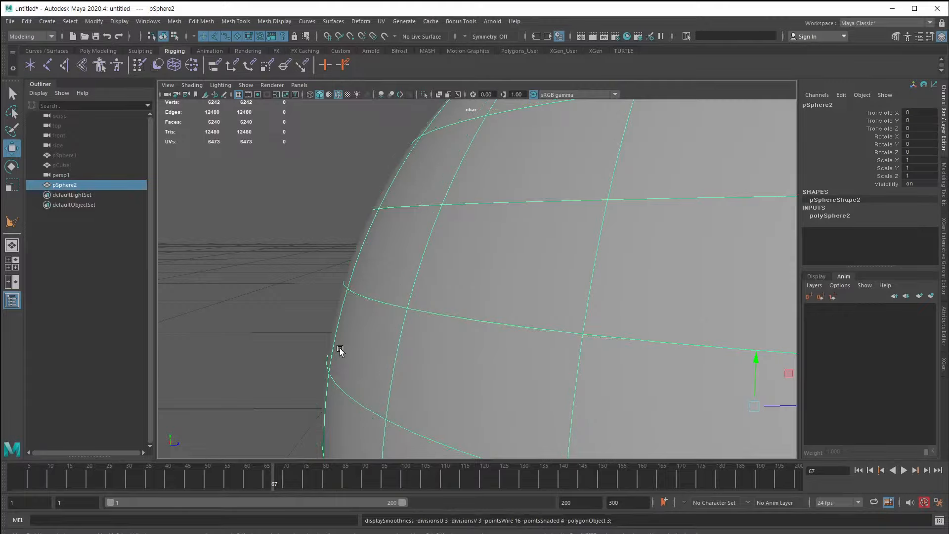
Deselect the sphere and examine its smoothed outline up close.
left_click(308, 358)
left_click_drag(318, 410, 303, 399, "alt")
right_click_drag(303, 398, 358, 414, "alt")
left_click_drag(269, 403, 319, 364, "alt")
mouse_move(319, 363)
right_mouse_down("alt")
mouse_move(392, 357)
mouse_move(331, 364)
right_mouse_up("alt")
left_click_drag(331, 365, 379, 384, "alt")
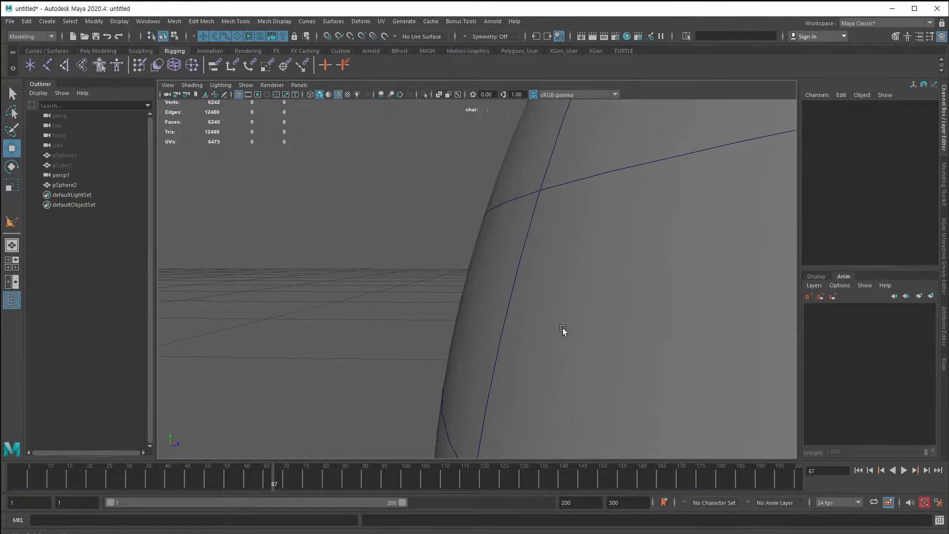
right_click_drag(472, 431, 378, 414, "alt")
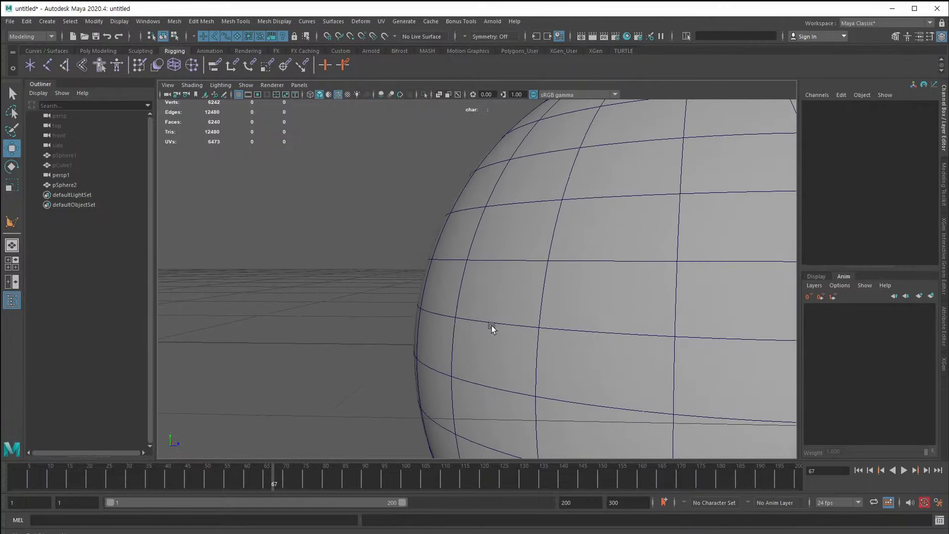
Reselect the sphere and examine its smoothed surface from several angles and distances.
left_click(491, 327)
right_click_drag(425, 378, 319, 397, "alt")
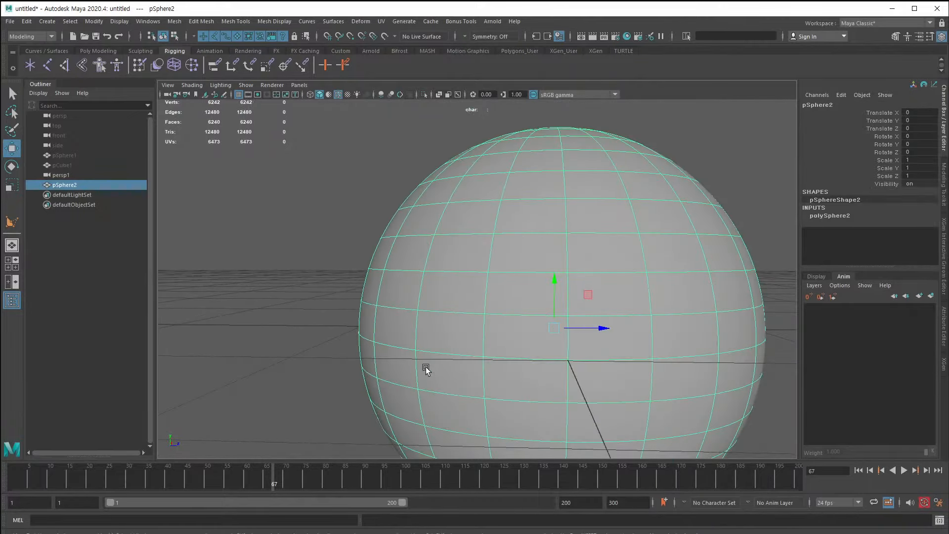
middle_click_drag(425, 369, 394, 363, "alt")
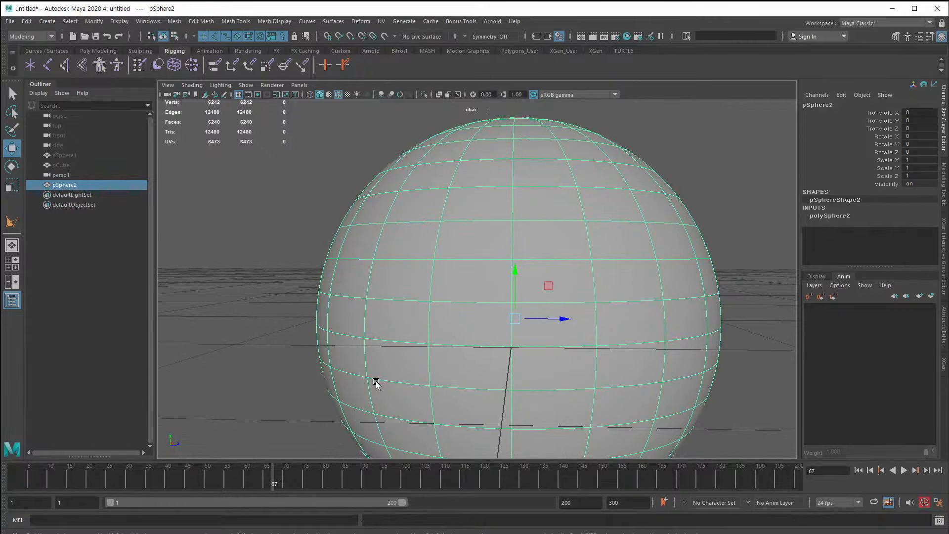
right_click_drag(374, 382, 319, 374, "alt")
left_click_drag(319, 375, 322, 392, "alt")
right_click_drag(351, 381, 417, 400, "alt")
middle_click_drag(416, 401, 409, 377, "alt")
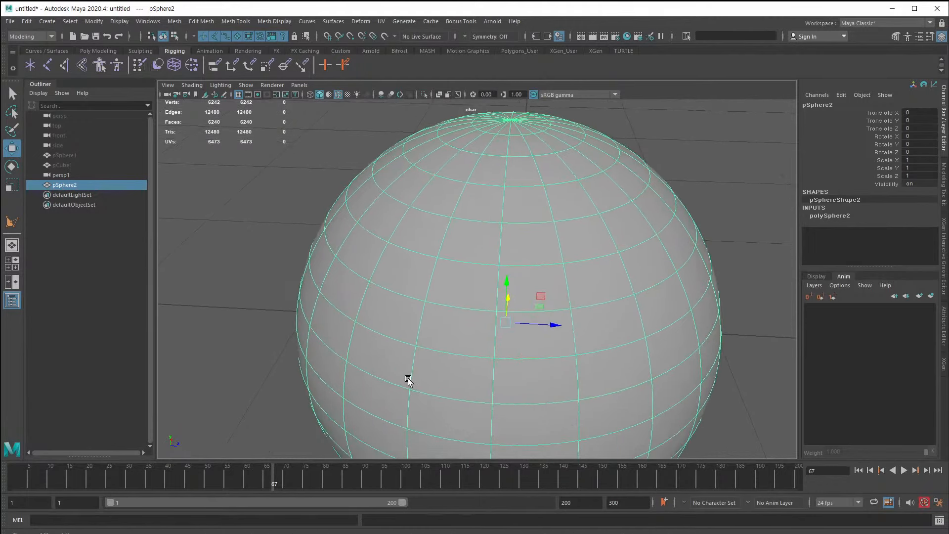
right_click_drag(408, 377, 400, 370, "alt")
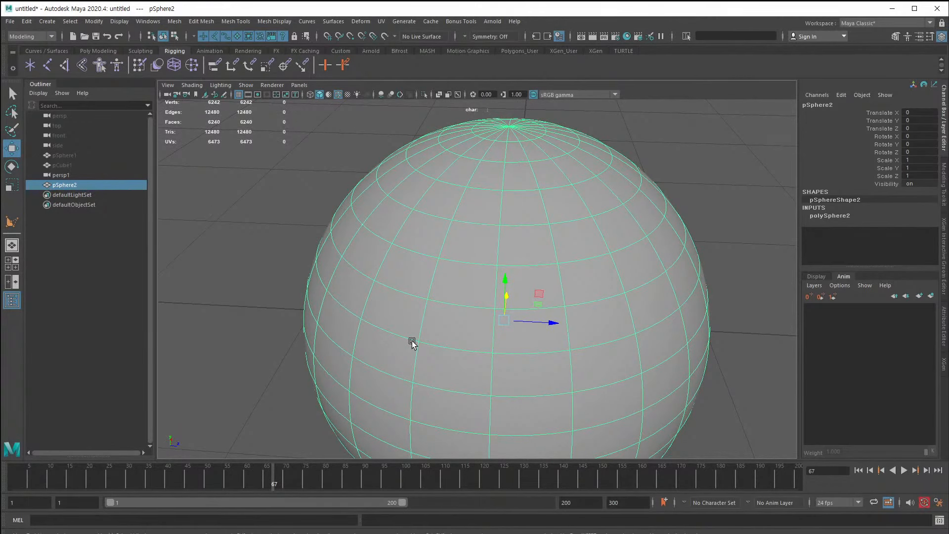
right_click_drag(325, 371, 427, 409, "alt")
left_click_drag(336, 403, 329, 376, "alt")
middle_click_drag(328, 375, 388, 400, "alt")
right_click_drag(388, 400, 450, 405, "alt")
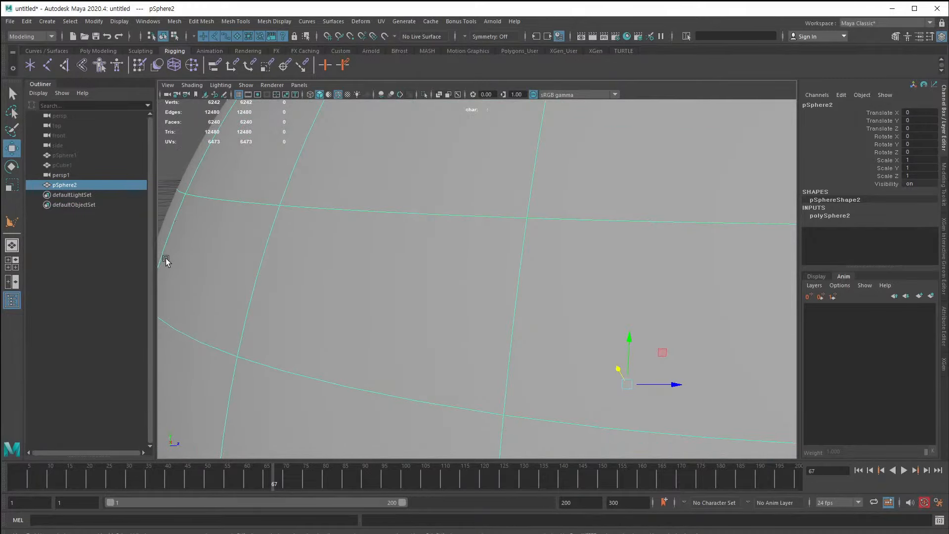
right_click_drag(267, 289, 231, 294, "alt")
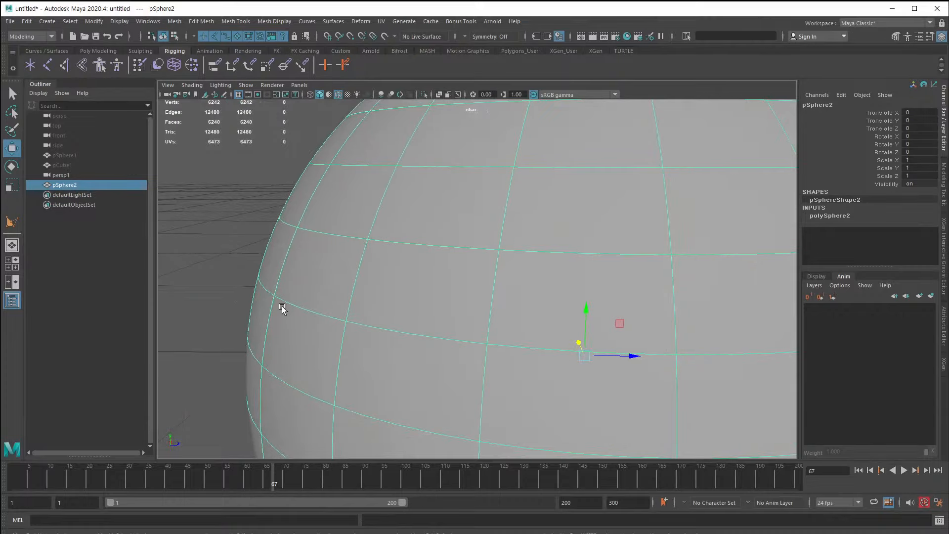
Compare the sphere's smooth mesh preview with the unsmoothed mesh, ending on the unsmoothed display.
key("3")
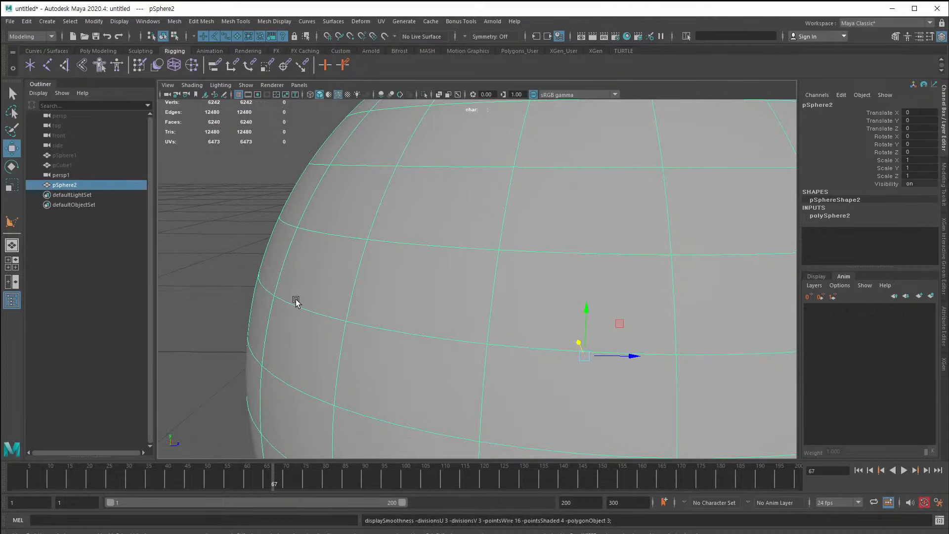
key("1")
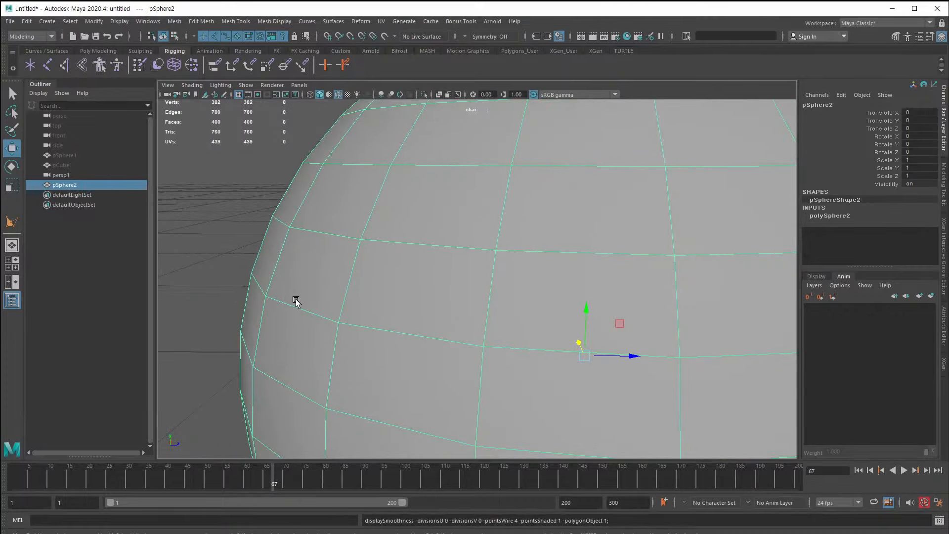
key("3")
key("1")
scroll(307, 350, "down", 5)
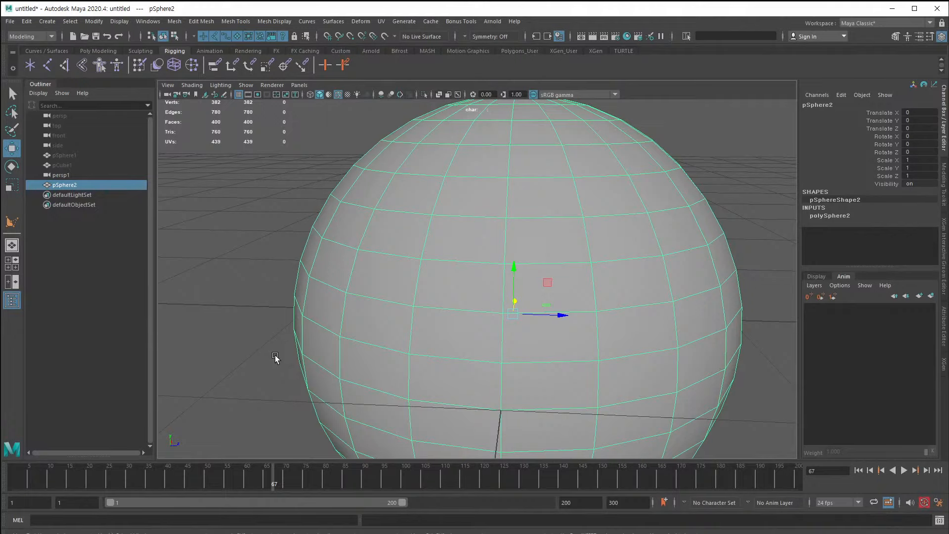
Set both Subdivisions Axis and Subdivisions Height of the polySphere2 input to 50.
left_click_drag(275, 355, 363, 309, "alt")
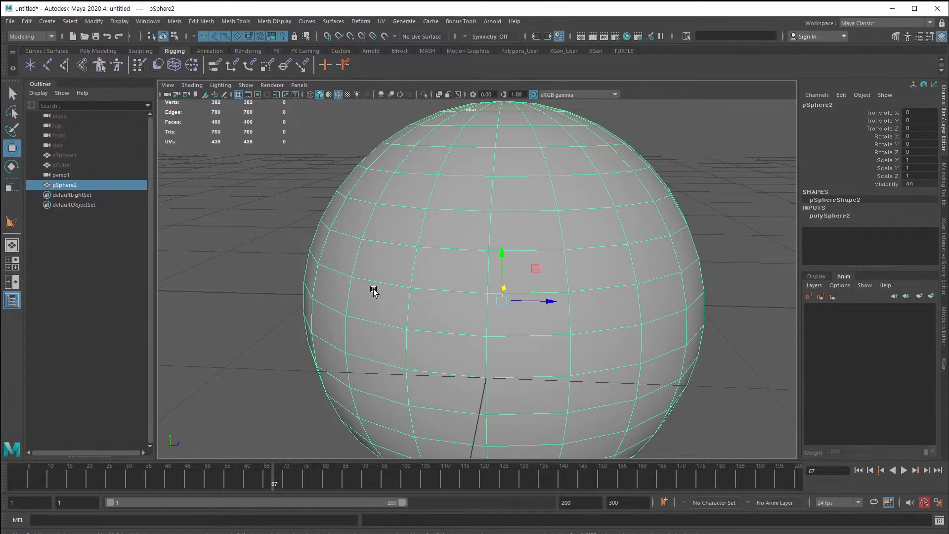
right_click_drag(233, 254, 326, 299, "alt")
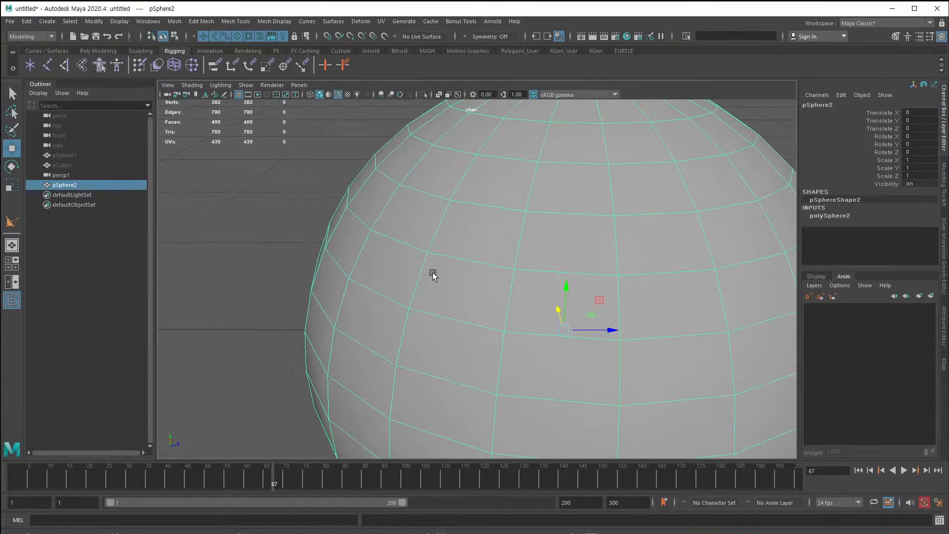
left_click_drag(435, 271, 293, 334, "alt")
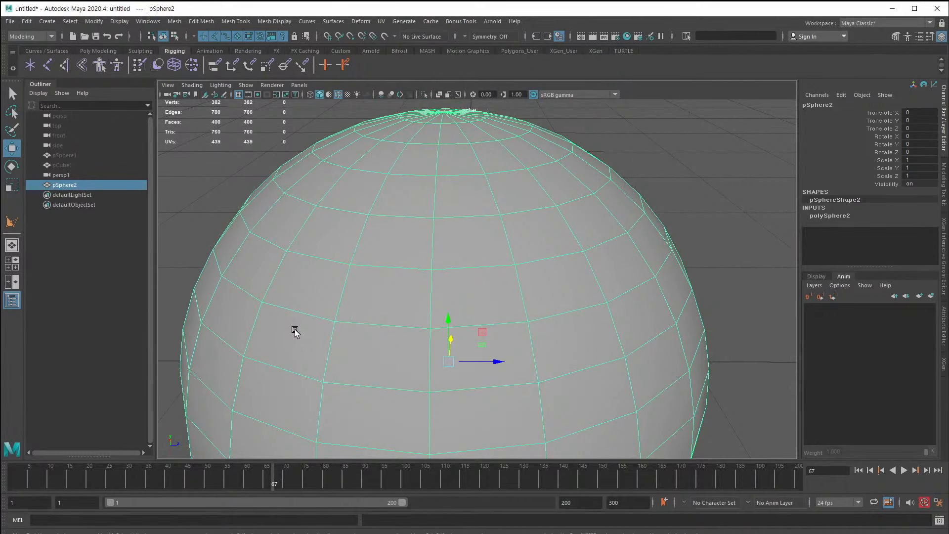
right_click_drag(306, 316, 283, 261, "alt")
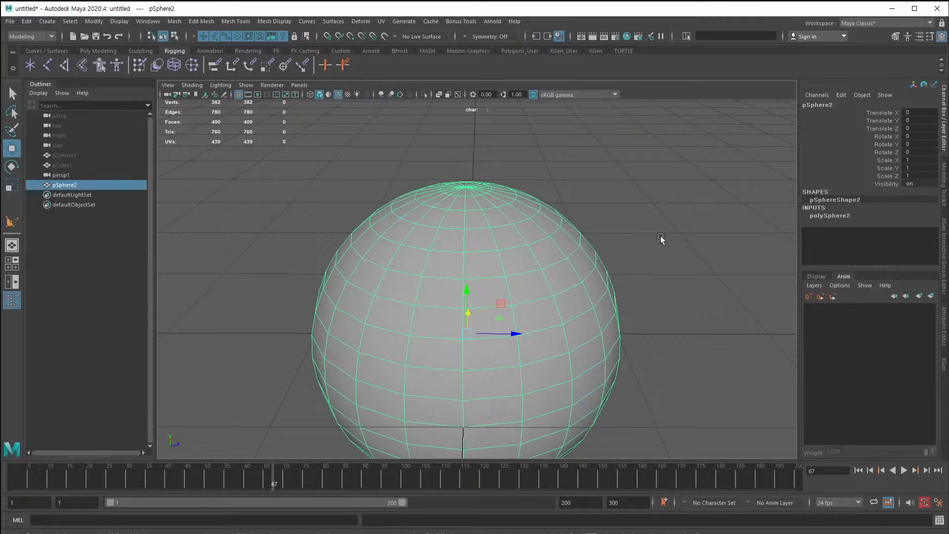
left_click(843, 219)
mouse_move(871, 231)
left_mouse_down()
mouse_move(870, 248)
mouse_move(870, 239)
left_mouse_up()
middle_click_drag(292, 392, 947, 389)
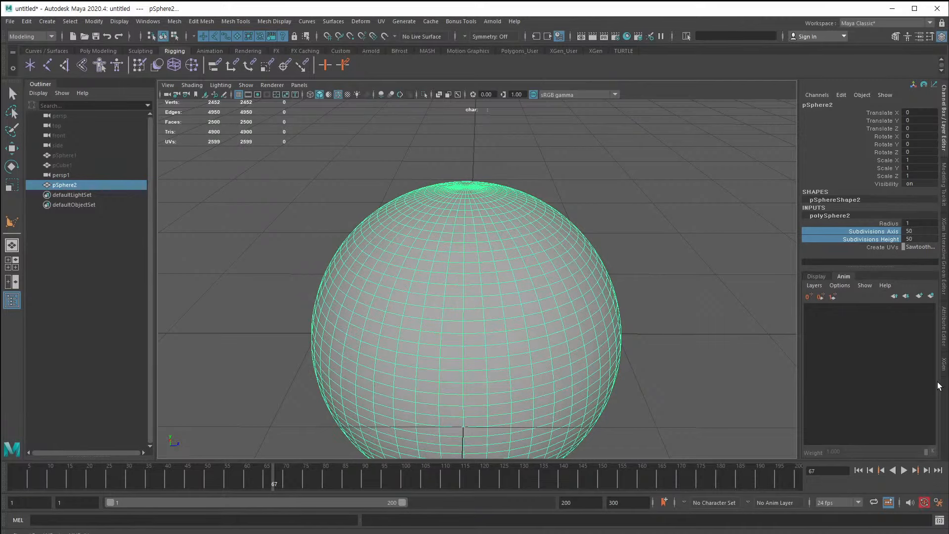
left_click_drag(369, 373, 368, 384, "alt")
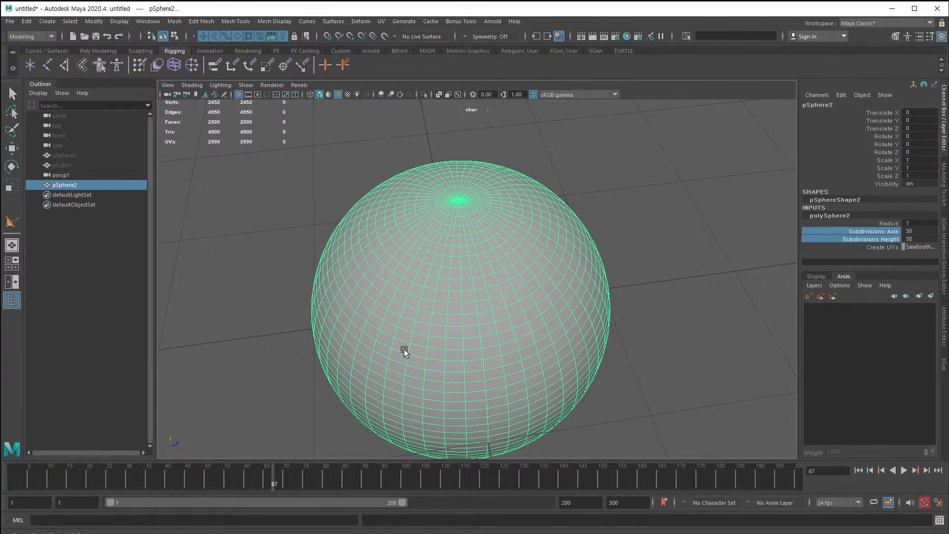
Undo the subdivisions change on the sphere.
key("ctrl+z")
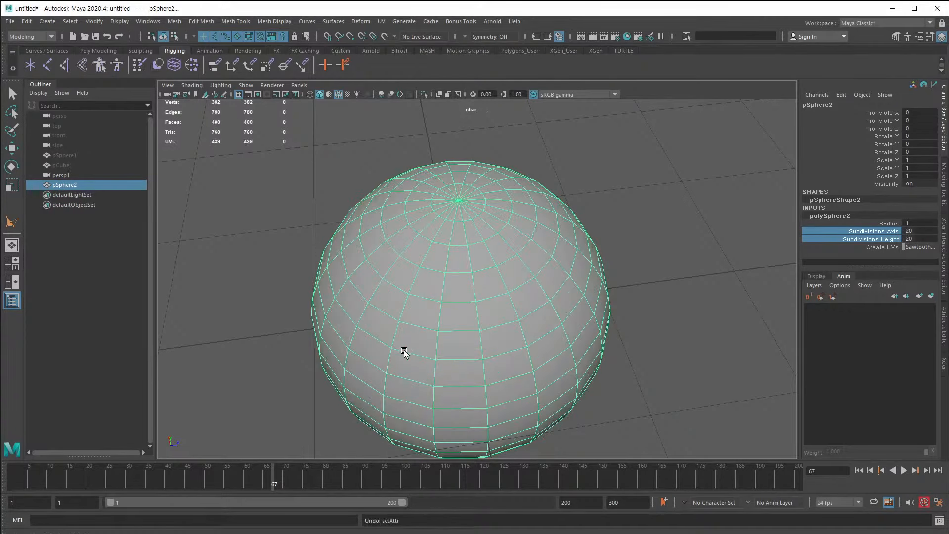
left_click_drag(402, 350, 390, 356, "alt")
left_click_drag(367, 434, 364, 415, "alt")
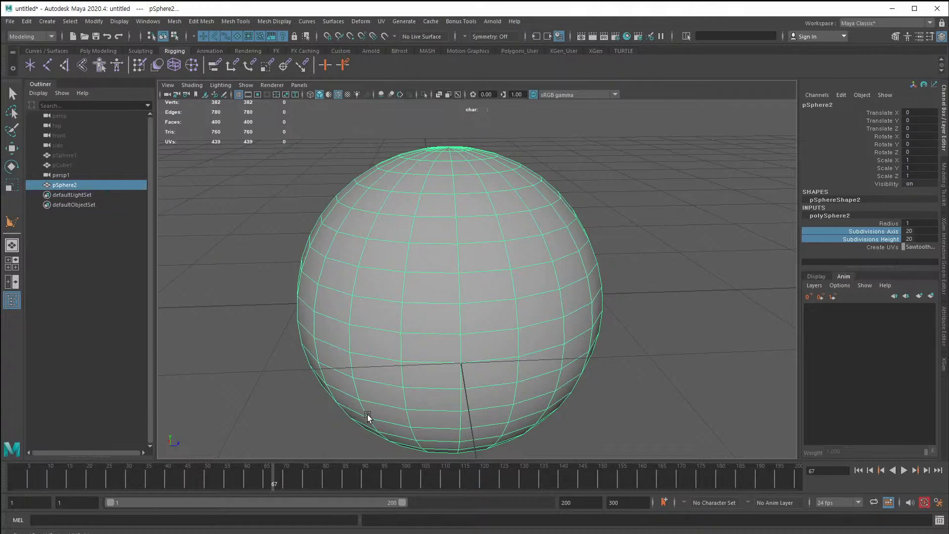
left_click_drag(367, 417, 349, 424, "alt")
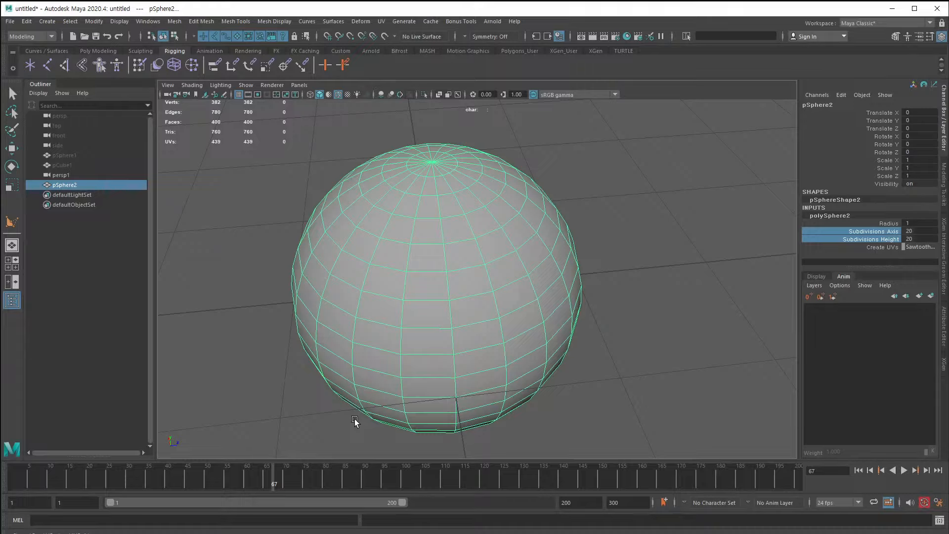
Show the deselected sphere in smooth mesh preview with the wireframe on shaded turned off.
key("3")
left_click(251, 425)
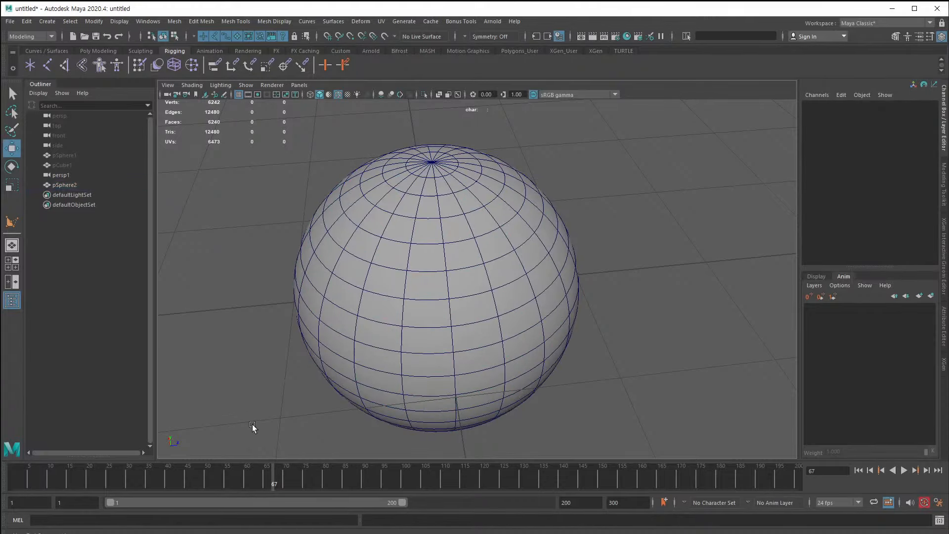
left_click(339, 95)
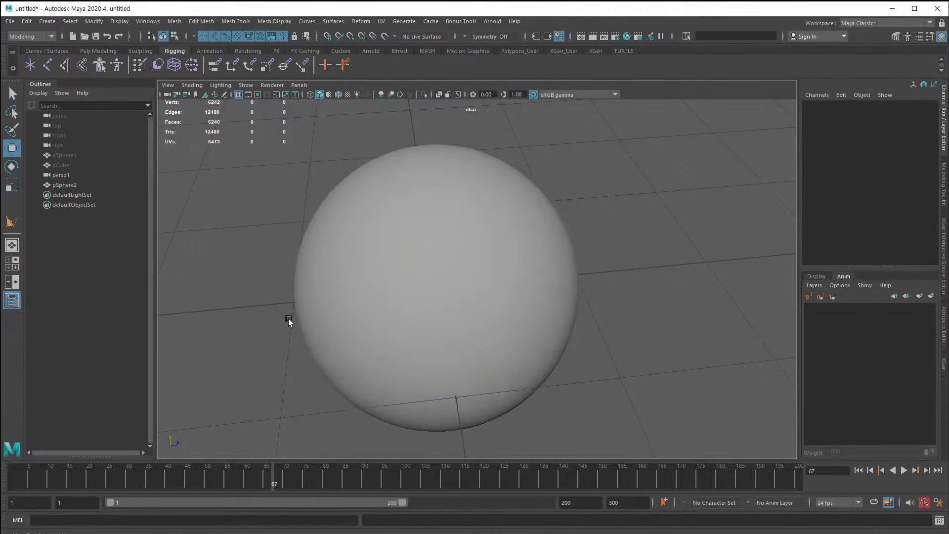
left_click_drag(290, 322, 257, 284, "alt")
right_click_drag(257, 284, 132, 341, "alt")
left_click_drag(247, 366, 312, 407, "alt")
right_click_drag(325, 409, 310, 377, "alt")
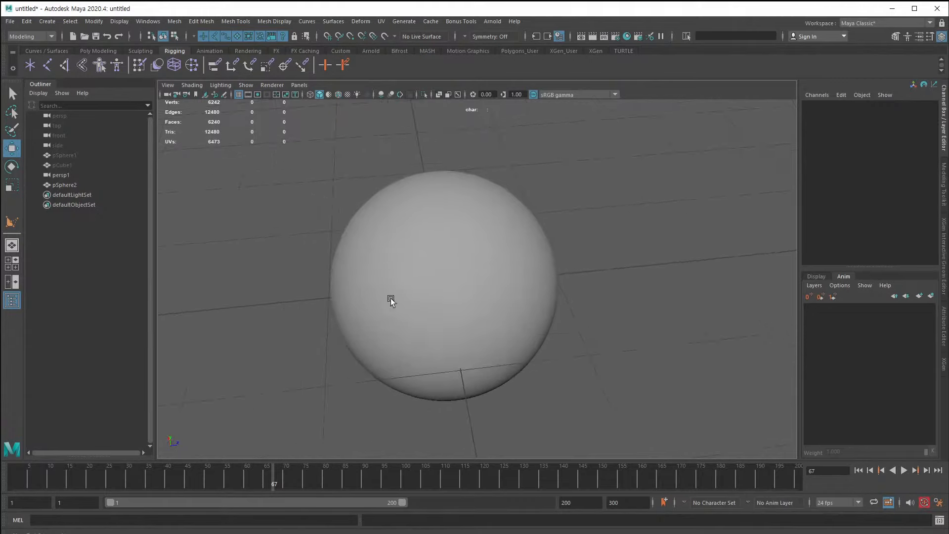
left_click_drag(390, 299, 365, 267, "alt")
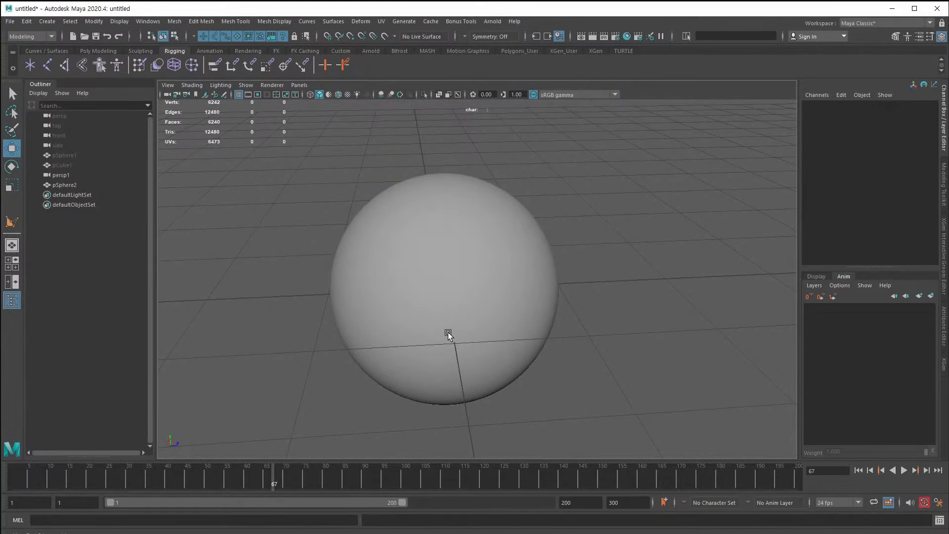
left_click_drag(449, 335, 439, 354, "alt")
Select the sphere, return it to the unsmoothed display and turn wireframe on shaded back on.
left_click(441, 388)
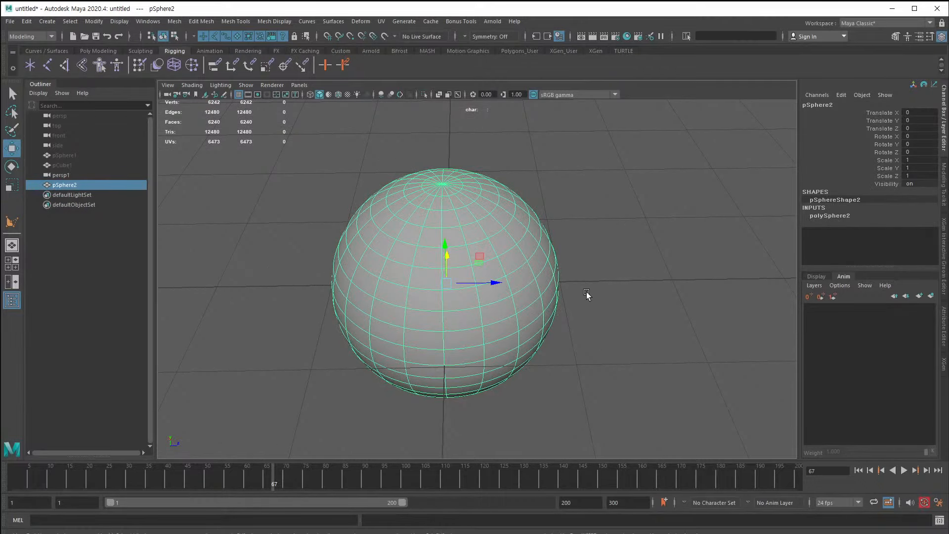
key("1")
left_click(331, 378)
left_click_drag(332, 377, 343, 372, "alt")
scroll(383, 357, "up", 3)
left_click(383, 356)
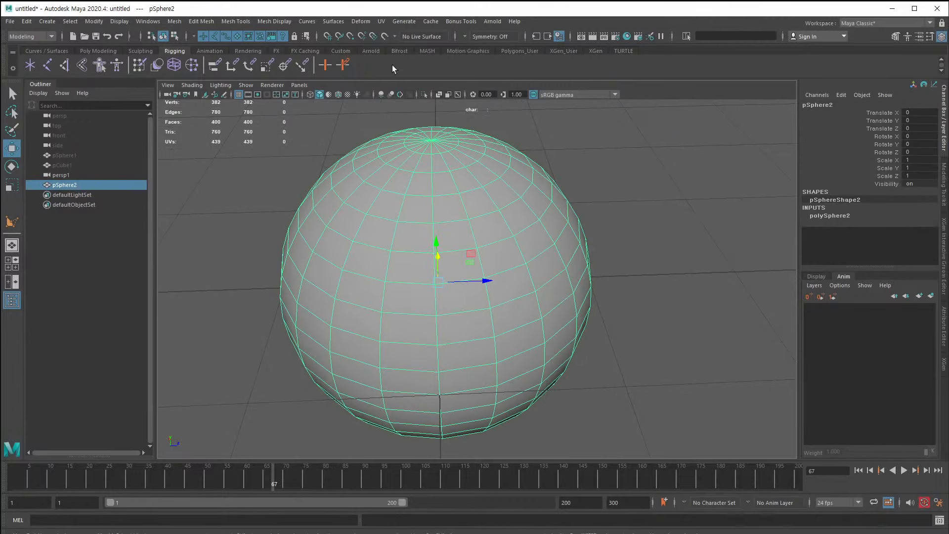
left_click(341, 92)
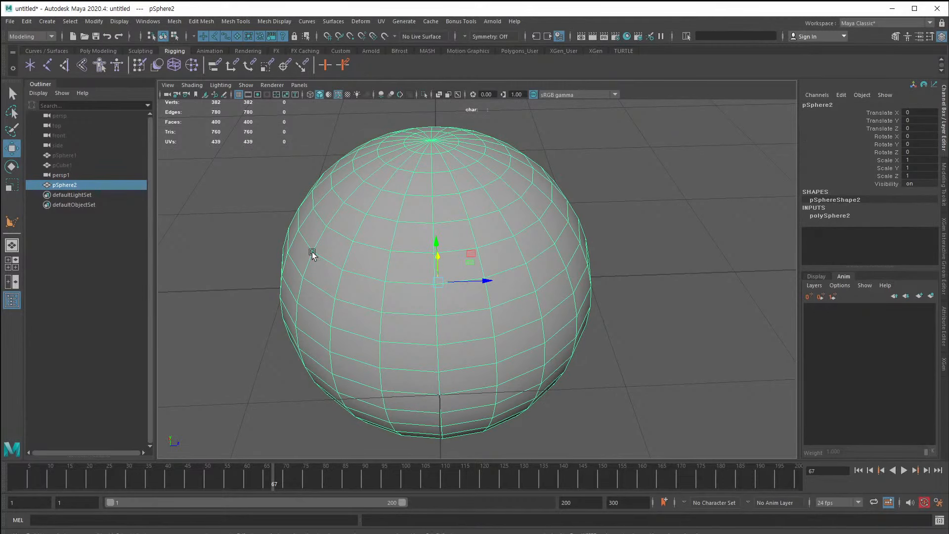
Deselect the sphere to inspect its unsmoothed wireframe, and select it again.
left_click(205, 287)
scroll(355, 354, "up", 3)
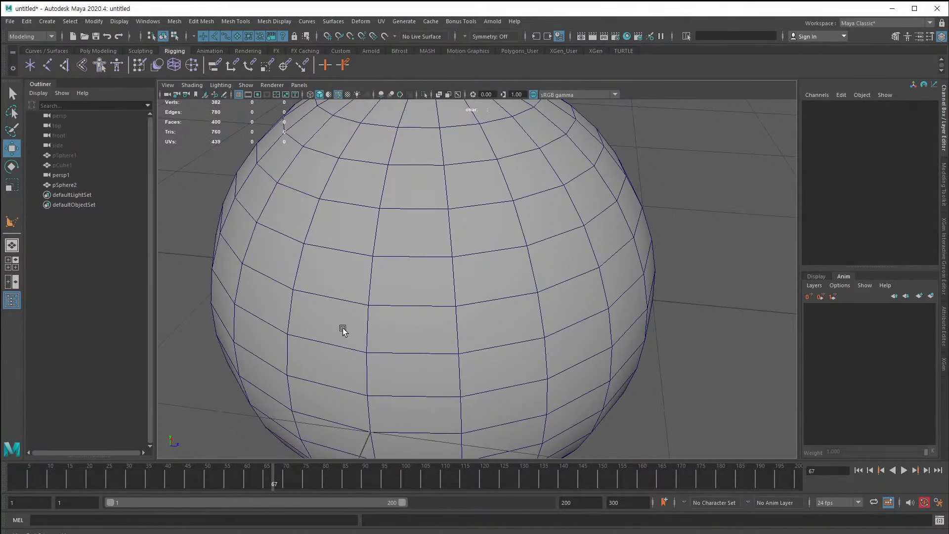
scroll(371, 269, "down", 3)
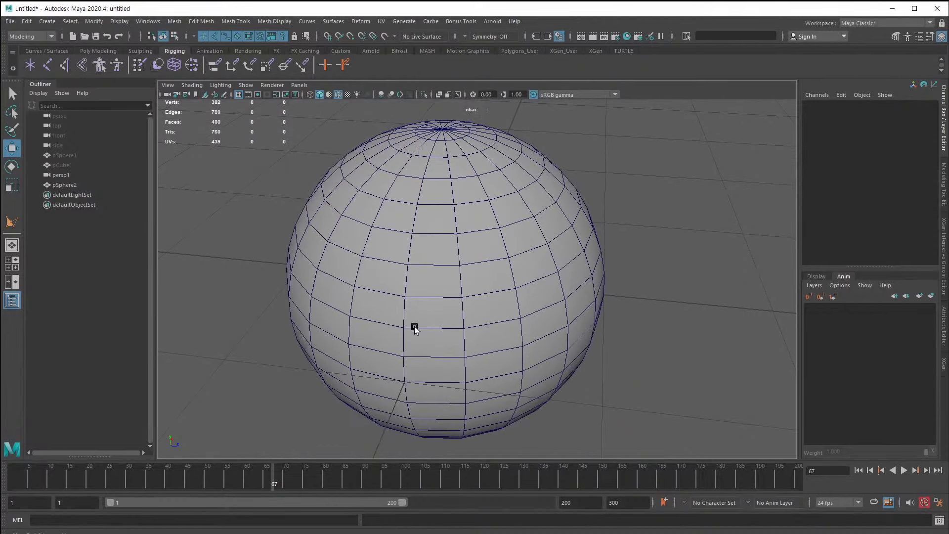
left_click(416, 326)
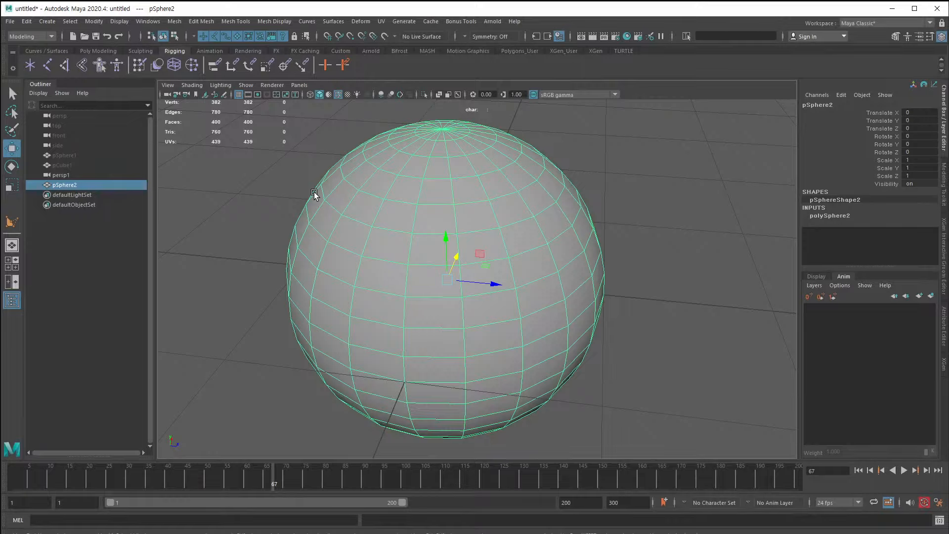
left_click_drag(314, 192, 321, 361, "alt")
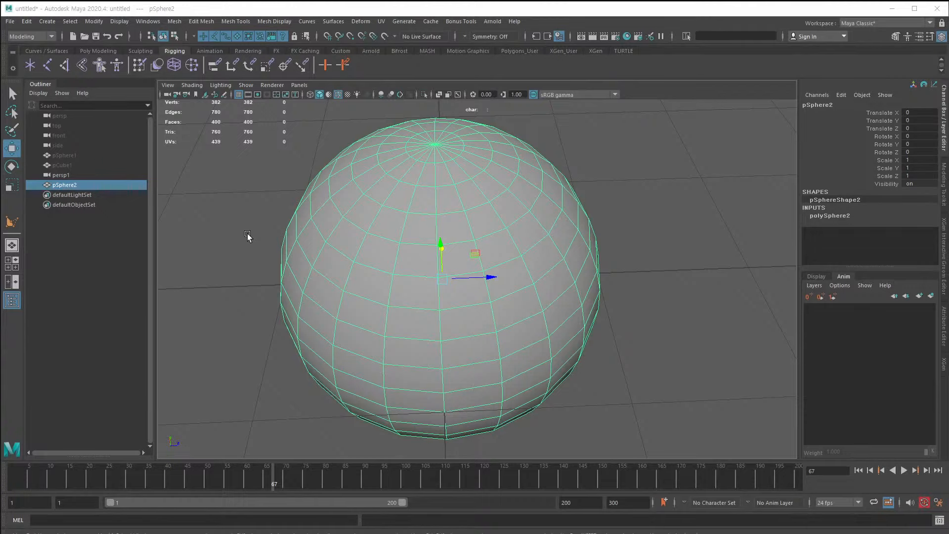
left_click_drag(340, 306, 341, 294, "alt")
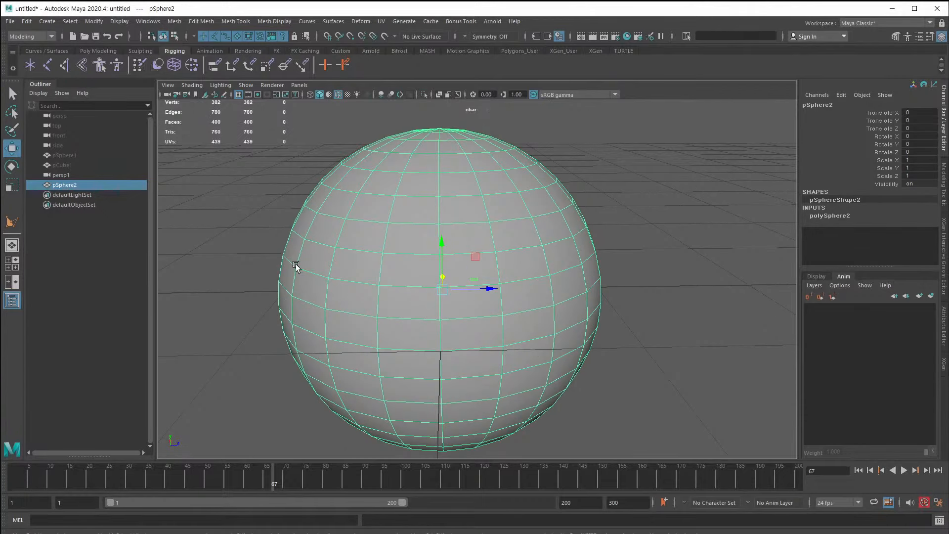
left_click_drag(296, 266, 376, 270, "alt")
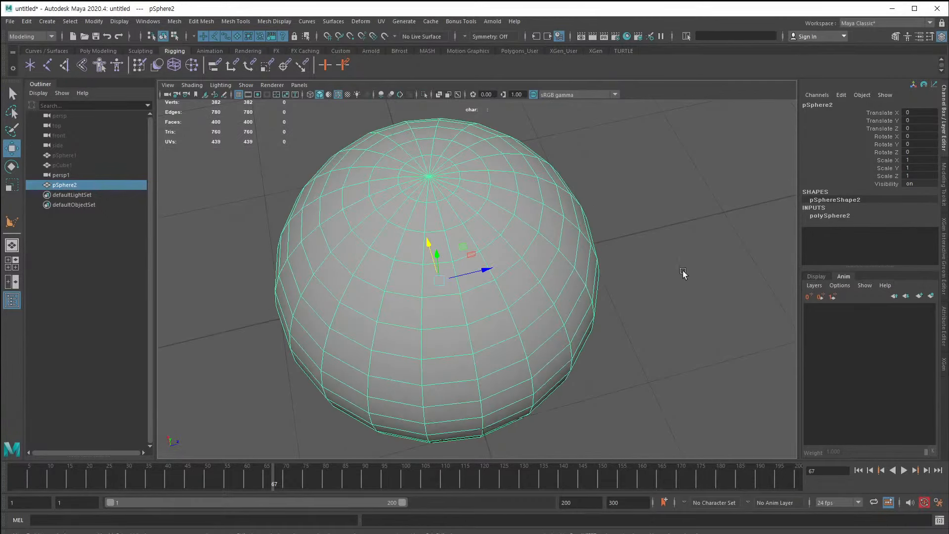
left_click_drag(506, 337, 491, 324, "alt")
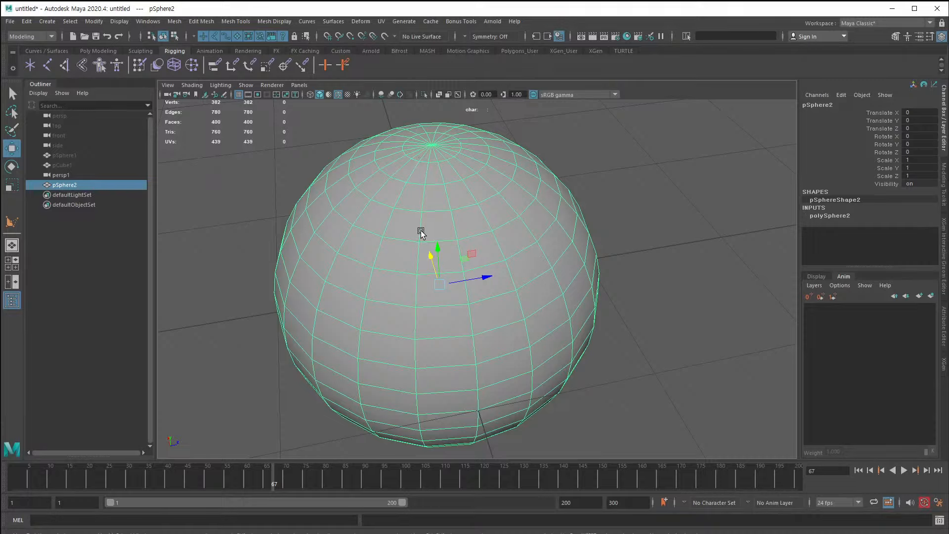
left_click_drag(422, 238, 402, 229, "alt")
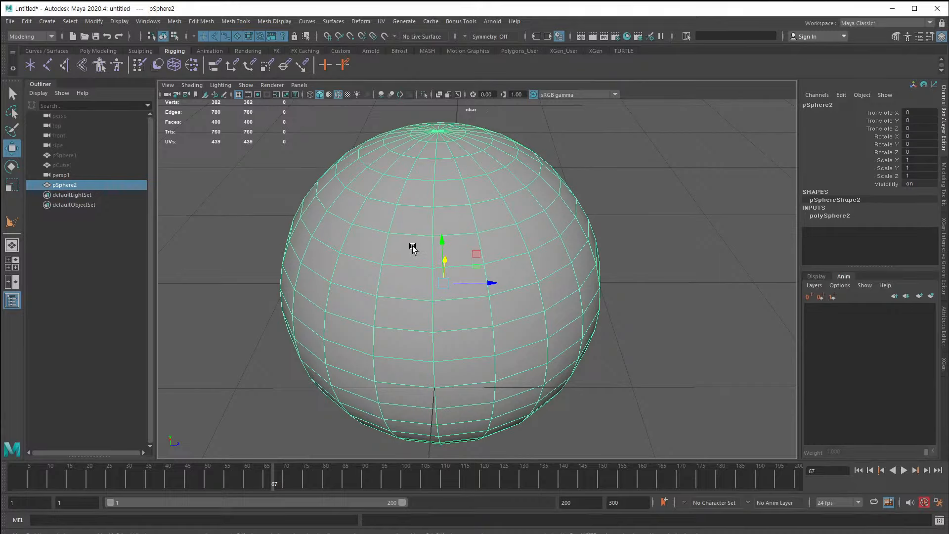
Activate the Grab sculpting brush on the sphere and examine how large the brush is against the mesh.
left_click(136, 51)
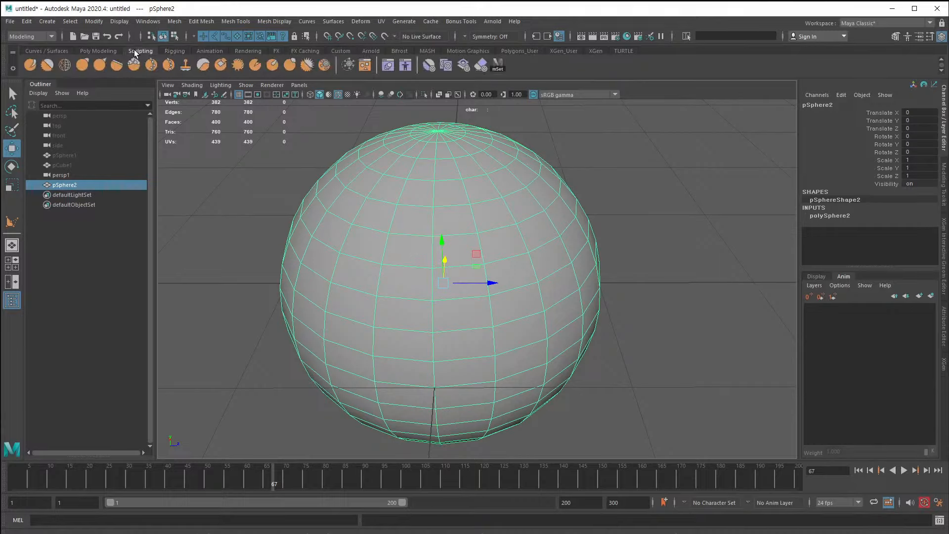
left_click(82, 63)
mouse_move(381, 244)
left_mouse_down("alt")
mouse_move(324, 272)
mouse_move(364, 244)
left_mouse_up("alt")
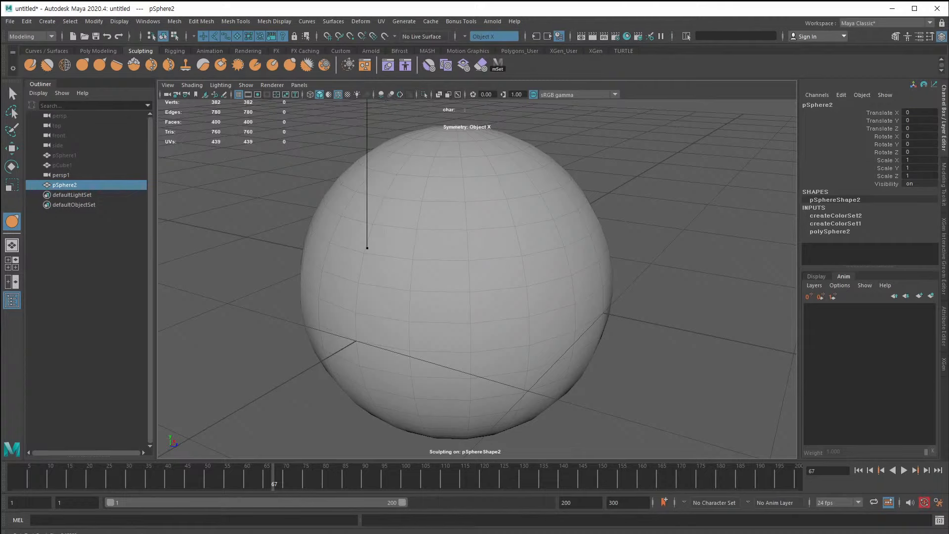
scroll(567, 366, "down", 8)
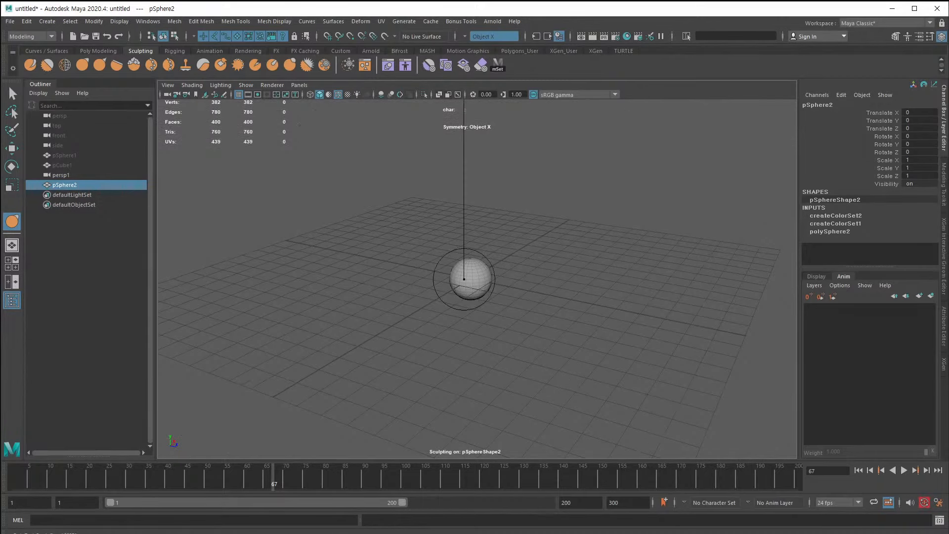
scroll(279, 310, "up", 6)
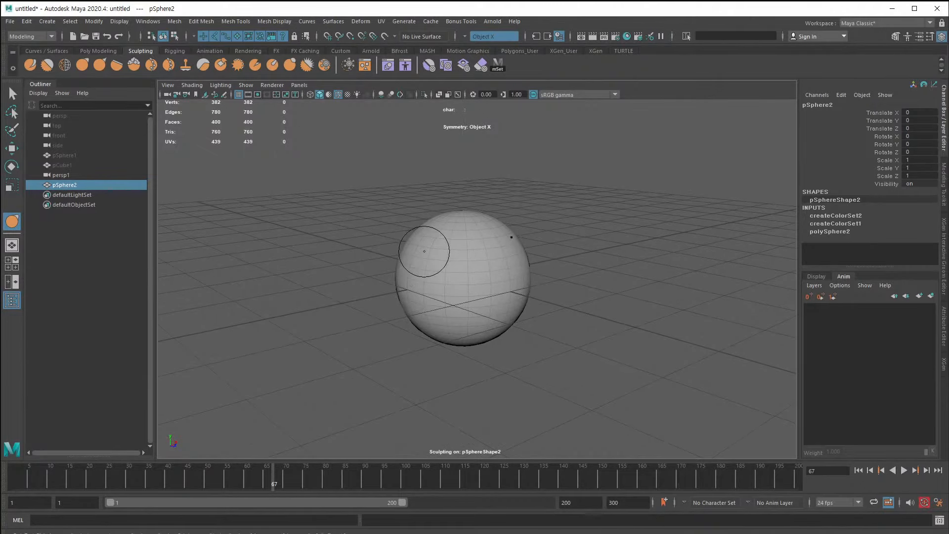
scroll(445, 307, "up", 4)
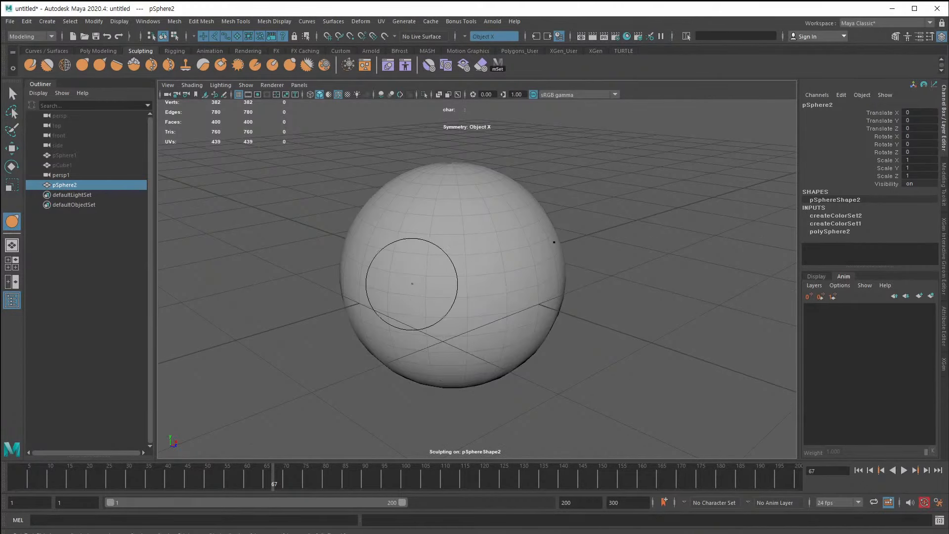
left_click_drag(407, 280, 396, 297, "alt")
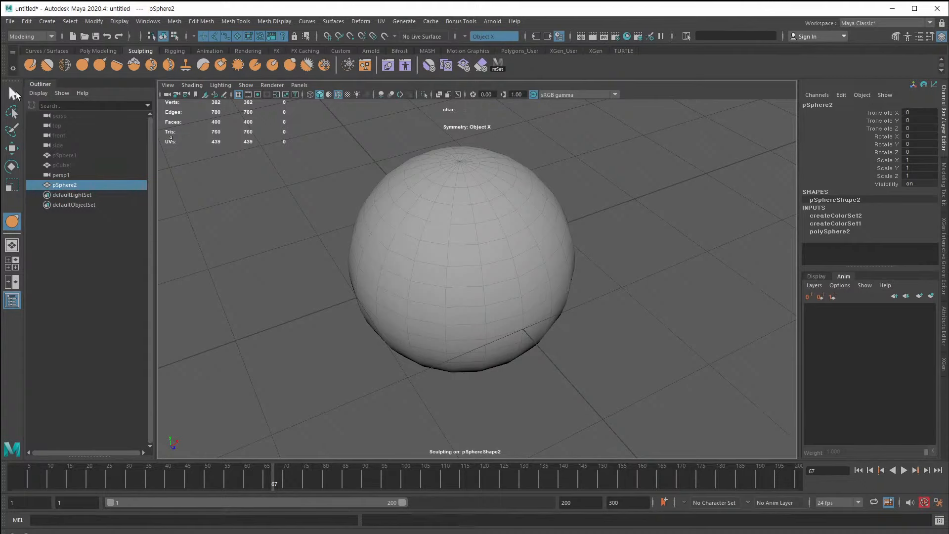
Leave sculpting for the Select tool and select the sphere in object mode, framed in full.
left_click(15, 94)
left_click(284, 265)
left_click(525, 337)
scroll(506, 439, "up", 3)
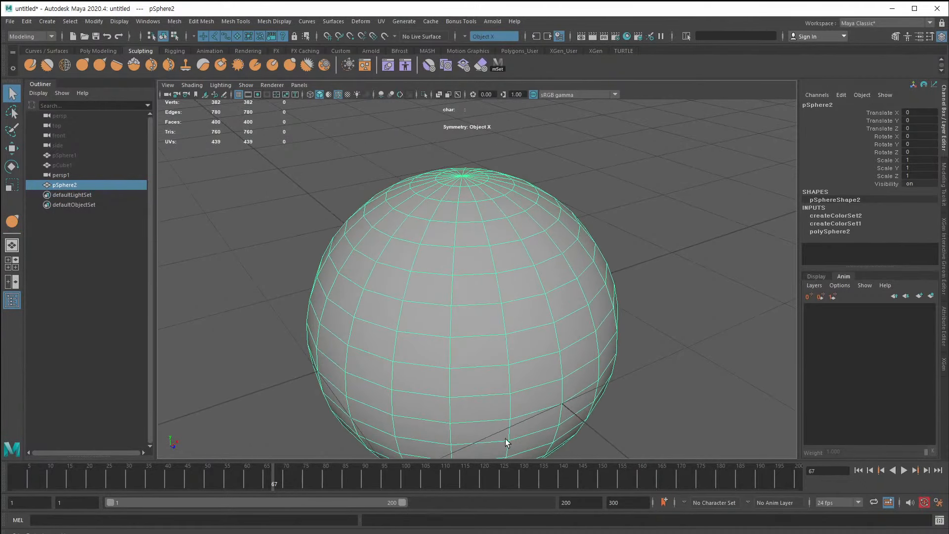
middle_click_drag(482, 428, 460, 368, "alt")
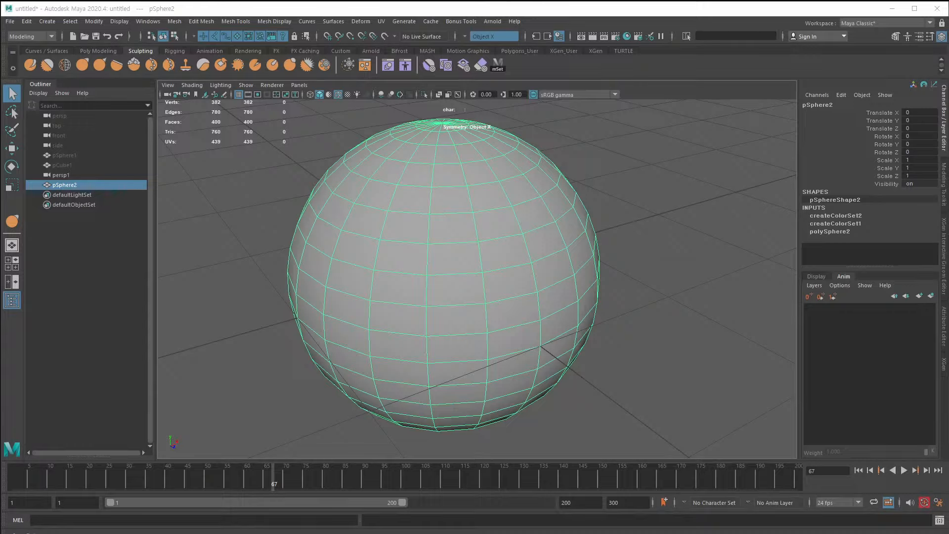
Review the component selection modes offered for the sphere and the available UV commands.
right_click(392, 286)
mouse_move(393, 283)
right_mouse_down()
mouse_move(346, 284)
mouse_move(390, 257)
mouse_move(409, 259)
mouse_move(384, 313)
mouse_move(391, 286)
right_mouse_up()
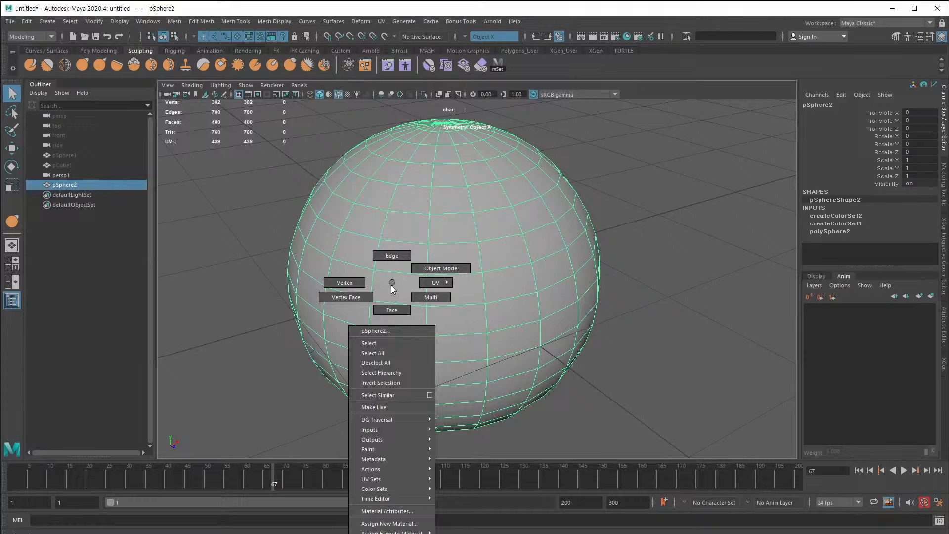
right_click_drag(394, 286, 538, 72)
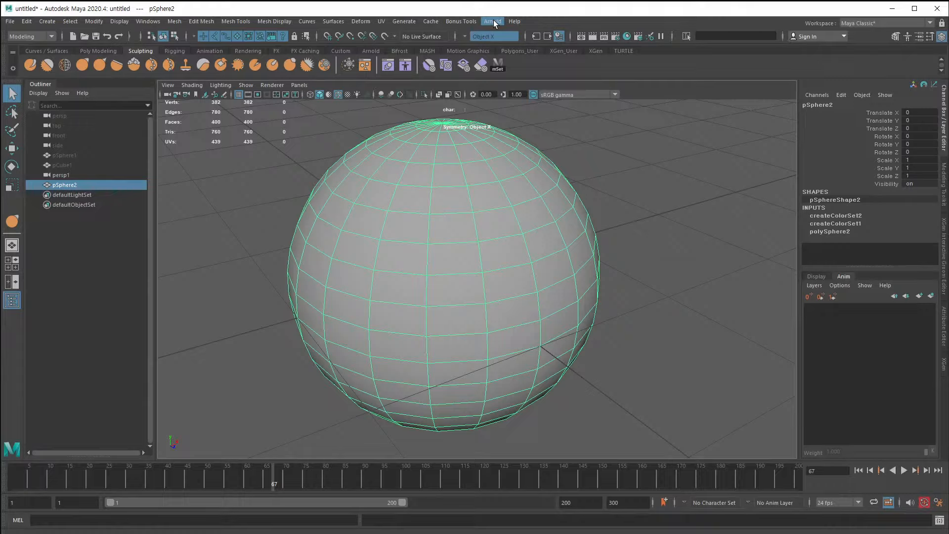
left_click(382, 21)
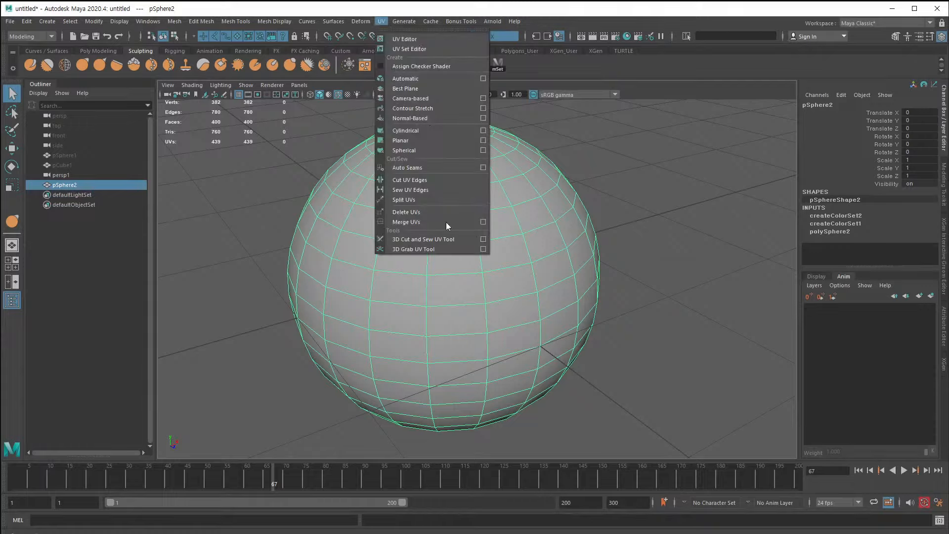
right_click_drag(395, 290, 435, 292)
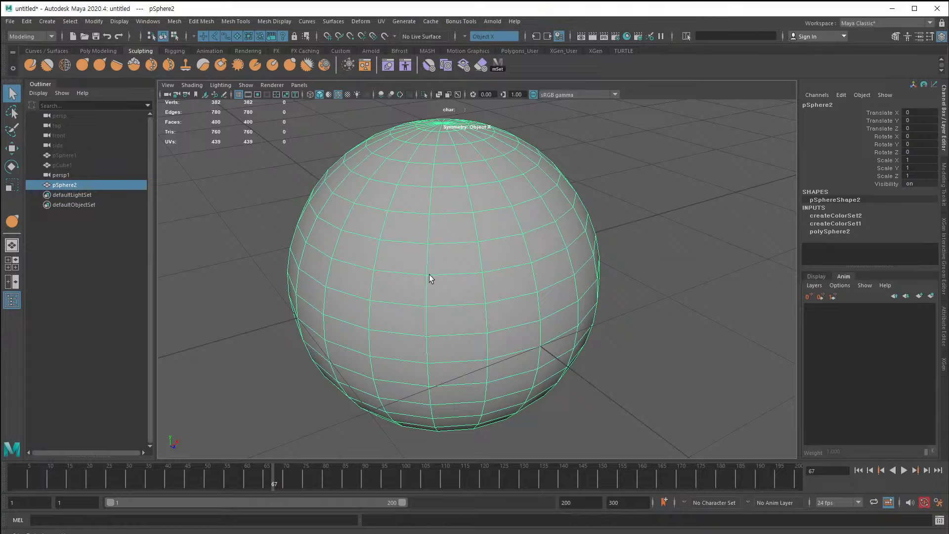
Open the UV Editor for the sphere, switch to face mode and select one face on the sphere's front.
left_click(382, 21)
left_click(386, 38)
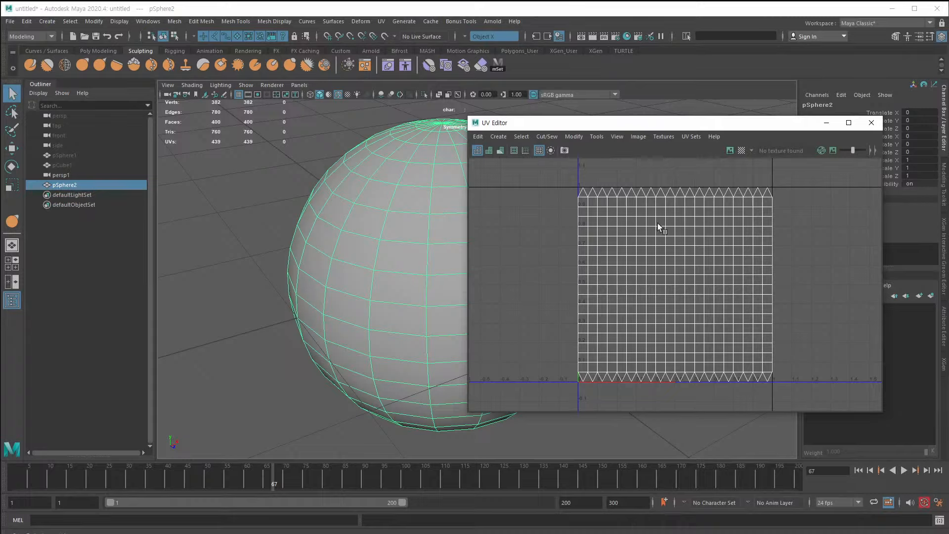
right_click(384, 232)
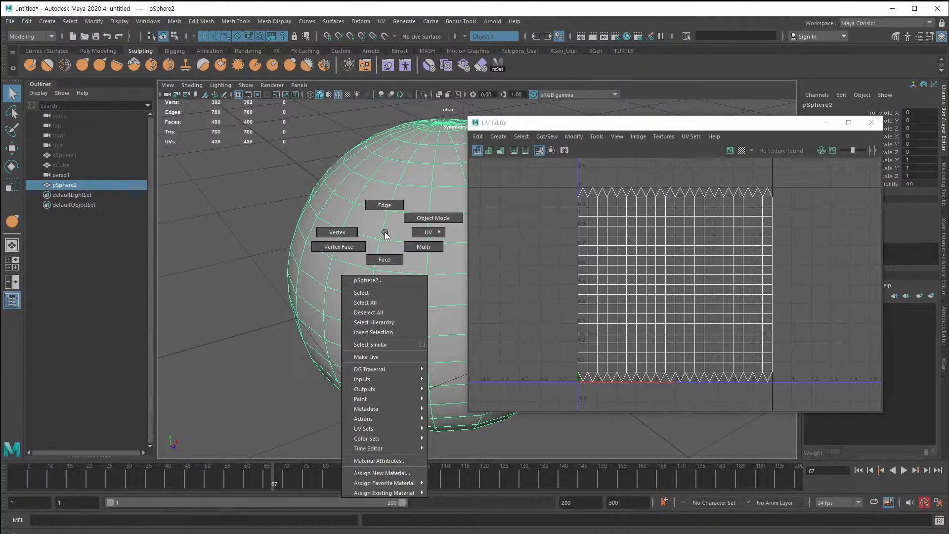
left_click(385, 258)
left_click(393, 255)
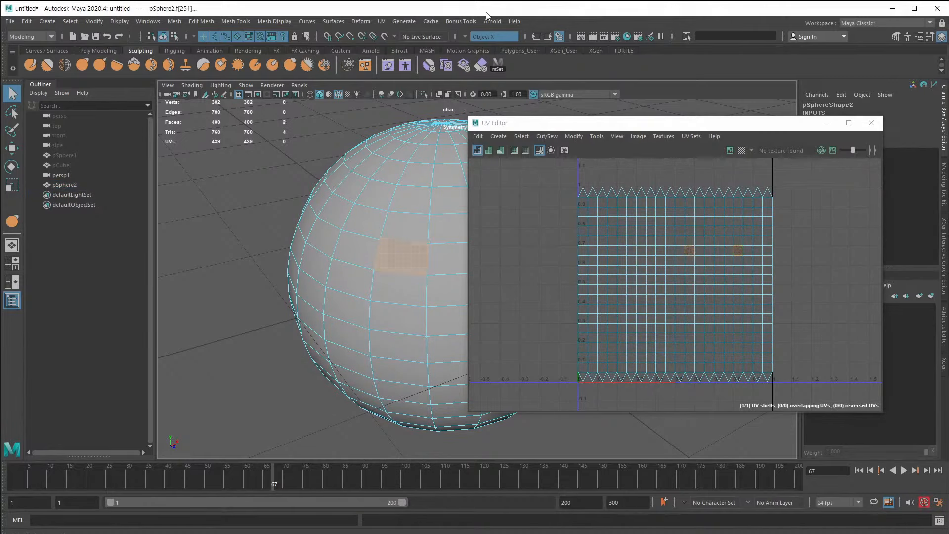
Turn symmetry off and select single faces above and below the previous one on the sphere.
left_click(465, 36)
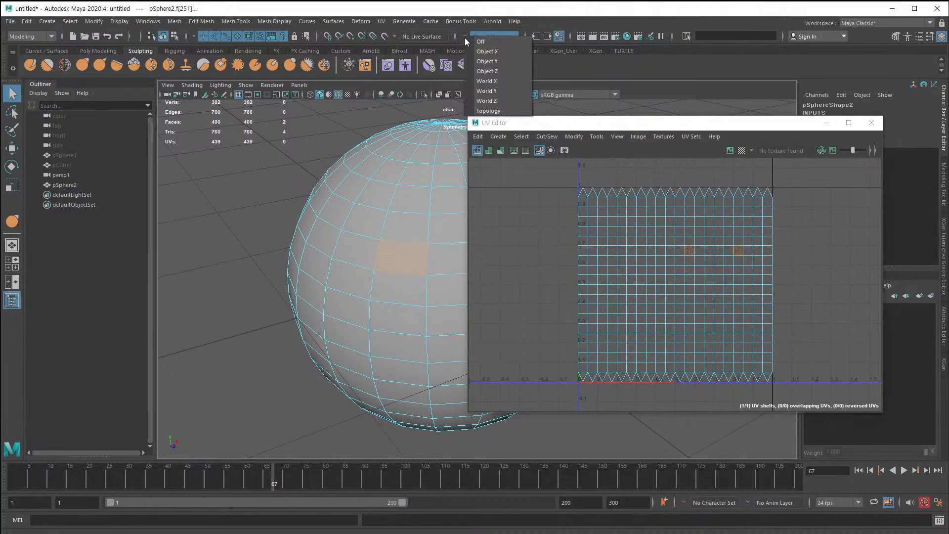
left_click(472, 44)
left_click(403, 218)
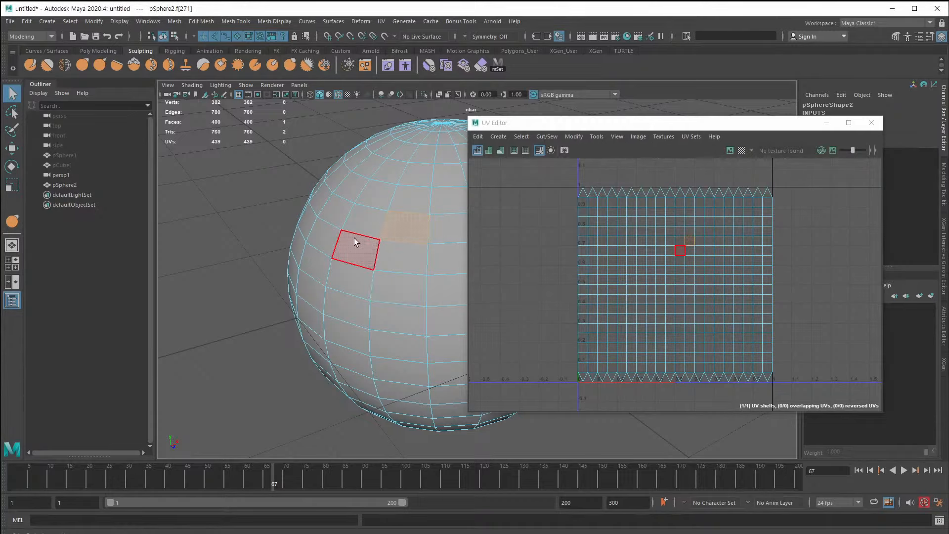
left_click(391, 289)
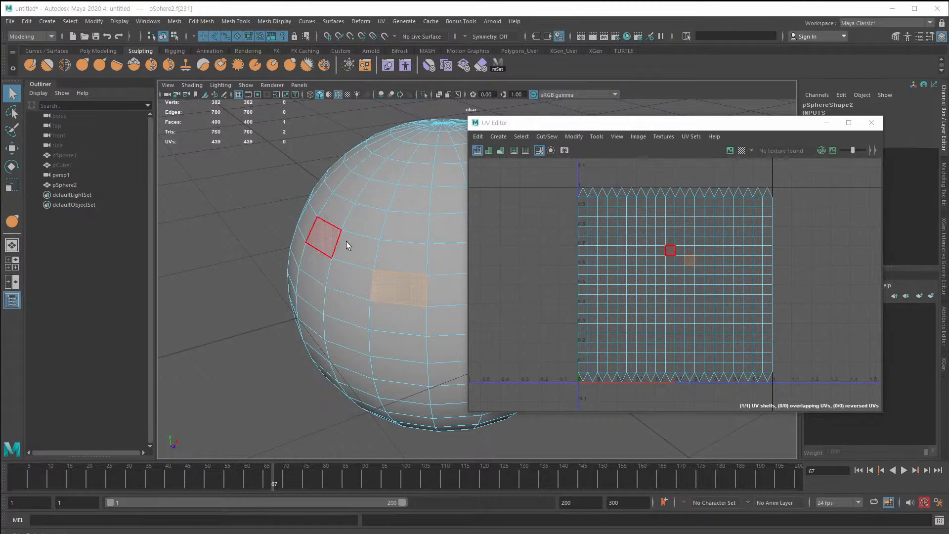
Select the top row of faces in the UV layout, and in face mode a block of faces at its centre.
left_click_drag(571, 170, 776, 195)
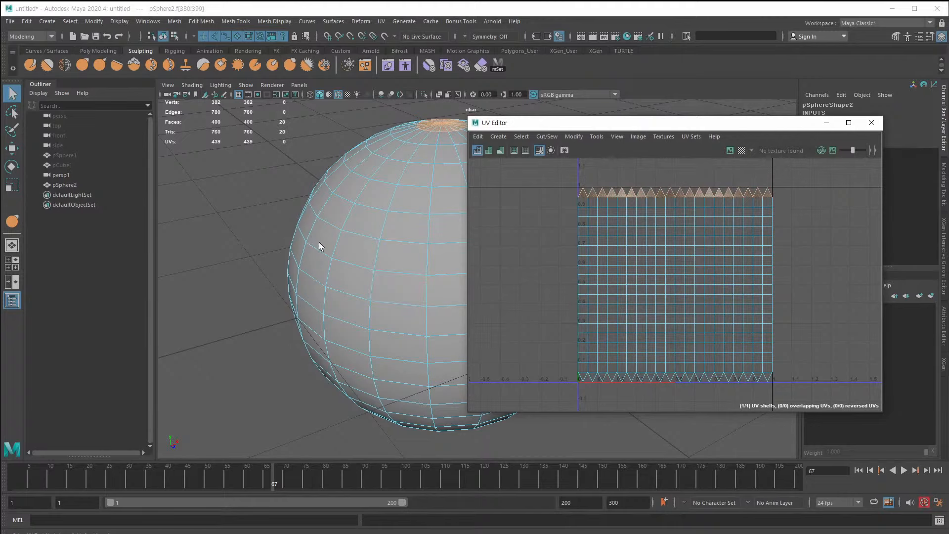
left_click_drag(319, 242, 410, 295, "alt")
right_click(670, 240)
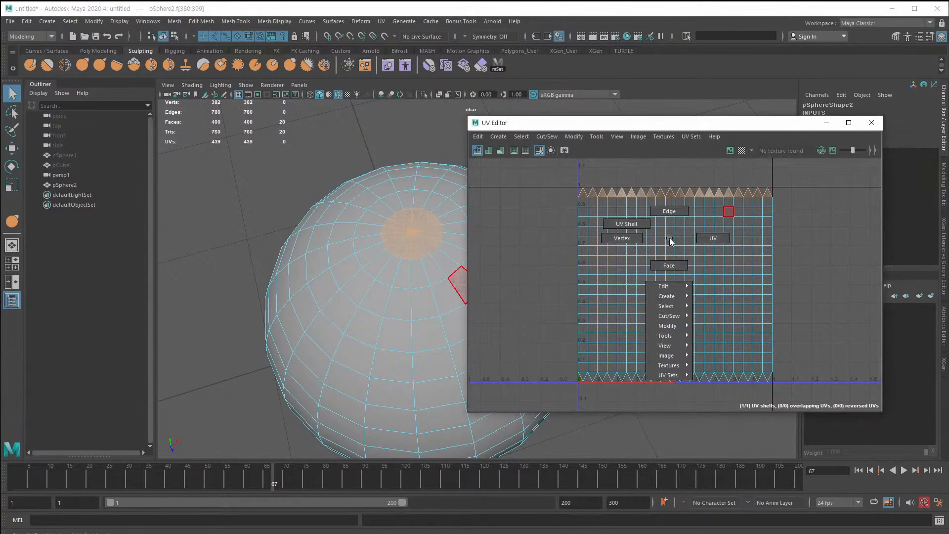
right_click_drag(669, 239, 671, 266)
left_click_drag(660, 270, 697, 320)
Select all faces in the UV layout and inspect the matching selection around the sphere.
left_click_drag(195, 324, 248, 319, "alt")
left_click_drag(505, 184, 866, 474)
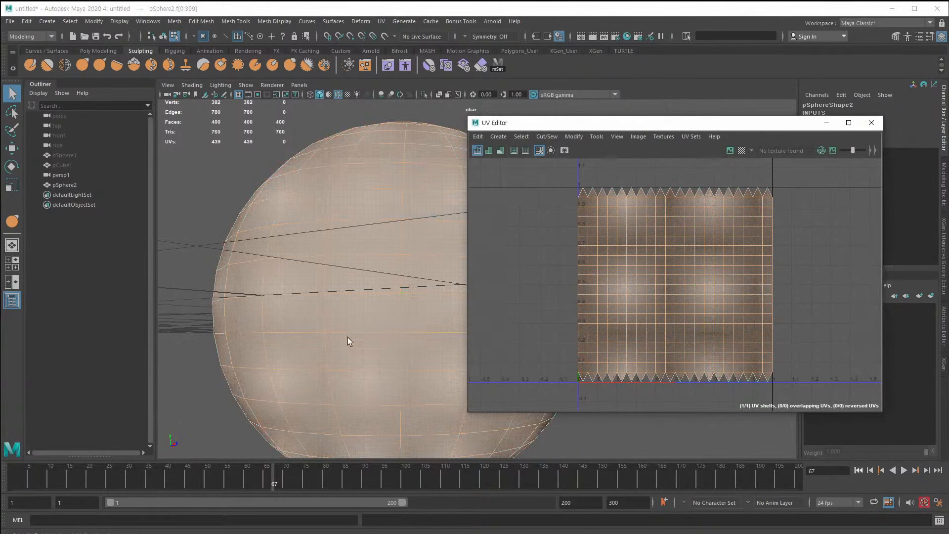
right_click_drag(348, 337, 274, 368, "alt")
left_click_drag(274, 368, 216, 292, "alt")
Clear the face selection on the sphere and return to object selection mode.
left_click(326, 253)
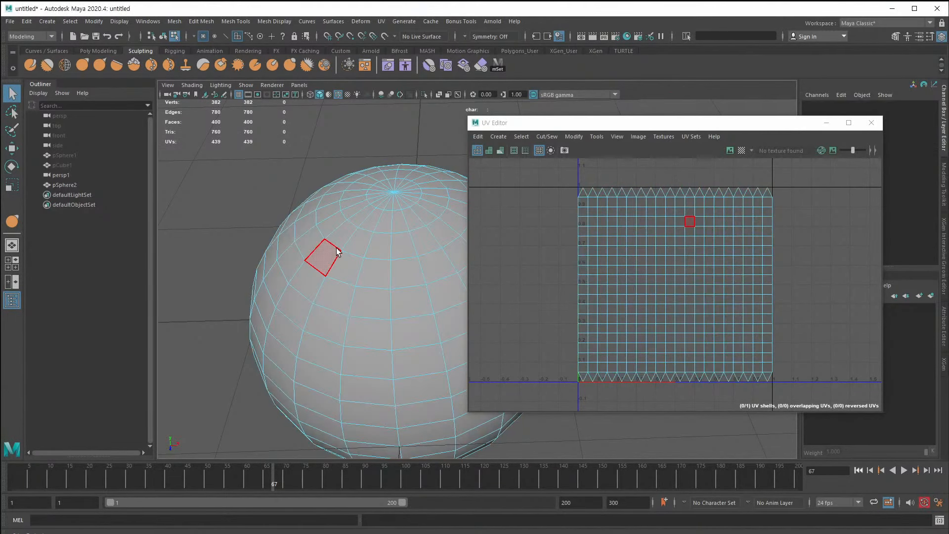
left_click(378, 231)
left_click(455, 254)
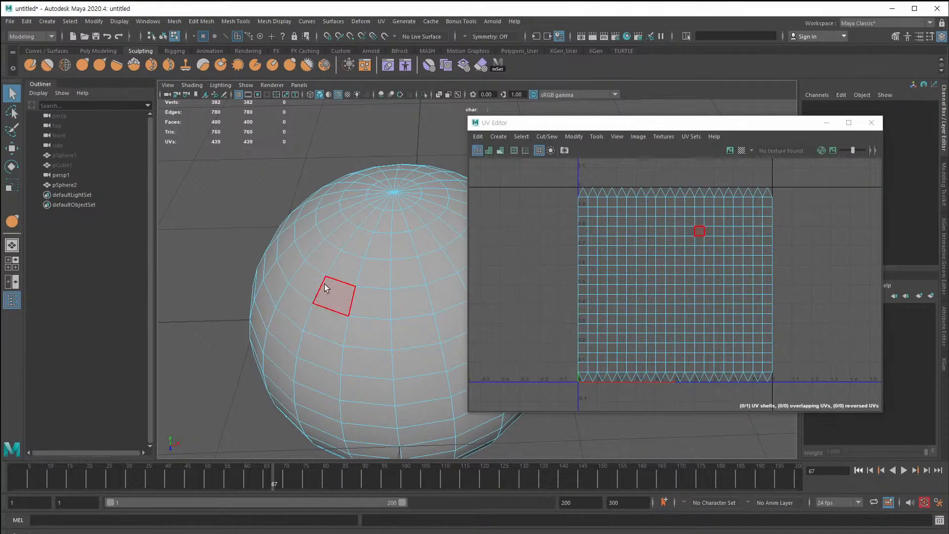
key("F8")
right_click_drag(338, 265, 377, 265)
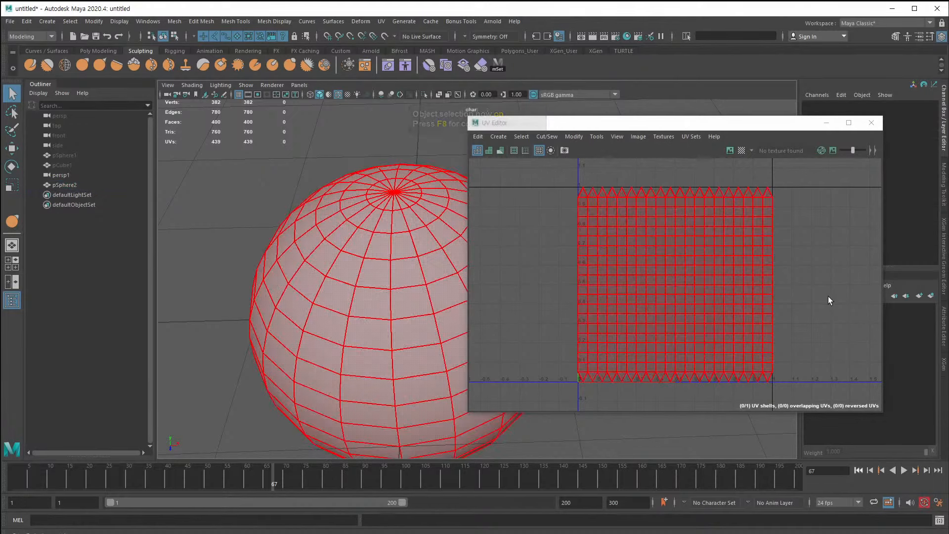
In edge mode, select the vertical edge line left of the UV layout's centre and cut the UVs along it.
key("F10")
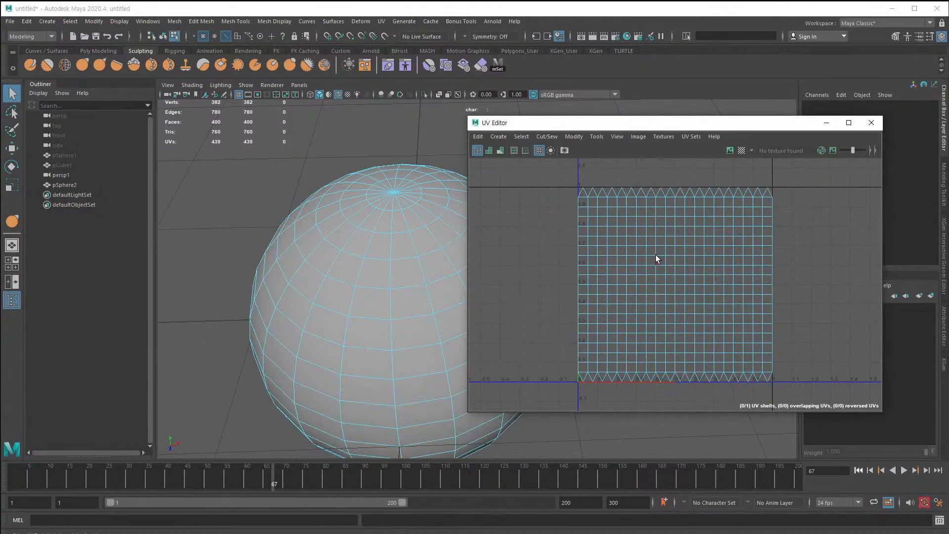
double_click(655, 255)
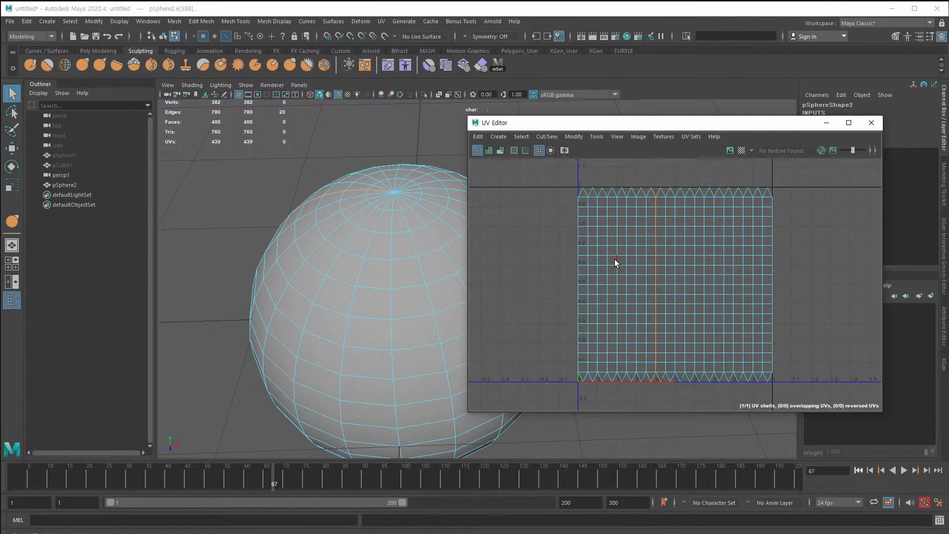
right_click_drag(615, 259, 615, 259)
mouse_move(622, 348)
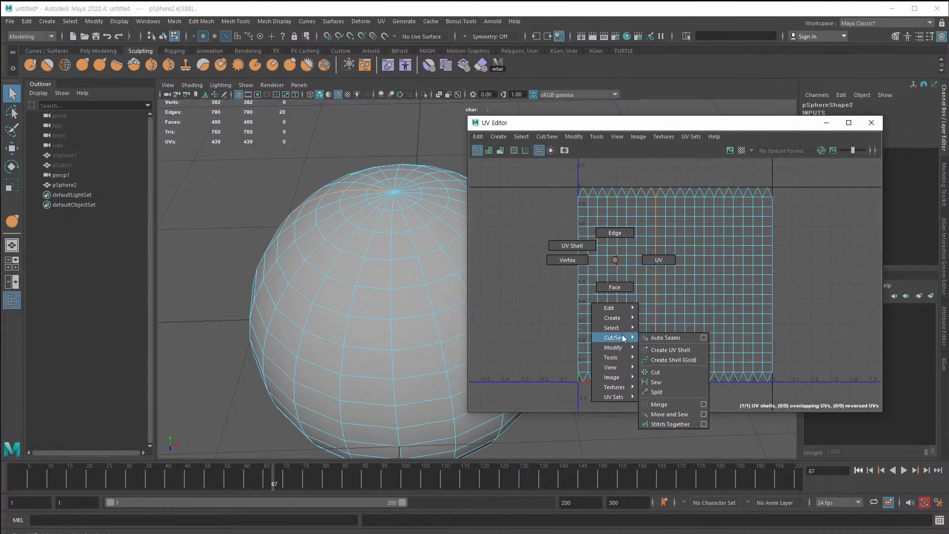
left_click(677, 373)
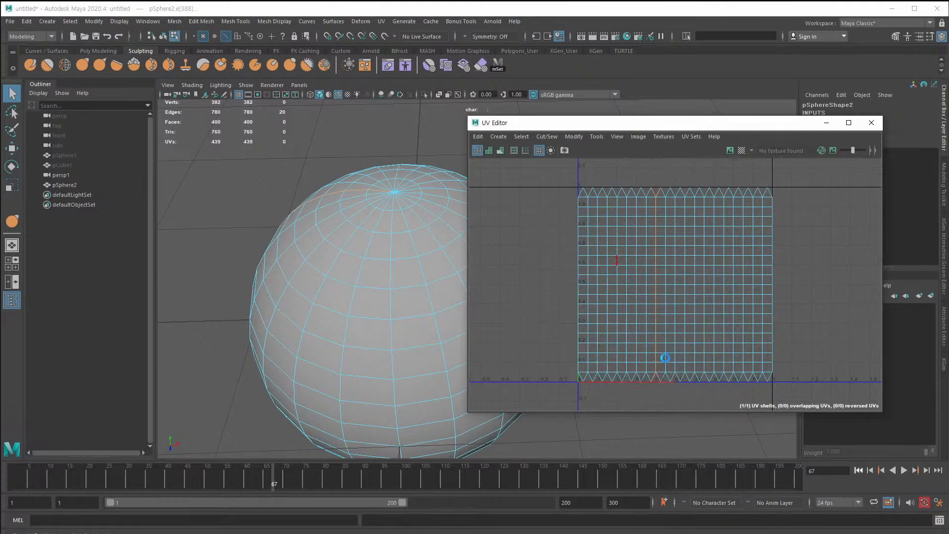
Switch to UV shell selection and select the wider right UV shell, followed by the narrower left one.
right_click(364, 266)
right_click_drag(345, 277, 411, 267)
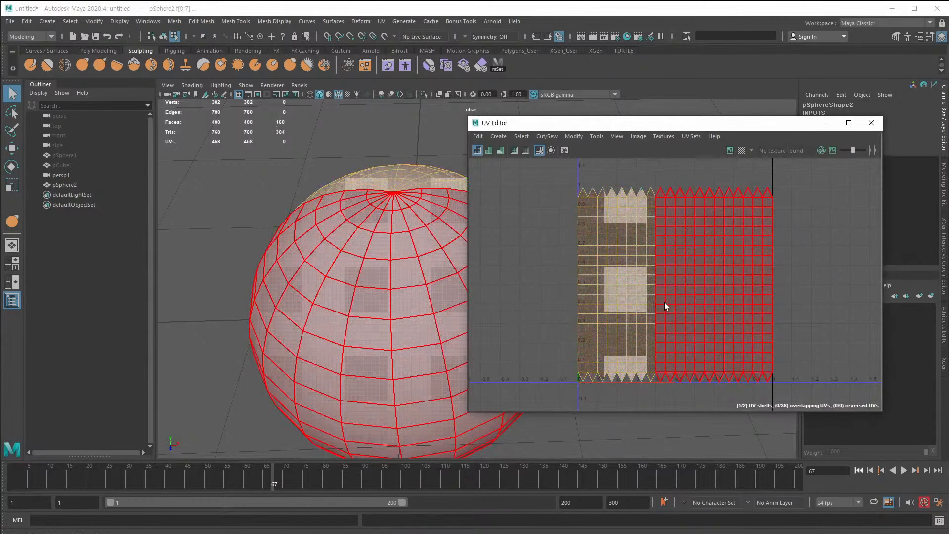
left_click(702, 298)
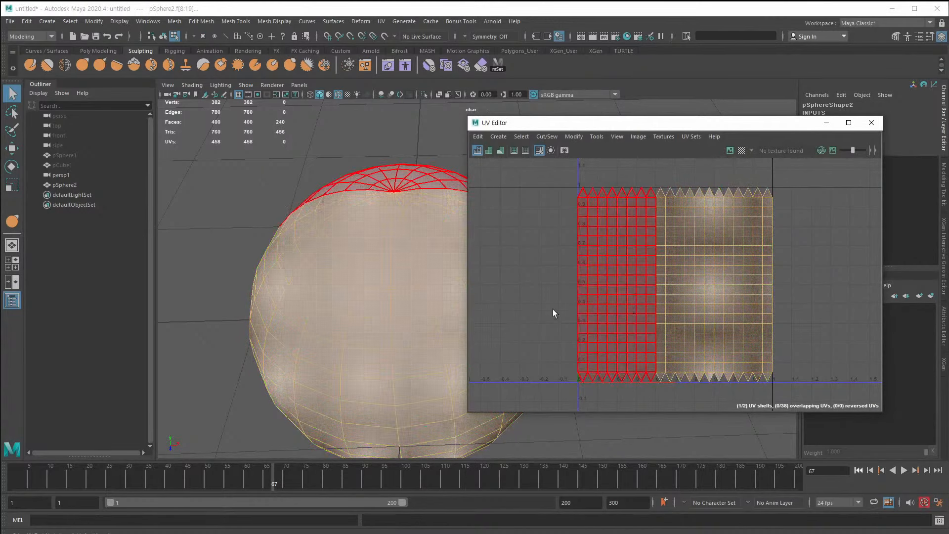
left_click(580, 296)
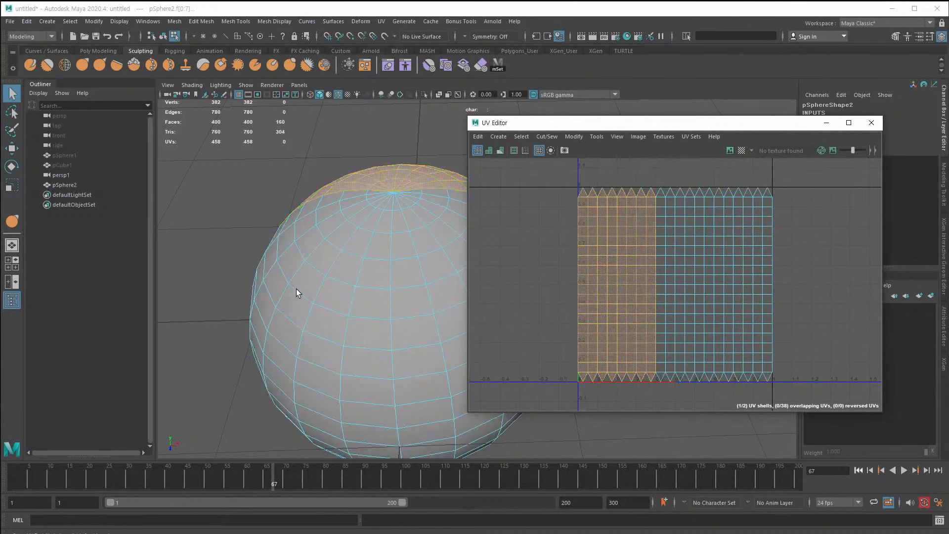
Alternate the selection between the wider right and narrower left UV shells, comparing the matching areas on the sphere.
left_click_drag(297, 292, 307, 396, "alt")
left_click(725, 346)
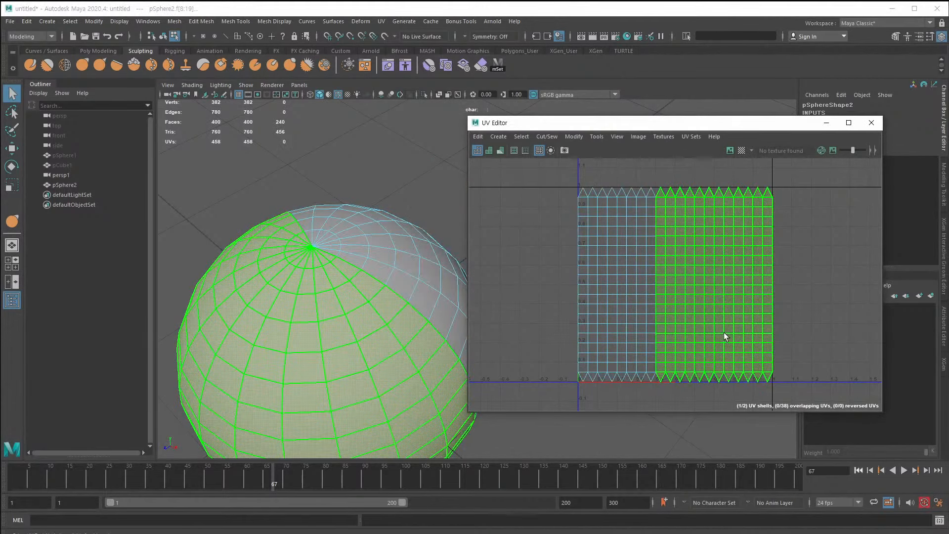
left_click(724, 332, "shift")
left_click(666, 280, "shift")
left_click(664, 277, "shift")
left_click(666, 277)
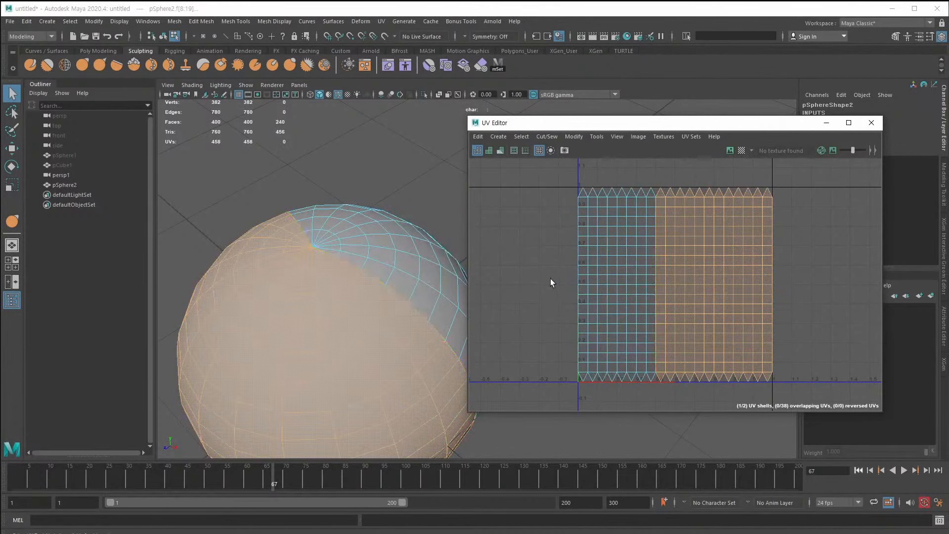
left_click(626, 279)
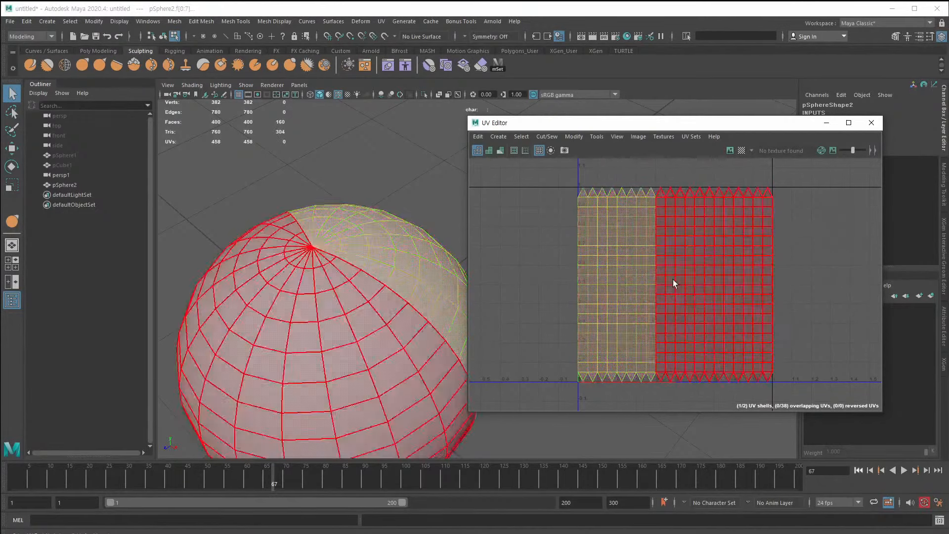
left_click(675, 279)
left_click(625, 280)
left_click(681, 280)
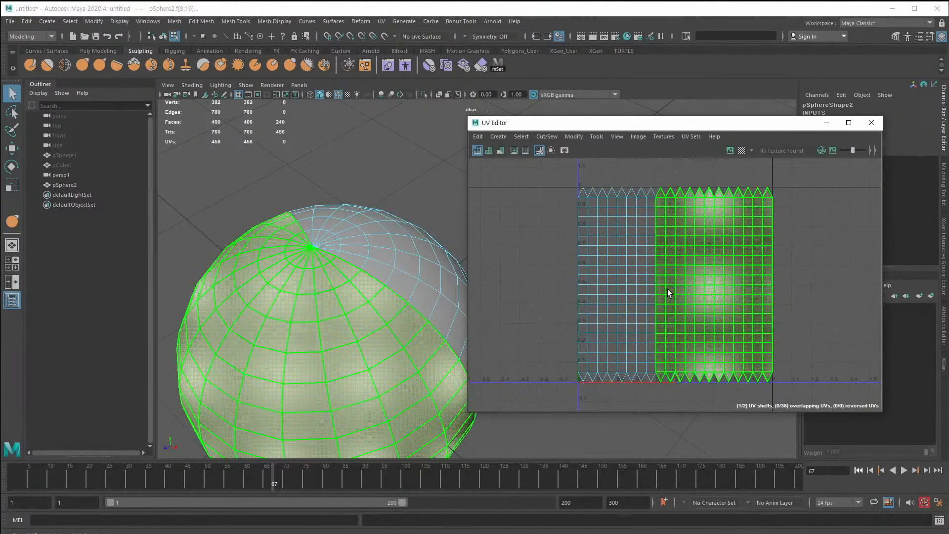
left_click(636, 291)
left_click(683, 297)
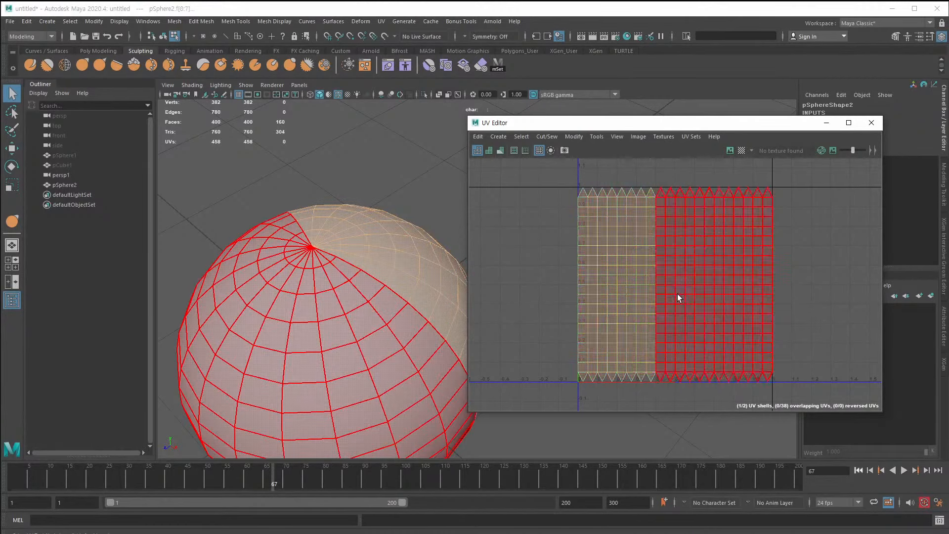
left_click(641, 294)
left_click(712, 290)
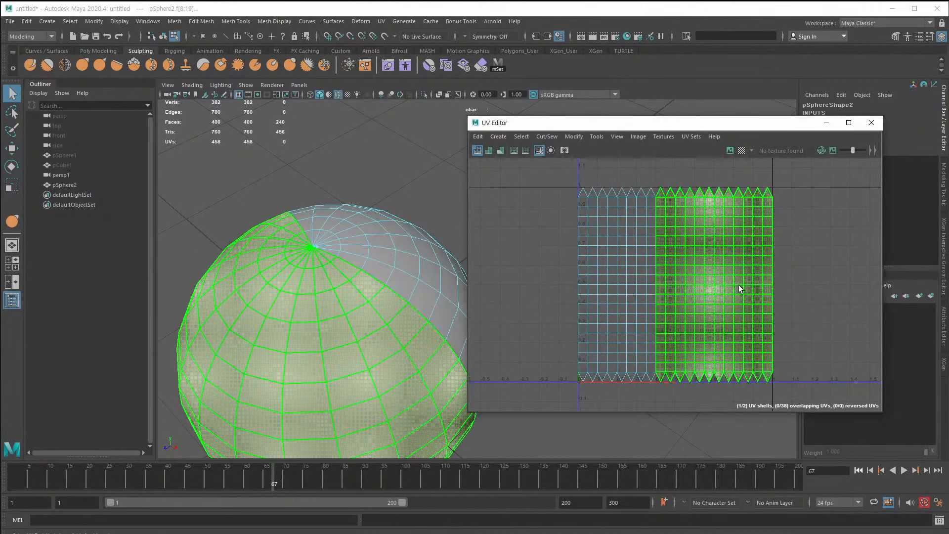
left_click(619, 279)
left_click(677, 279)
left_click(642, 281)
left_click(673, 278)
left_click(580, 280)
left_click(579, 276)
Return the sphere to object selection mode and move the UV Editor window farther away from it.
left_click_drag(286, 375, 342, 344, "alt")
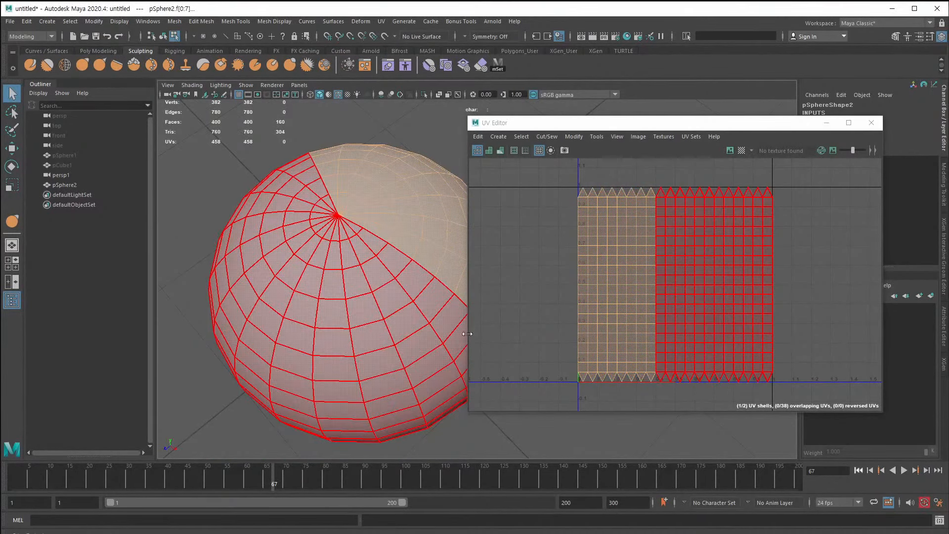
left_click_drag(319, 281, 284, 259, "alt")
right_click_drag(284, 258, 235, 274, "alt")
middle_click_drag(234, 274, 342, 299, "alt")
left_click(238, 294)
key("F8")
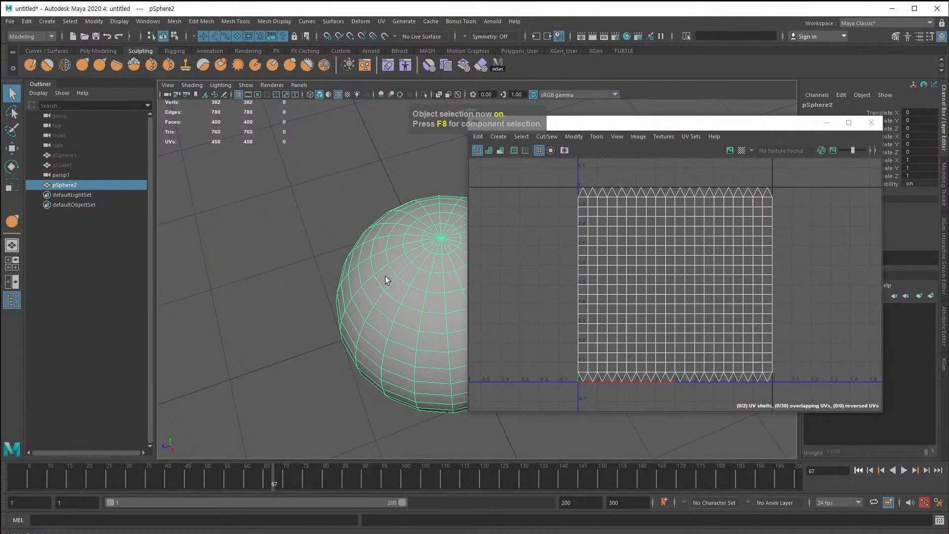
left_click_drag(574, 122, 628, 97)
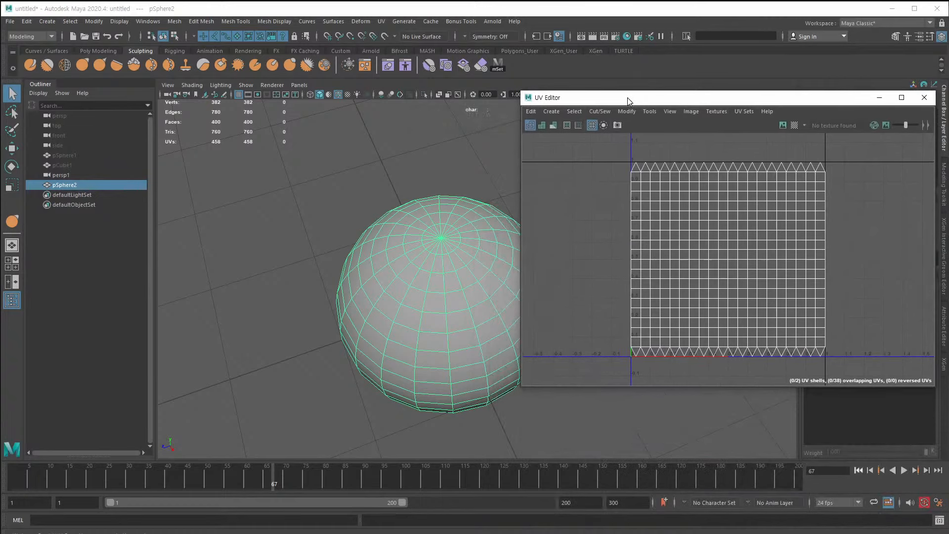
left_click_drag(406, 308, 371, 245, "alt")
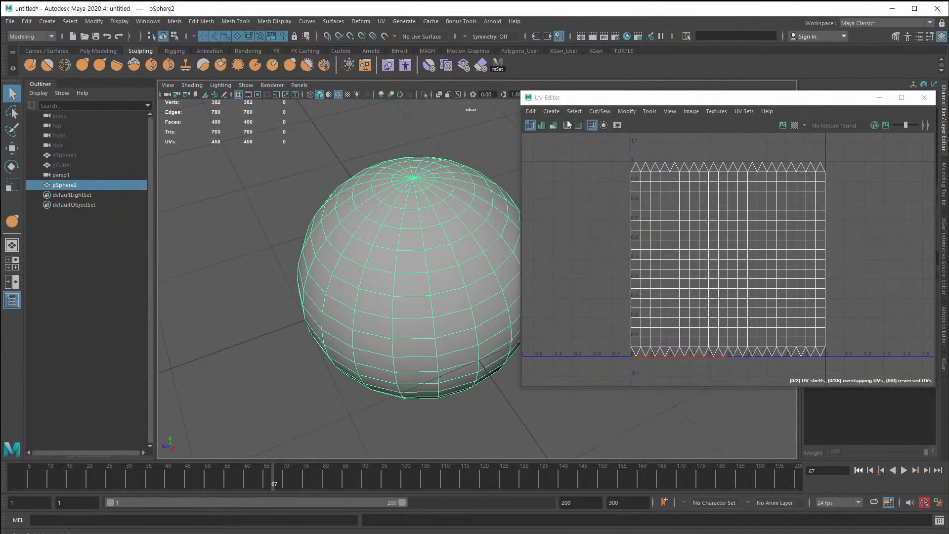
Detach the UV command list as a floating window and place it beside the sphere.
left_click(381, 22)
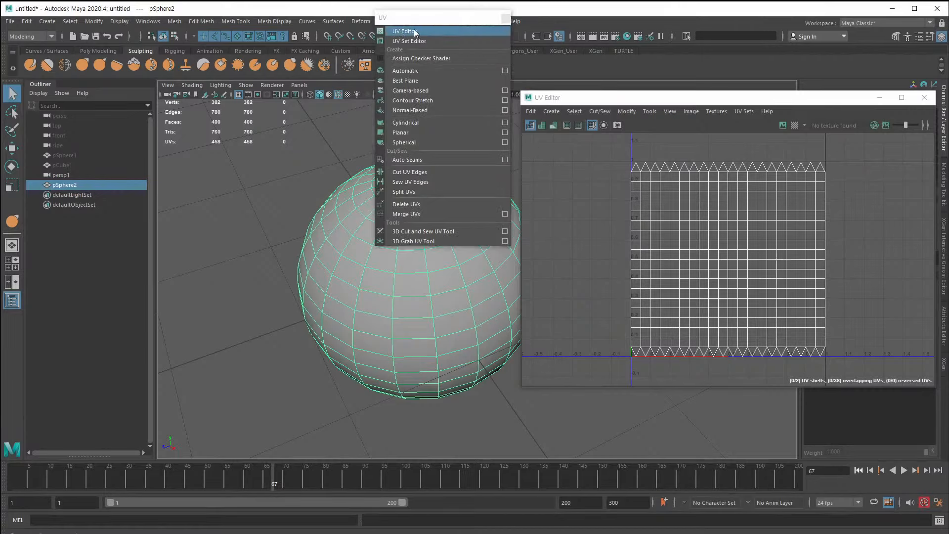
left_click(414, 29)
left_click_drag(356, 153, 214, 209)
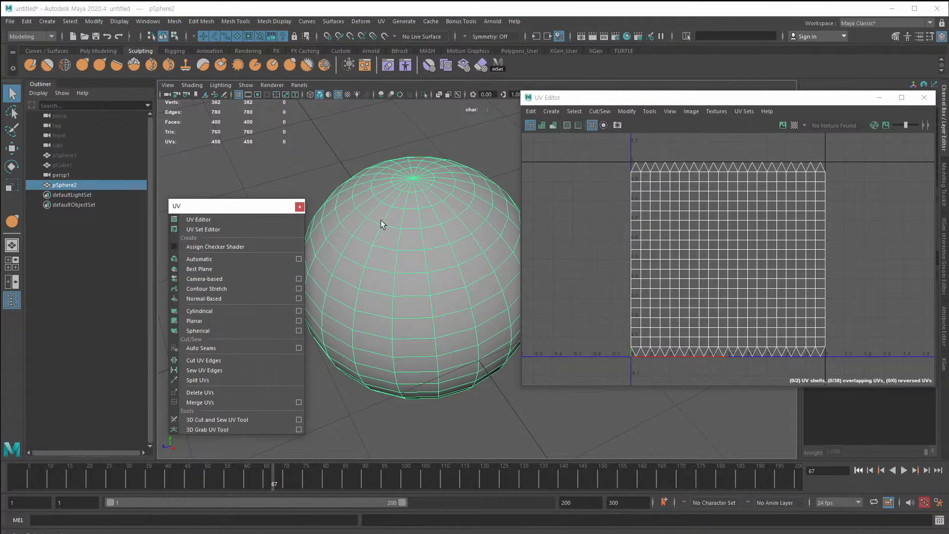
Switch the sphere to Multi component selection, pick a vertex on its front, and select a nearby vertical edge.
right_click(432, 226)
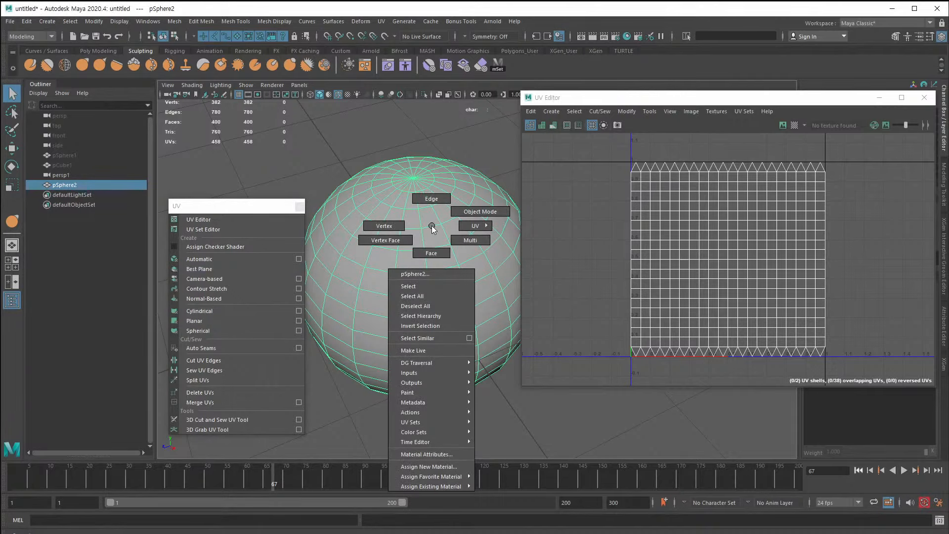
right_click_drag(432, 226, 460, 240)
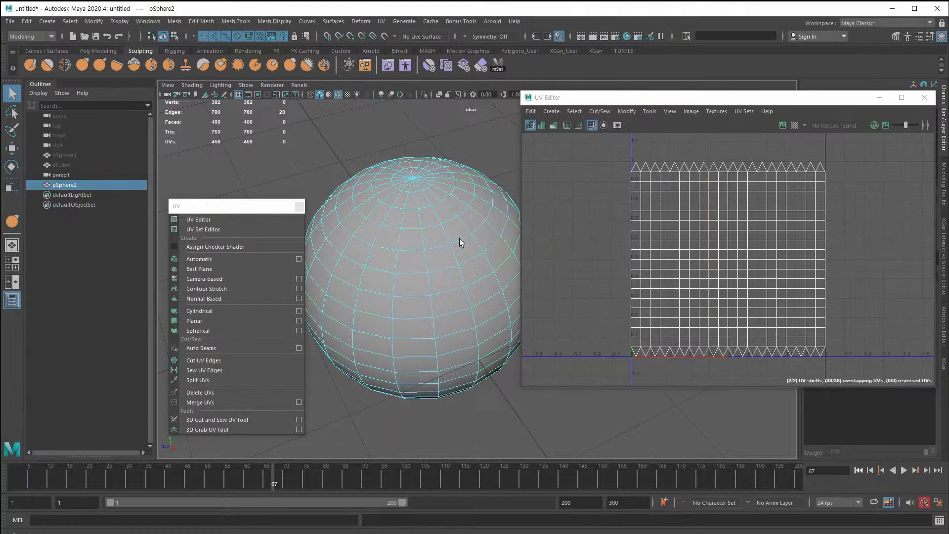
left_click(407, 238)
left_click(405, 229)
left_click(425, 251)
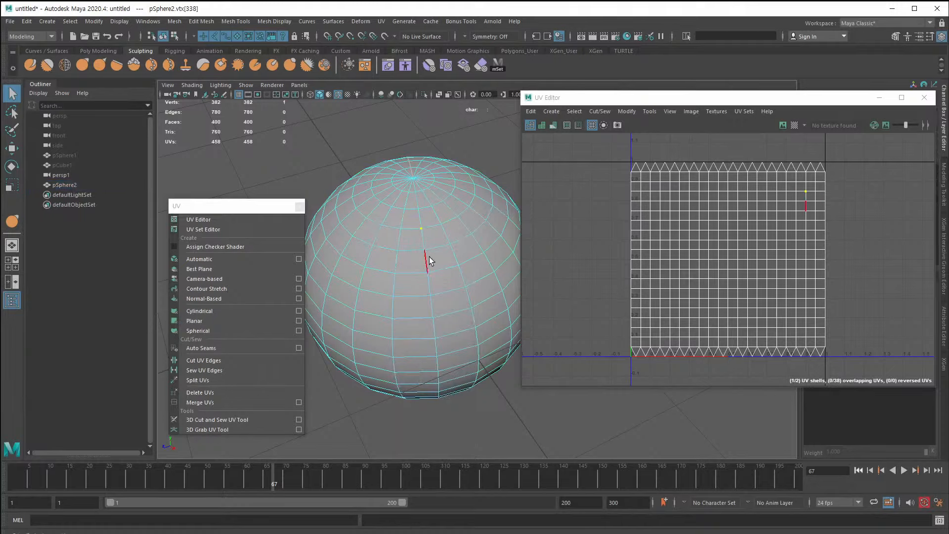
left_click(428, 259)
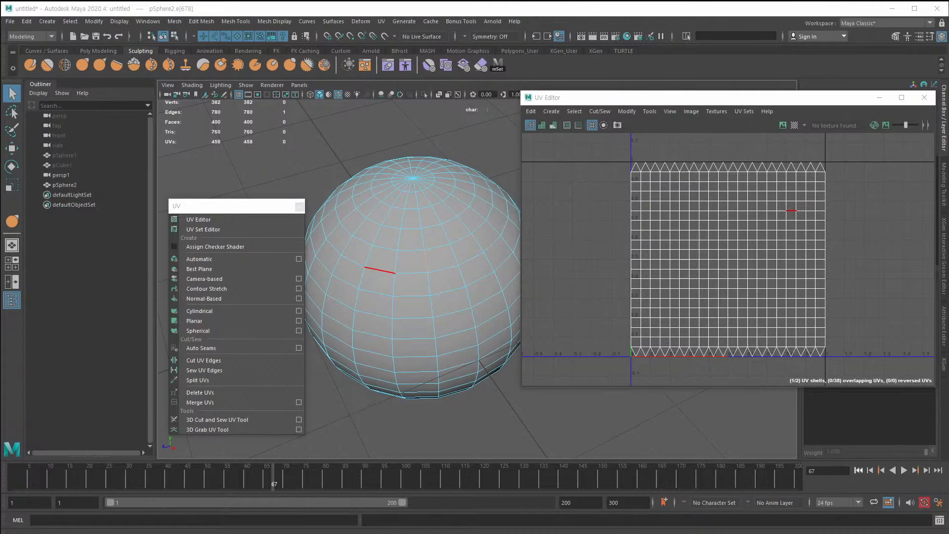
Bring the Maya book PDF into view, examine its Modeling Toolkit chapter, and move the window away again.
left_click_drag(0, 93, 517, 69)
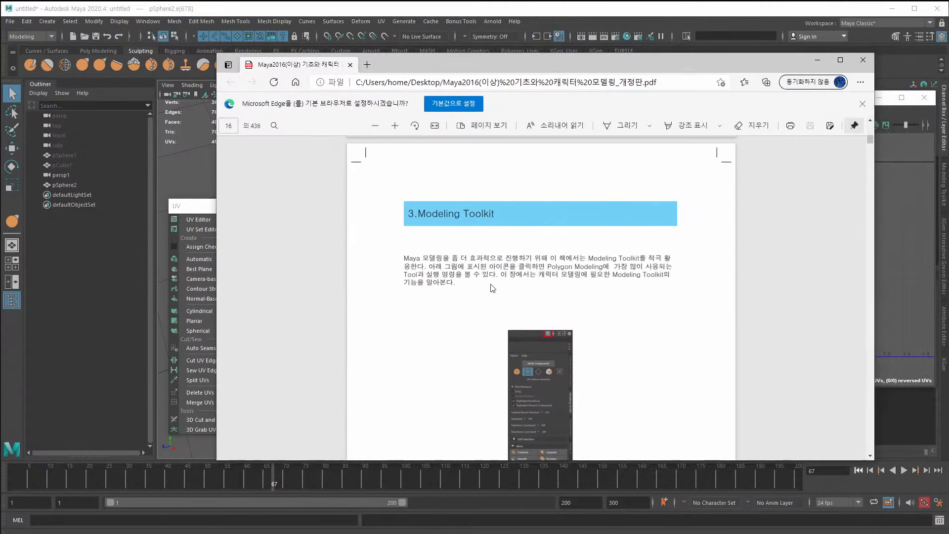
scroll(478, 348, "down", 2)
scroll(478, 351, "up", 1)
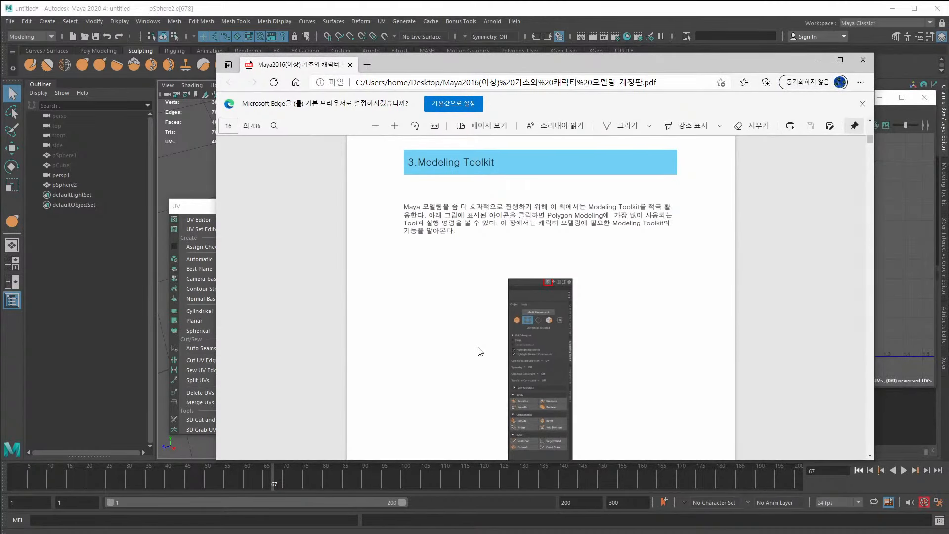
left_click_drag(588, 67, 0, 79)
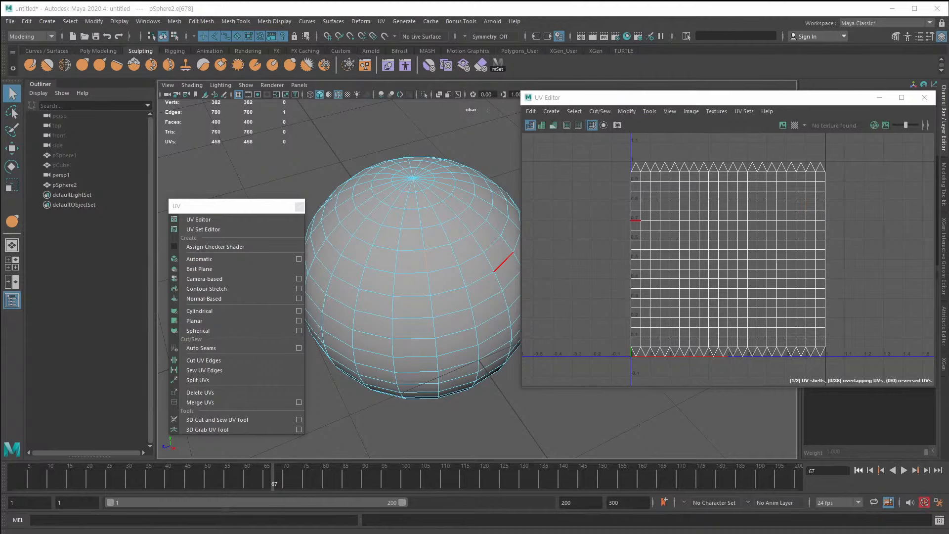
Show the Kyobo bookstore page for the Maya character modeling book, highlight its title, and move the browser away.
left_click_drag(948, 199, 195, 55)
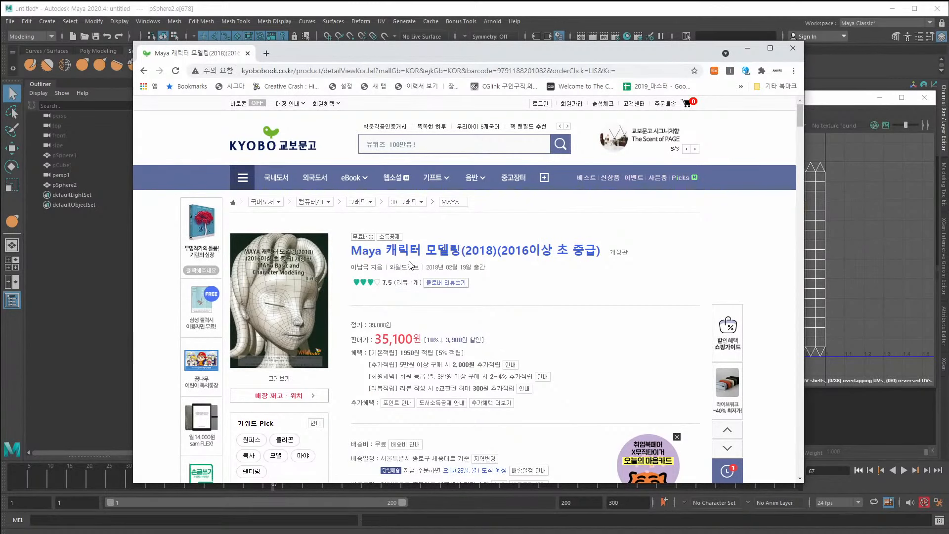
left_click_drag(350, 254, 514, 255)
left_click(500, 256)
left_click_drag(409, 53, 948, 327)
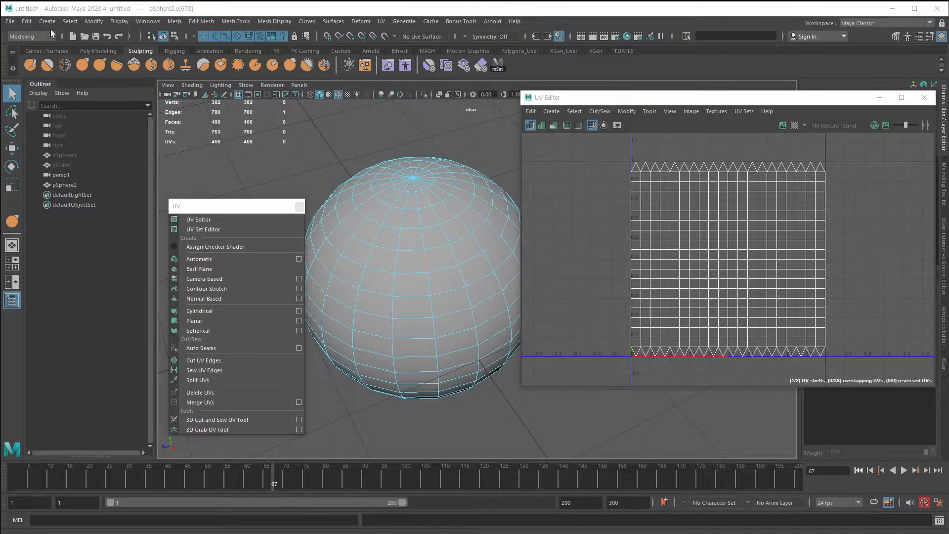
Close the floating UV command list, minimize the UV Editor, and clear the component selection.
left_click_drag(737, 103, 680, 104)
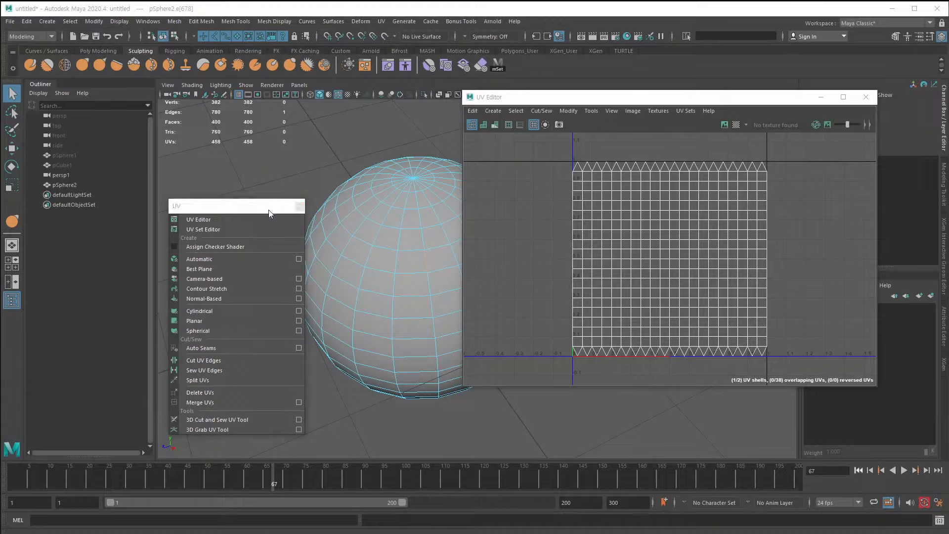
left_click(299, 206)
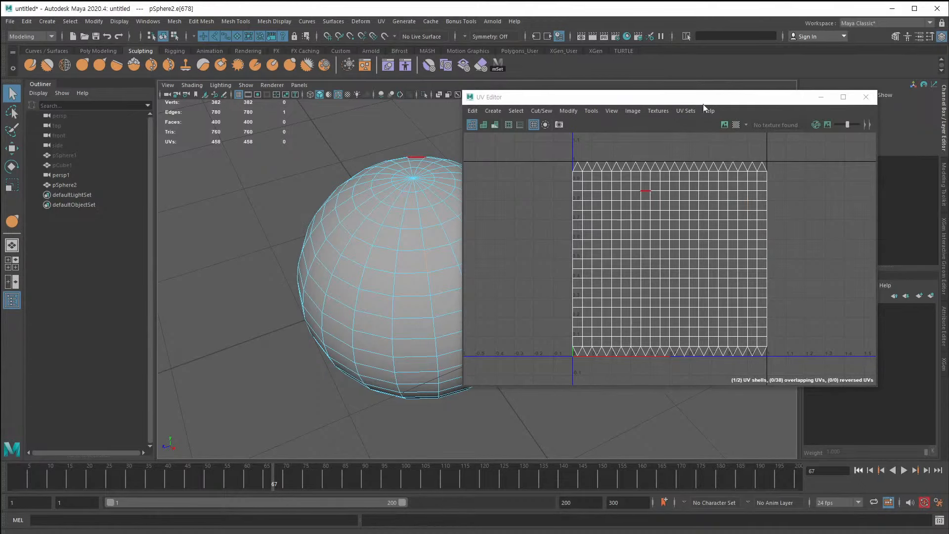
left_click(821, 97)
left_click(655, 337)
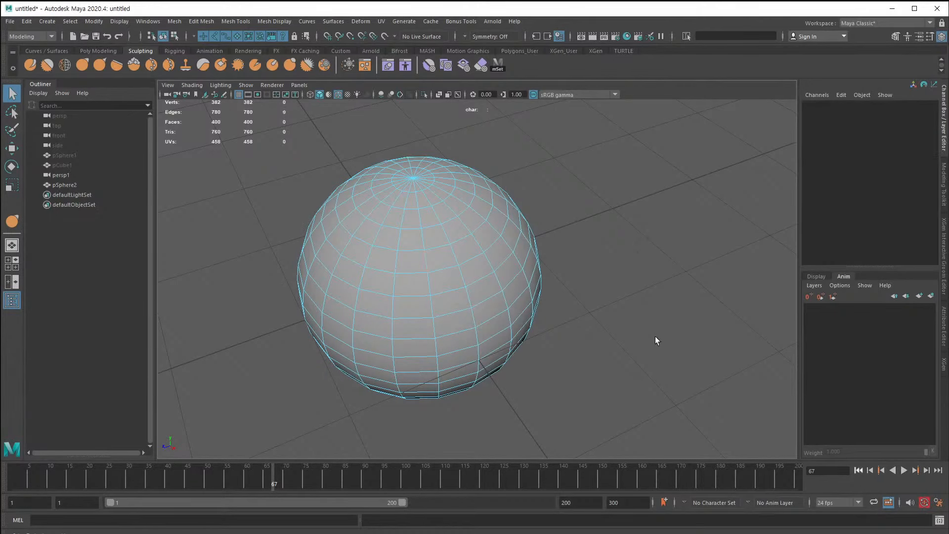
Return to object selection mode with the whole sphere selected, and move the PDF window out of view.
left_click_drag(672, 419, 216, 170)
left_click(215, 169)
key("F8")
key("F8")
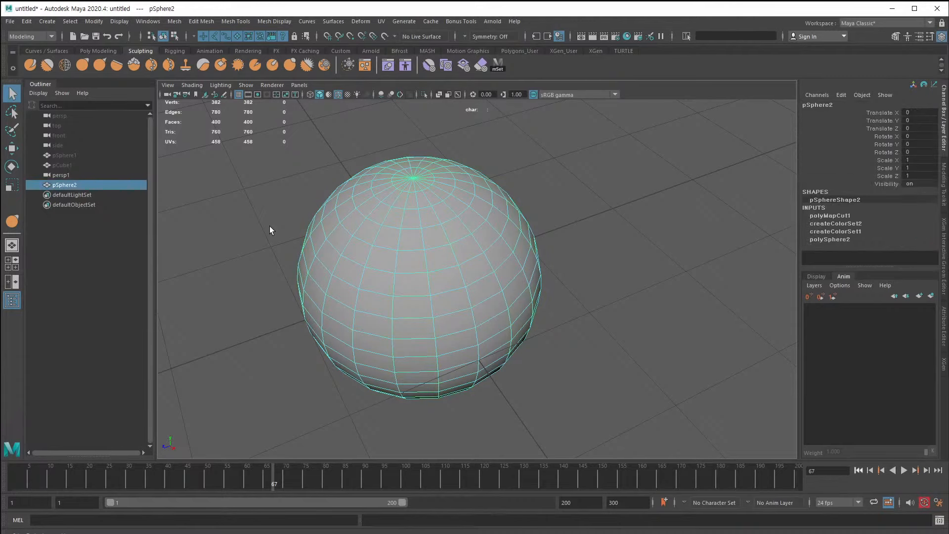
left_click(267, 230)
mouse_move(412, 352)
left_mouse_down("alt")
mouse_move(396, 324)
mouse_move(399, 337)
left_mouse_up("alt")
left_click(397, 323)
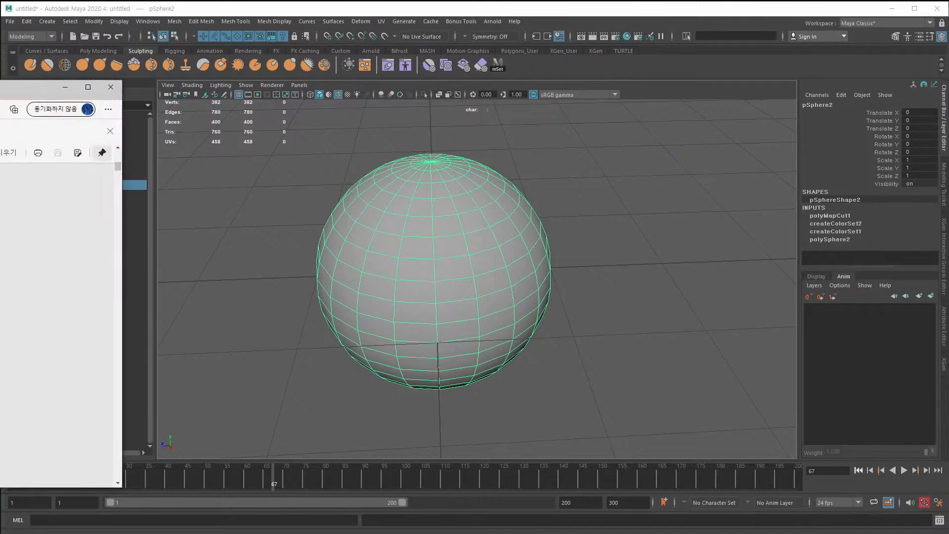
left_click_drag(0, 92, 0, 168)
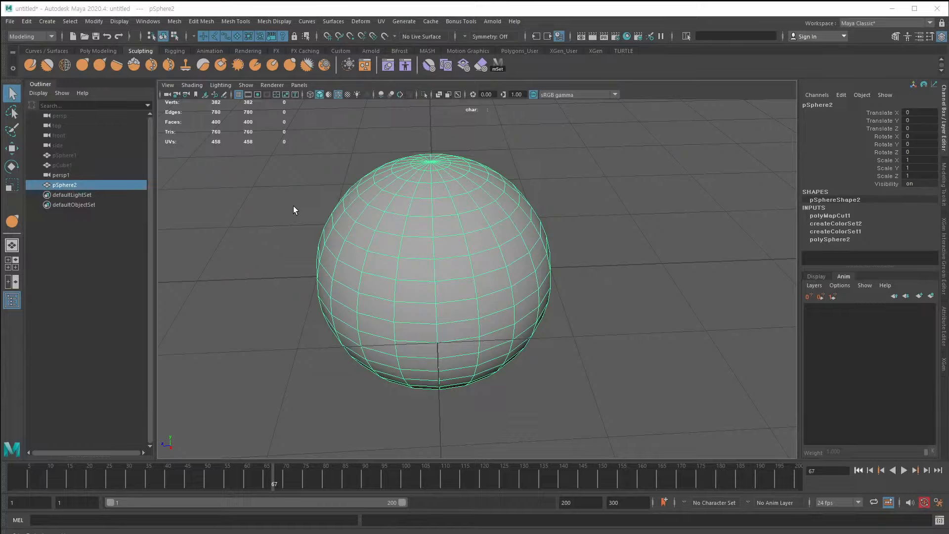
left_click_drag(444, 327, 428, 348, "alt")
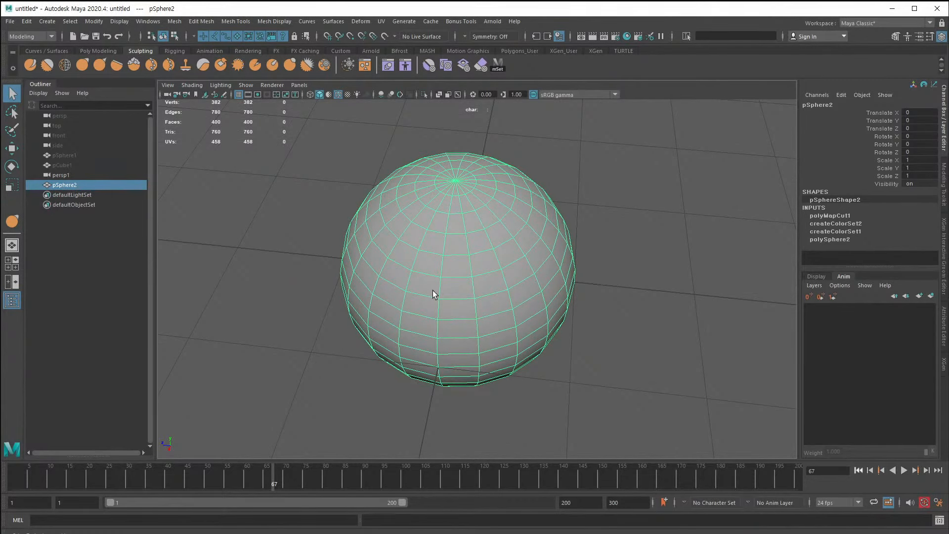
Deselect the sphere, open the Hypergraph: Hierarchy editor, and place its enlarged window over the viewport.
left_click(148, 21)
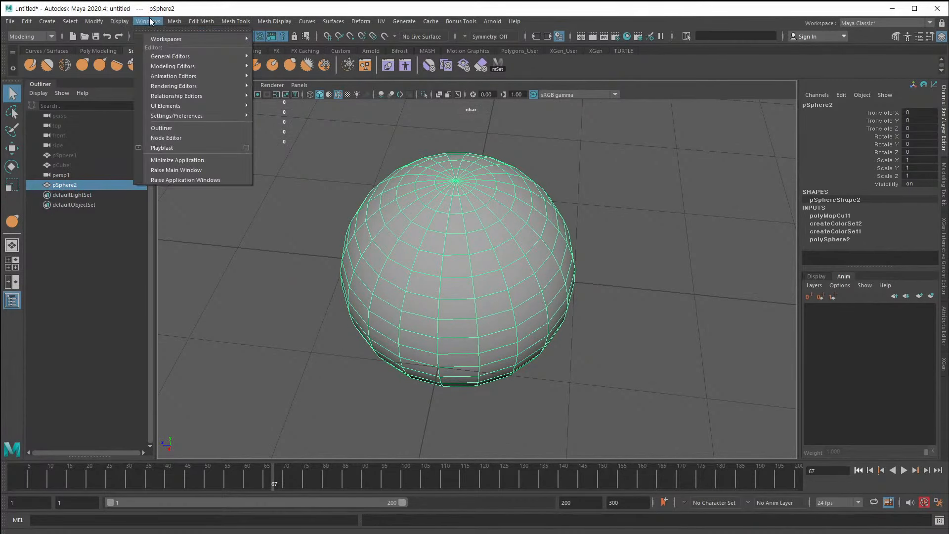
mouse_move(162, 38)
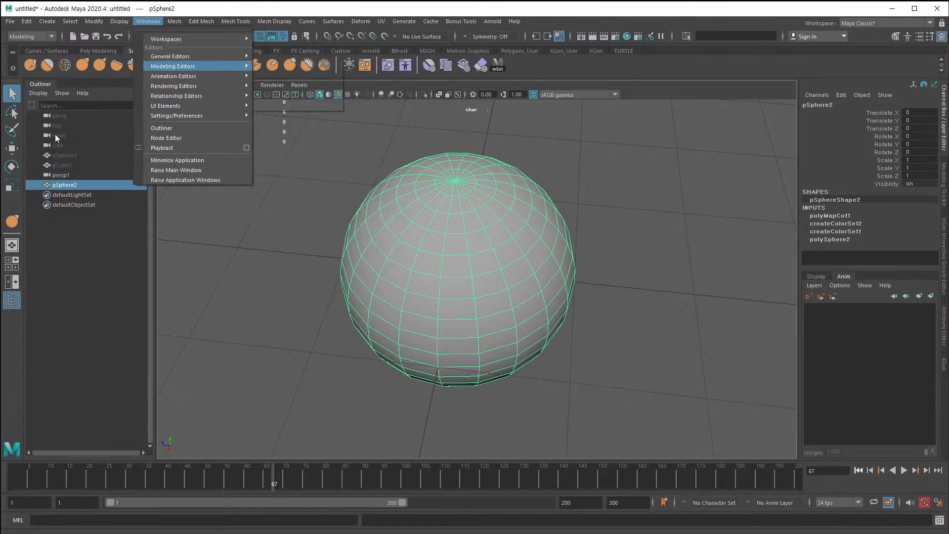
left_click(104, 360)
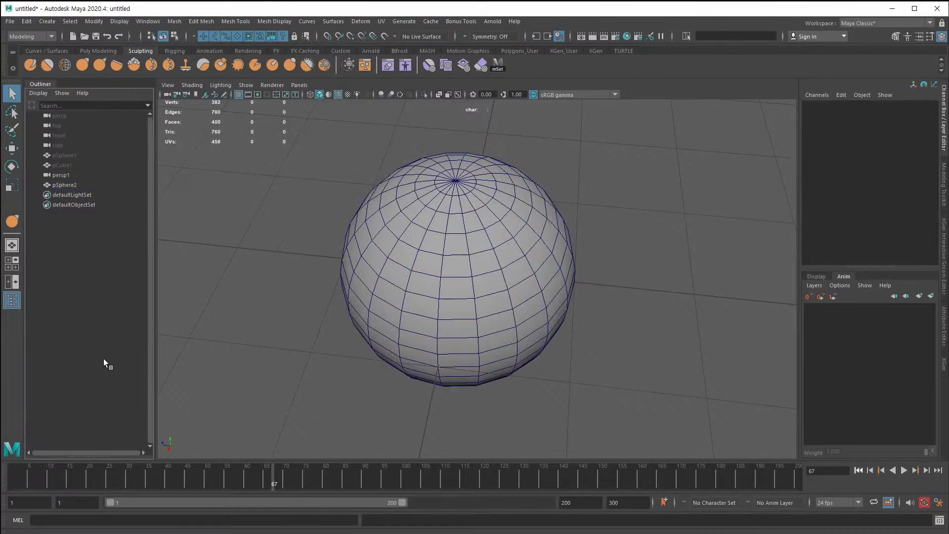
left_click(156, 21)
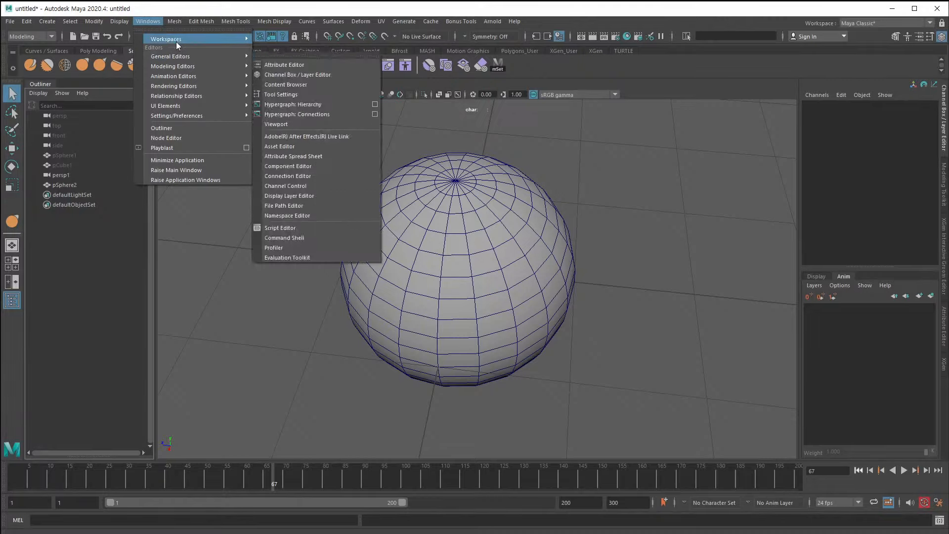
mouse_move(178, 54)
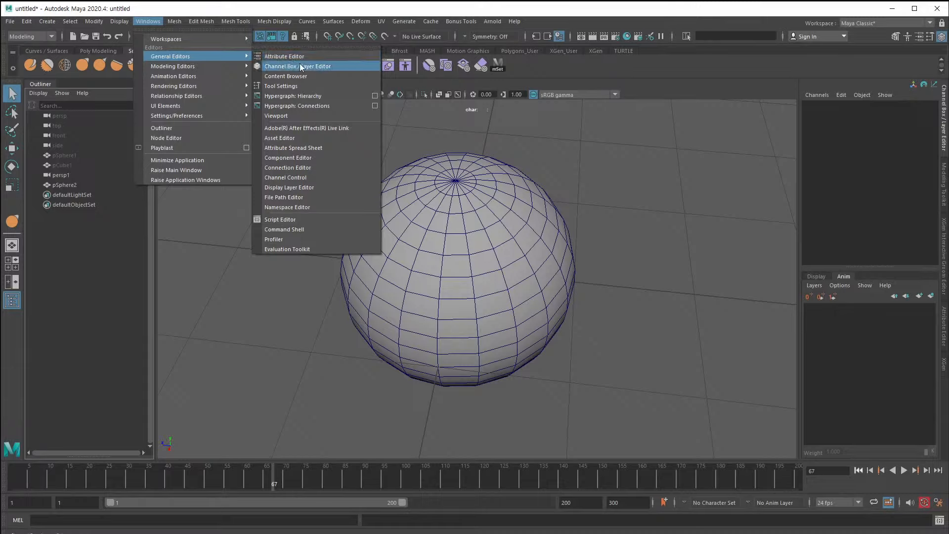
left_click(307, 94)
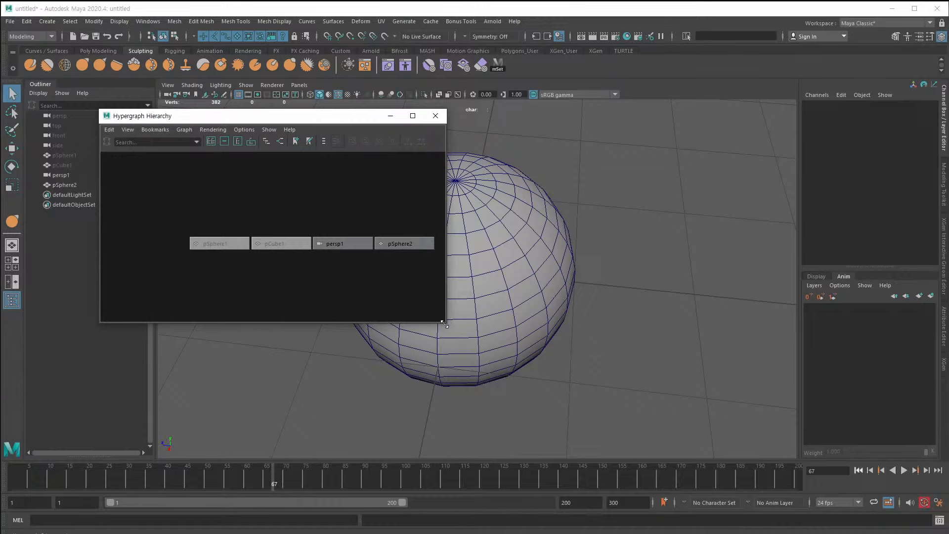
left_click_drag(250, 118, 439, 165)
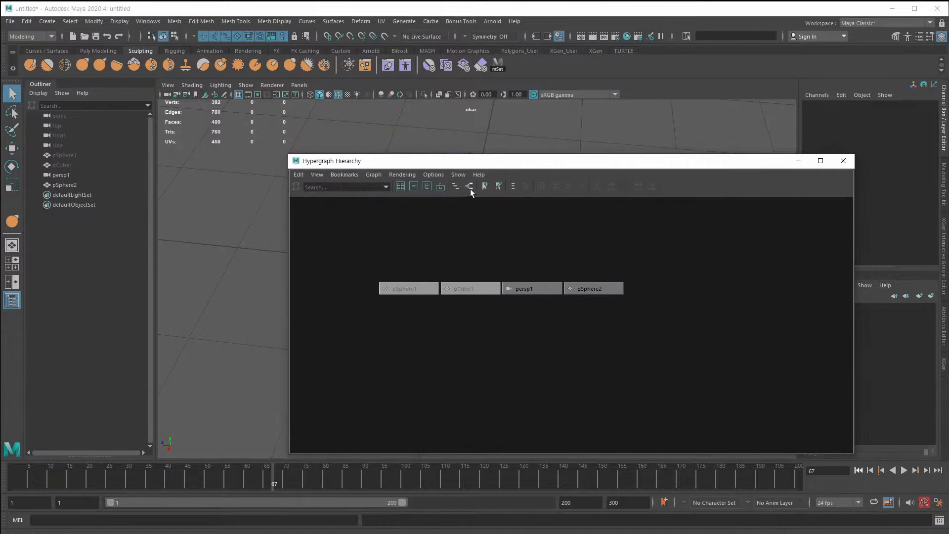
Select the persp1 node in the hierarchy graph, and create a new polygon sphere.
left_click(524, 288)
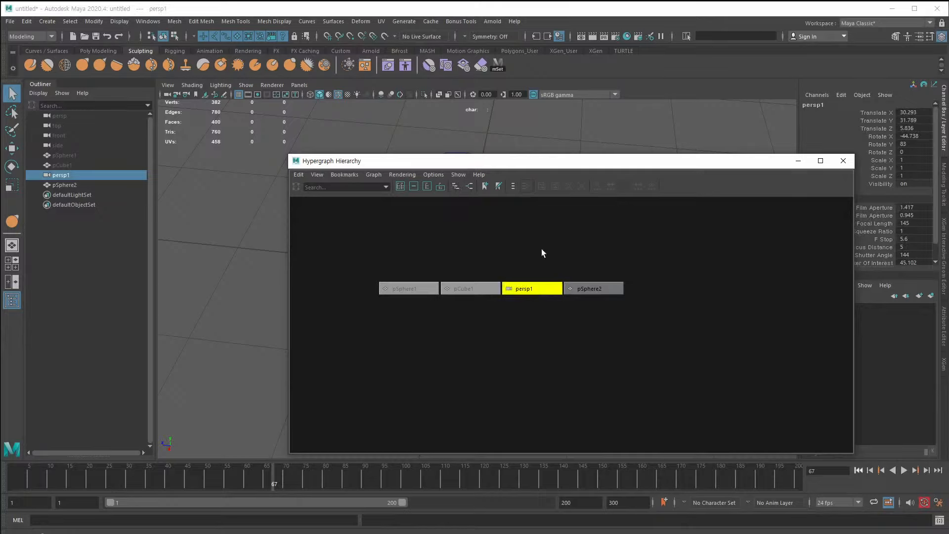
left_click(47, 21)
mouse_move(75, 57)
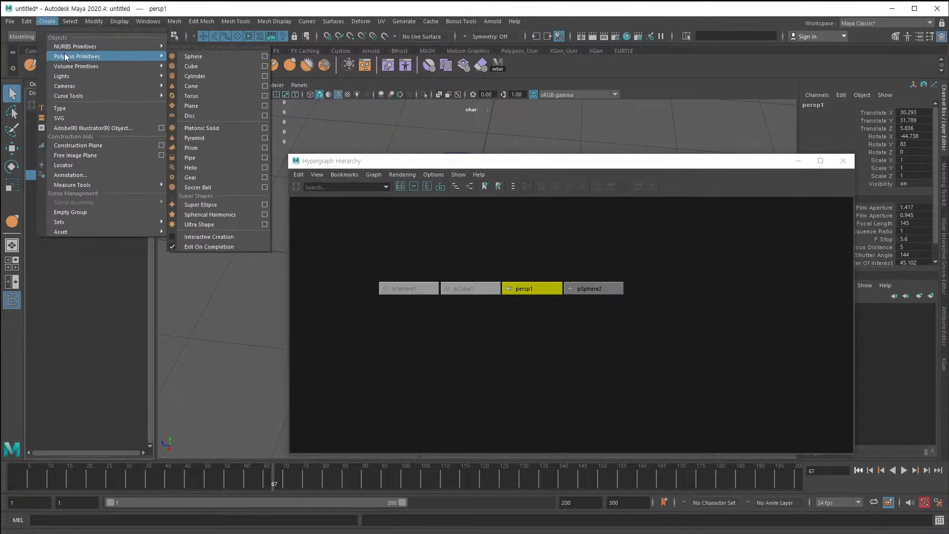
left_click(186, 57)
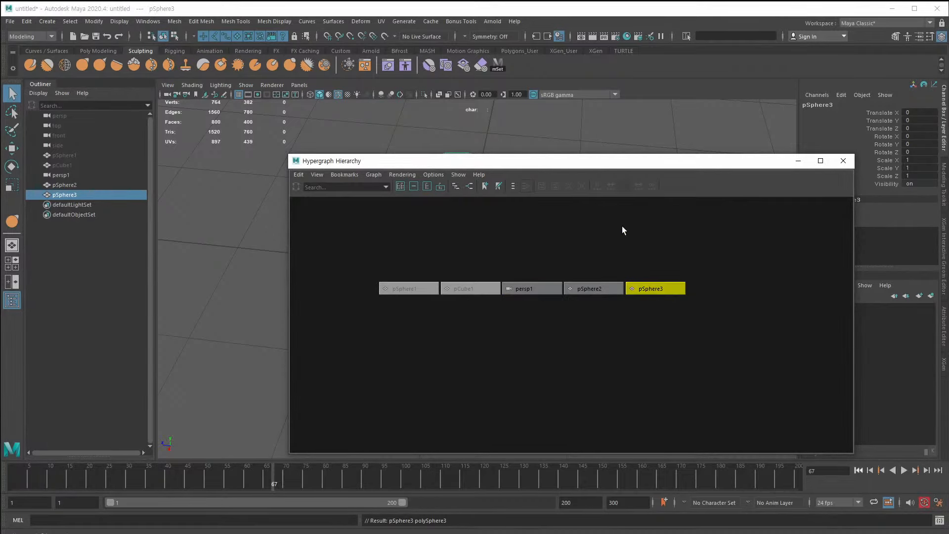
Graph the new sphere's input and output connections, and reposition its shape node between the creation node and initialShadingGroup.
left_click(470, 186)
left_click_drag(722, 356, 516, 388)
mouse_move(391, 290)
left_mouse_down()
mouse_move(415, 336)
mouse_move(402, 274)
left_mouse_up()
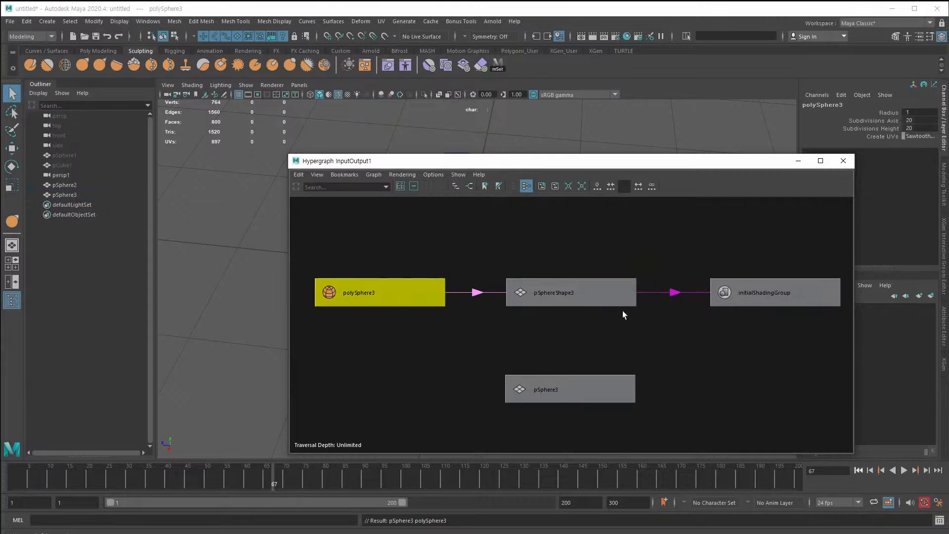
left_click_drag(581, 293, 575, 308)
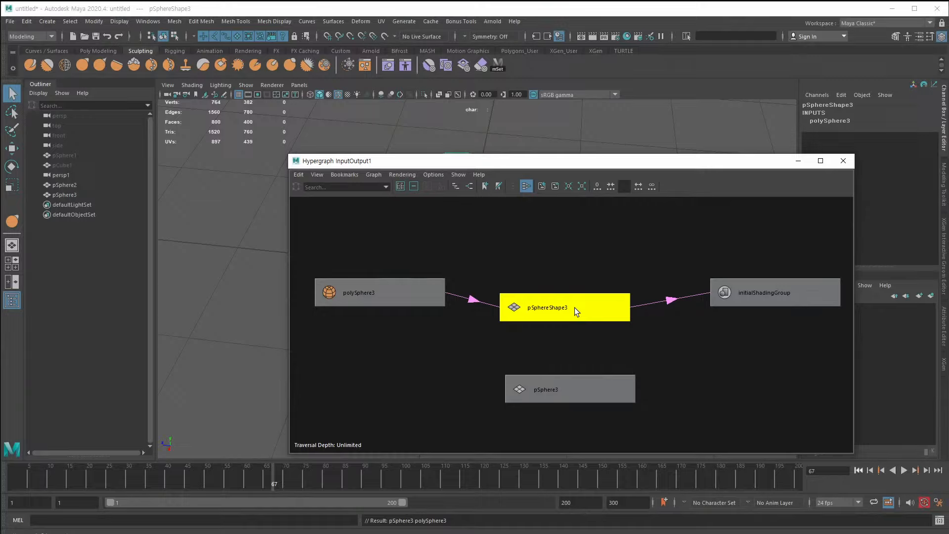
left_click_drag(561, 319, 554, 300)
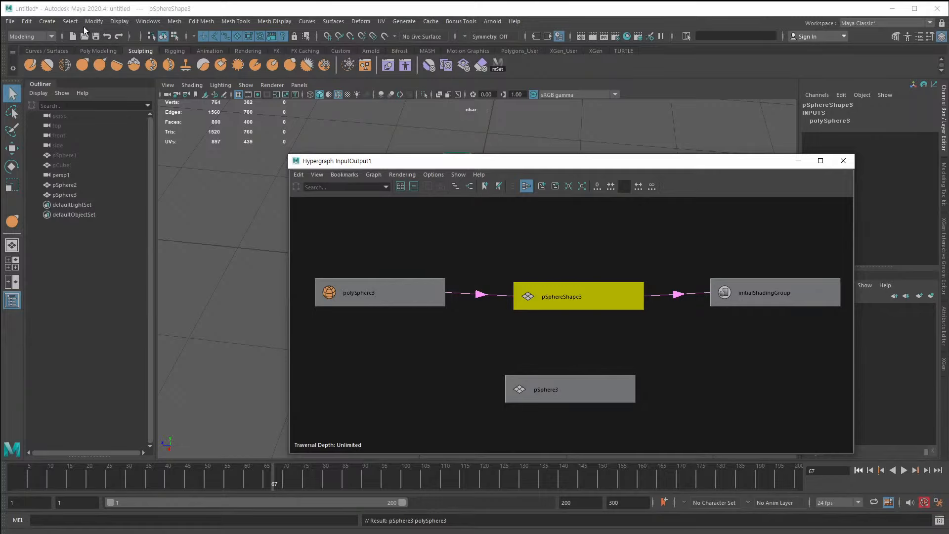
Open the Hypershade and search its node creation list for "curve".
left_click(157, 21)
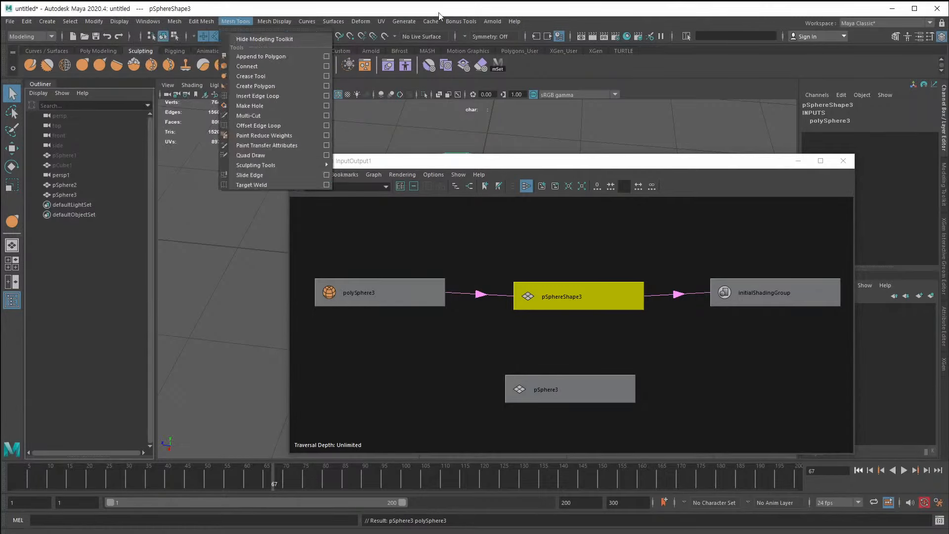
left_click(607, 27)
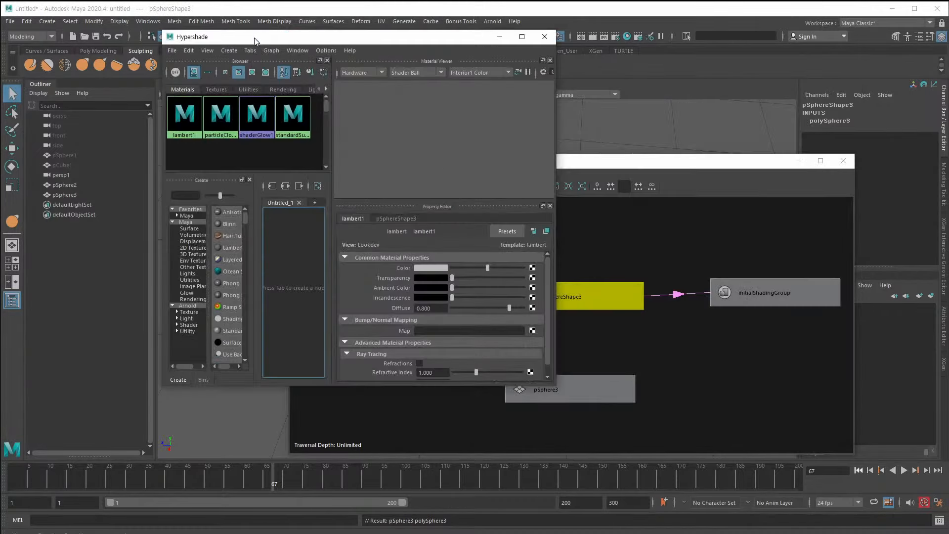
left_click(203, 197)
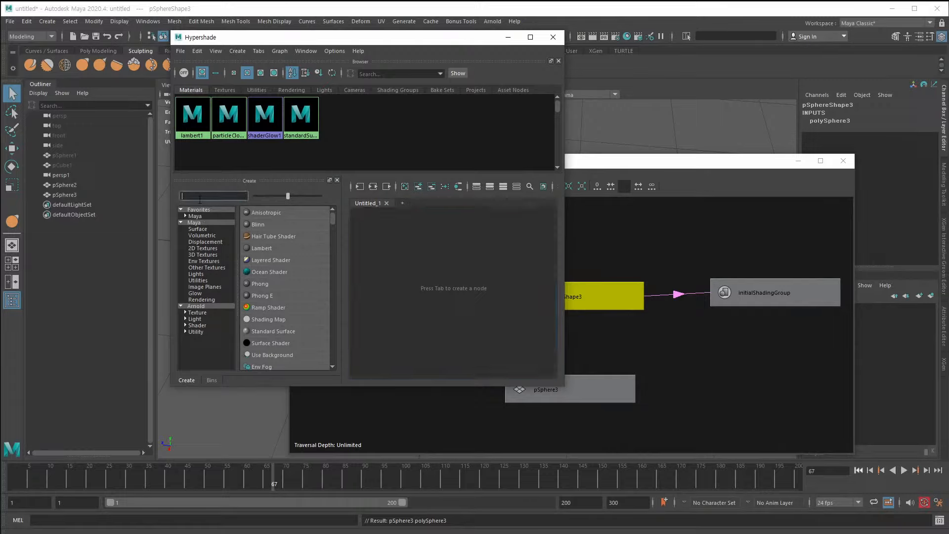
type("cu")
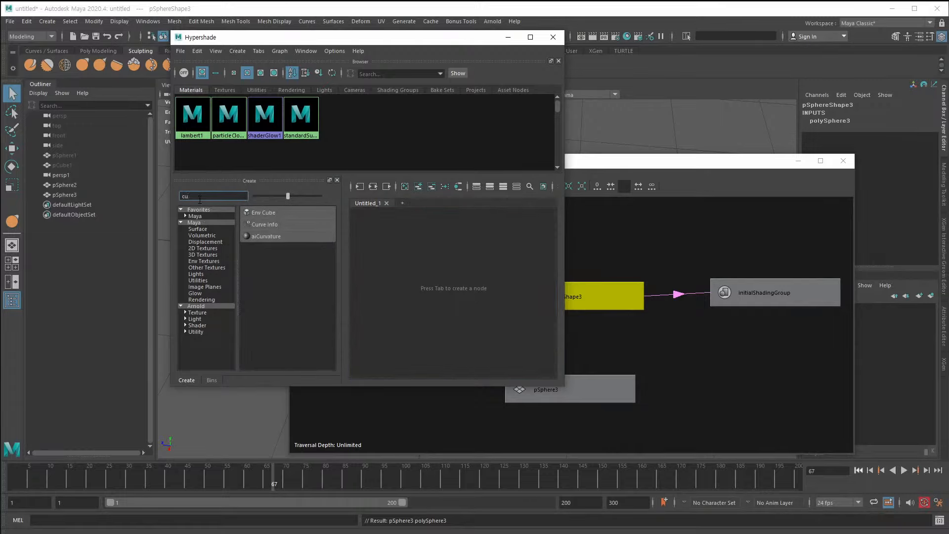
type("urv")
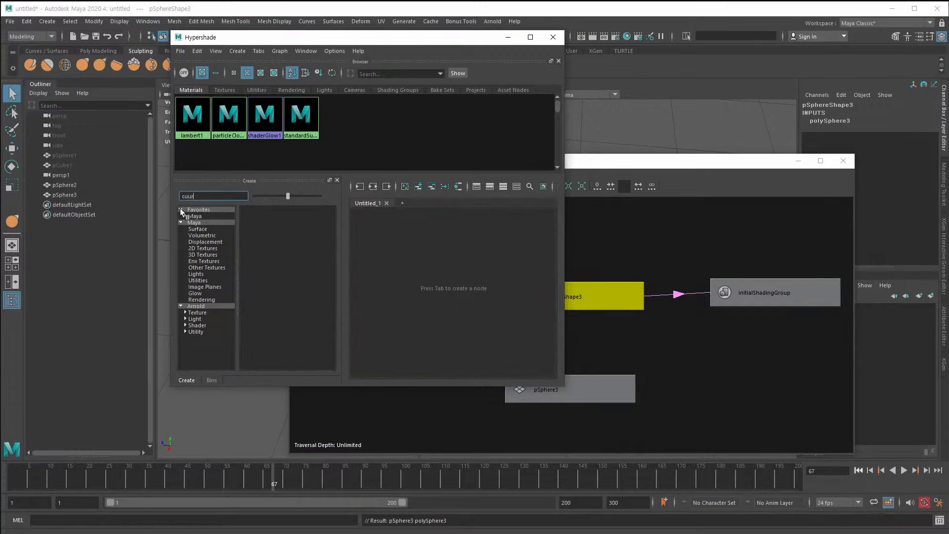
key("BackSpace")
key("BackSpace")
key("BackSpace")
type("u")
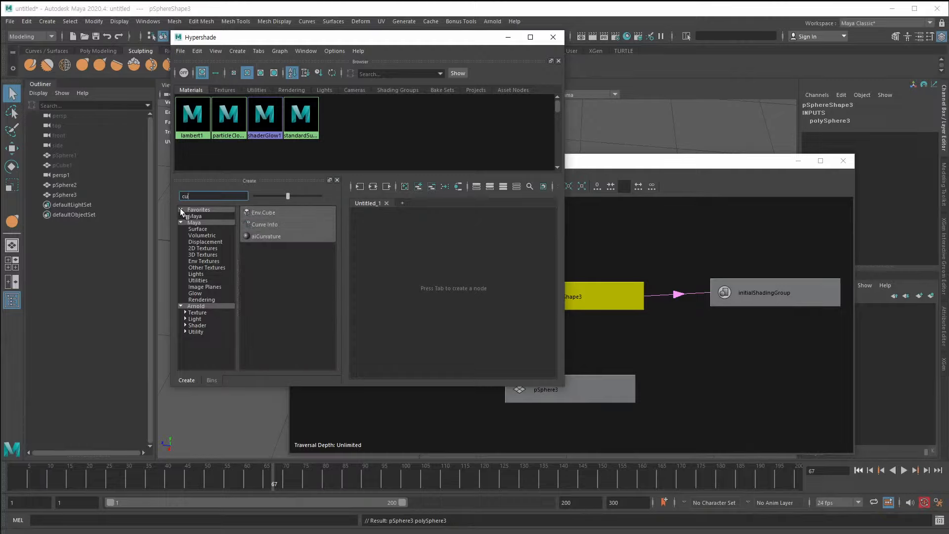
type("rve")
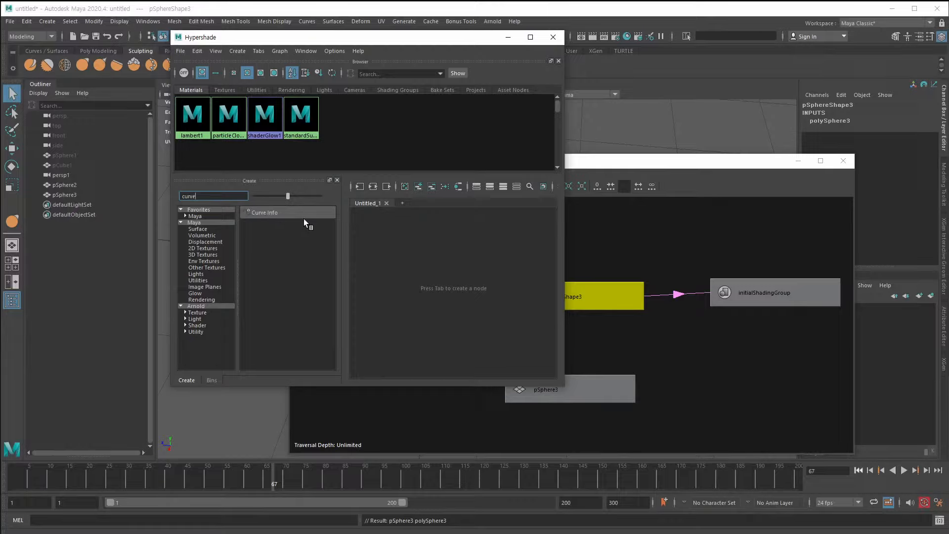
Check the curve filter in the 2D Textures, 3D Textures and Utilities categories, and clear it to list all utility nodes.
left_click(433, 292)
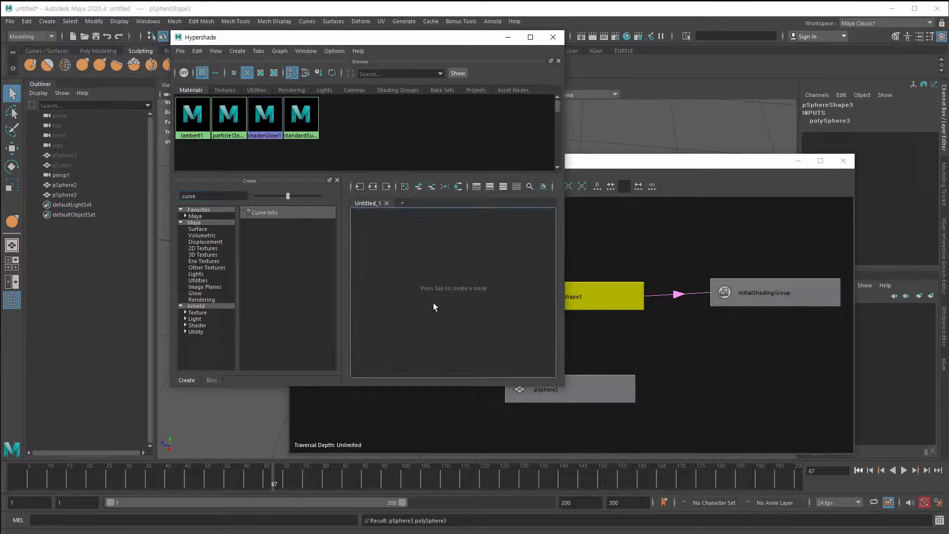
key("Tab")
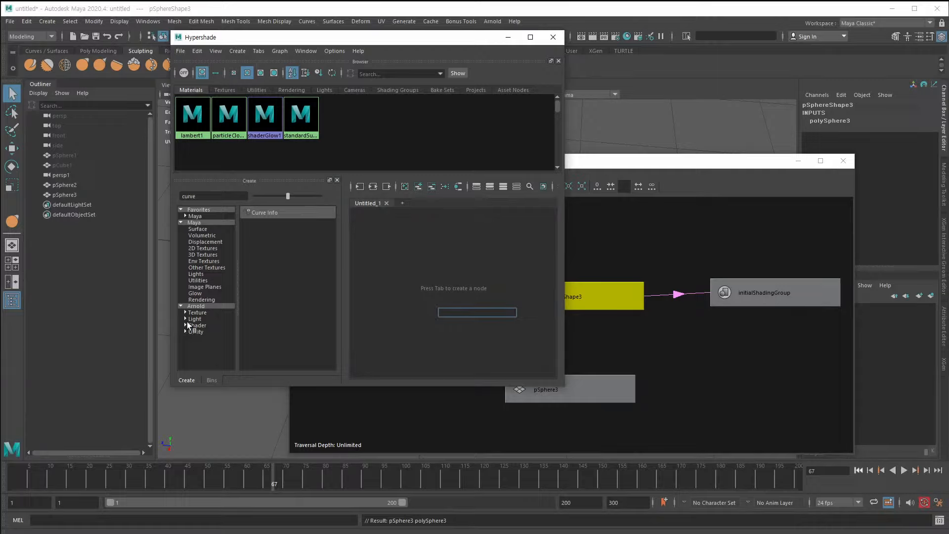
left_click(209, 249)
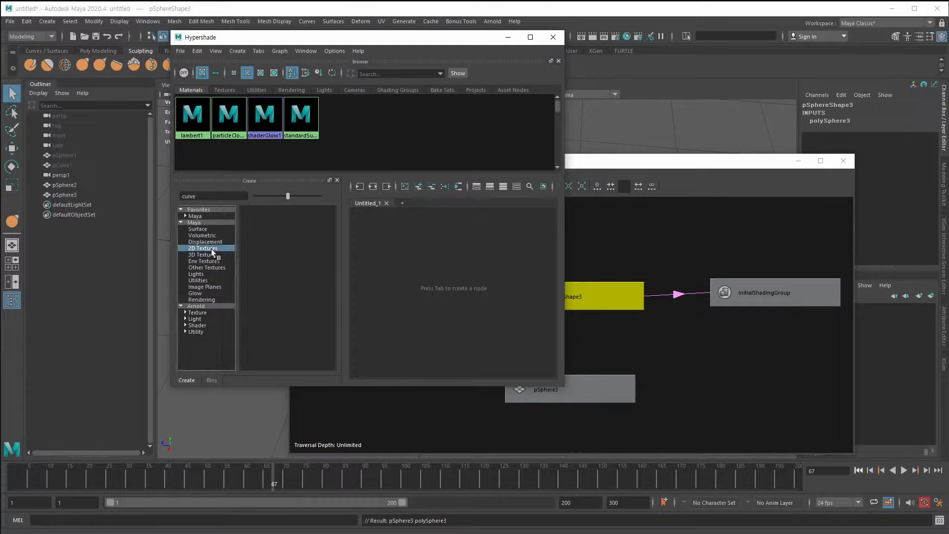
left_click(210, 254)
left_click(198, 281)
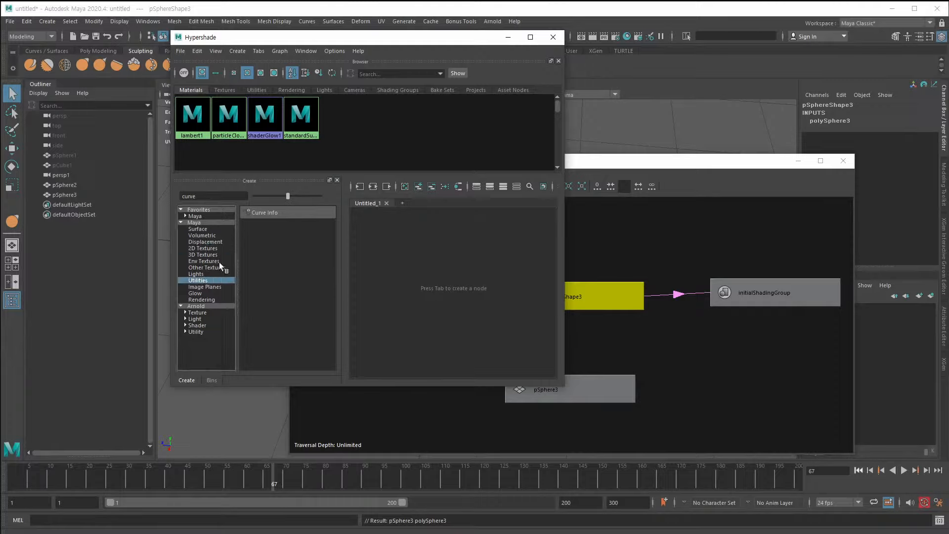
left_click_drag(208, 199, 167, 200)
key("BackSpace")
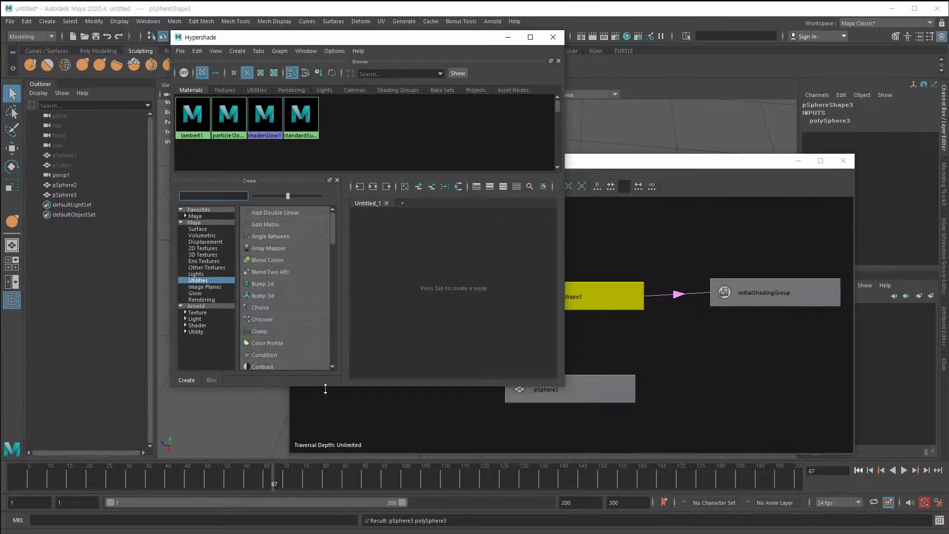
Enlarge the Hypershade window, open the Node Editor, and arrange the two windows beside each other.
left_click_drag(325, 387, 350, 475)
left_click(159, 23)
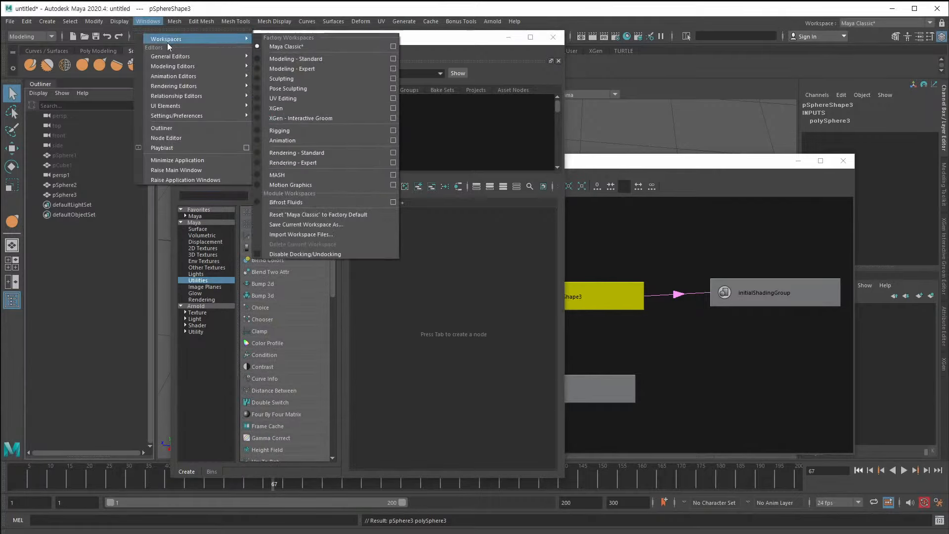
mouse_move(169, 54)
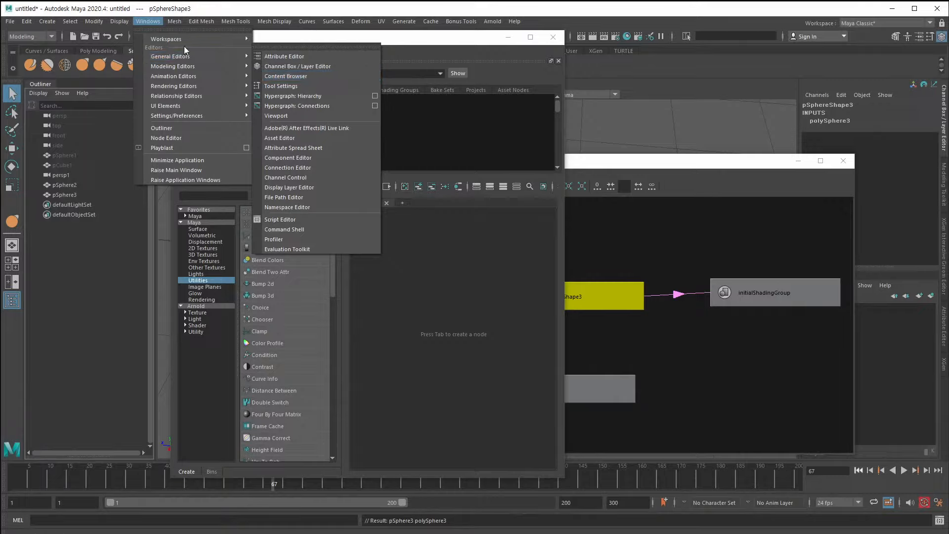
left_click(174, 138)
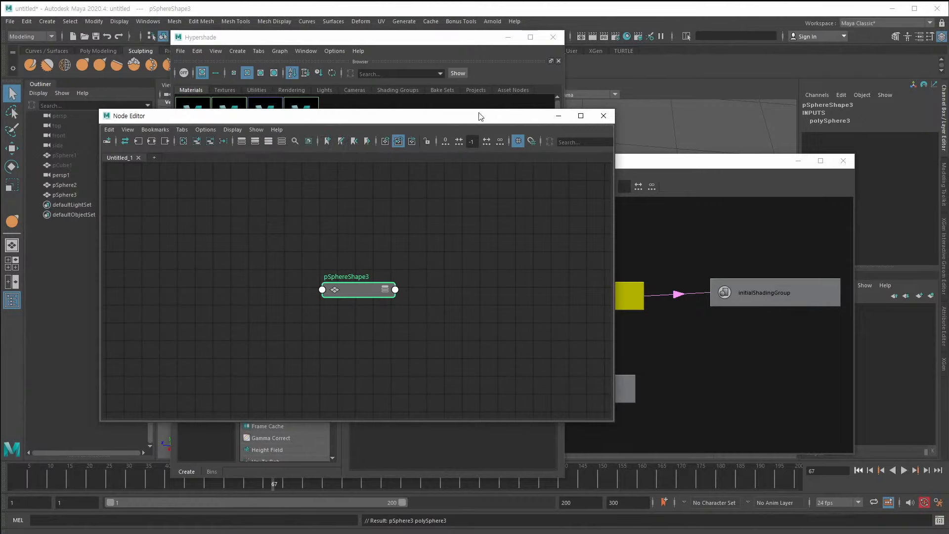
left_click_drag(479, 117, 822, 25)
left_click_drag(353, 34, 272, 60)
left_click_drag(559, 23, 545, 68)
Reposition and deselect the sphere's shape node in the Node Editor, and look through the Hypershade's utility node list.
mouse_move(696, 269)
left_mouse_down()
mouse_move(673, 265)
mouse_move(680, 277)
left_mouse_up()
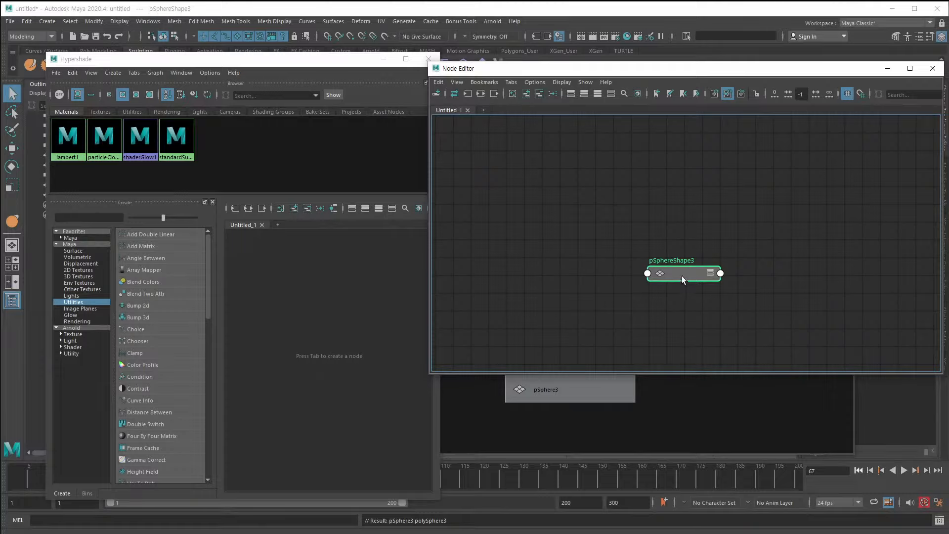
left_click_drag(681, 276, 665, 247)
left_click(559, 242)
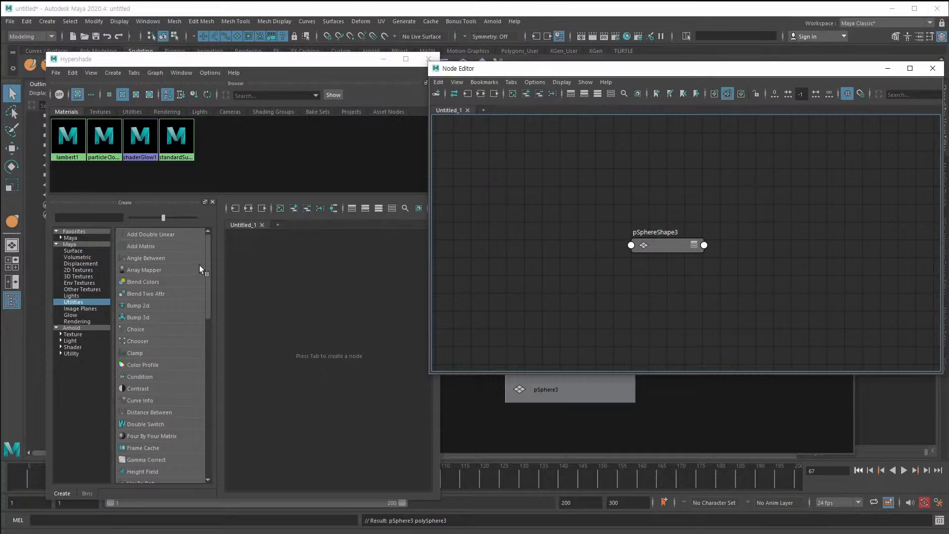
left_click_drag(205, 256, 189, 414)
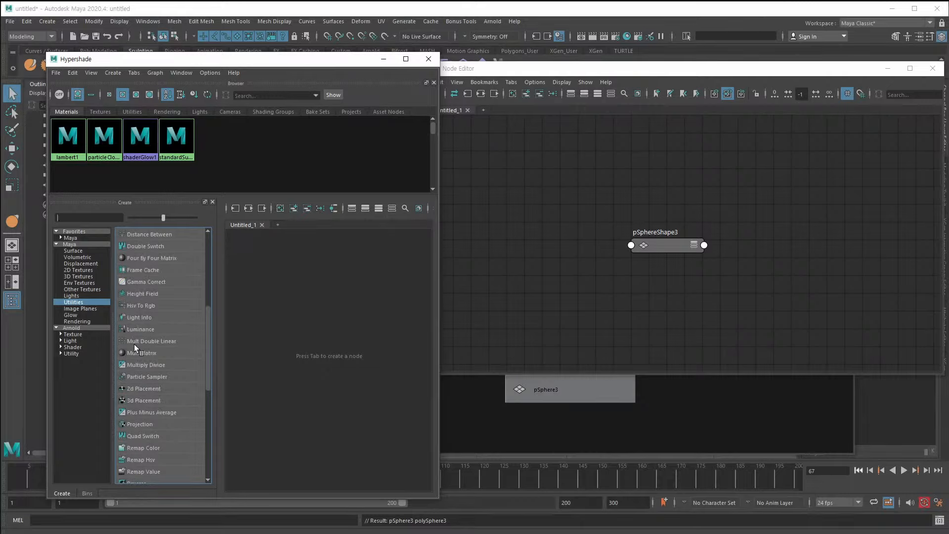
scroll(135, 344, "up", 5)
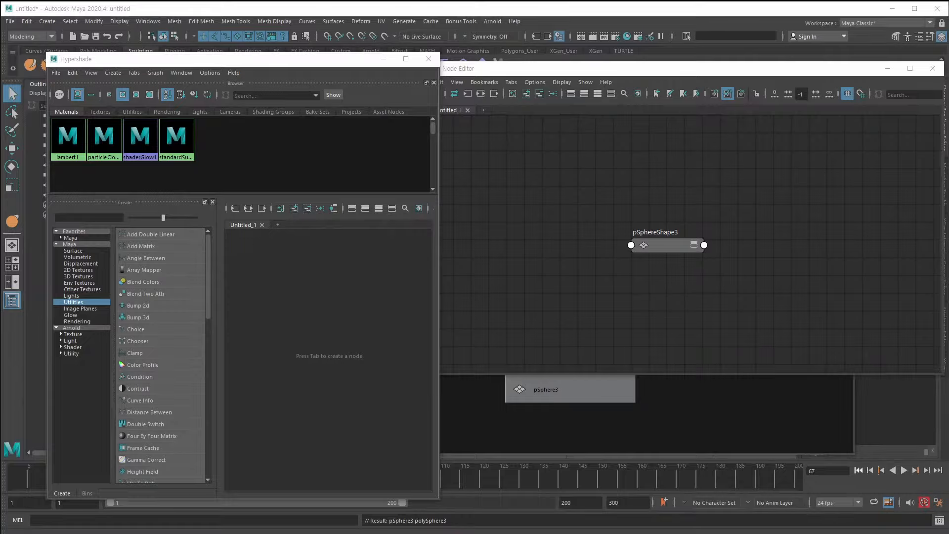
Close the Node Editor, Hypergraph and Hypershade windows to uncover the viewport.
left_click(909, 68)
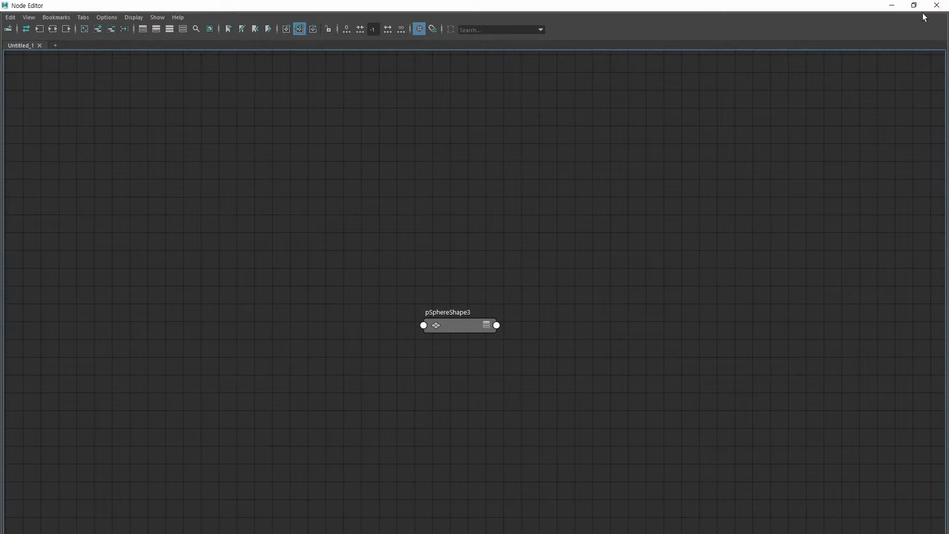
left_click(937, 5)
left_click(844, 160)
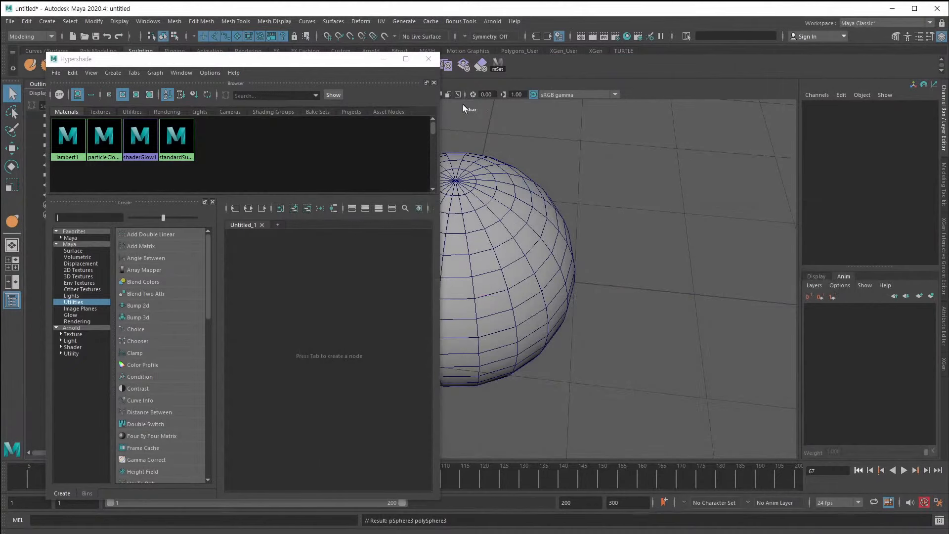
left_click(429, 59)
Select the newest sphere, open the Preferences, and show the linear working unit in the general Settings category.
left_click(555, 242)
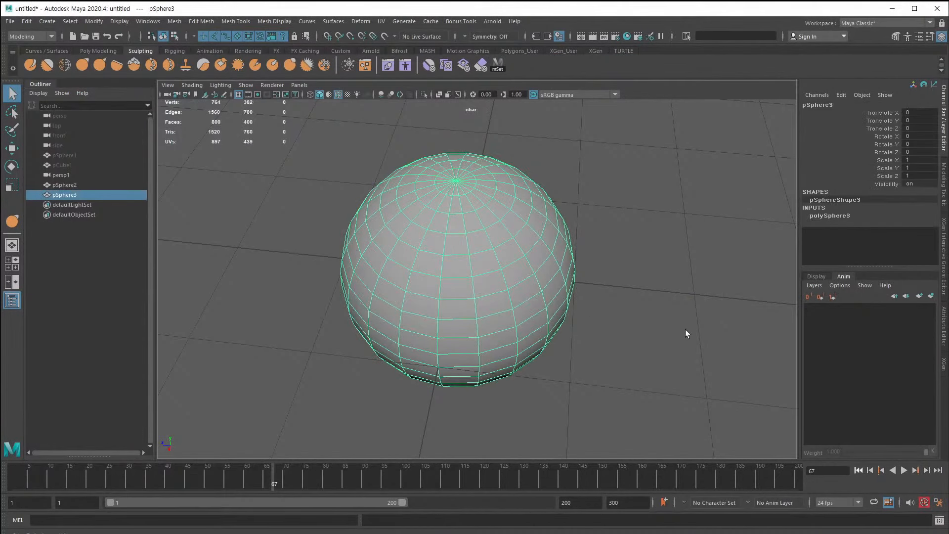
left_click(938, 503)
left_click_drag(270, 251, 509, 96)
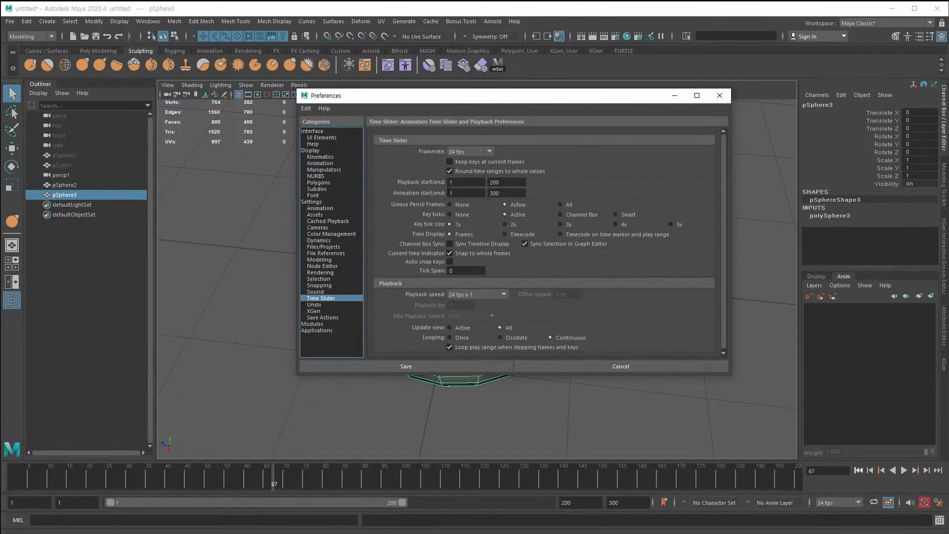
left_click(307, 203)
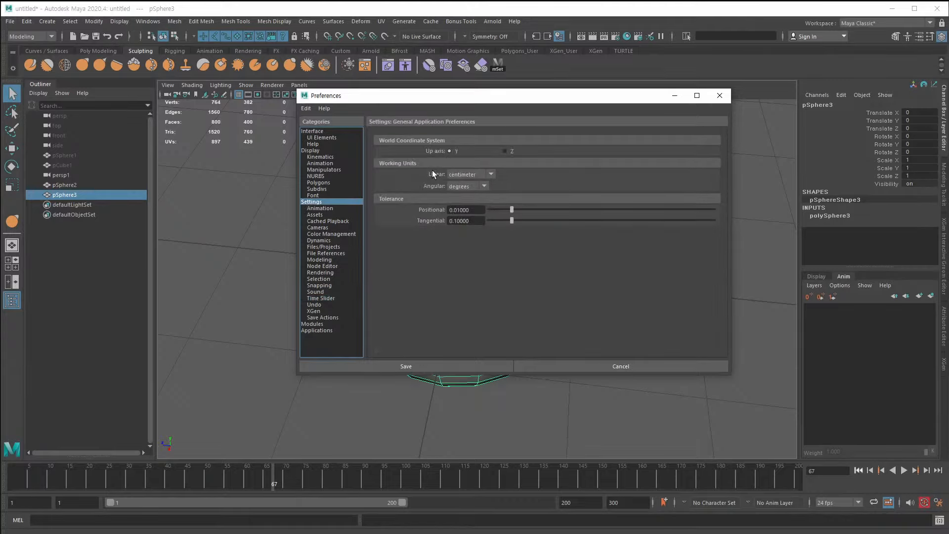
left_click(465, 173)
left_click(465, 173)
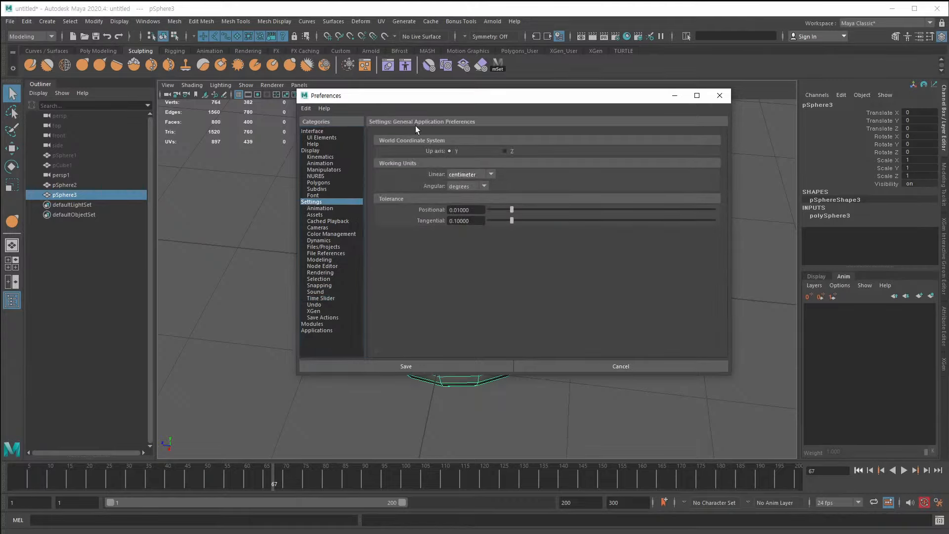
Move the Preferences window aside and create a polygon cube in the scene.
left_click_drag(386, 101, 503, 122)
left_click(47, 21)
mouse_move(59, 56)
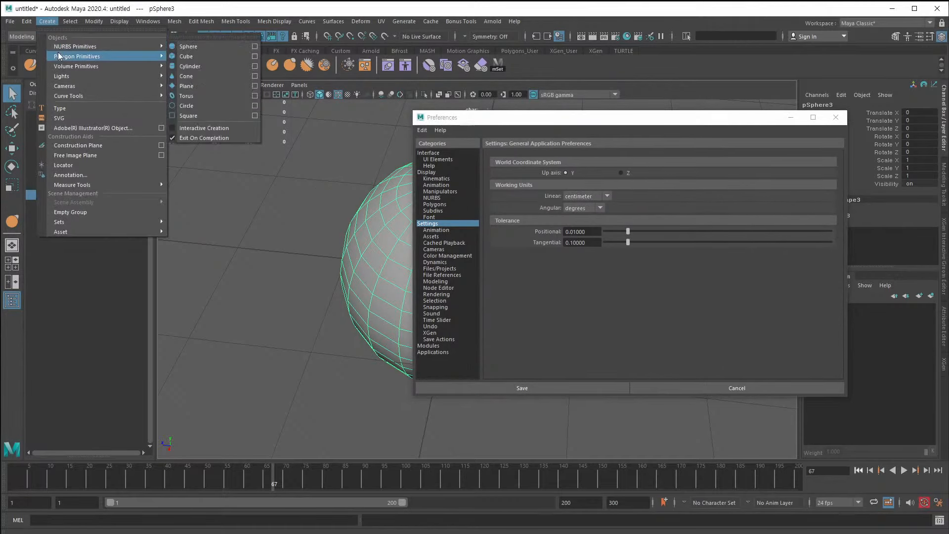
left_click(198, 65)
Move the Preferences window clear of the model, and delete both spheres covering the new cube.
left_click(359, 274)
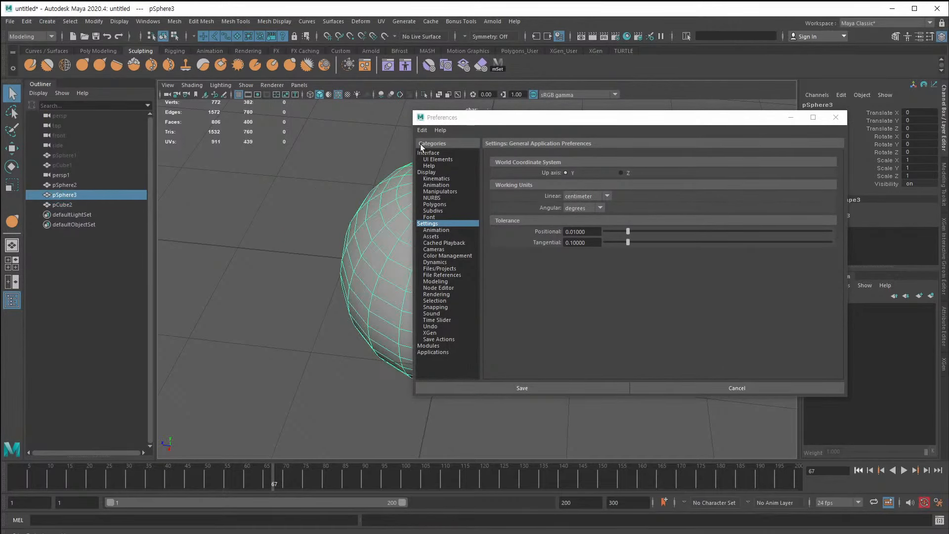
left_click_drag(469, 119, 585, 371)
left_click(407, 283)
key("Delete")
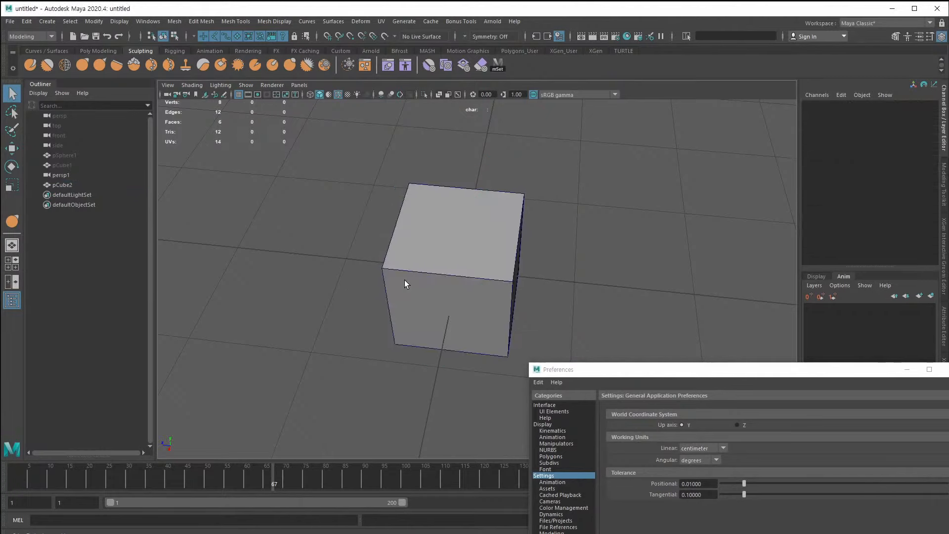
Select the cube with the Move tool and switch to the four-view layout.
left_click(405, 281)
key("w")
key("space")
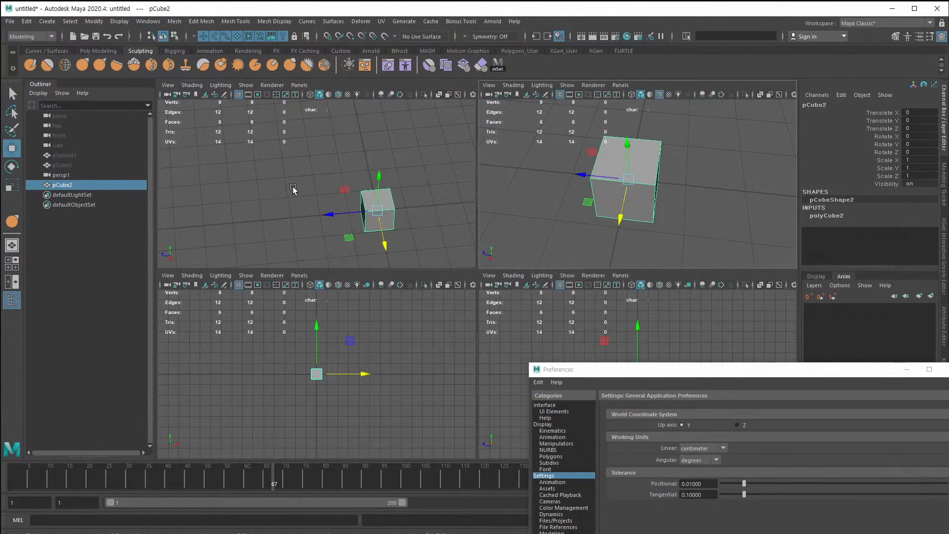
Move the cube in the front view to about X -0.542, Y 0.485, beside the grid's centre axes.
key("space")
key("space")
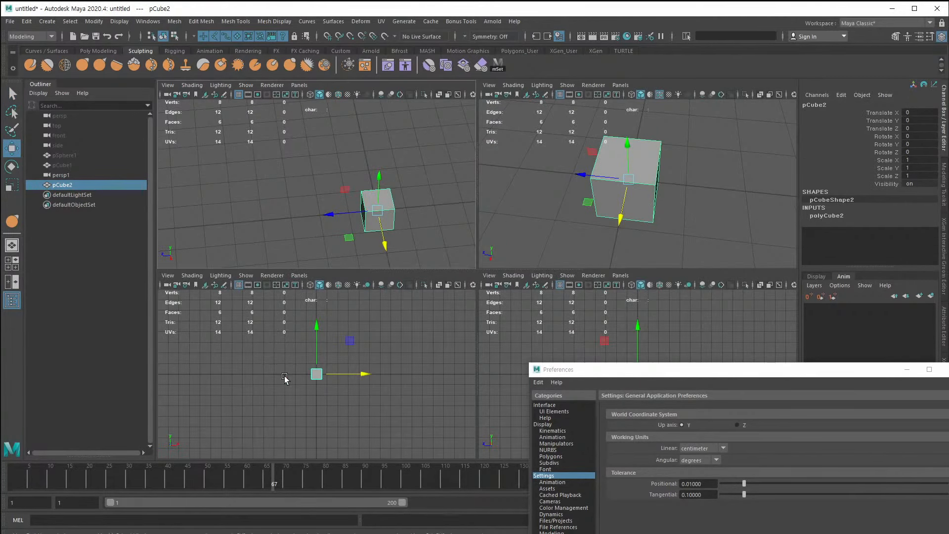
right_click_drag(285, 378, 238, 391, "alt")
left_click_drag(321, 372, 303, 357)
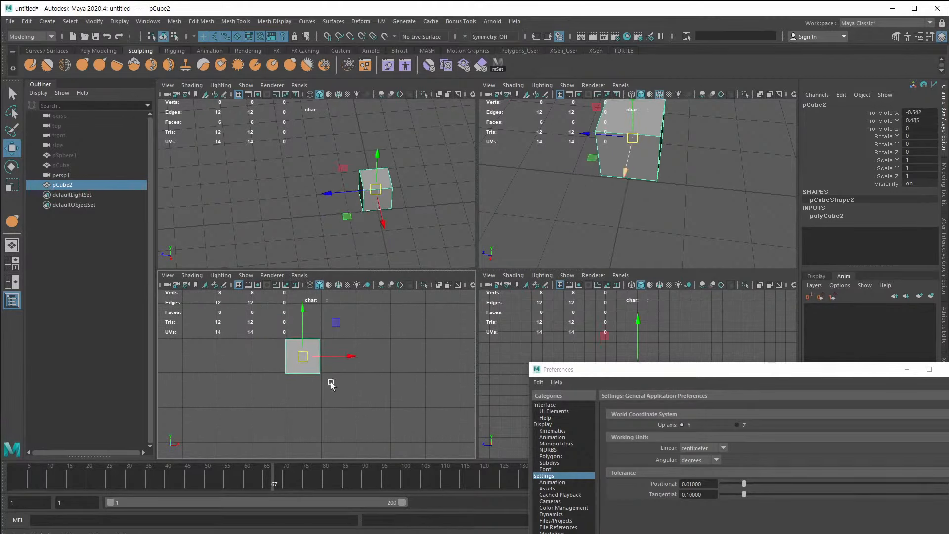
Reset the Grid Options to their default settings, apply them, and close the options window.
left_click(118, 22)
mouse_move(92, 21)
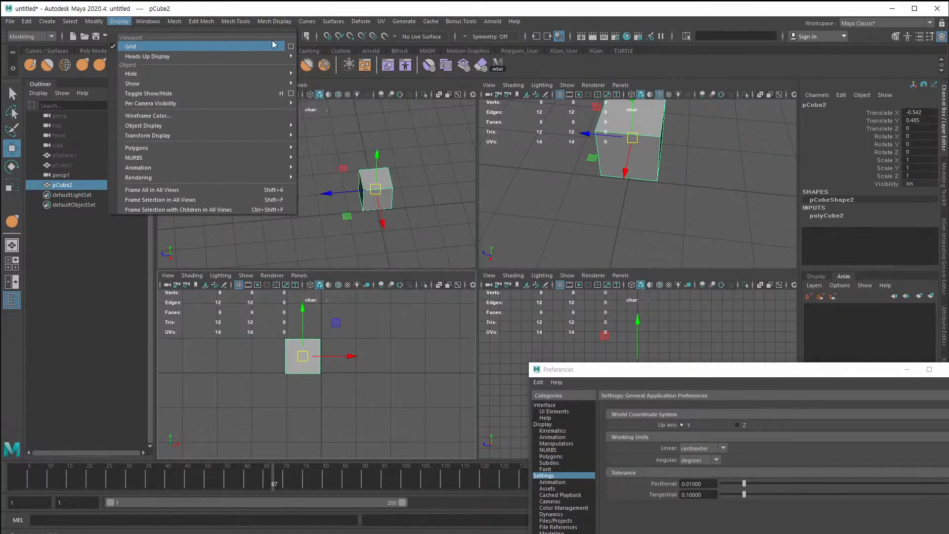
left_click(291, 46)
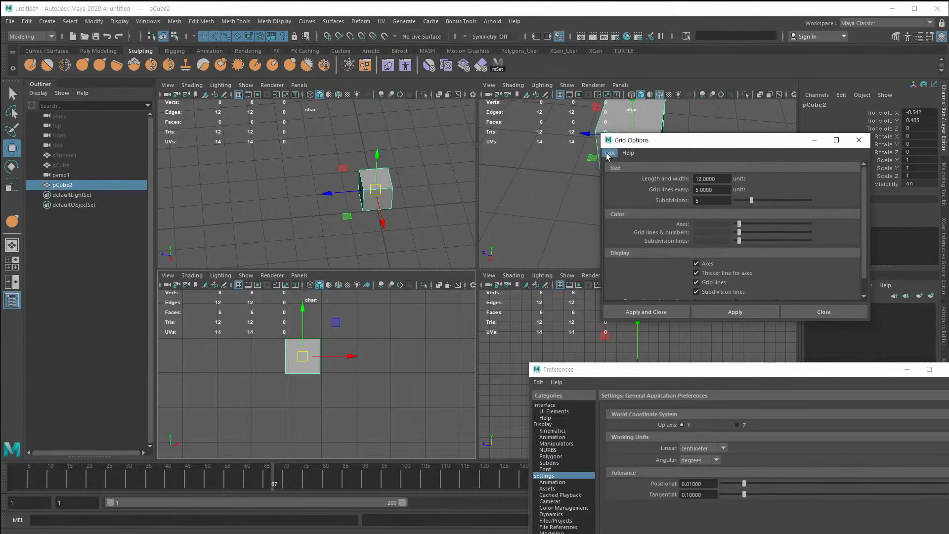
left_click(608, 156)
left_click(619, 172)
left_click(721, 315)
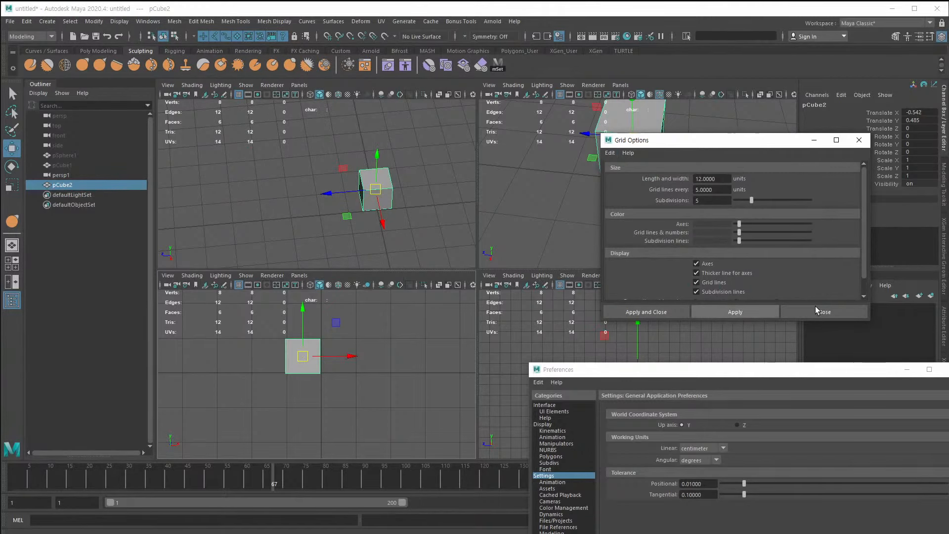
left_click(816, 310)
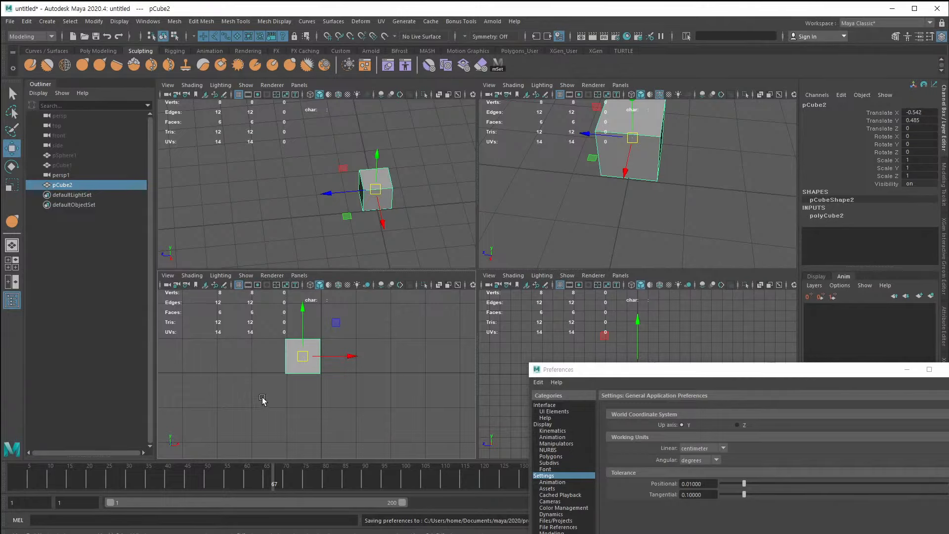
Switch the cube to edge selection and select its top edge in the front view.
right_click_drag(263, 400, 311, 412, "alt")
middle_click_drag(311, 413, 346, 439, "alt")
right_click_drag(265, 323, 268, 295)
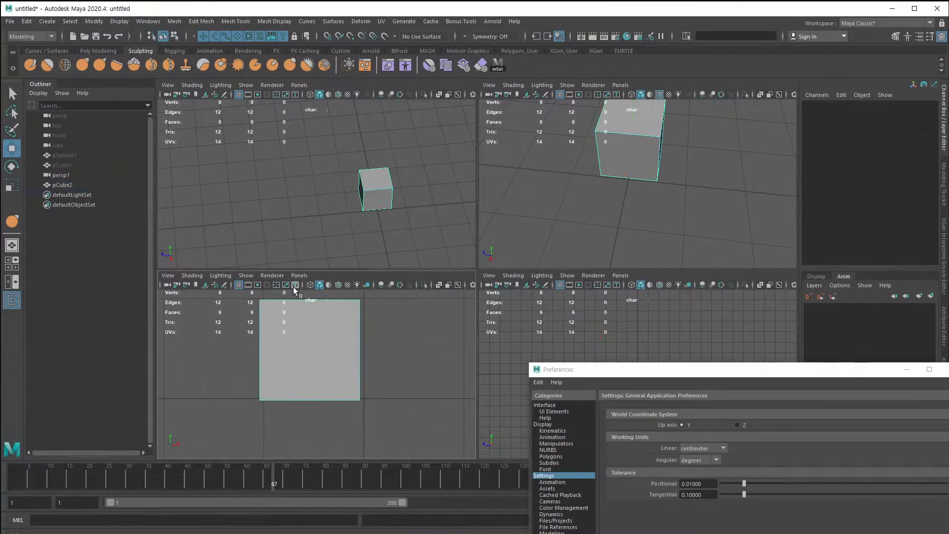
left_click(296, 300)
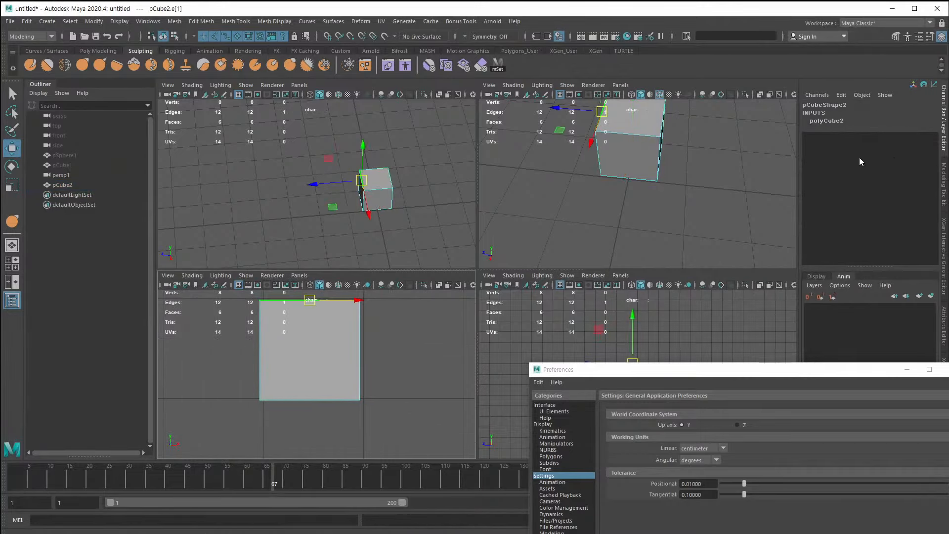
middle_click_drag(293, 350, 316, 388, "alt")
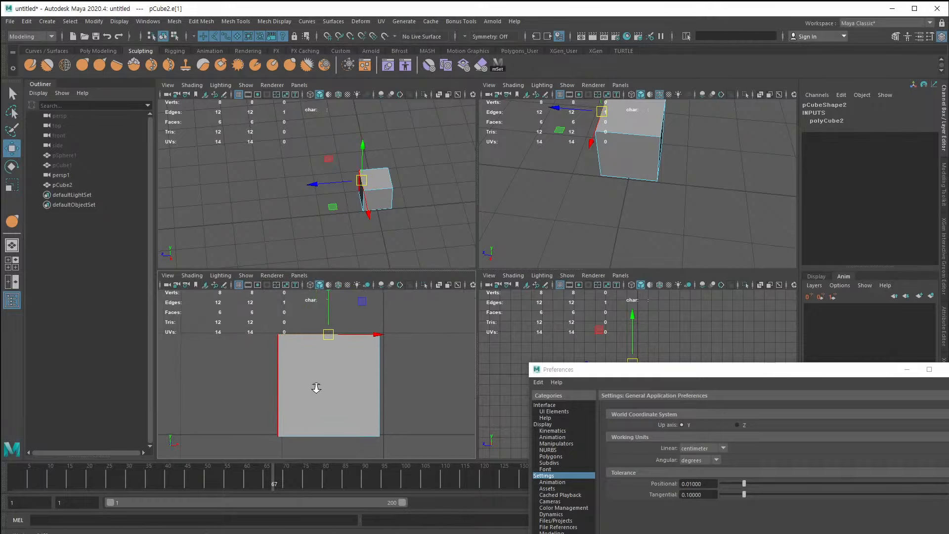
Turn on the Bonus Tools Edge Length heads-up display in the maximized front view and place its floating command list clear of the cube.
left_click(461, 21)
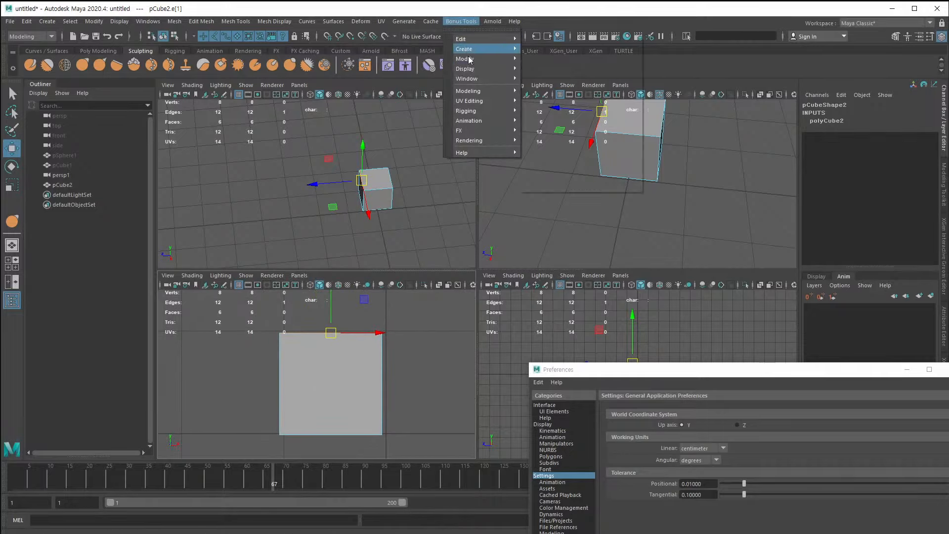
mouse_move(477, 79)
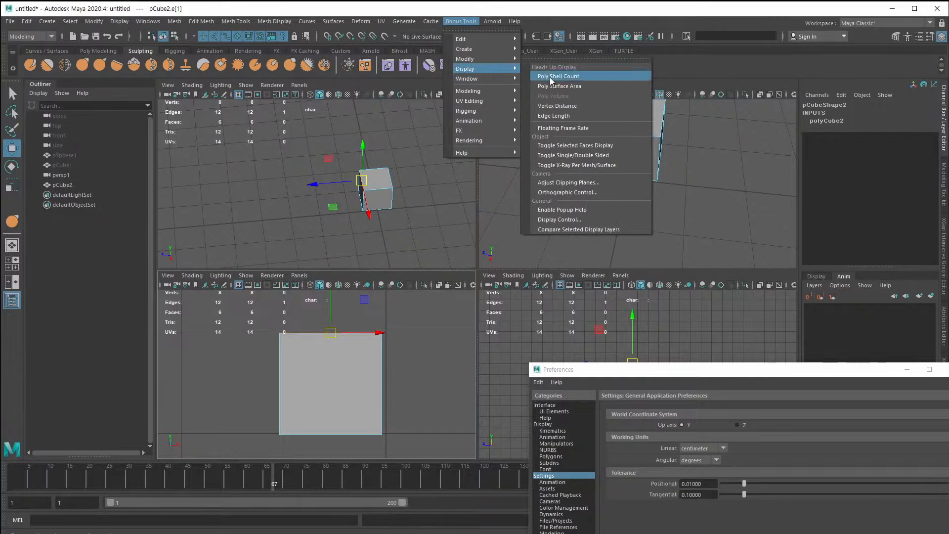
left_click(564, 116)
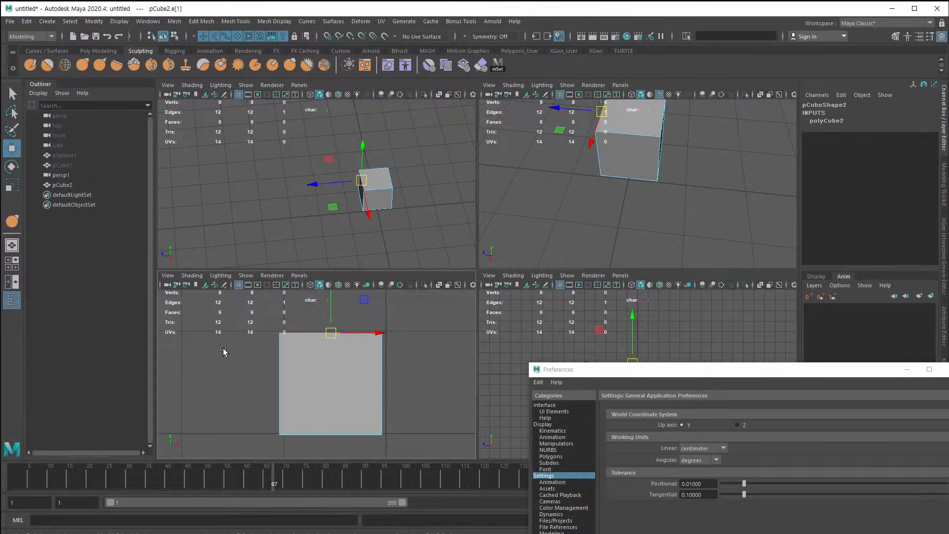
key("space")
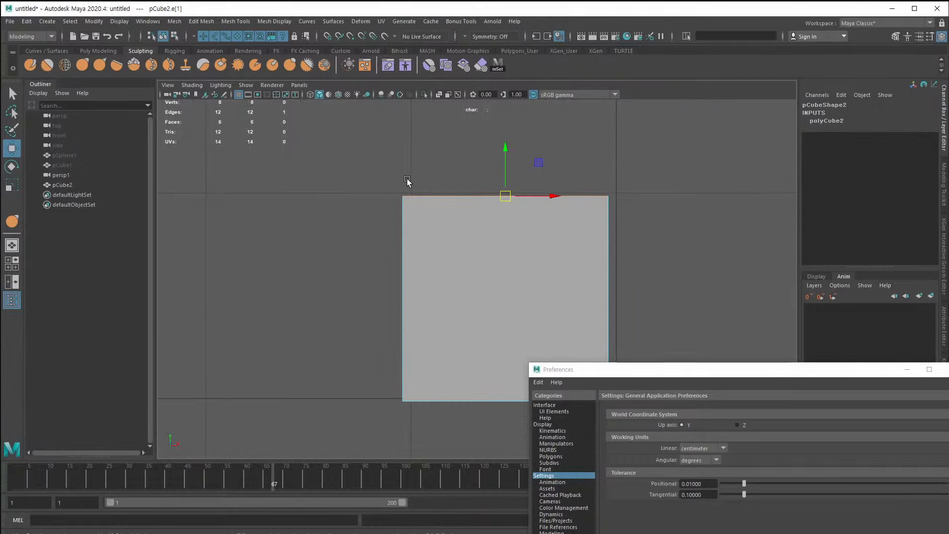
left_click(455, 21)
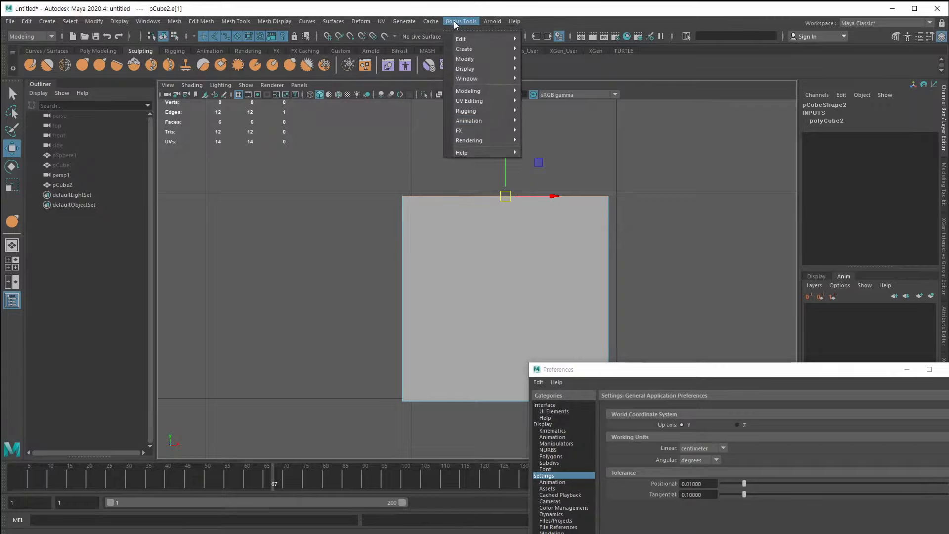
mouse_move(487, 80)
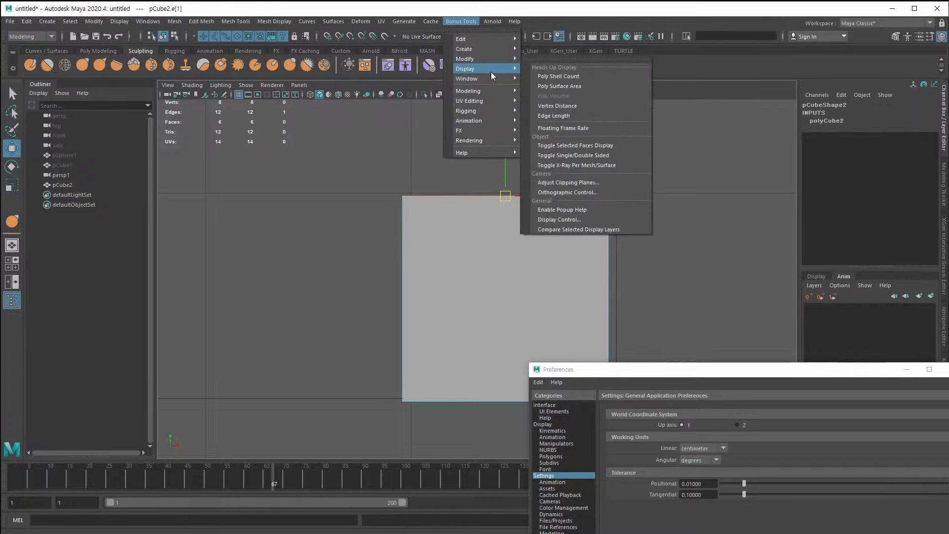
left_click(560, 60)
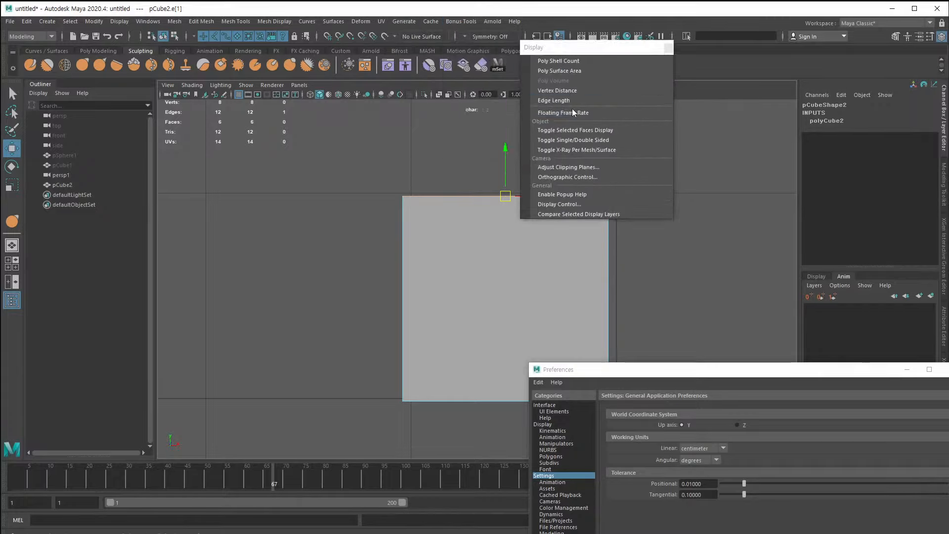
left_click(573, 99)
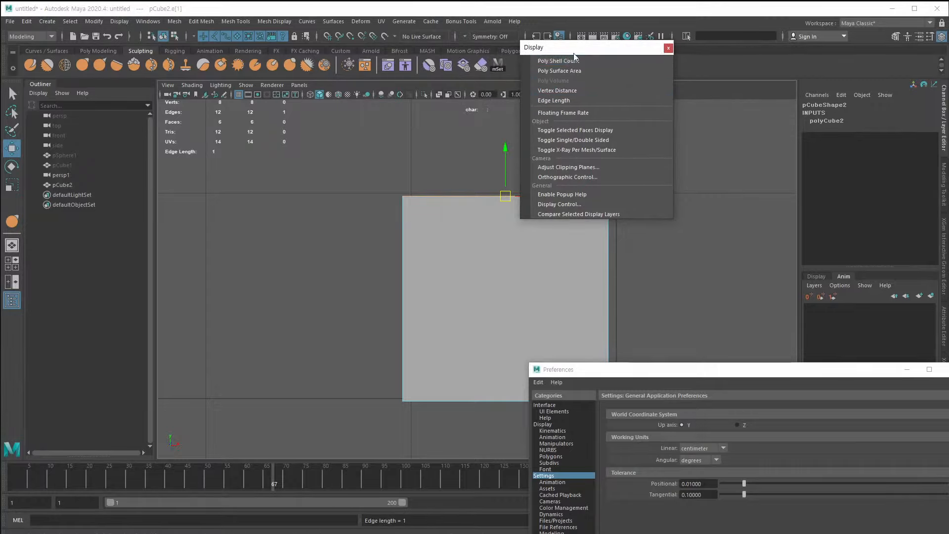
left_click_drag(573, 52, 172, 271)
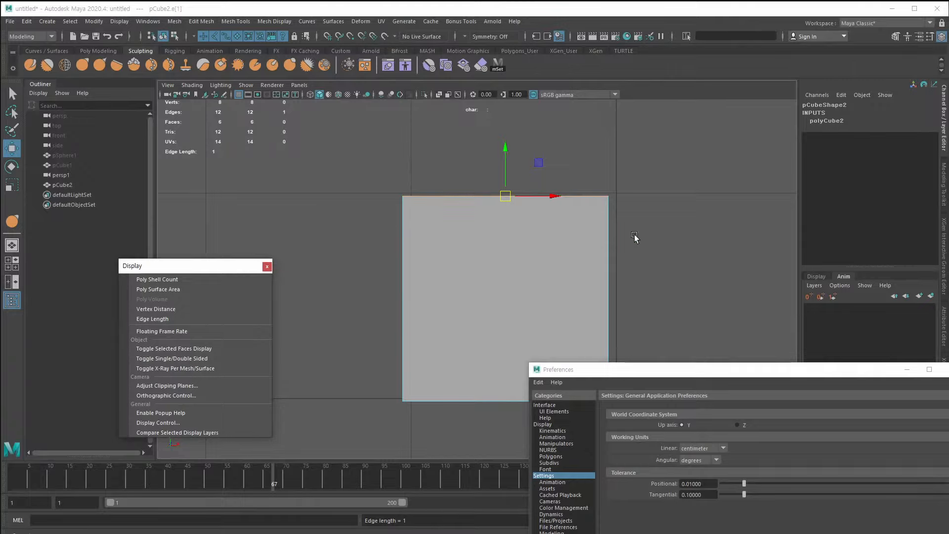
Set the linear working unit to meter and compare the cube with the grid spacing in the front view.
left_click(686, 448)
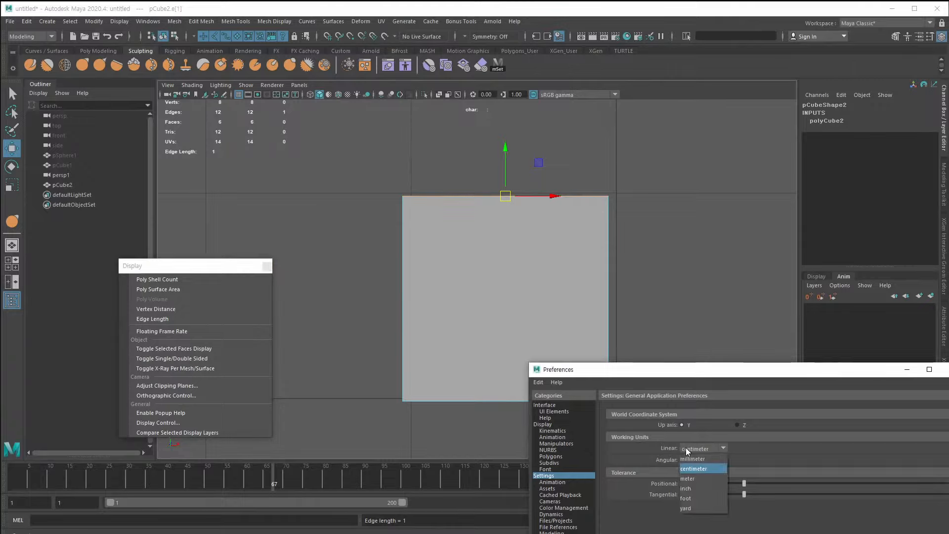
left_click(694, 479)
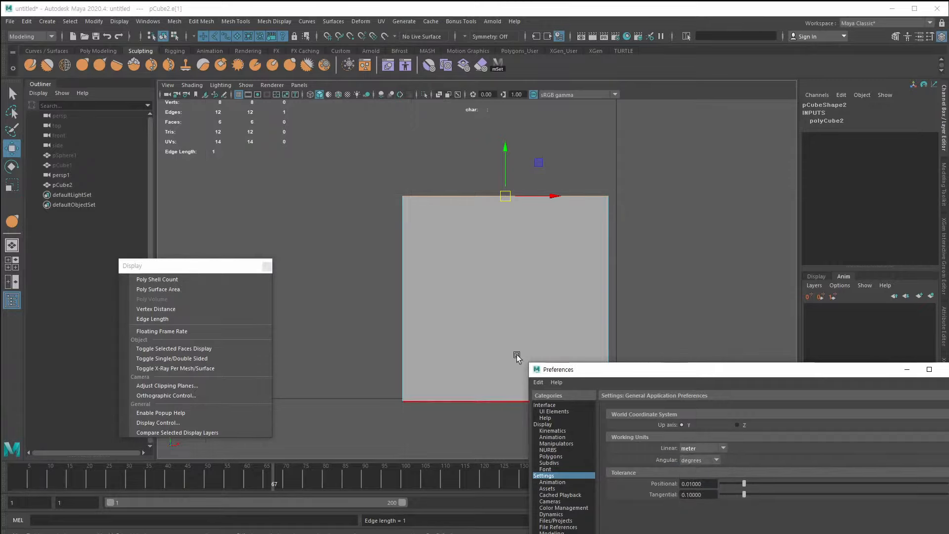
right_click_drag(570, 282, 159, 235, "alt")
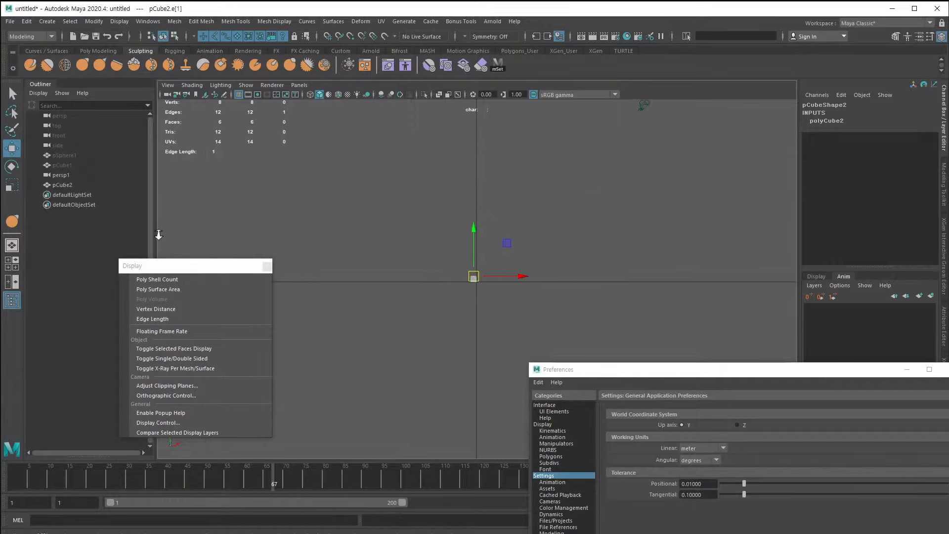
middle_click_drag(292, 275, 425, 358, "alt")
right_click_drag(425, 358, 272, 213, "alt")
middle_click_drag(361, 170, 410, 262, "alt")
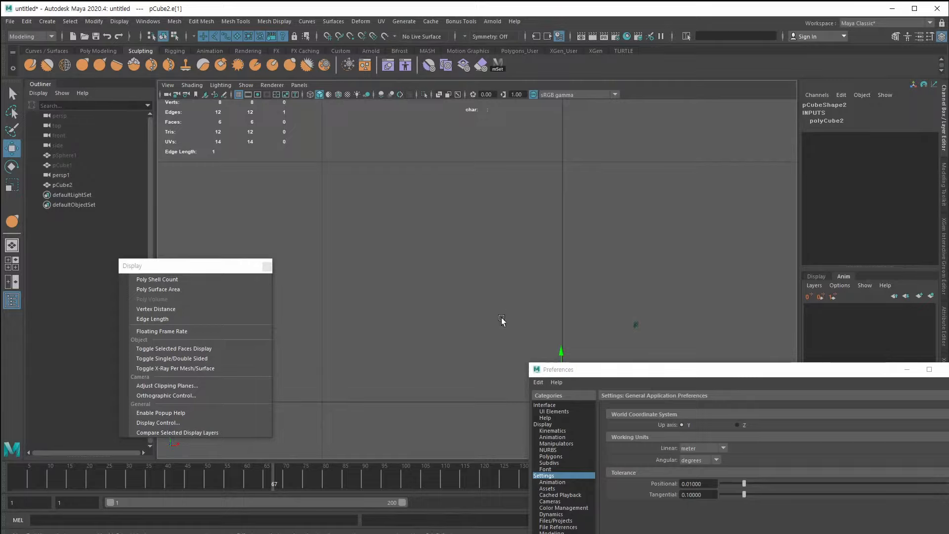
middle_click_drag(502, 320, 437, 201, "alt")
right_click_drag(507, 309, 839, 390, "alt")
middle_click_drag(651, 343, 561, 347, "alt")
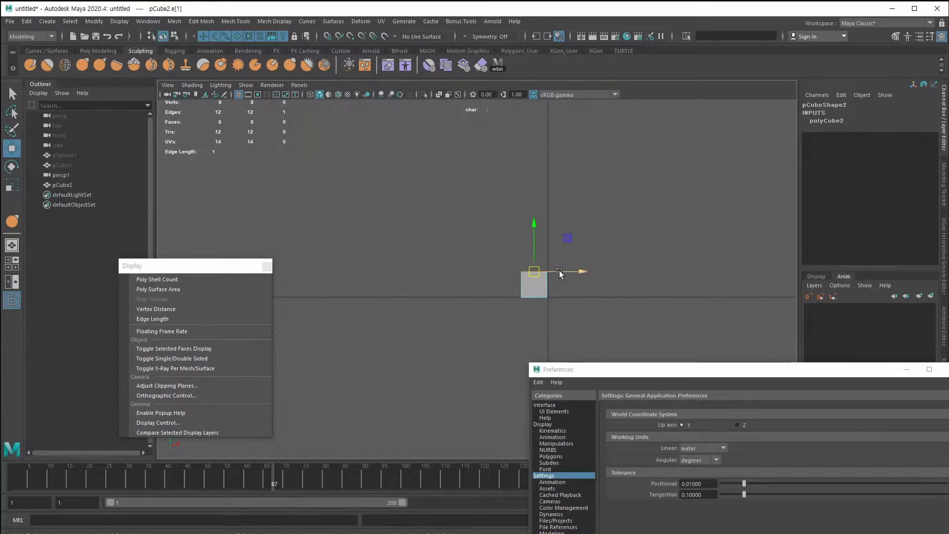
Set the linear working unit to centimeter and show the cube in the maximized perspective view.
left_click(708, 448)
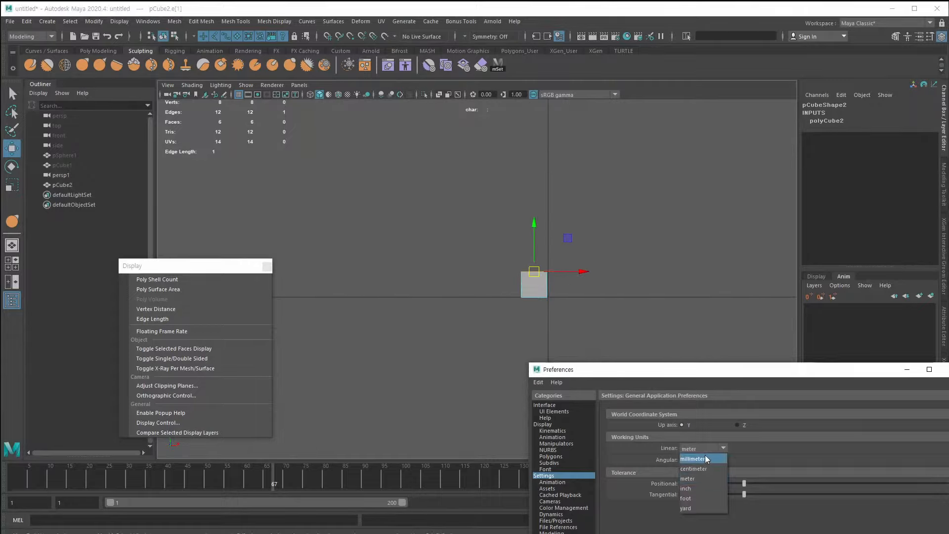
left_click(705, 468)
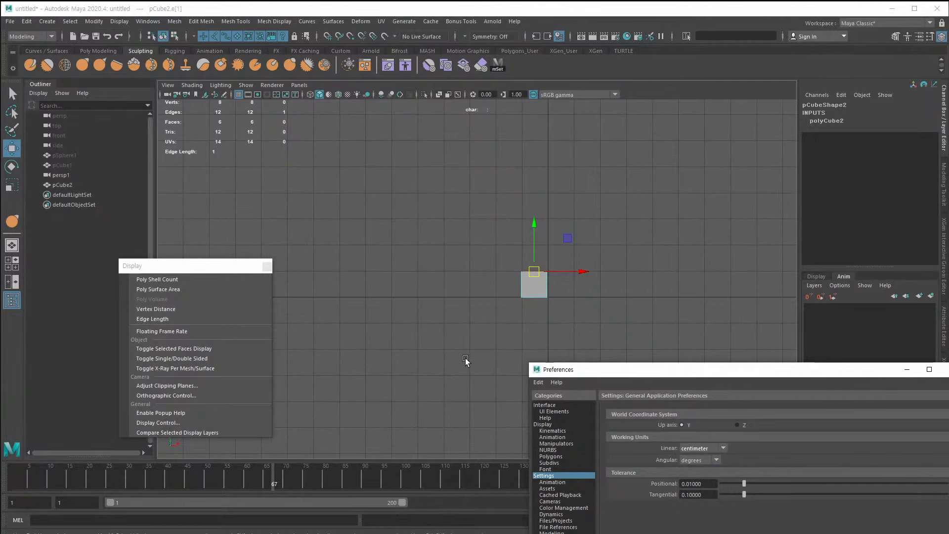
key("space")
key("space")
left_click_drag(531, 252, 530, 277, "alt")
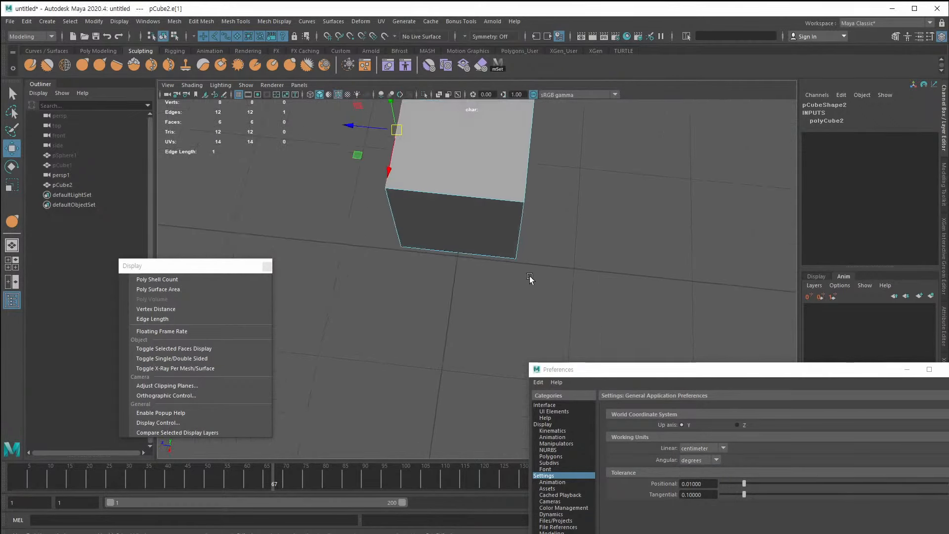
middle_click_drag(530, 277, 537, 336, "alt")
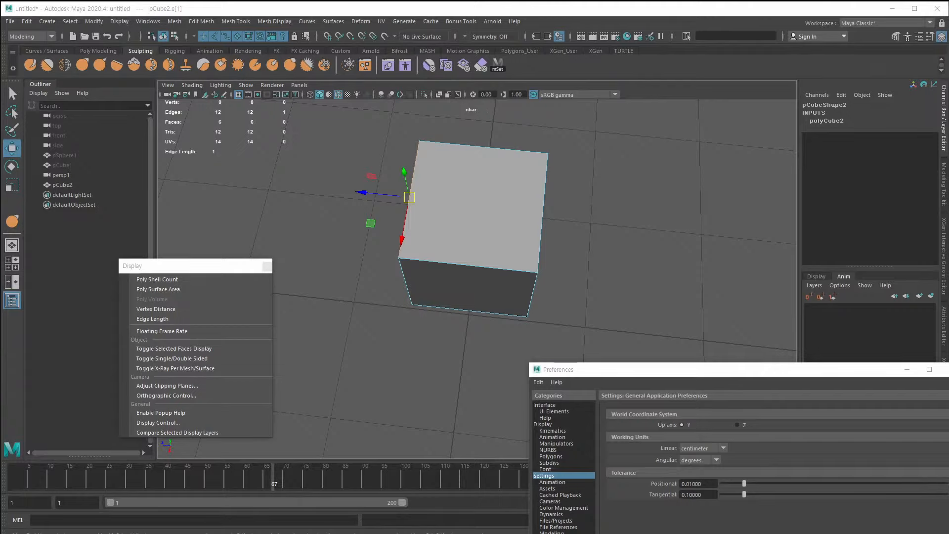
Switch to the browser, examine the product photos on the idus product edit page, and return to Maya.
left_click_drag(447, 533, 436, 102)
scroll(407, 346, "down", 4)
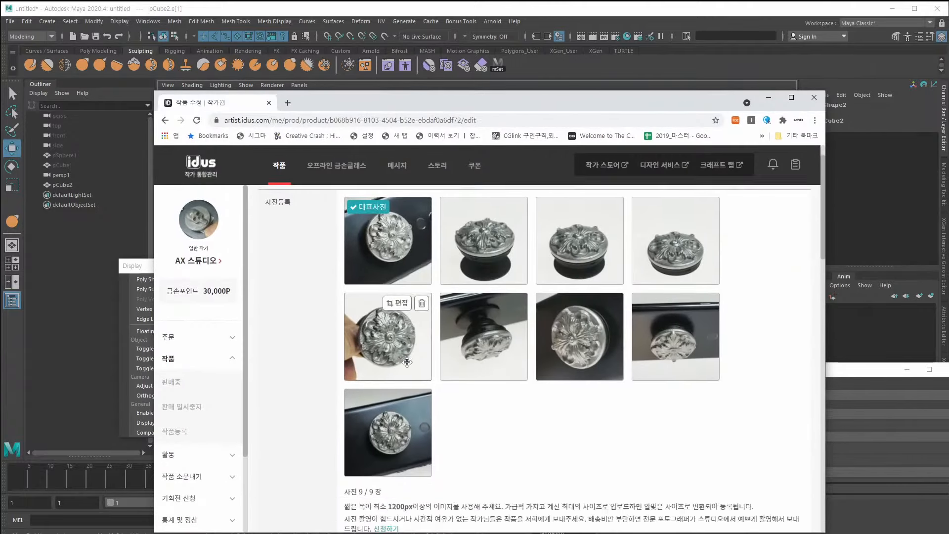
scroll(407, 368, "up", 4)
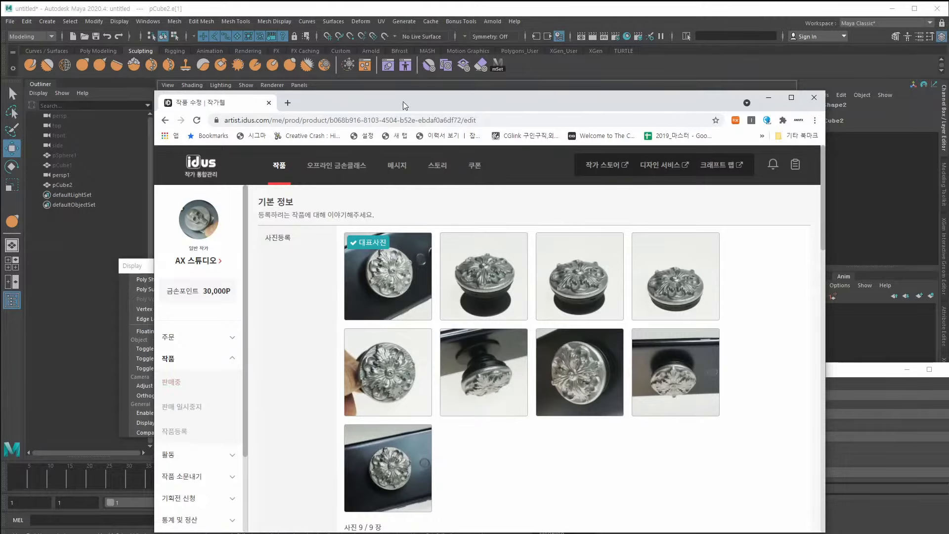
left_click(904, 210)
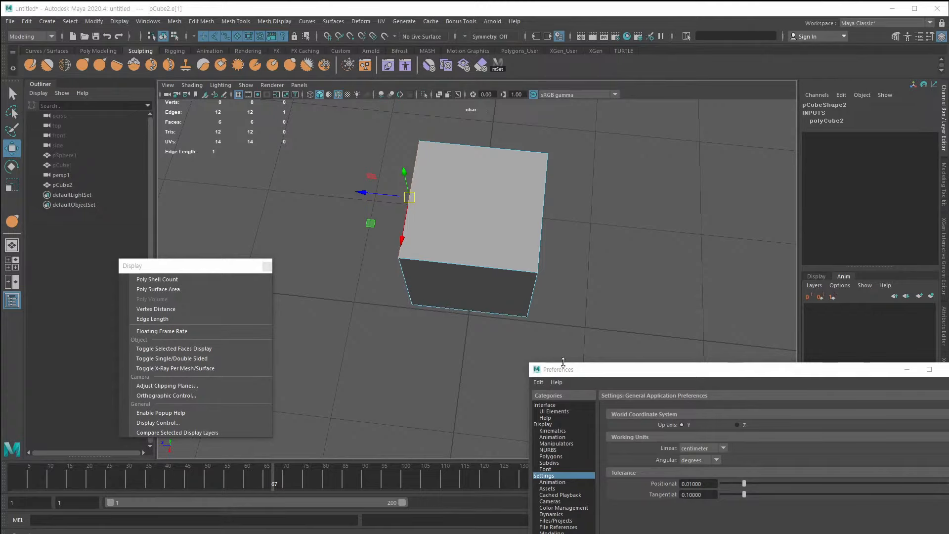
Minimize the Preferences window and clear the cube's edge selection.
left_click_drag(567, 369, 300, 229)
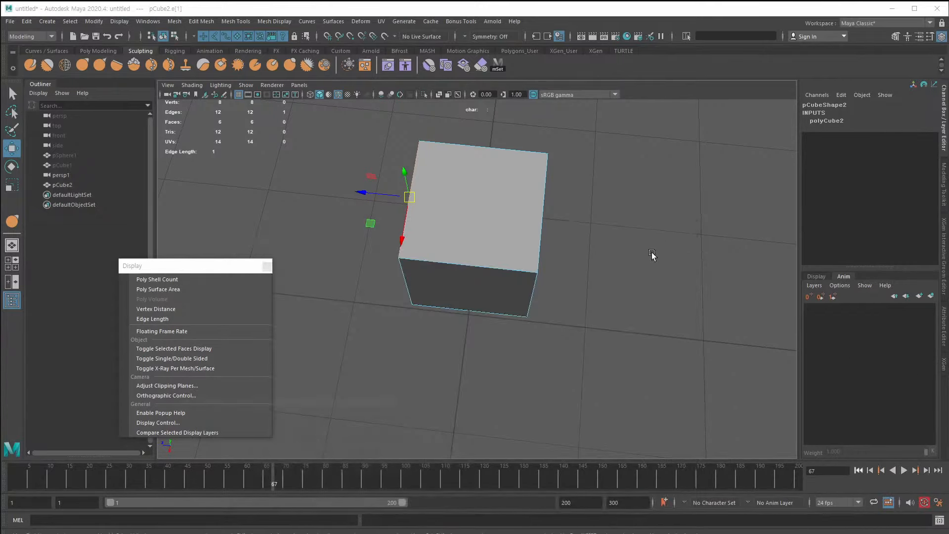
left_click(640, 229)
left_click(359, 412)
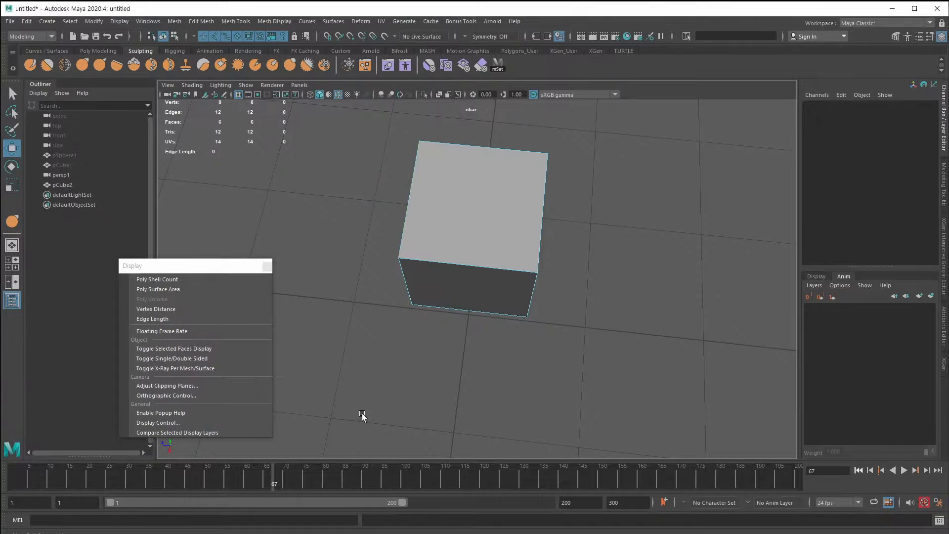
Return the cube to object selection mode and switch to the FX menu set.
key("F8")
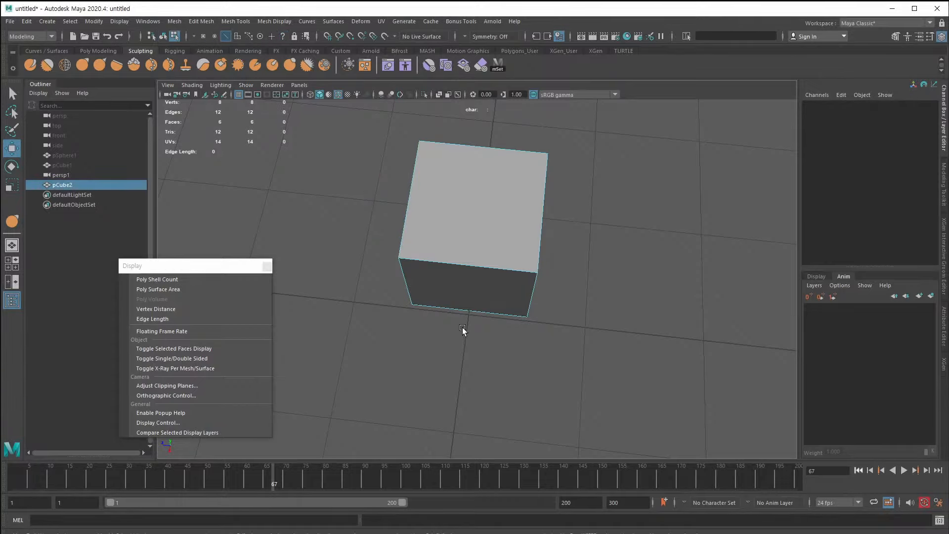
left_click(30, 37)
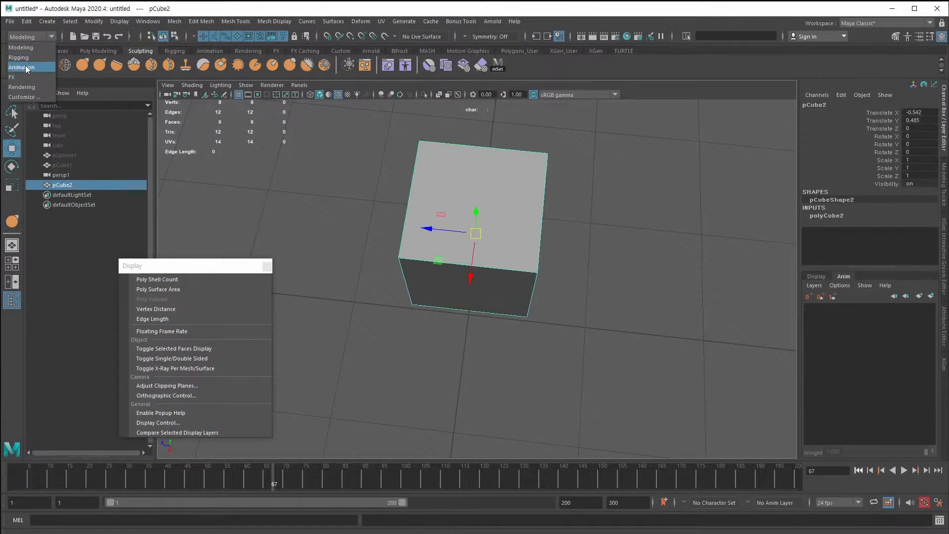
left_click(28, 78)
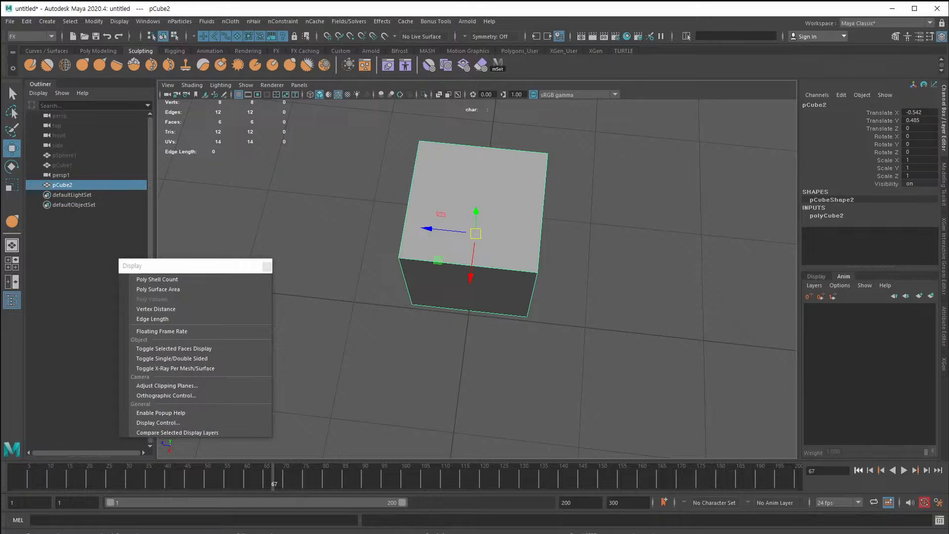
Create a polygon sphere with default settings and delete the cube.
left_click(228, 23)
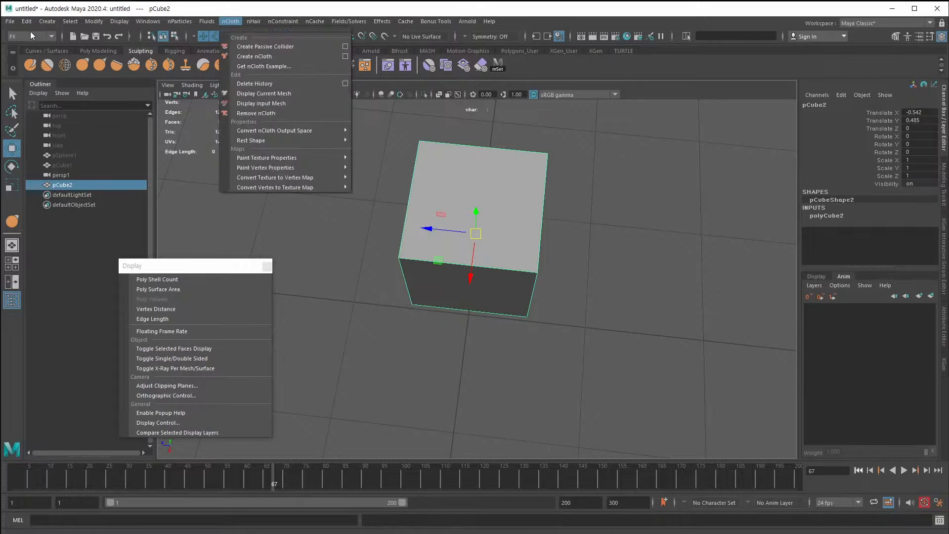
left_click(46, 22)
left_click(47, 21)
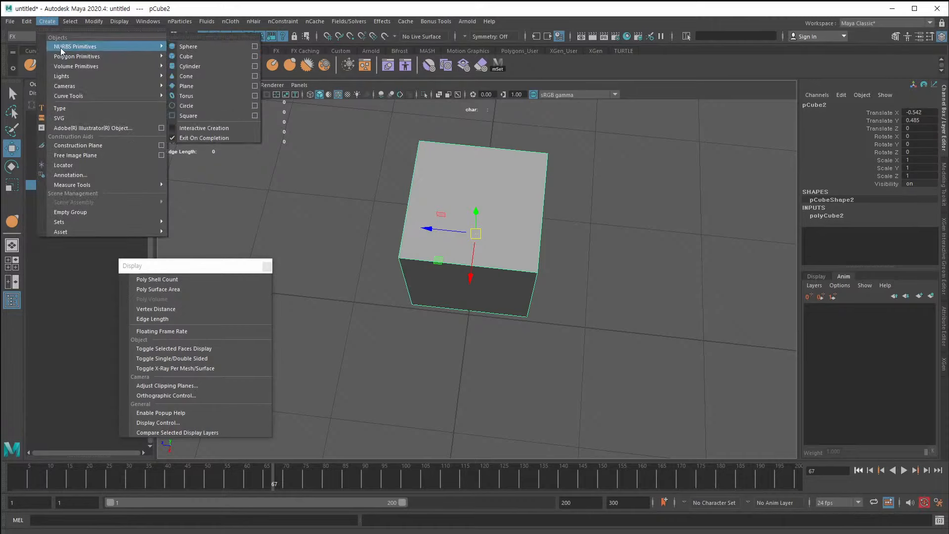
mouse_move(124, 58)
left_click(213, 57)
left_click(454, 180)
key("Delete")
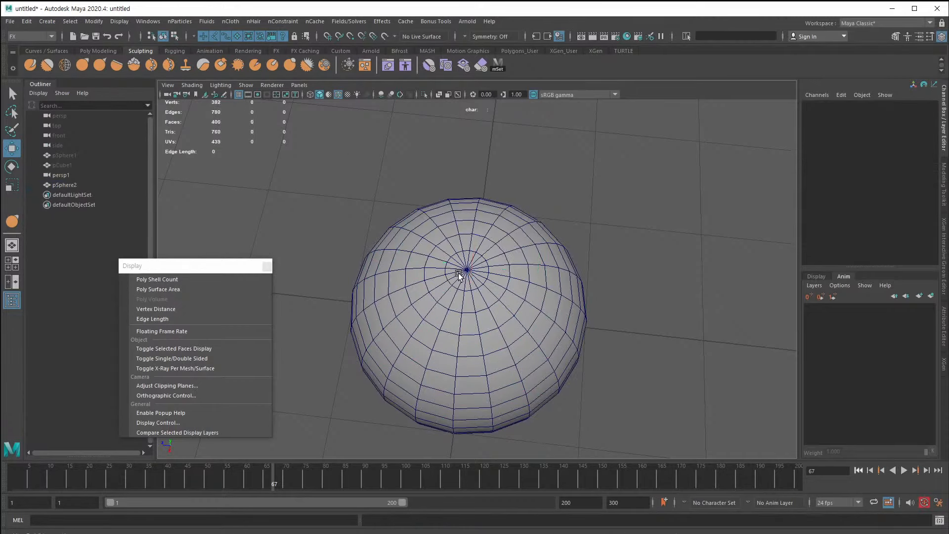
Raise the sphere to about 4.55 on Translate Y and convert it to an nCloth object.
right_click_drag(480, 320, 432, 260, "alt")
middle_click_drag(432, 260, 389, 241, "alt")
left_click_drag(390, 241, 462, 341)
left_click_drag(462, 341, 483, 303, "alt")
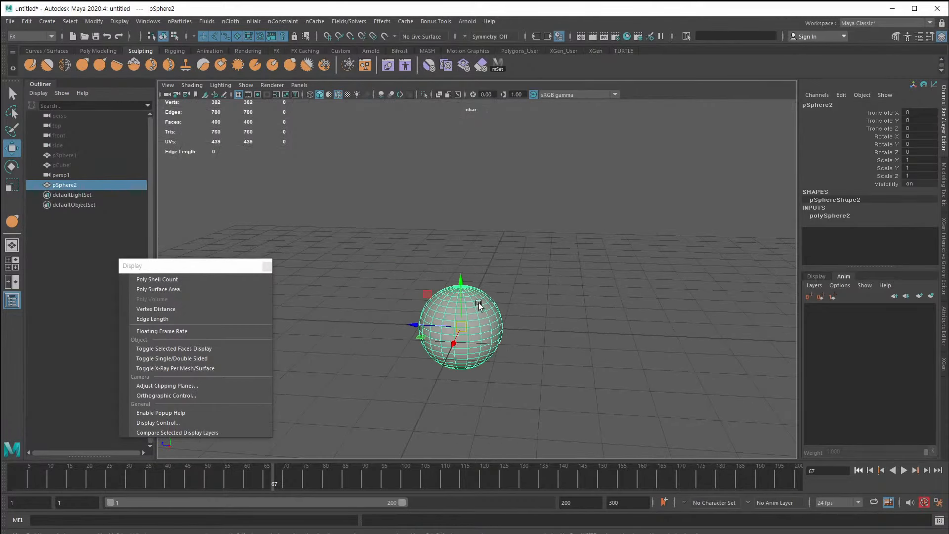
left_click_drag(463, 271, 459, 117)
left_click_drag(391, 216, 311, 39, "alt")
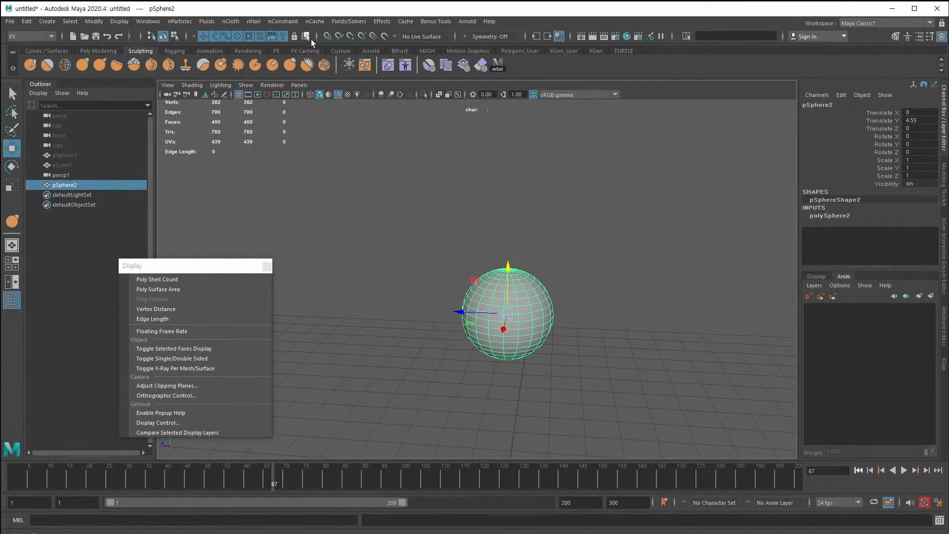
left_click(231, 22)
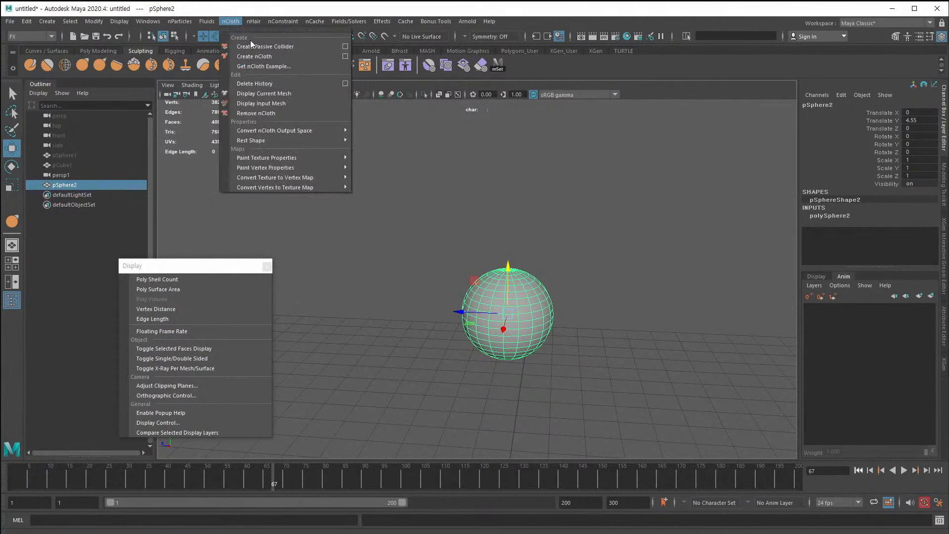
left_click(276, 56)
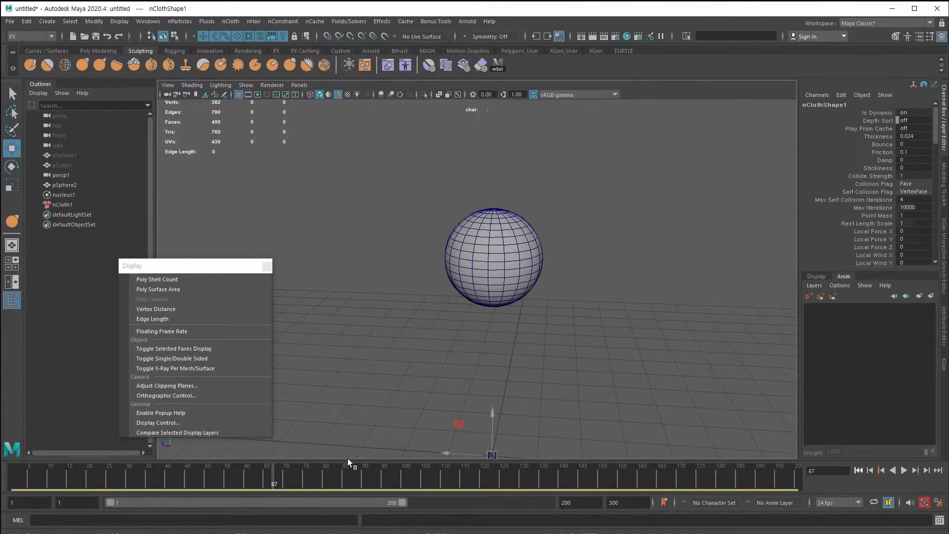
Set the timeline's playback speed to Play Every Frame, Max Real-time.
right_click(358, 476)
mouse_move(380, 419)
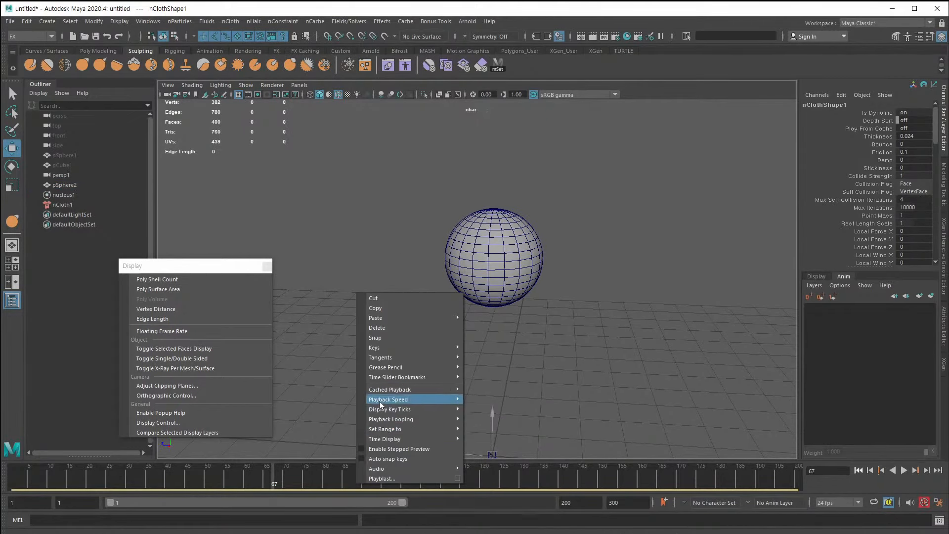
mouse_move(379, 400)
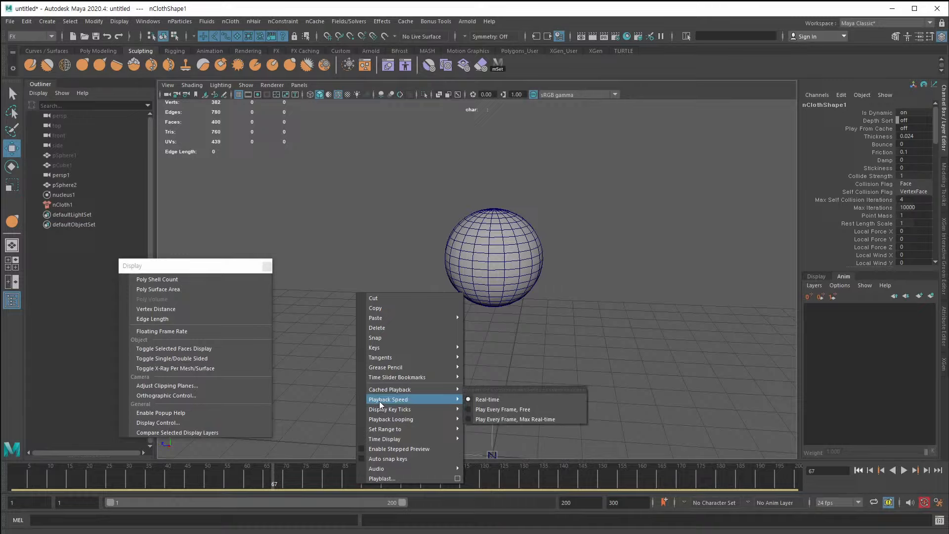
left_click(509, 419)
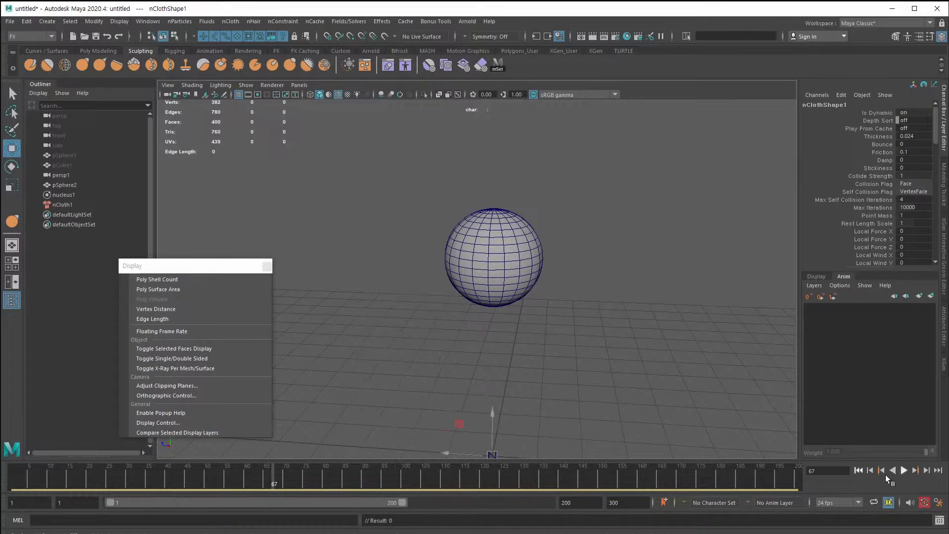
Play the nCloth simulation from frame 1, stop it, rewind to the first frame and view the sphere above the grid.
left_click(861, 470)
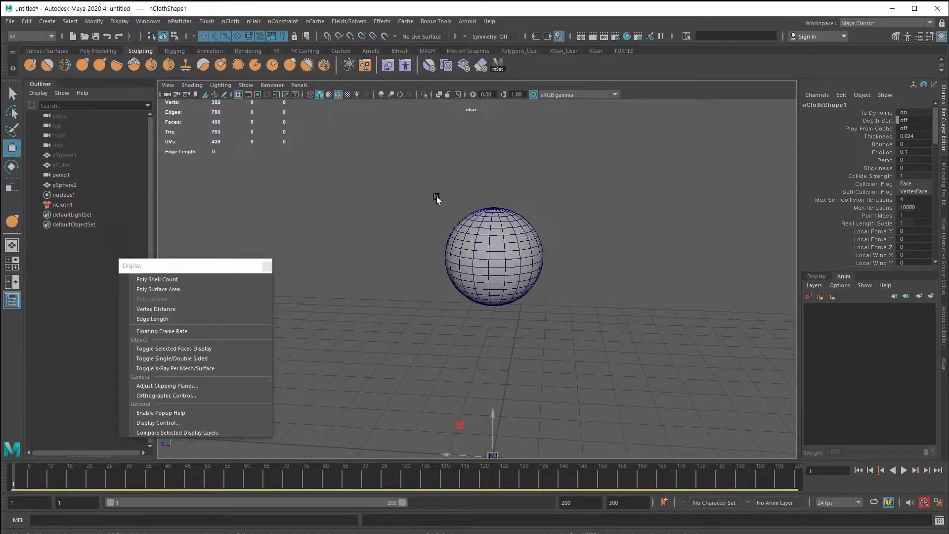
left_click(904, 470)
left_click(905, 470)
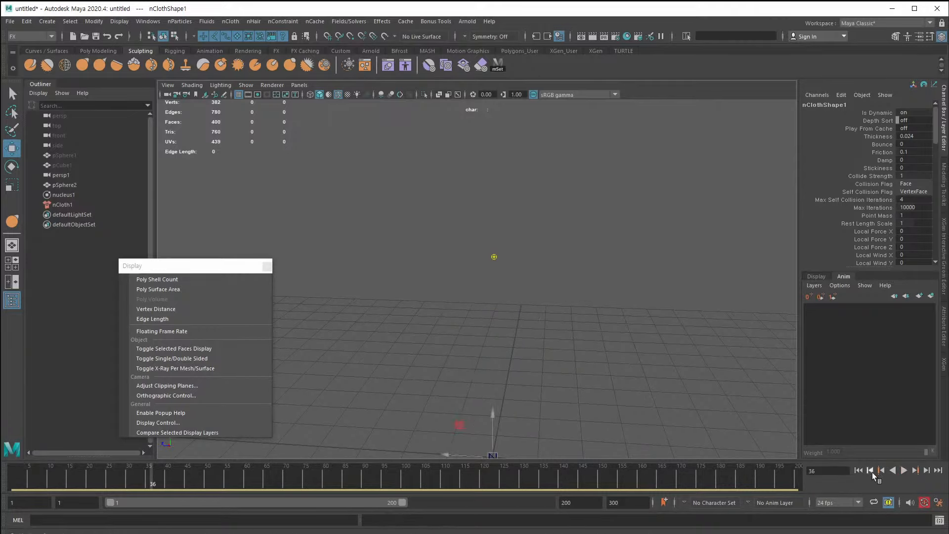
left_click(859, 470)
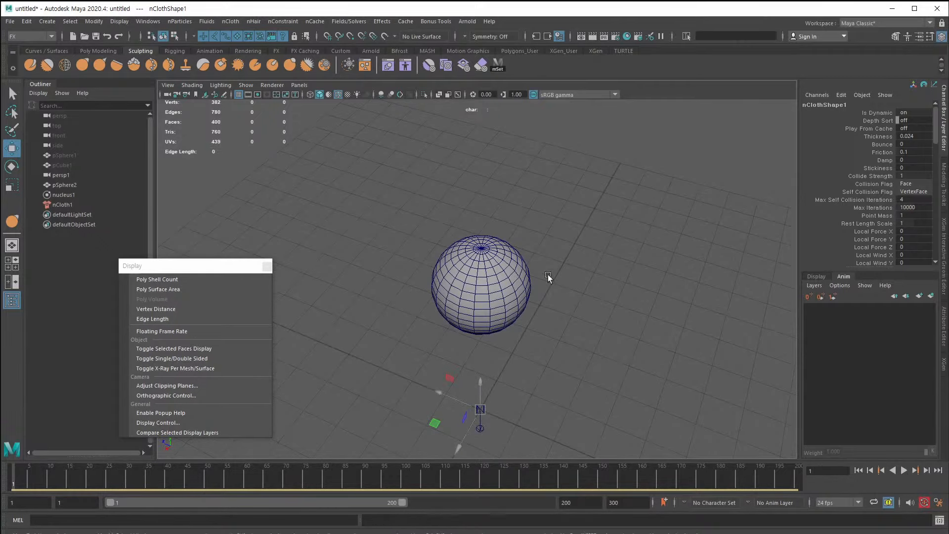
left_click_drag(483, 267, 347, 206, "alt")
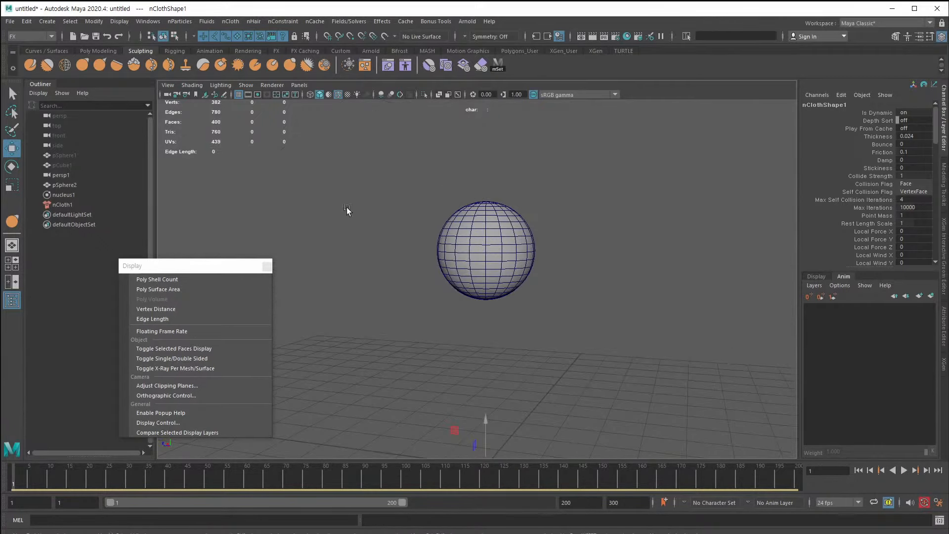
left_click_drag(468, 265, 449, 399, "alt")
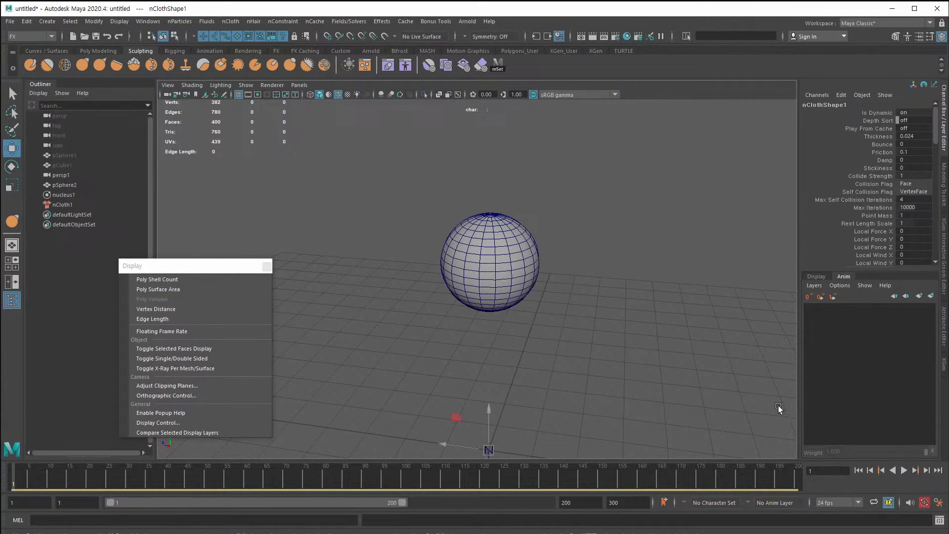
Set the playback speed to Real-time and run the falling sphere's simulation from frame 1 to frame 27.
right_click(754, 487)
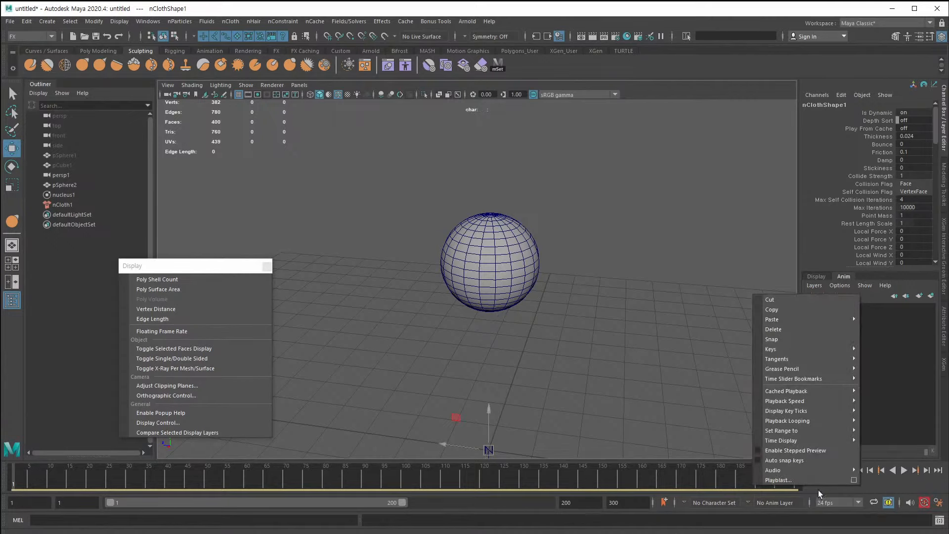
mouse_move(807, 401)
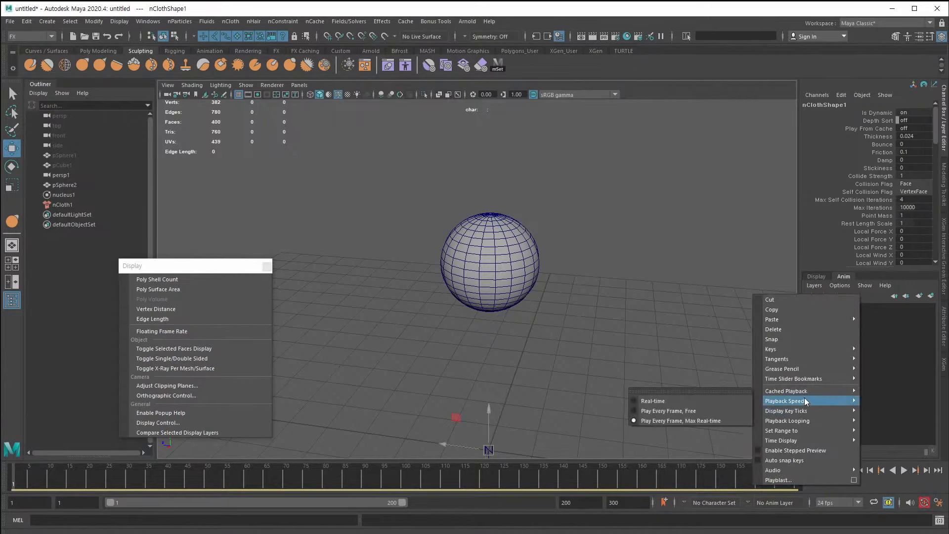
left_click(699, 400)
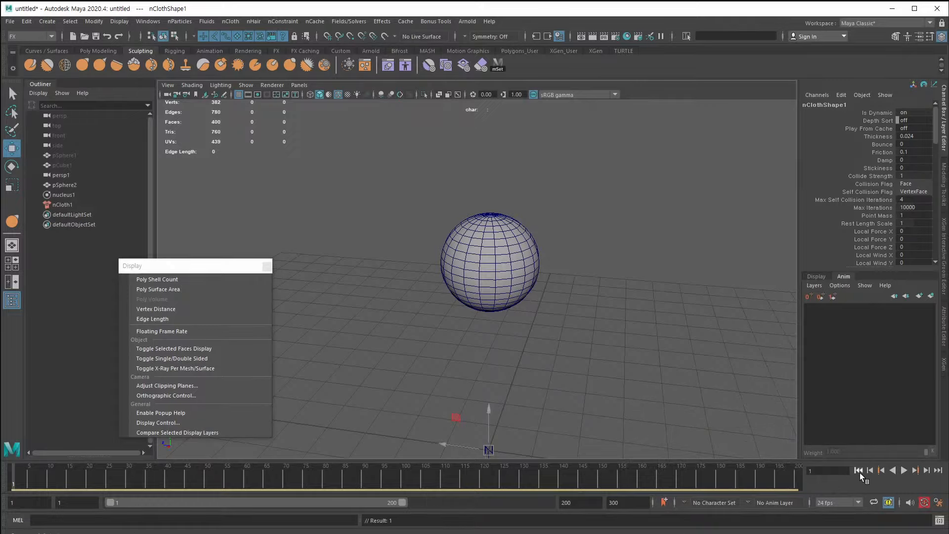
left_click(903, 471)
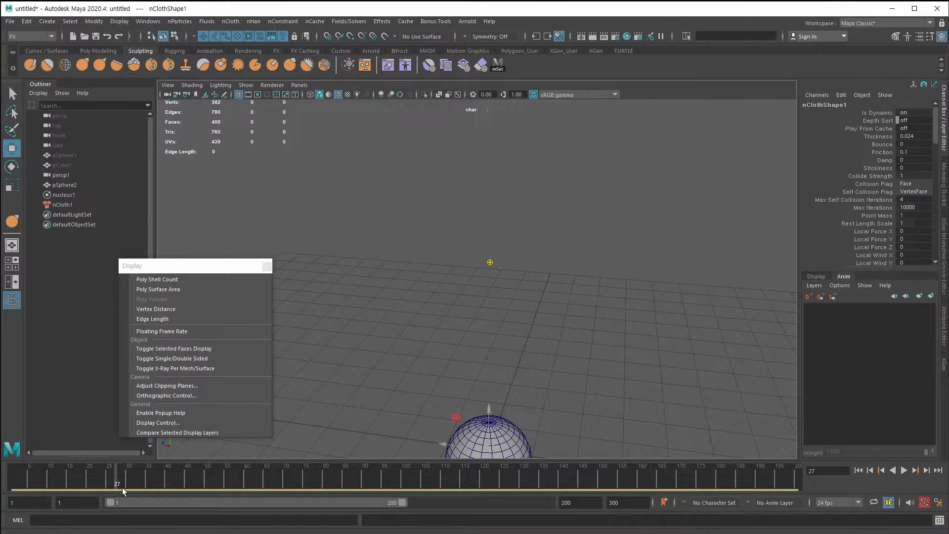
left_click_drag(420, 404, 423, 355, "alt")
right_click_drag(423, 355, 384, 356, "alt")
mouse_move(451, 388)
left_mouse_down("alt")
mouse_move(449, 369)
mouse_move(452, 392)
left_mouse_up("alt")
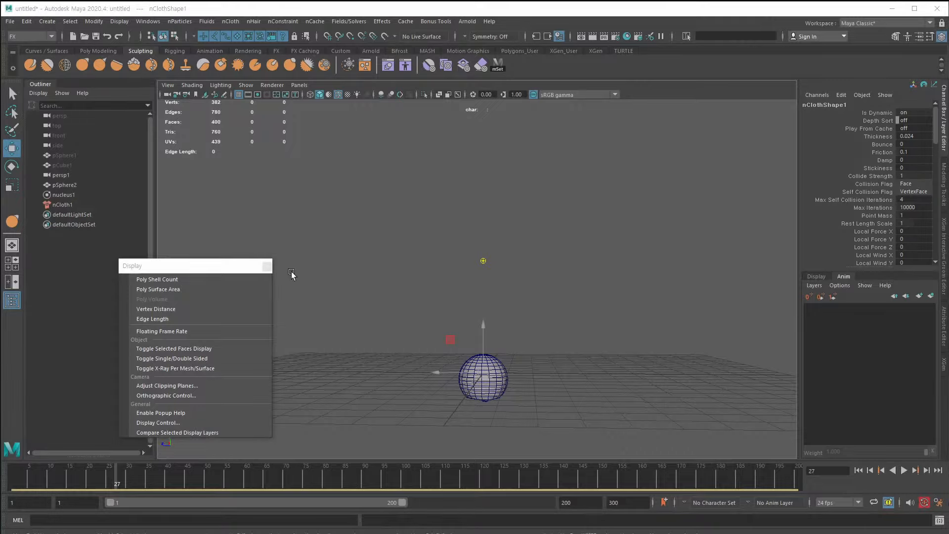
Move the floating Display menu slightly further over the Outliner.
left_click_drag(236, 271, 218, 260)
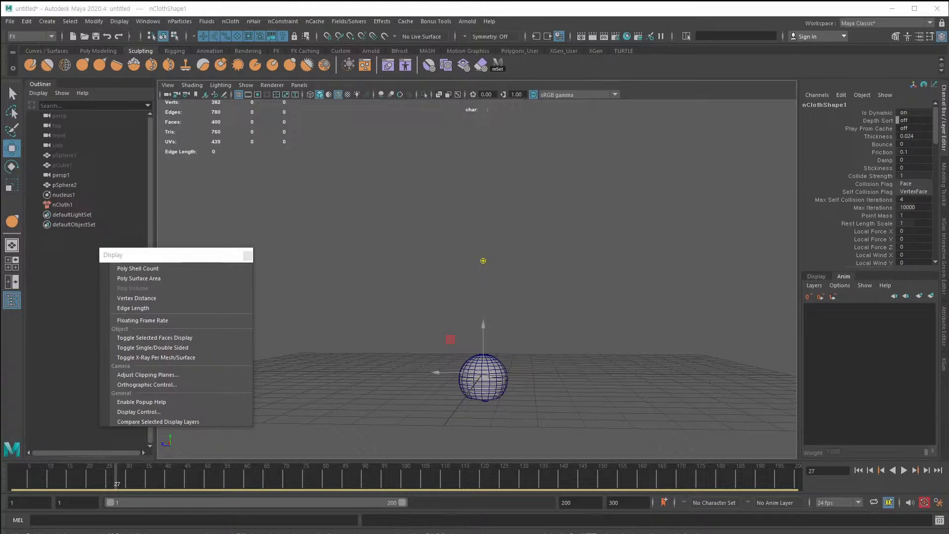
left_click_drag(294, 370, 326, 383, "alt")
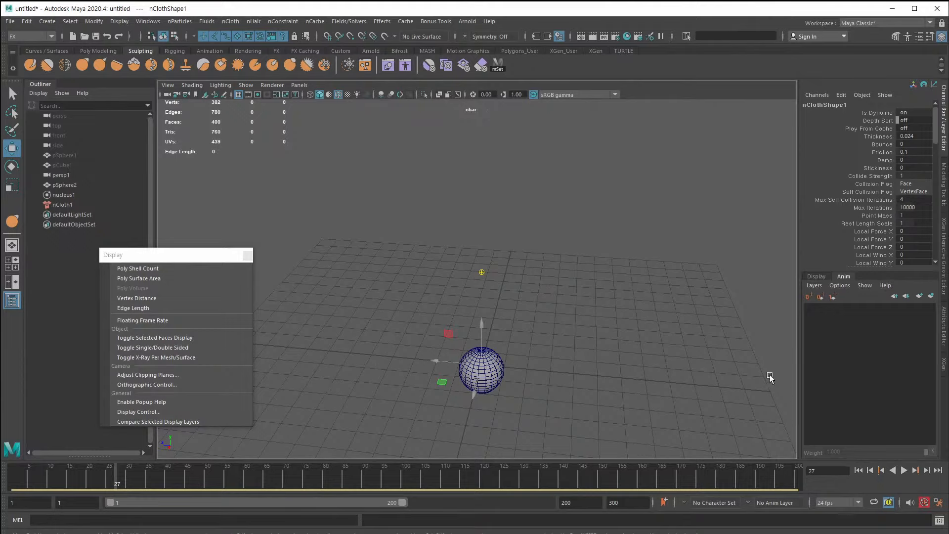
left_click_drag(374, 359, 539, 374, "alt")
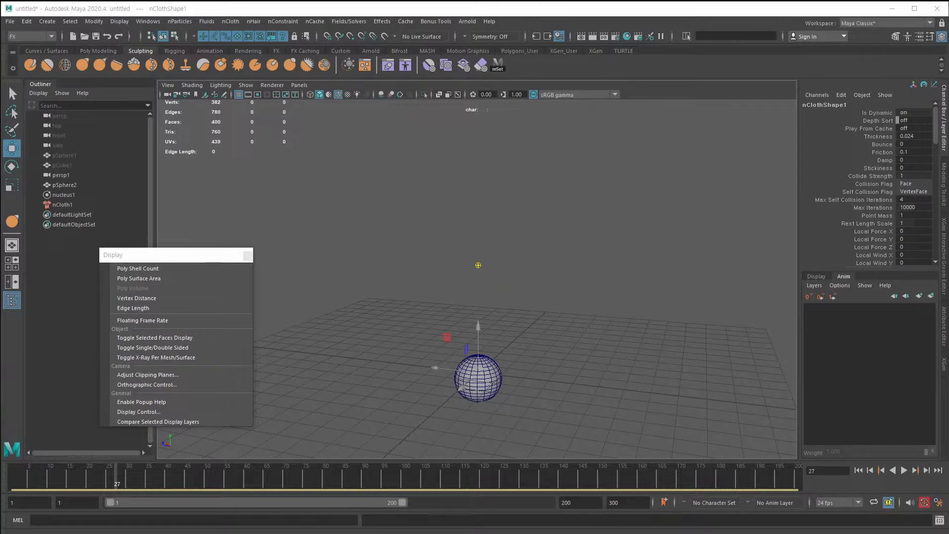
Select the sphere together with its nucleus and switch to the Modeling menu set.
left_click_drag(396, 350, 491, 412)
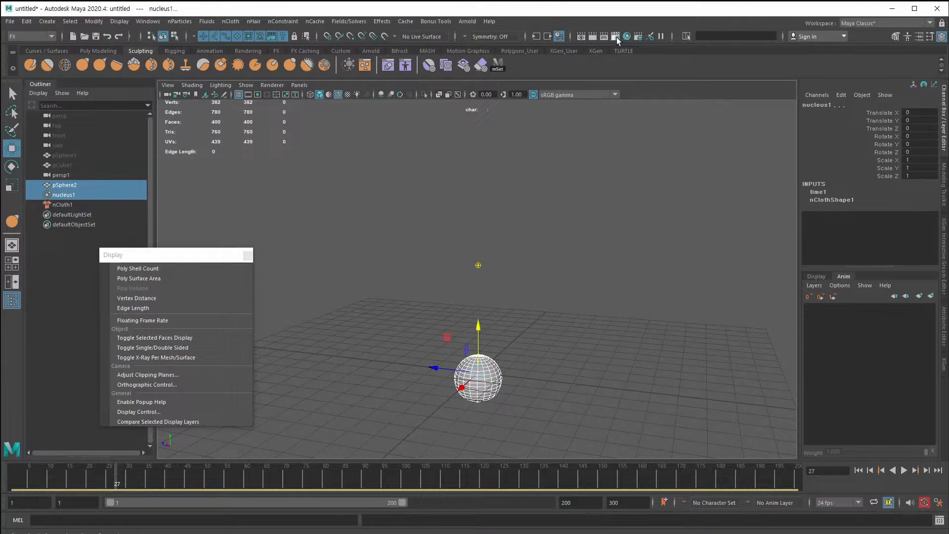
left_click(18, 37)
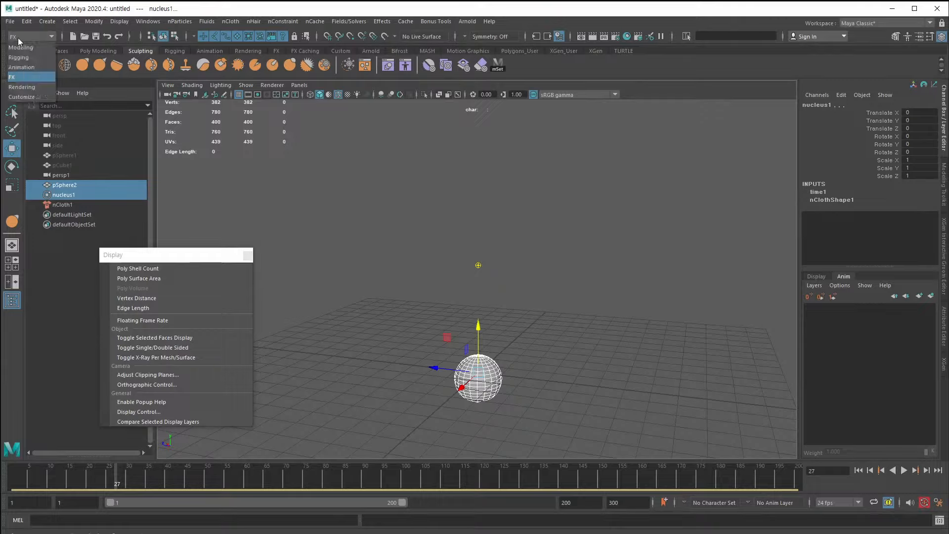
left_click(21, 48)
Open the UV Editor, select only the sphere to examine its UV layout, and close the editor.
left_click(384, 23)
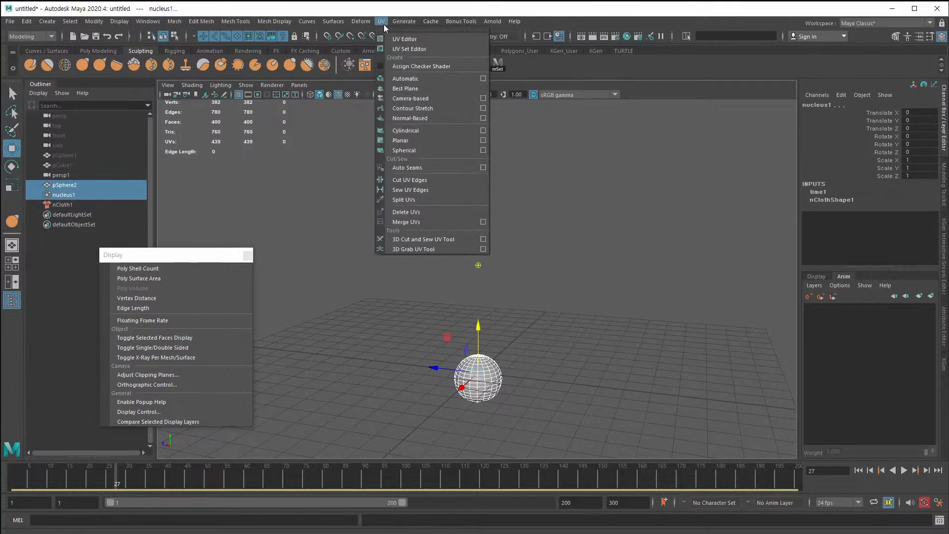
left_click(399, 38)
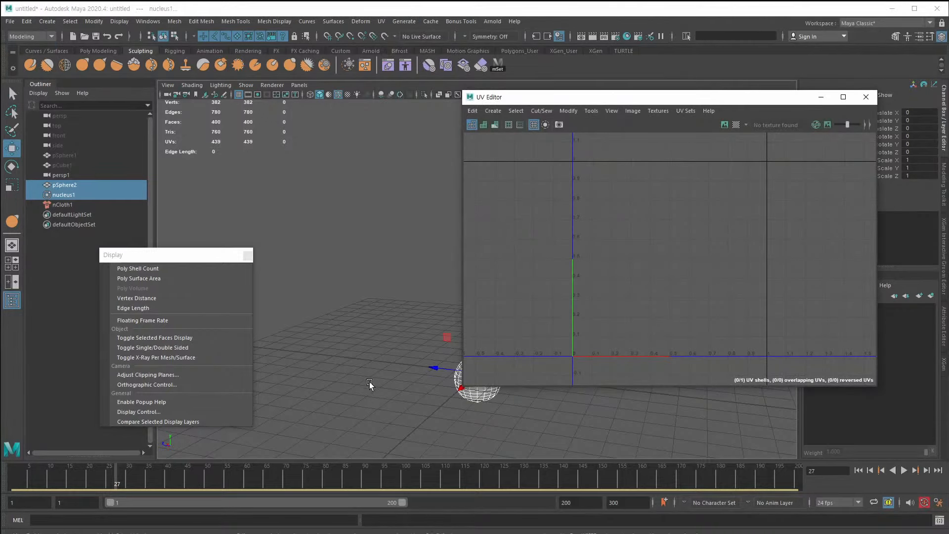
left_click(475, 393)
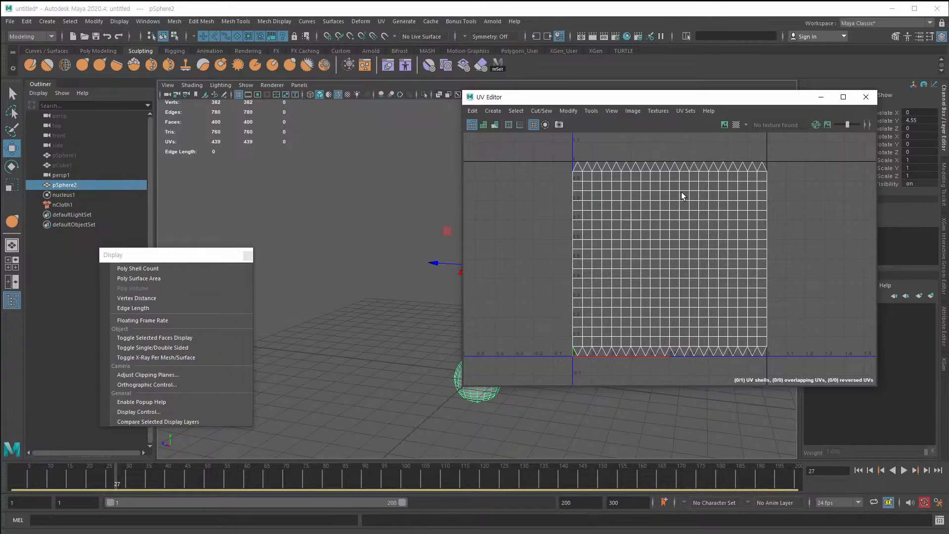
left_click(866, 97)
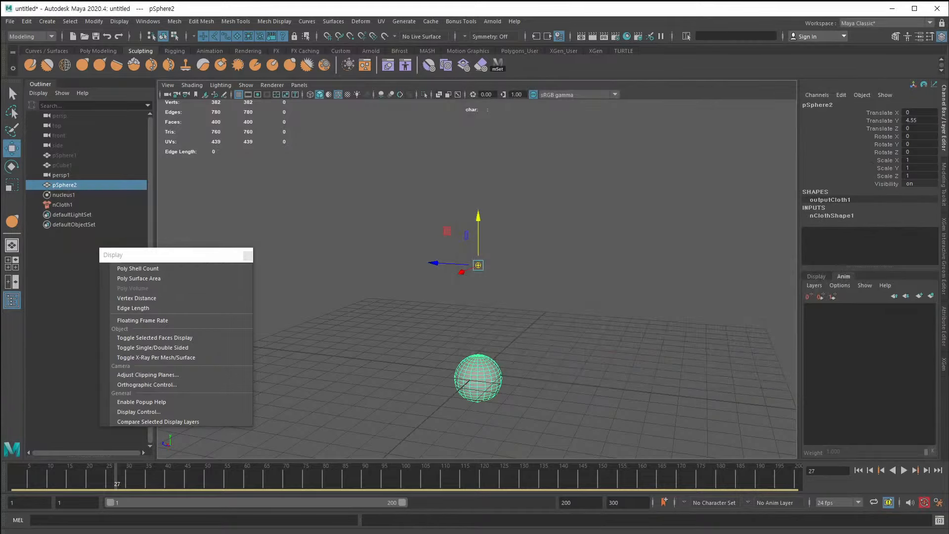